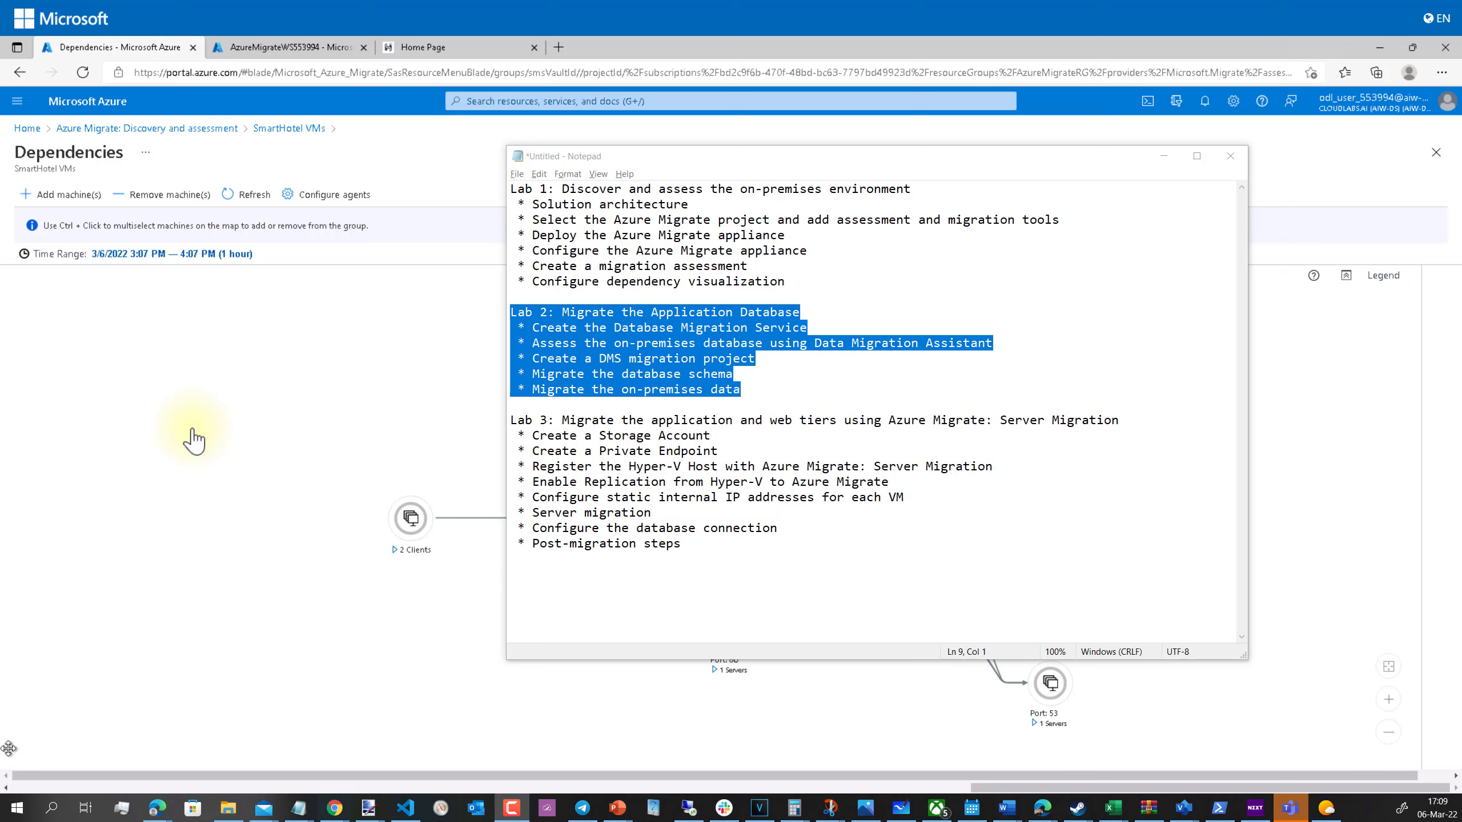
Step: Review the Lab 2 database-migration and Lab 1 notes, then move Notepad left to uncover the map
left_click(565, 327)
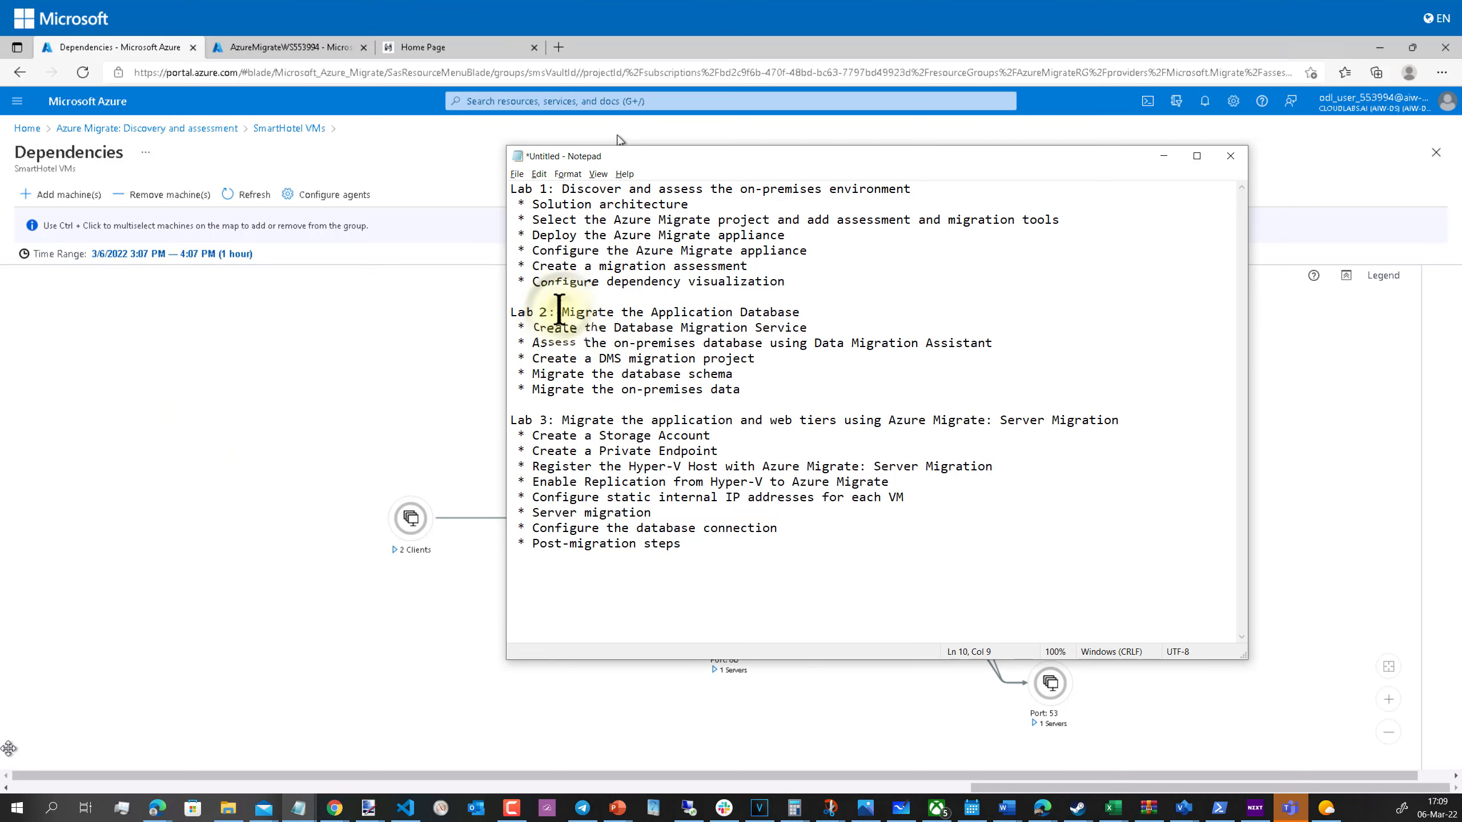
left_click_drag(562, 311, 808, 315)
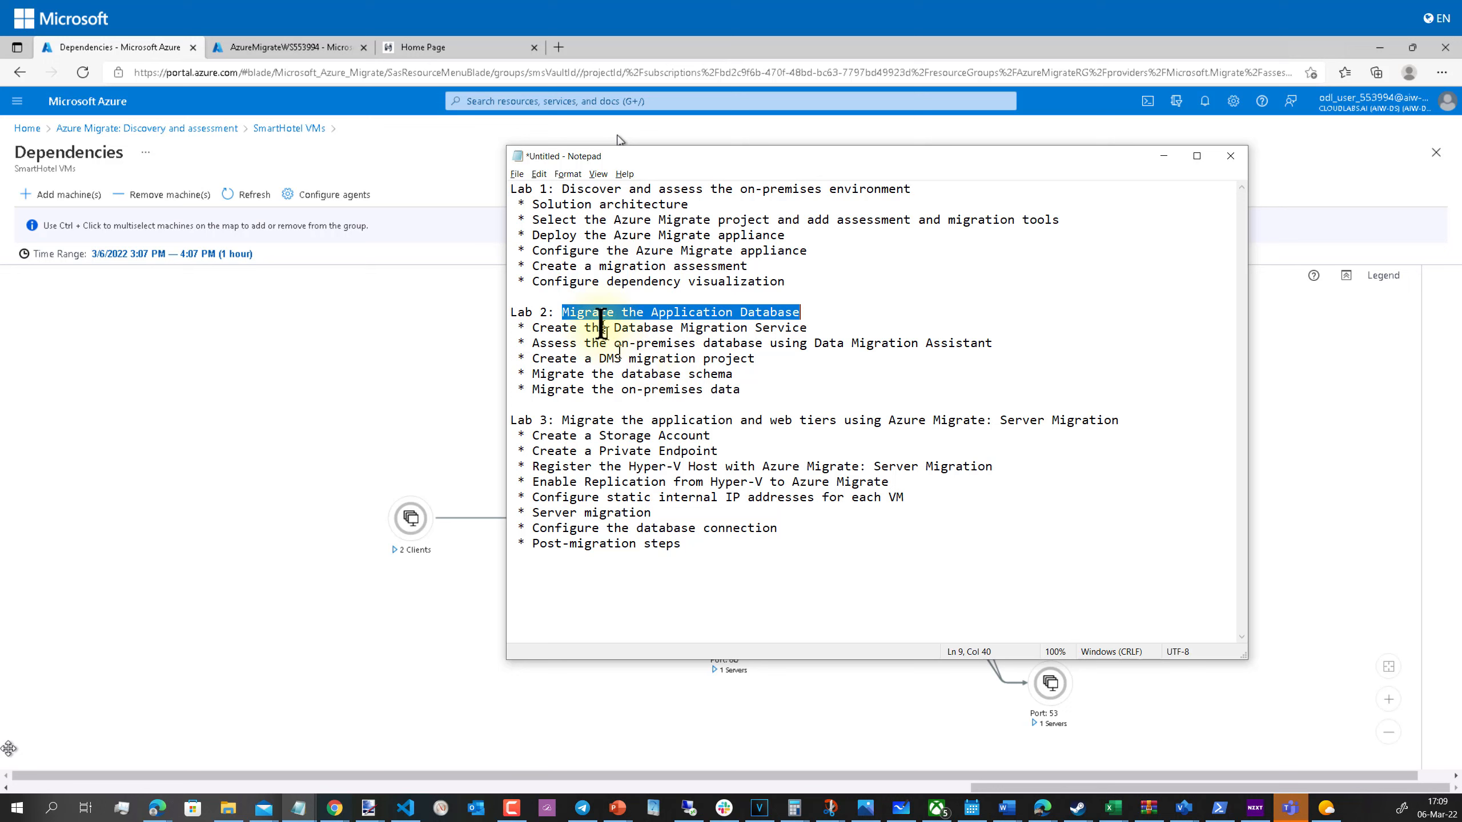
left_click_drag(527, 328, 794, 327)
left_click(759, 347)
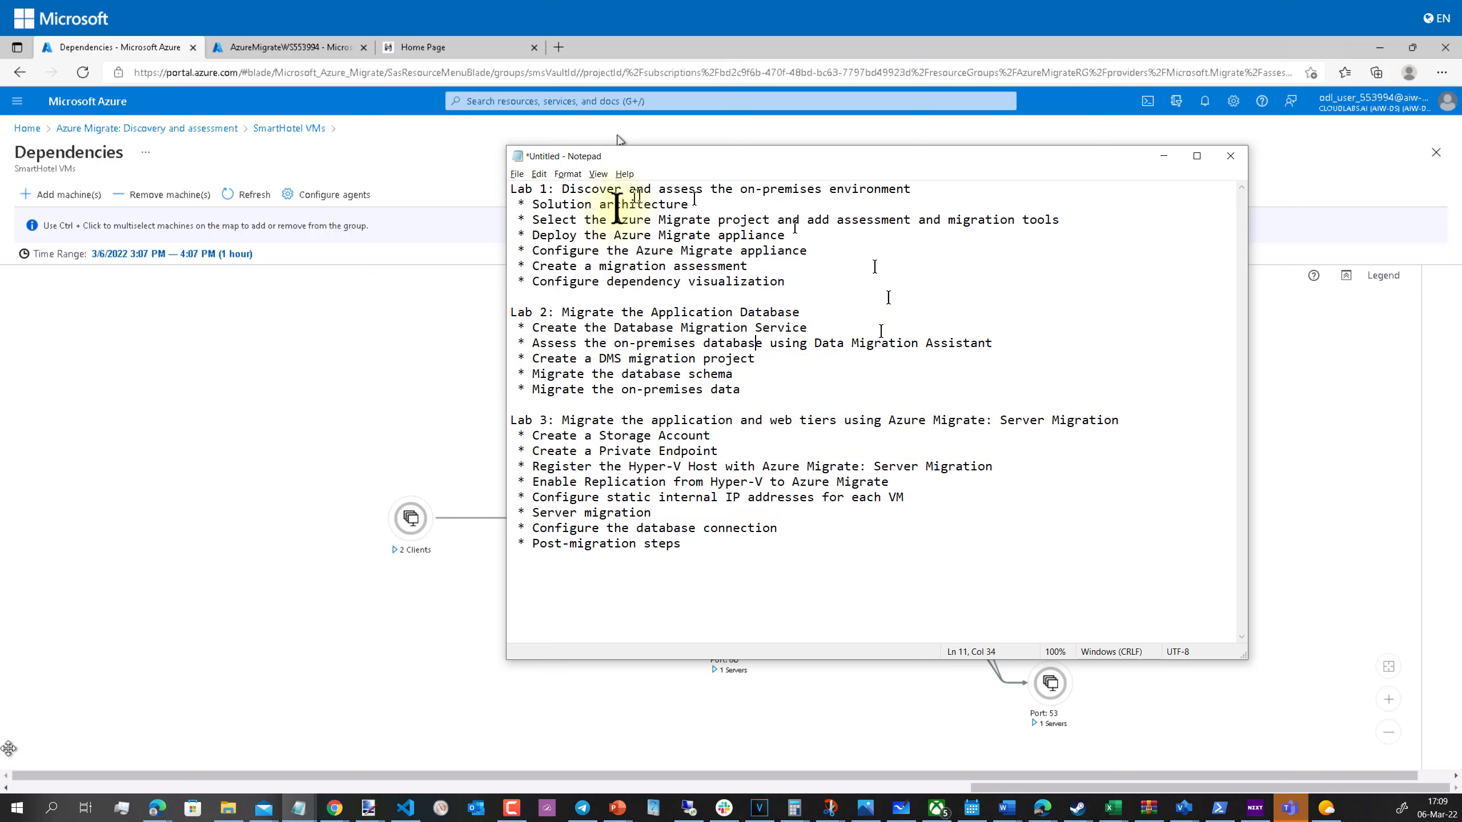
left_click_drag(797, 285, 494, 191)
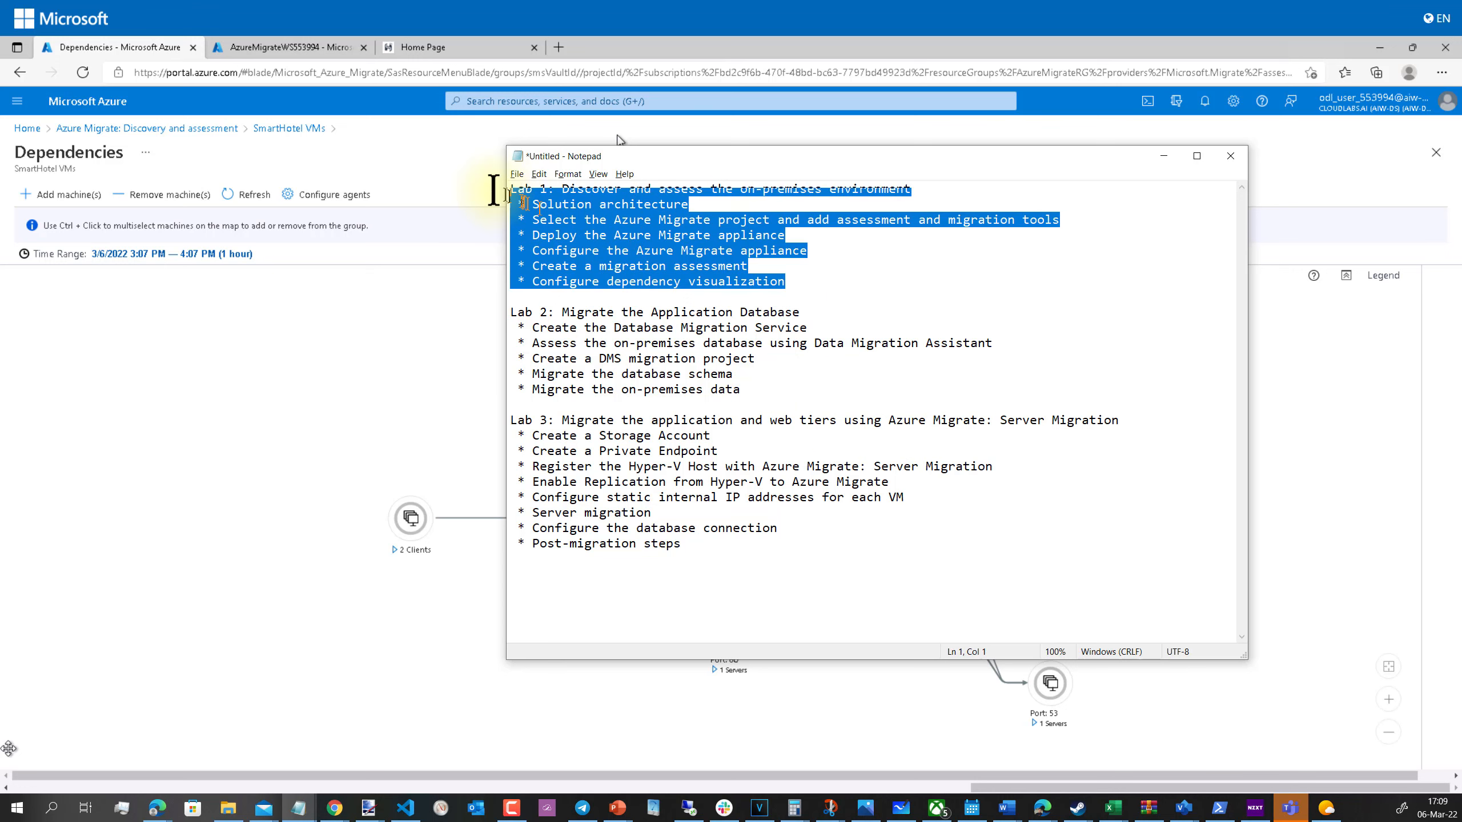
left_click(560, 204)
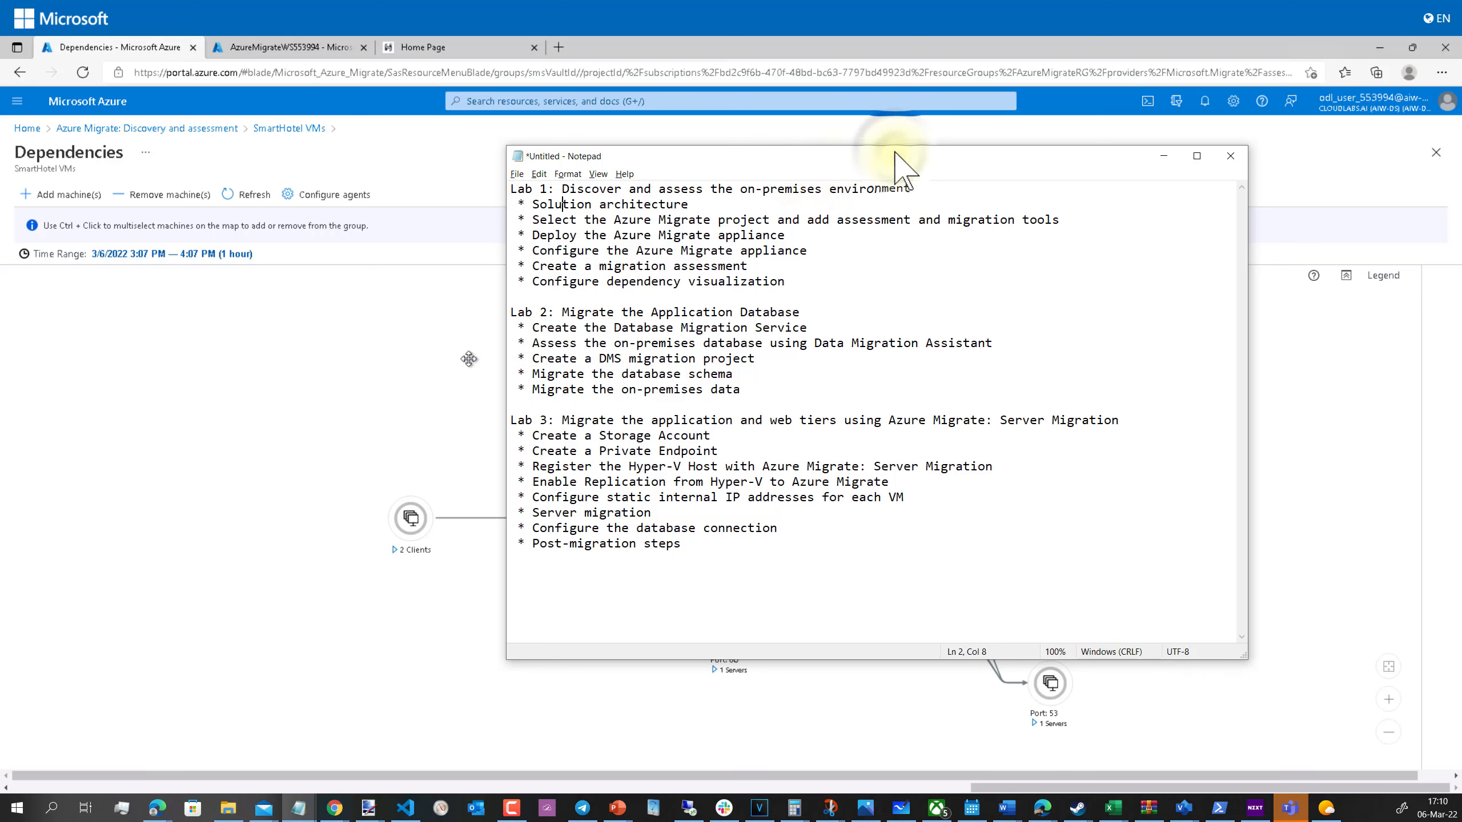
left_click_drag(887, 148, 524, 173)
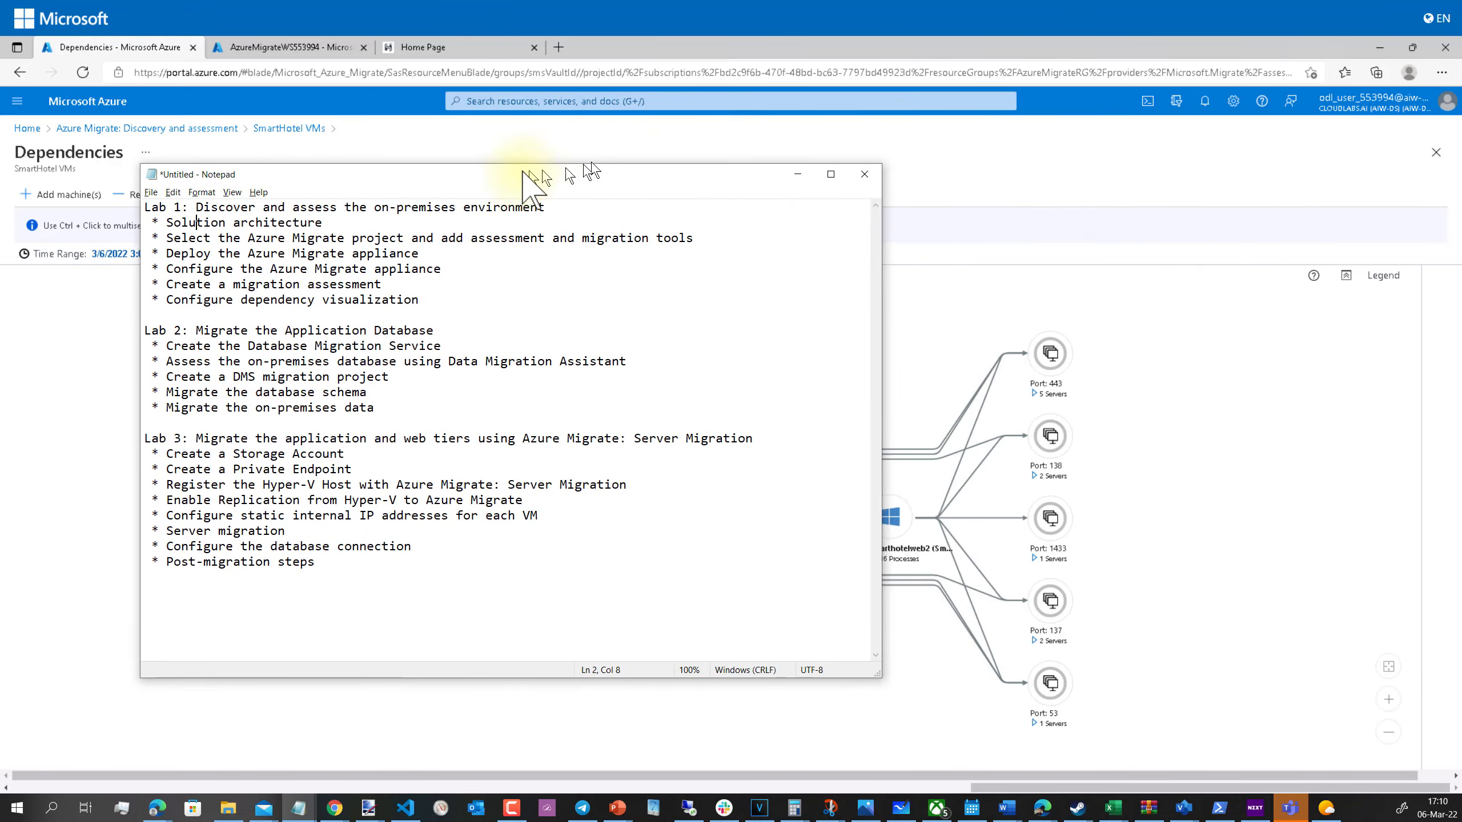
Step: Expand the Port 1433 group on the SmartHotel VM dependency map to show its server
left_click(468, 358)
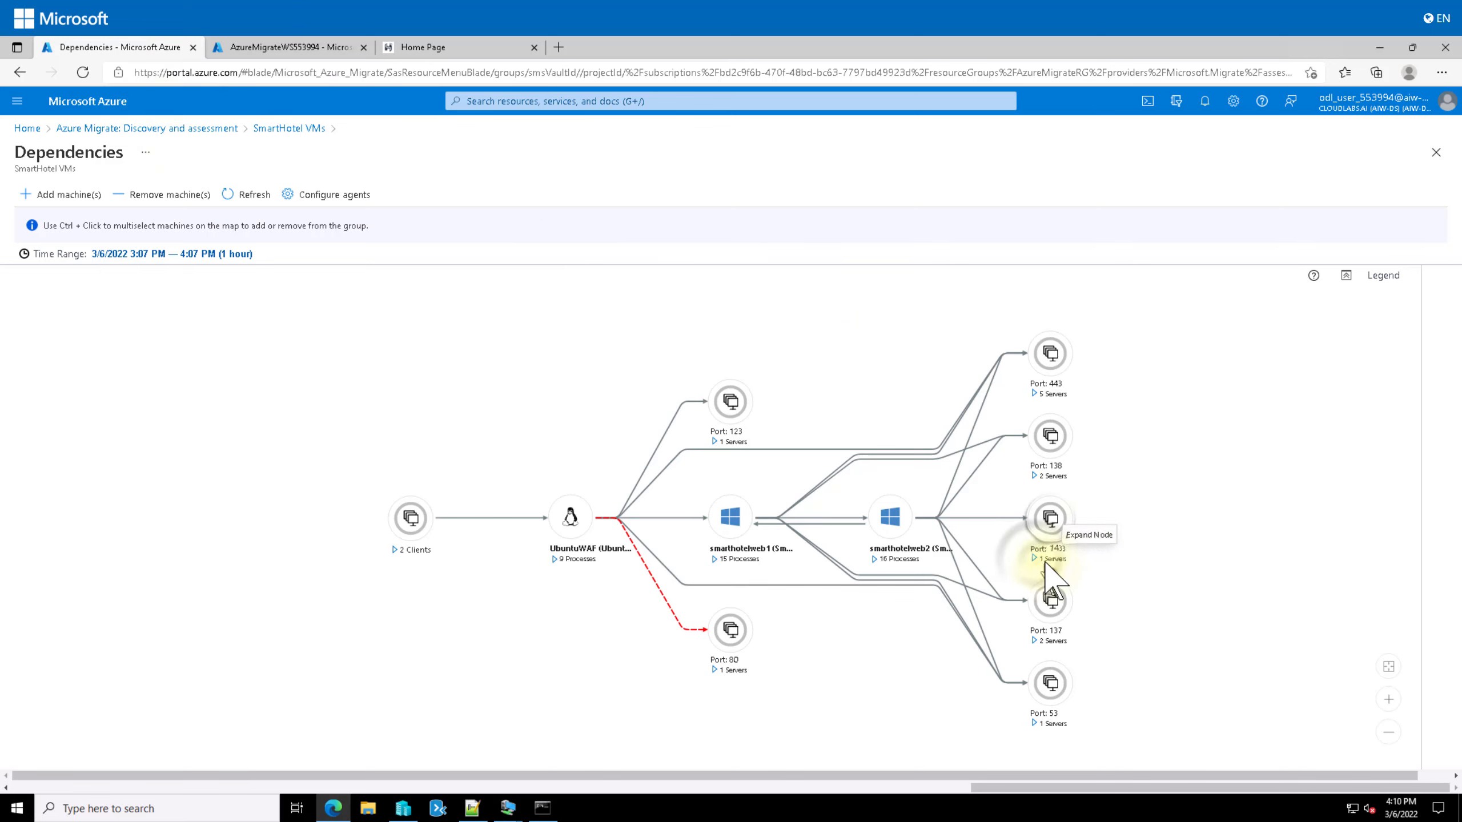
left_click(1035, 558)
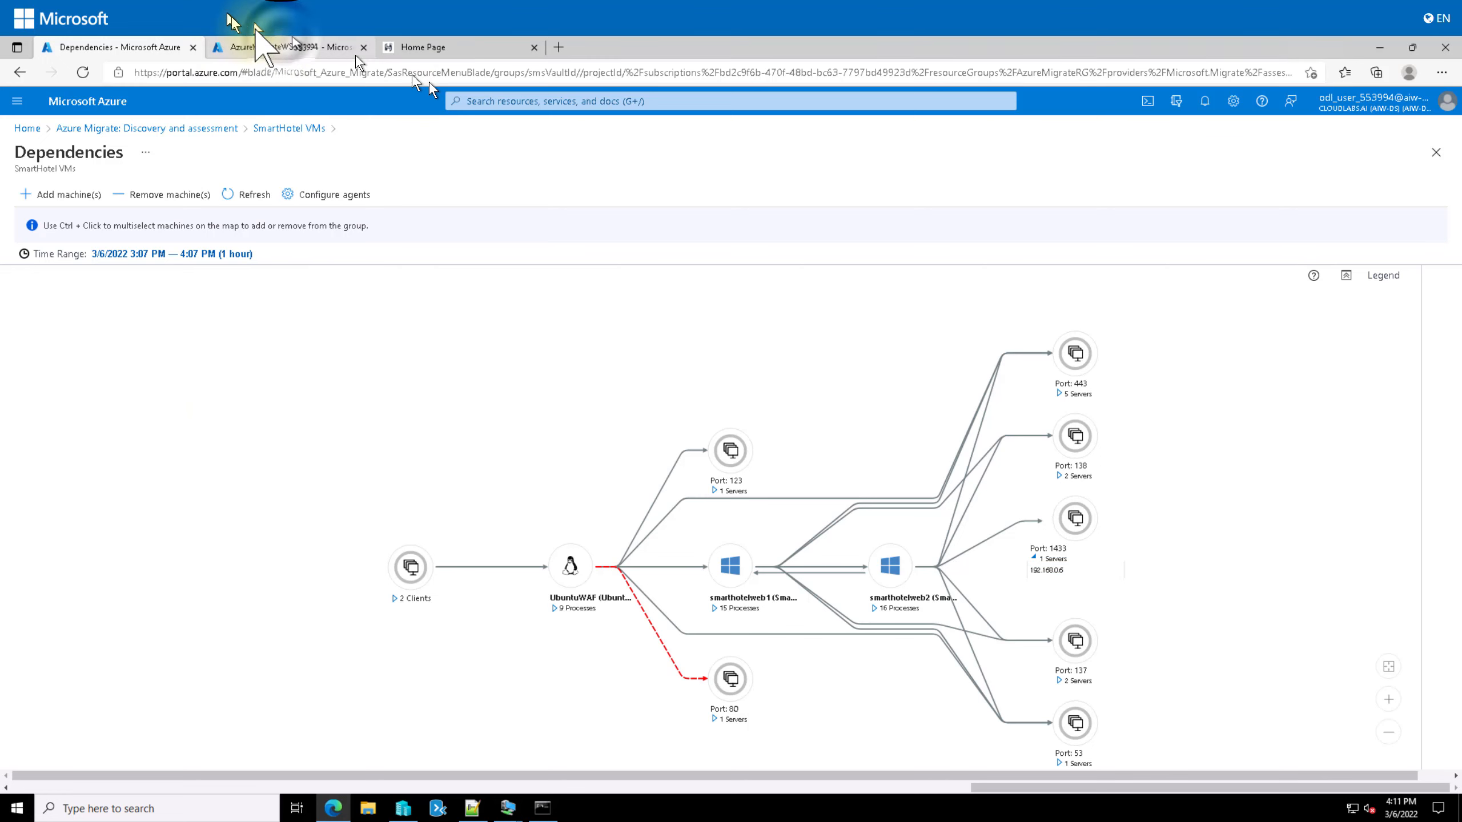
Step: Search 'Datbase' and open Azure Database Migration Services, discarding the unsaved Logs query edits
left_click(281, 47)
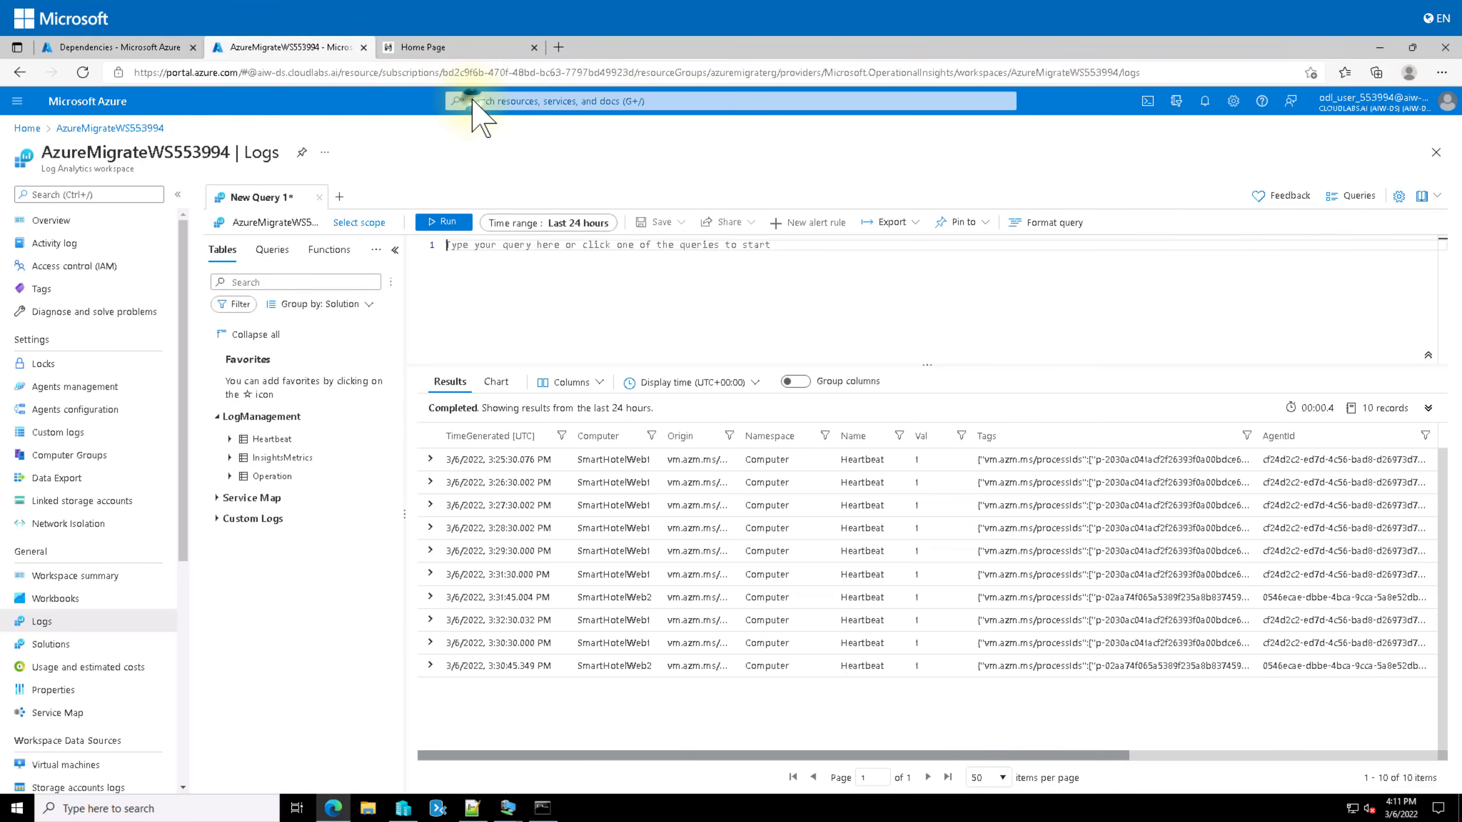
left_click(473, 101)
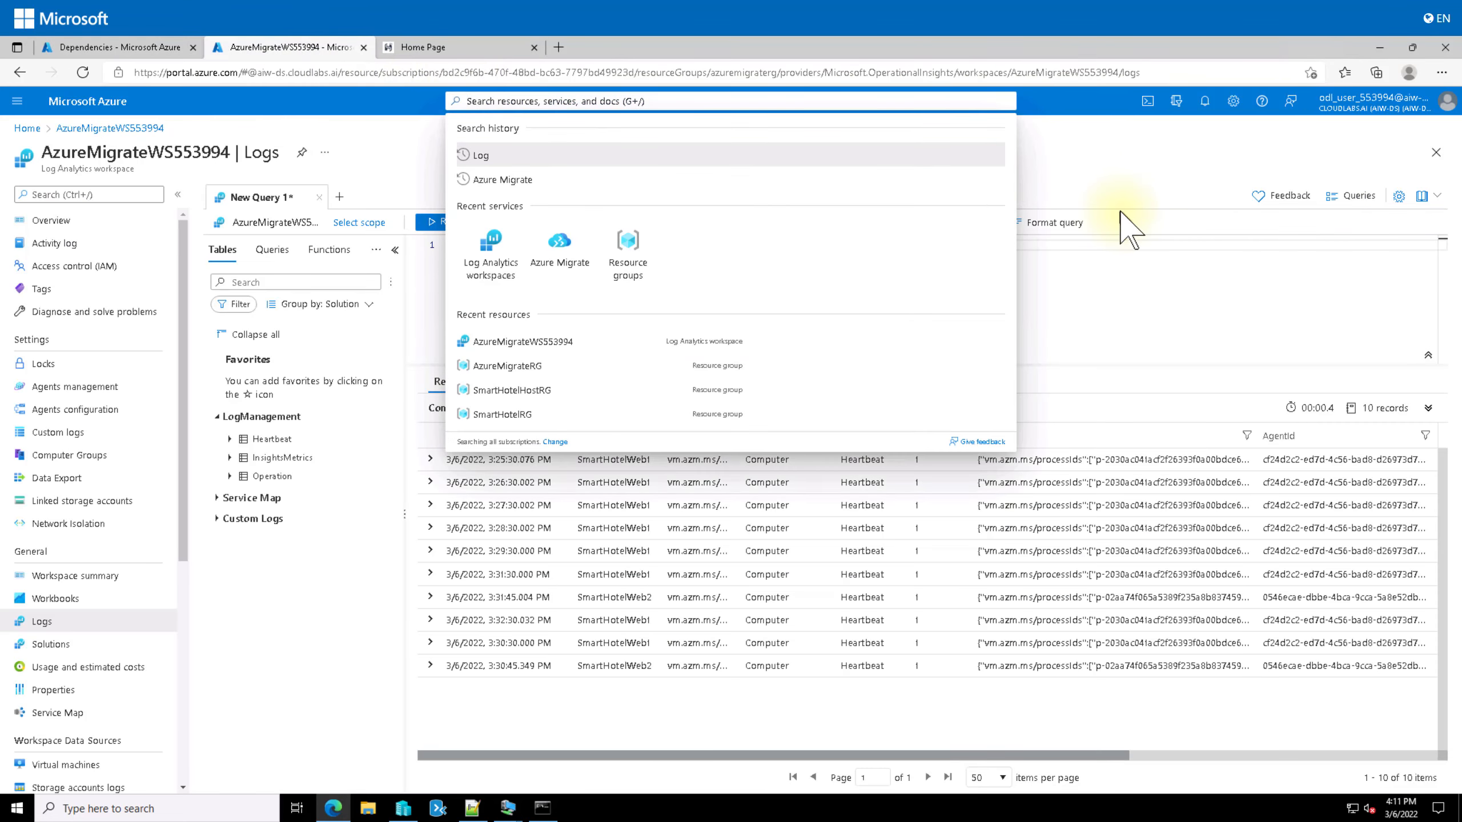
type("Da")
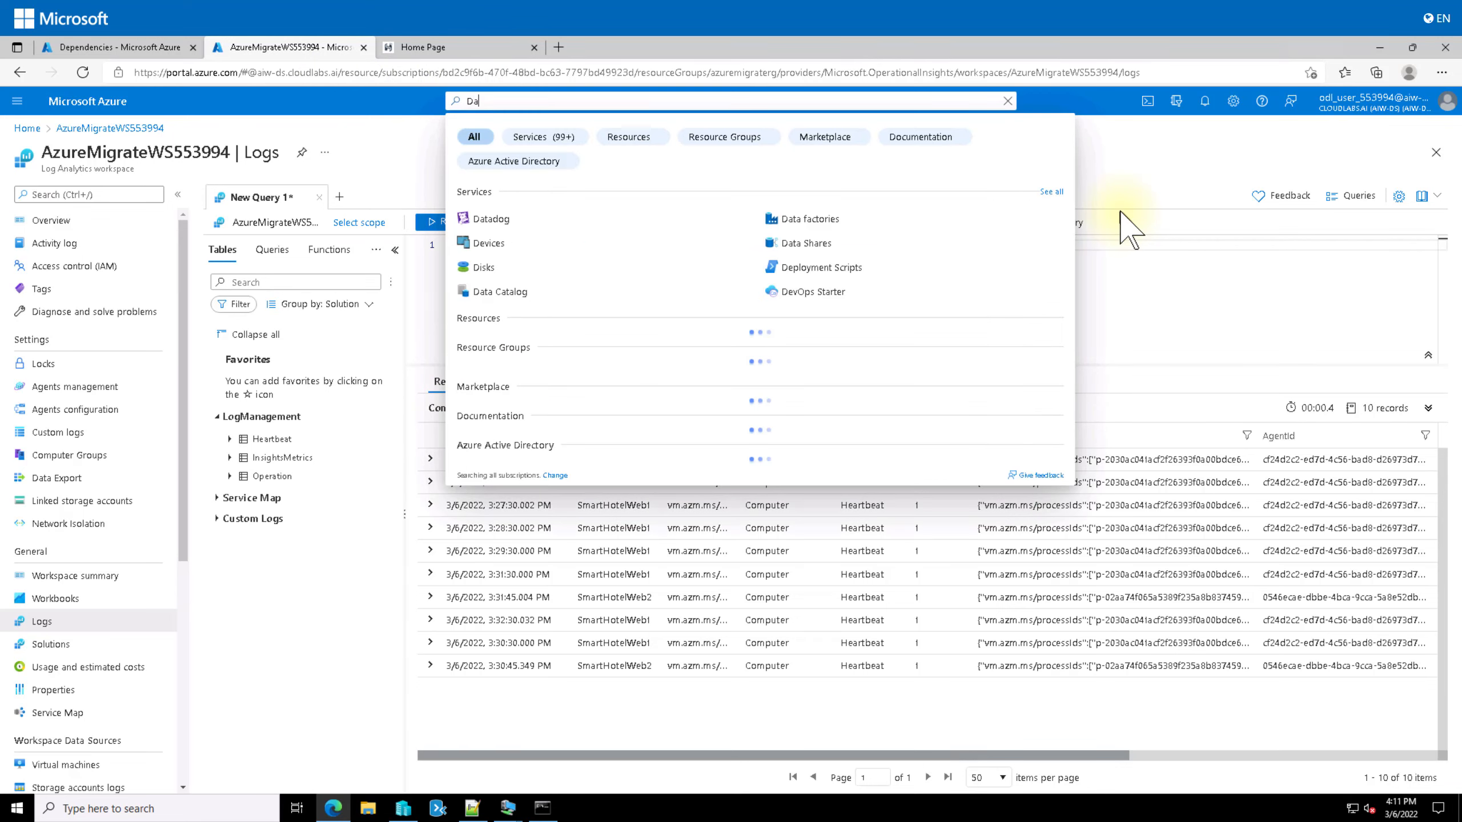
type("tbase Mi")
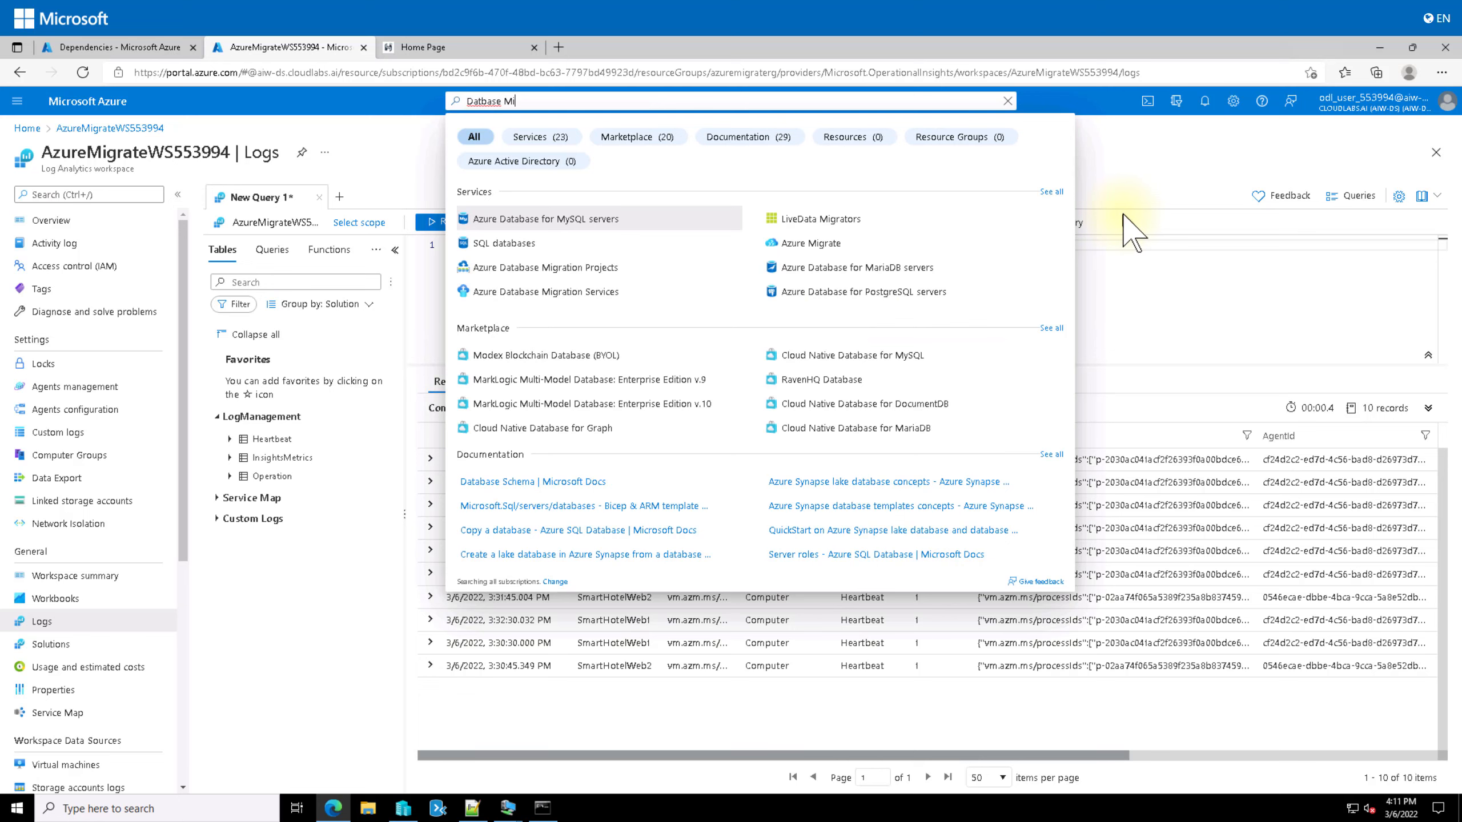
left_click(528, 291)
left_click(793, 146)
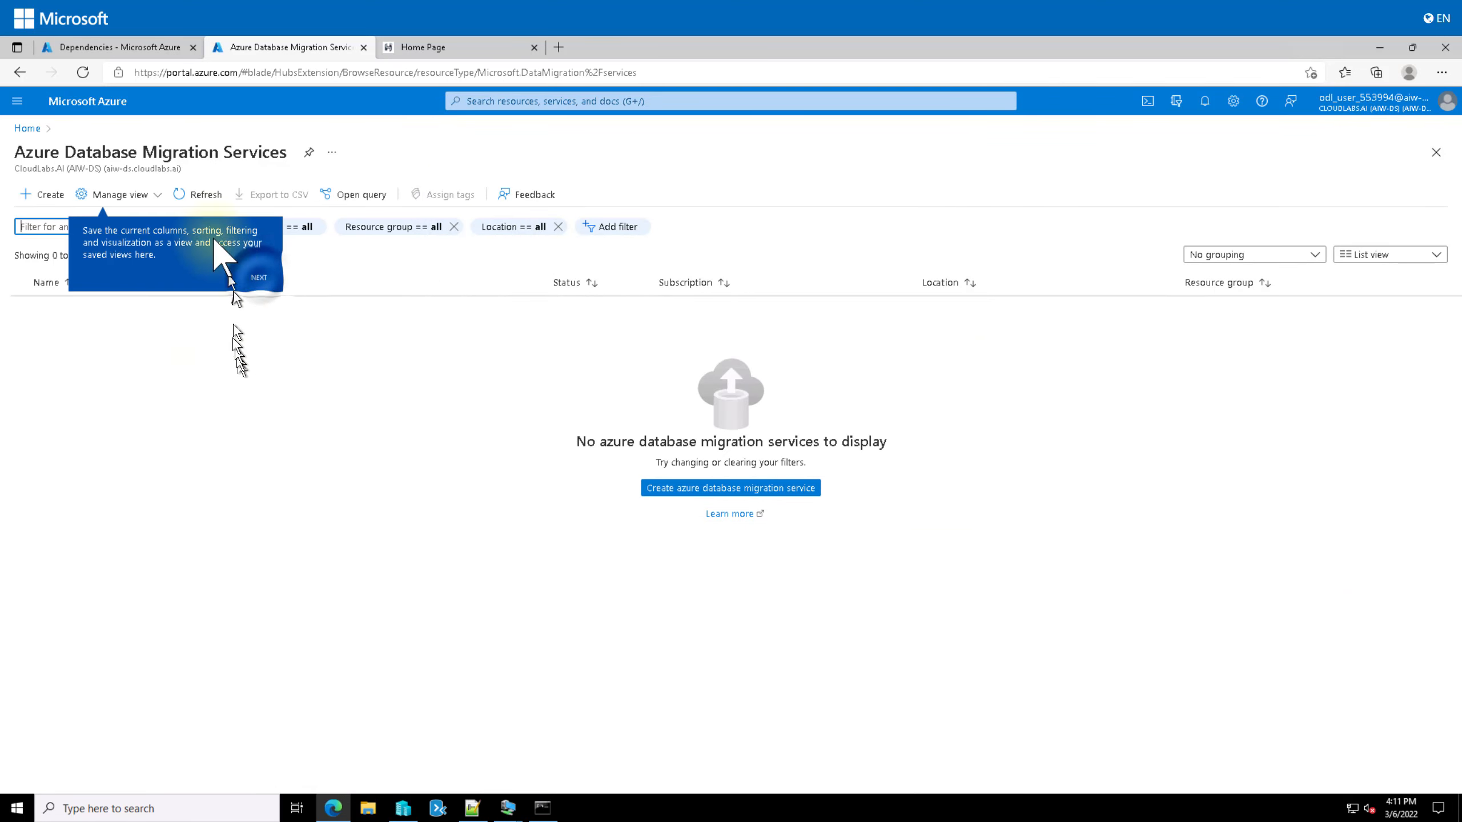
Step: Dismiss the teaching tips and start creating a new Azure Database Migration Service
left_click(260, 278)
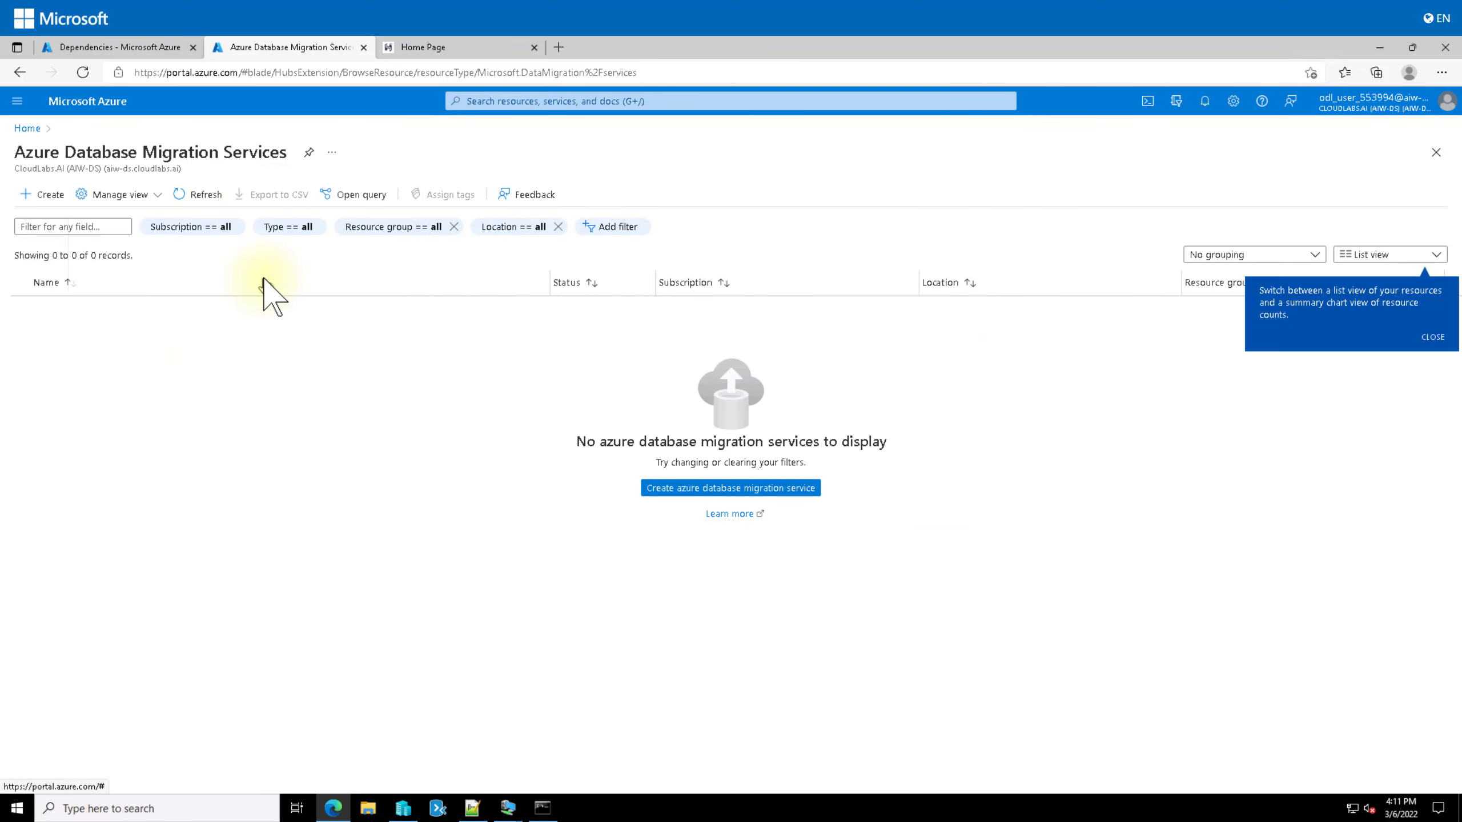
left_click(1431, 339)
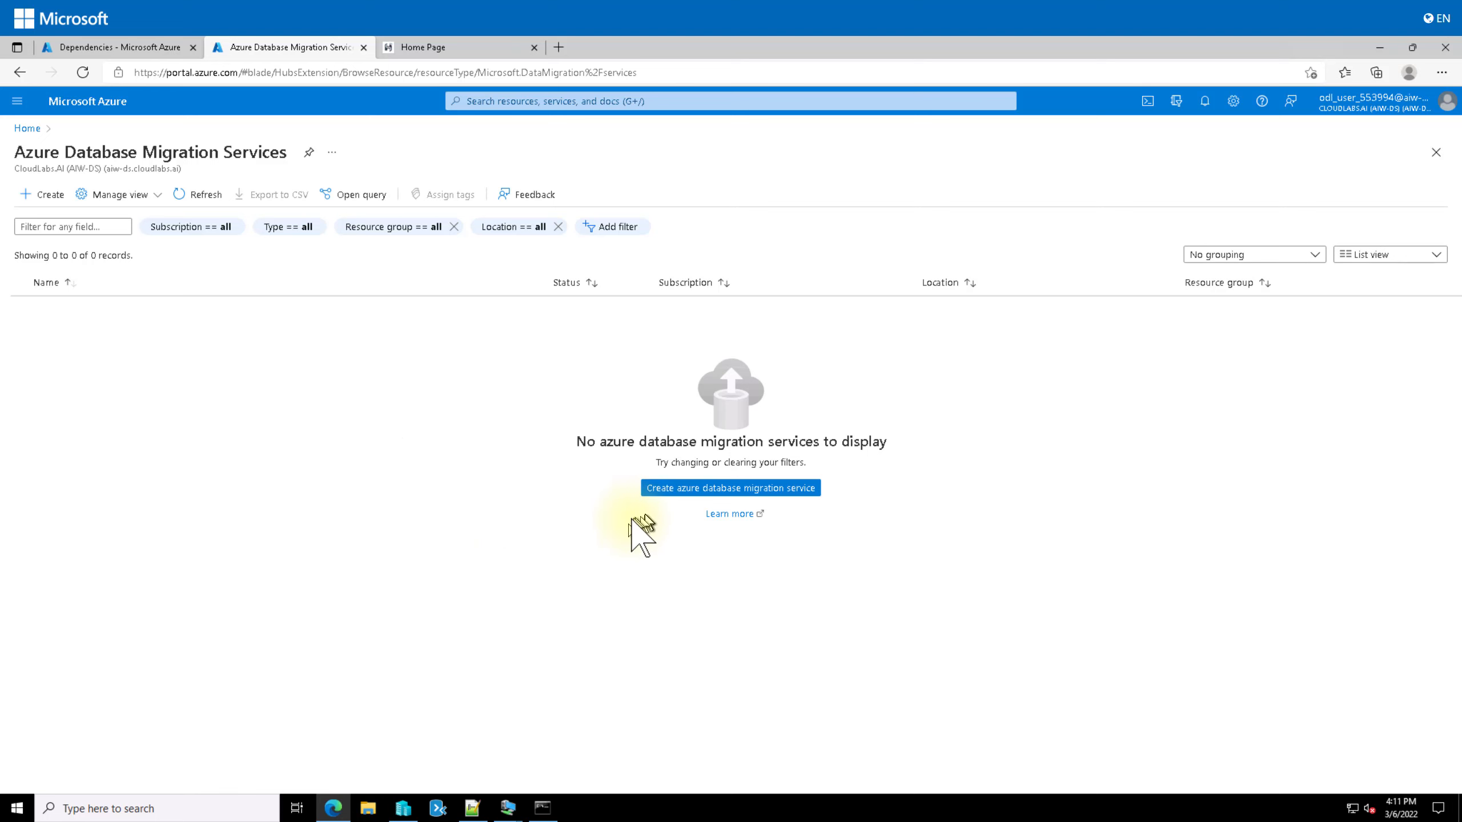
left_click(683, 490)
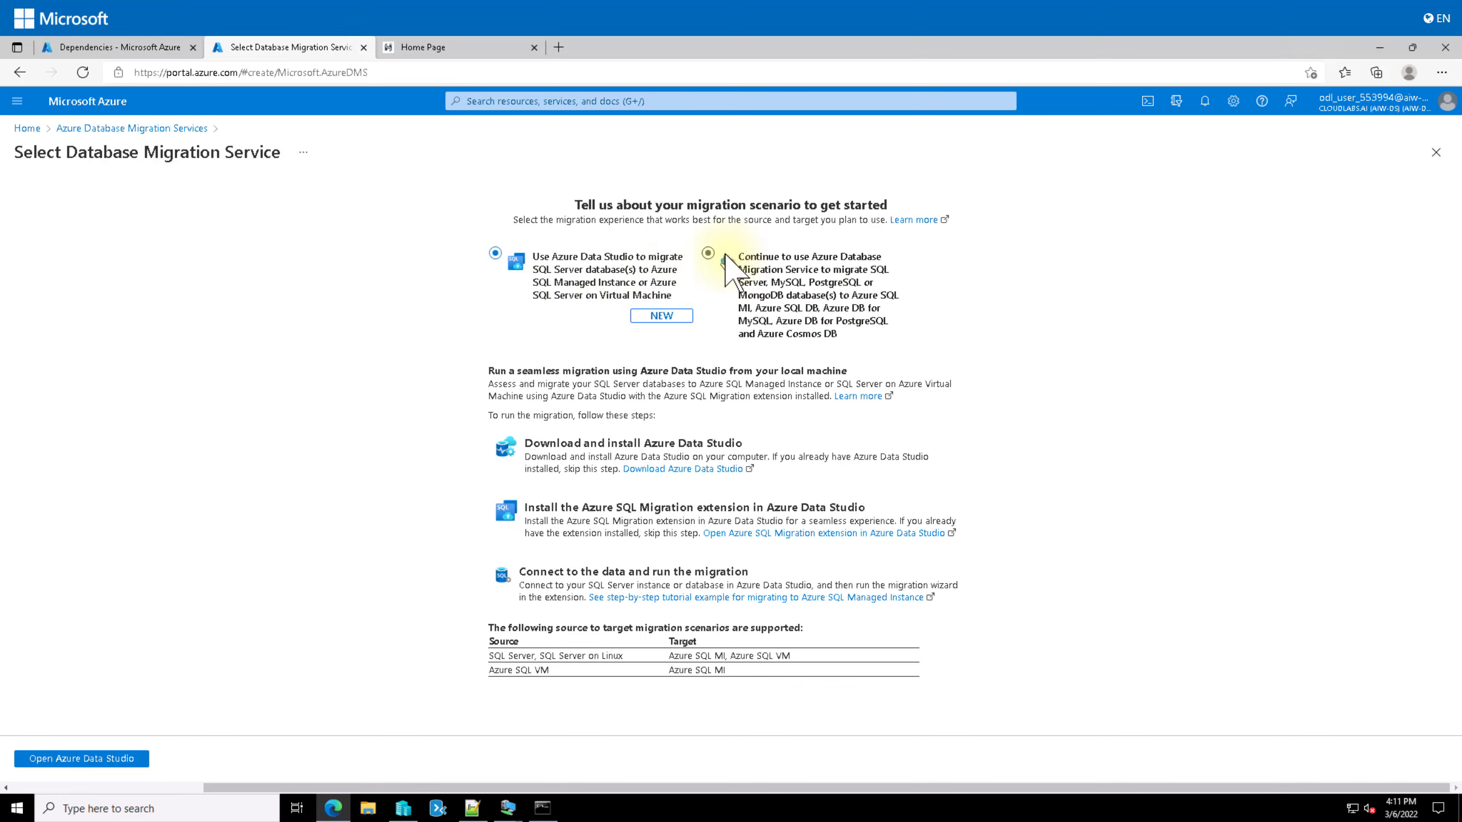
Step: Choose the 'Continue to use Azure Database Migration Service' scenario and proceed to the form
left_click(703, 254)
left_click(707, 254)
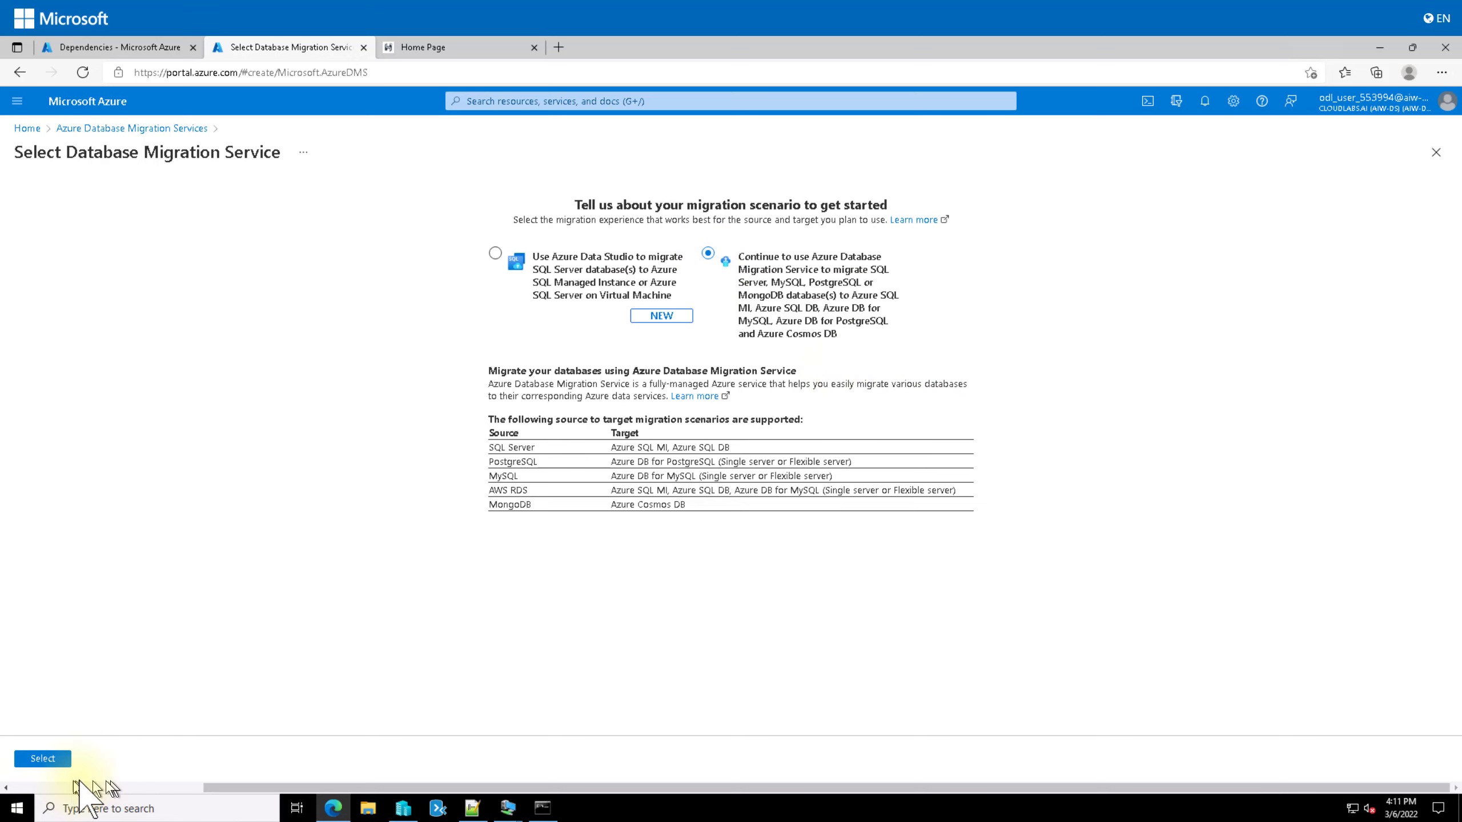
left_click(57, 758)
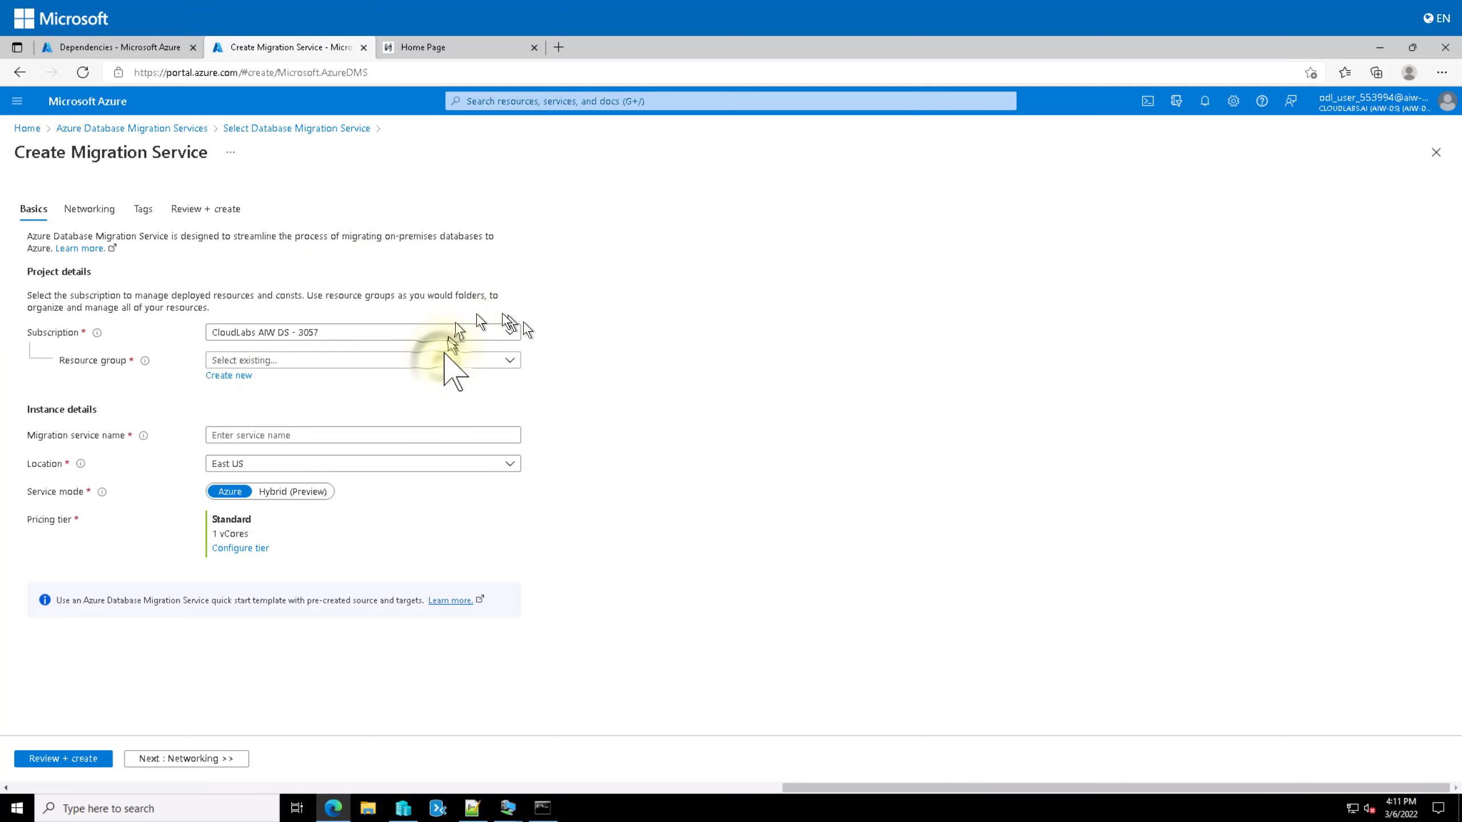
Step: Put the service in resource group AzureMigrateRG and name it SmartHotelDBMigration
left_click(441, 362)
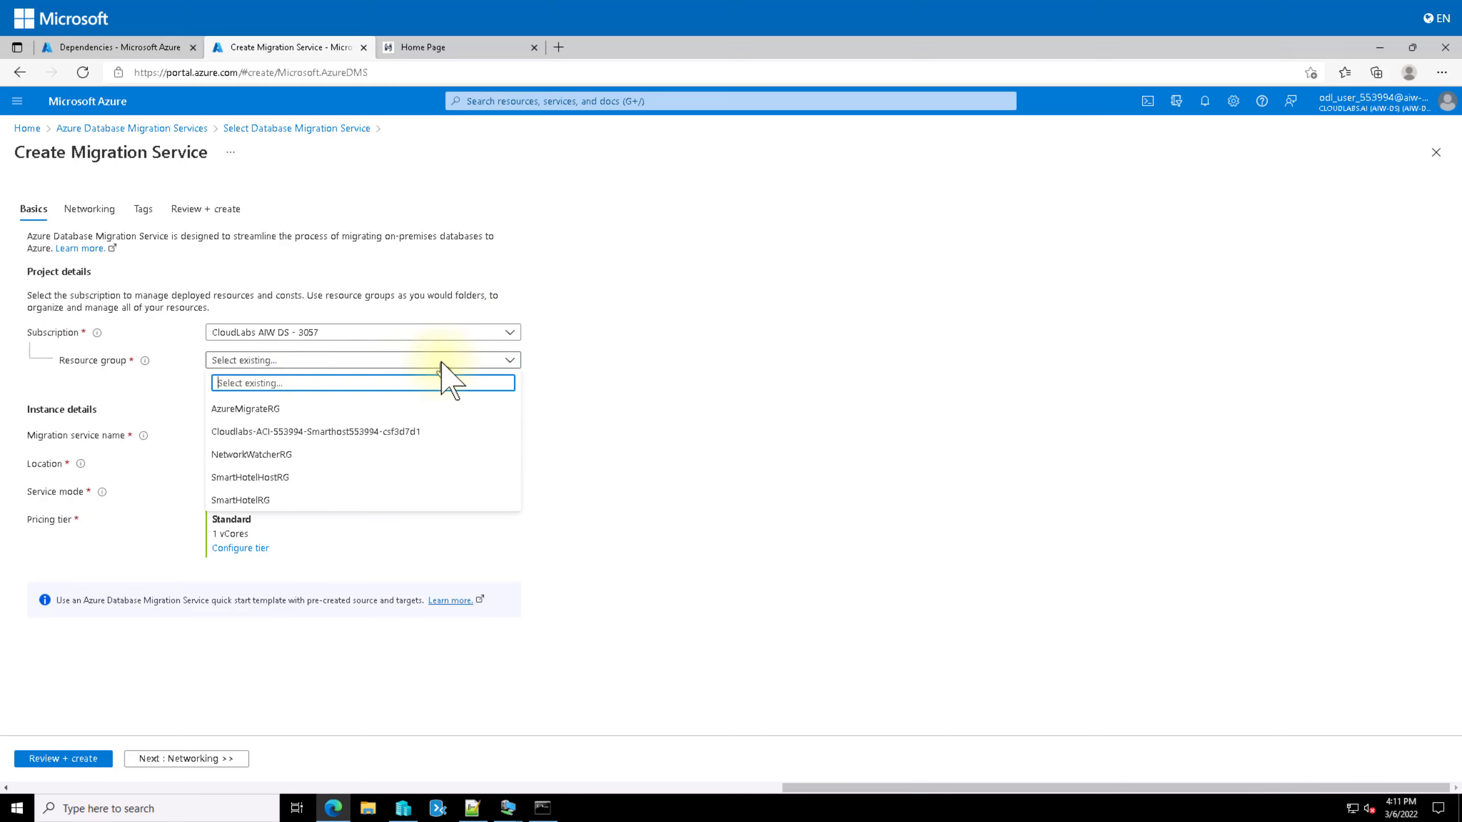
left_click(288, 409)
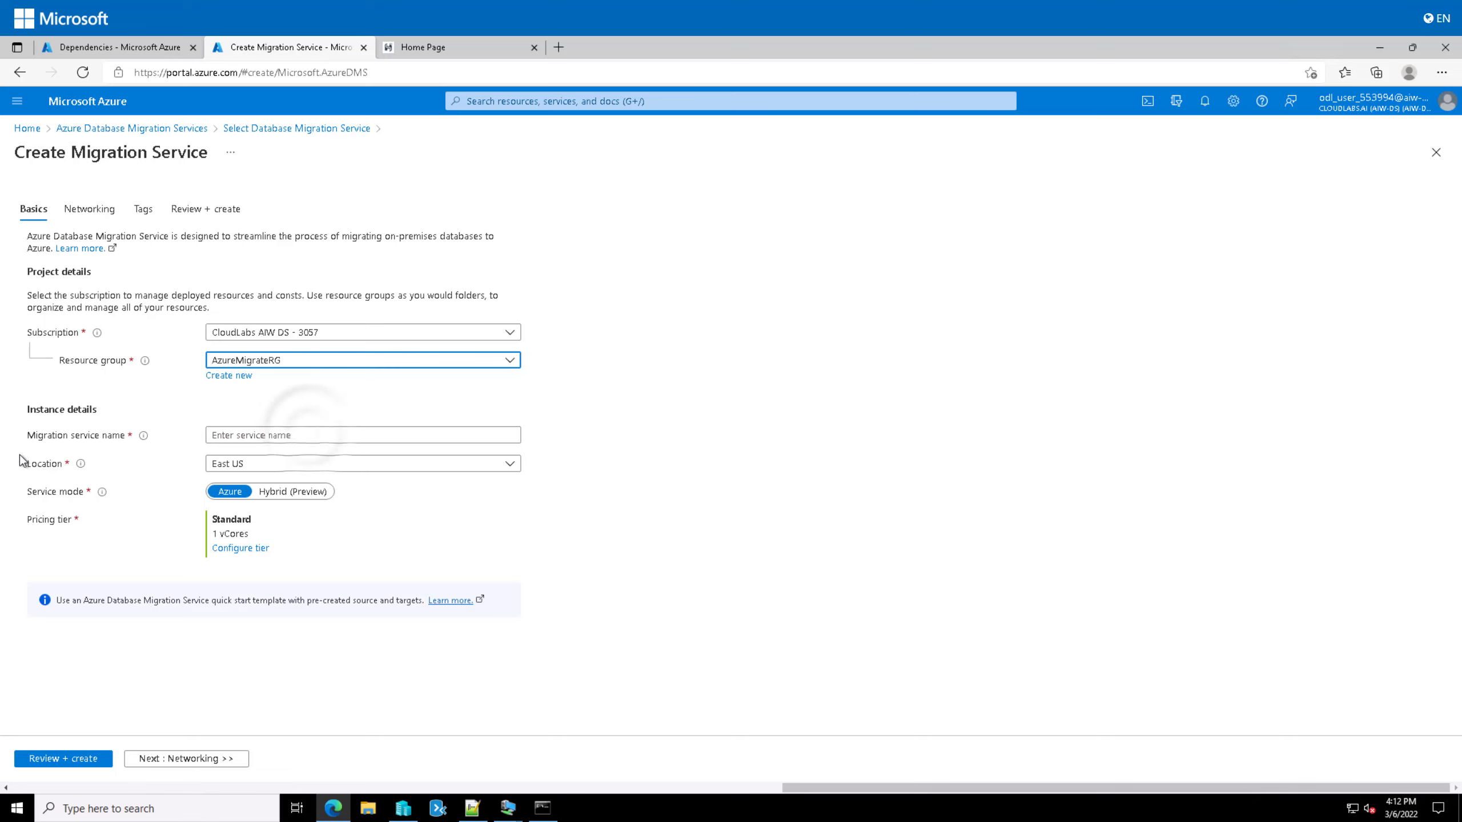
left_click(310, 430)
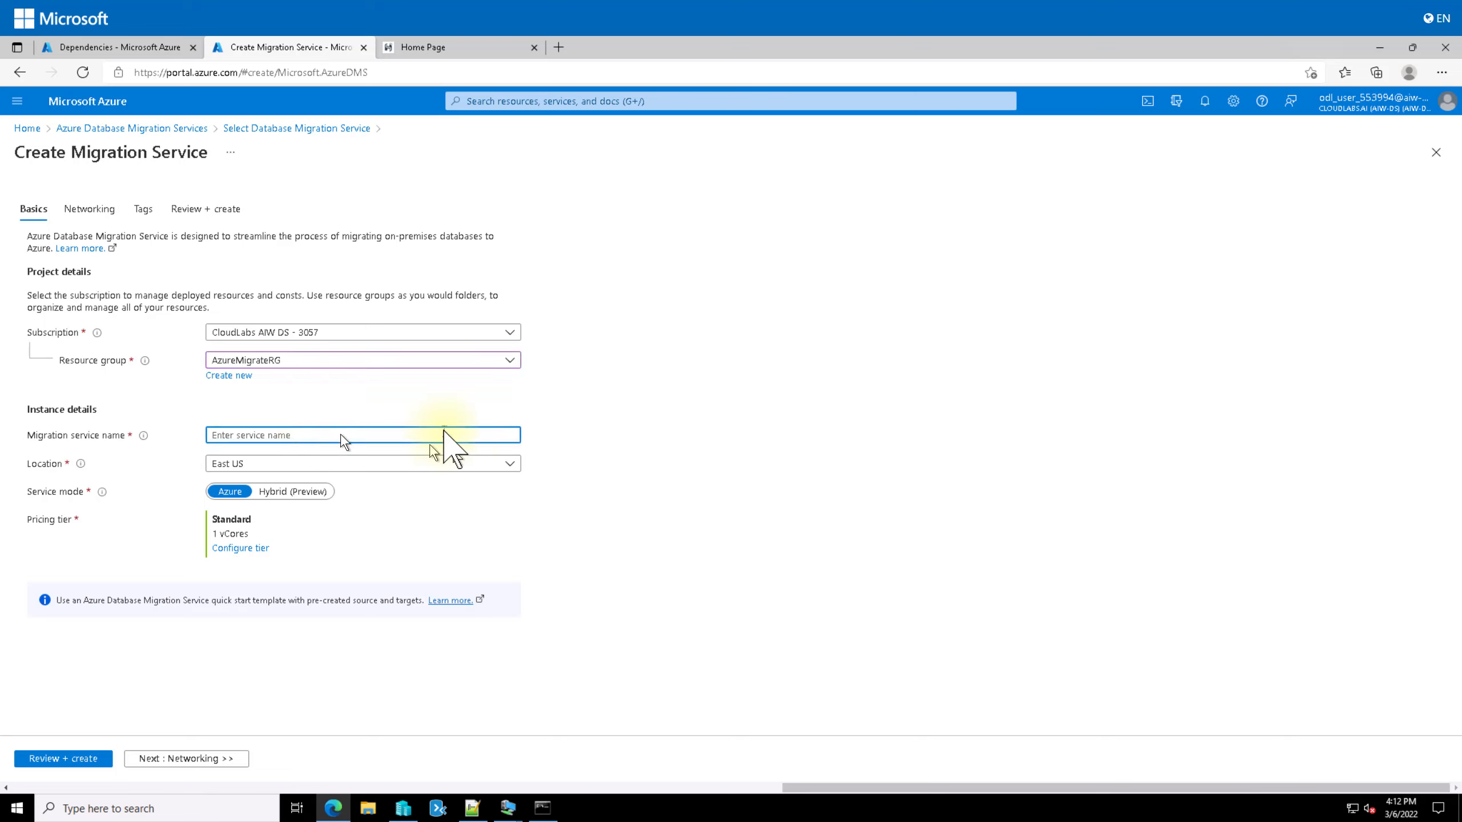
type("SmartHotelDBMigration")
Step: Check the resource groups' regions, then set the service Location to Central US
left_click(109, 47)
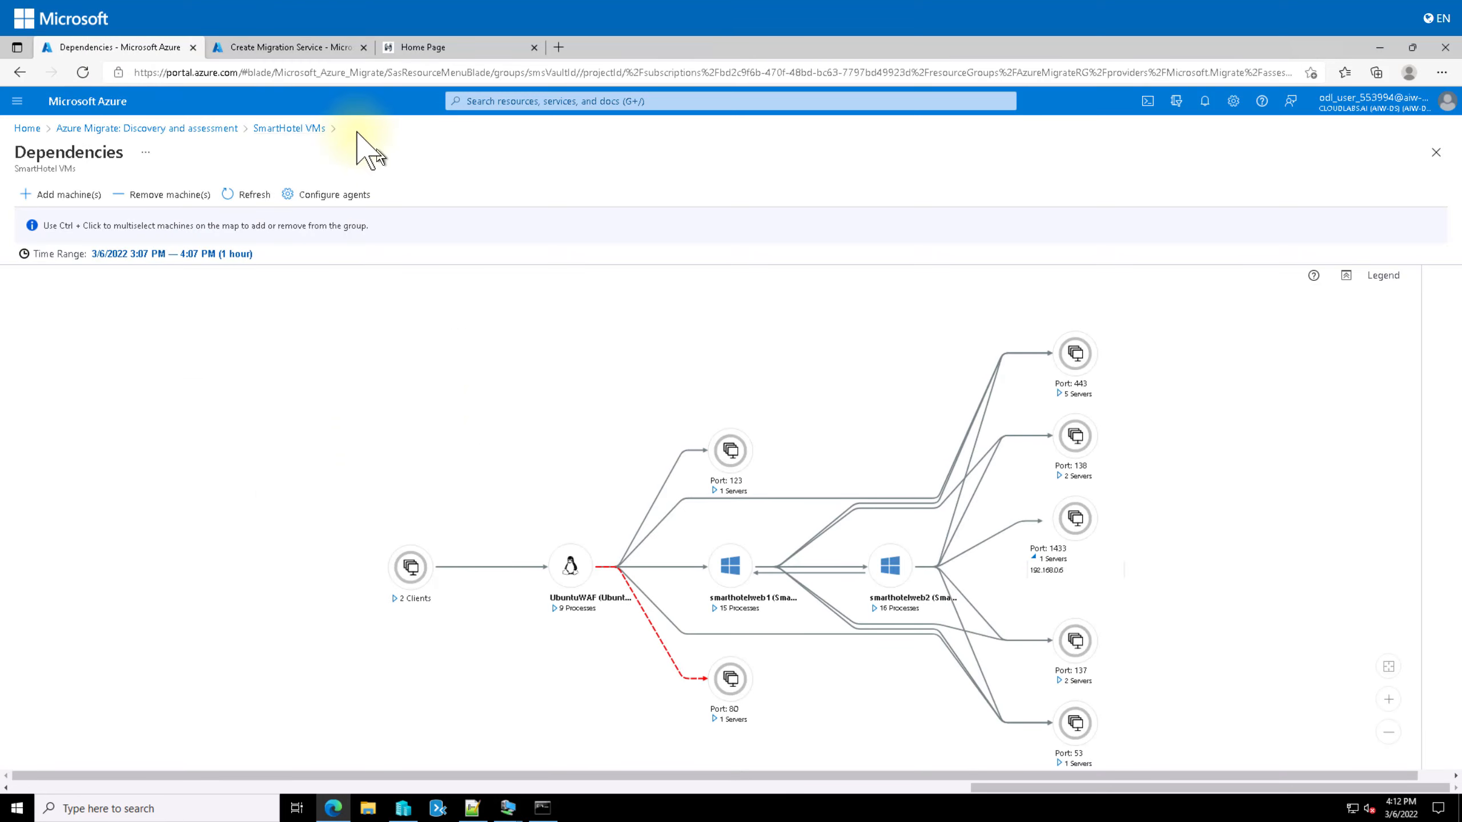
left_click(26, 127)
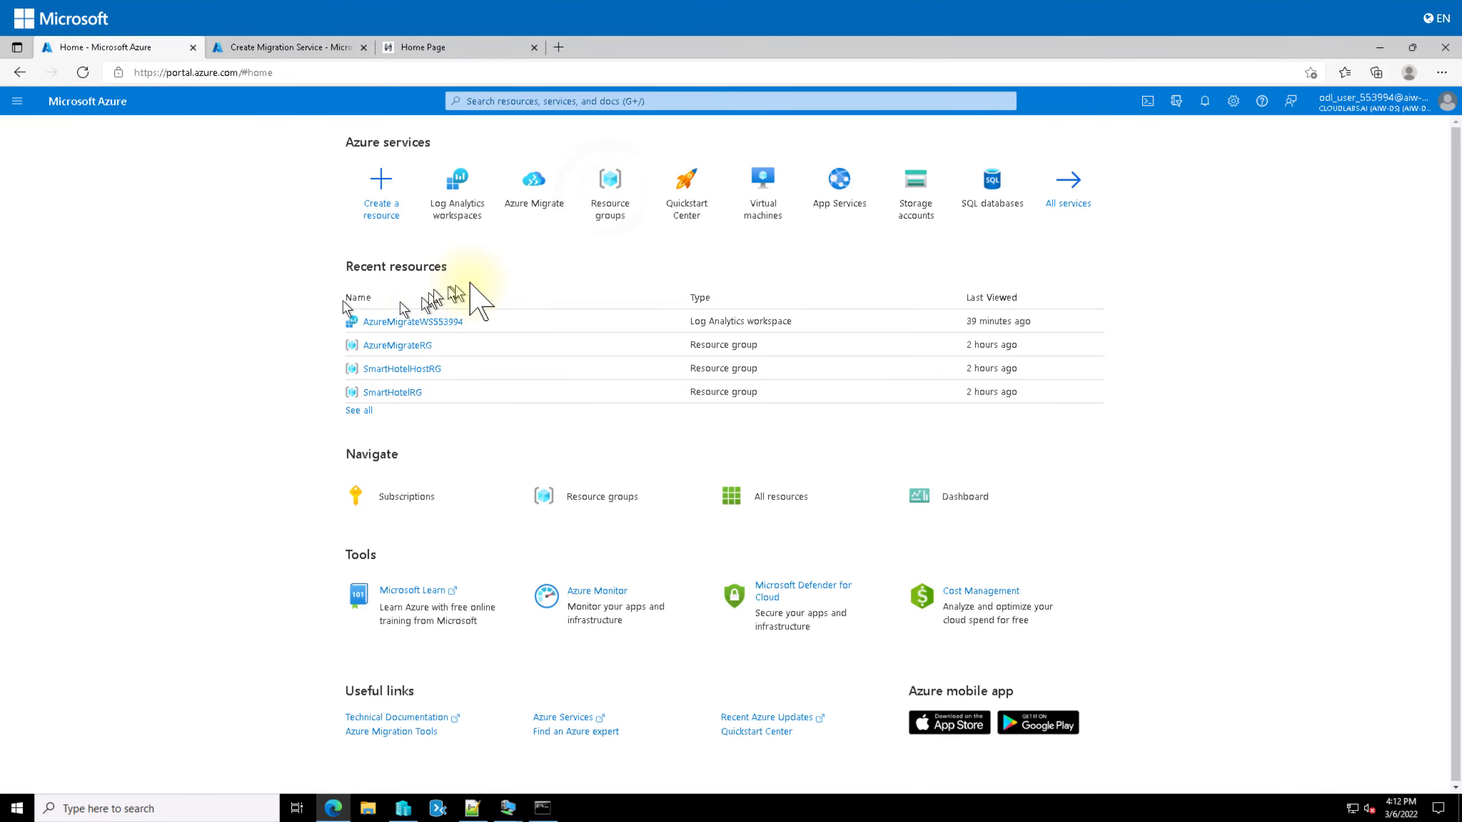
left_click(611, 196)
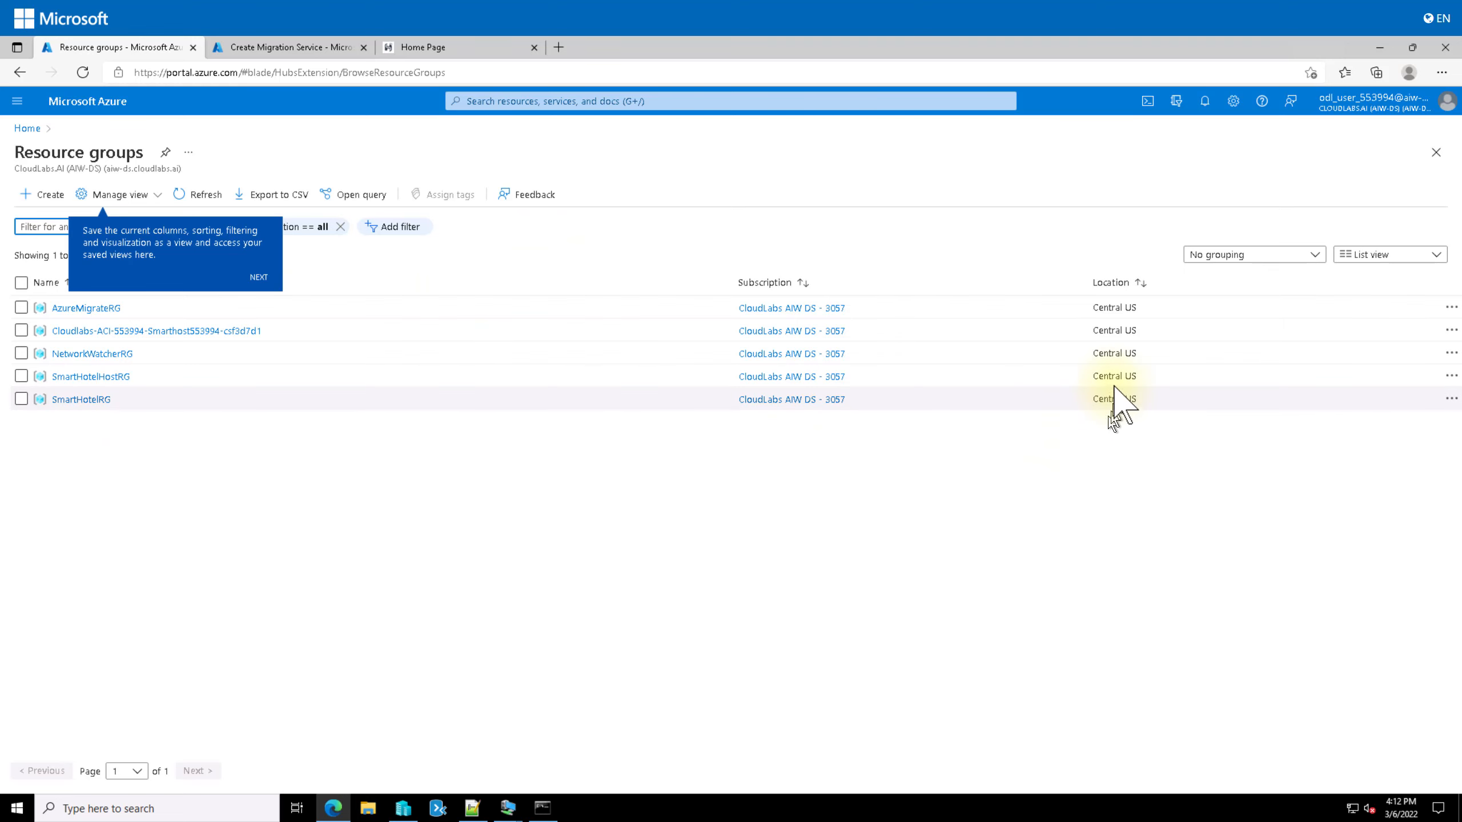
left_click(321, 48)
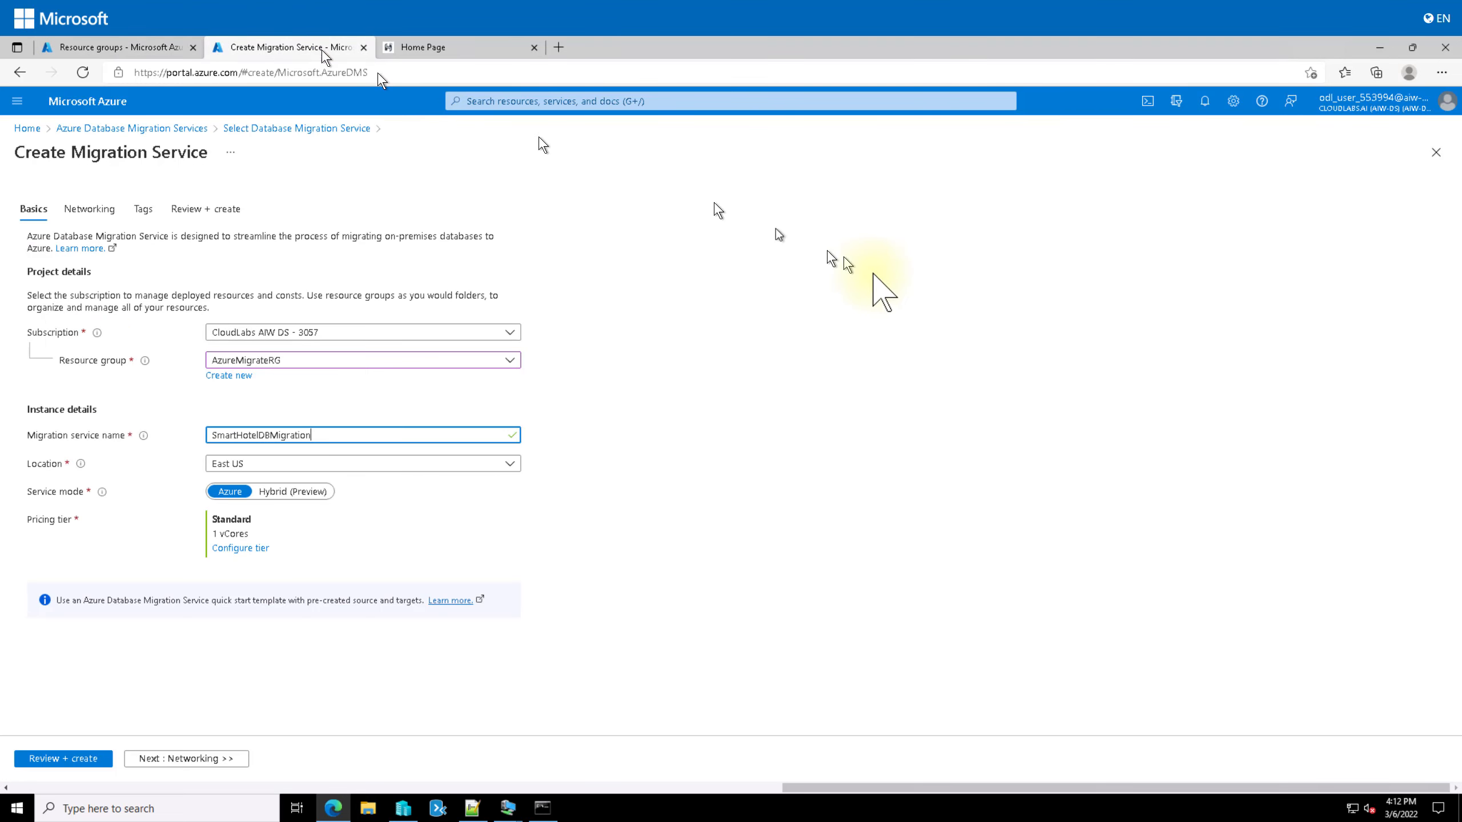
left_click(510, 465)
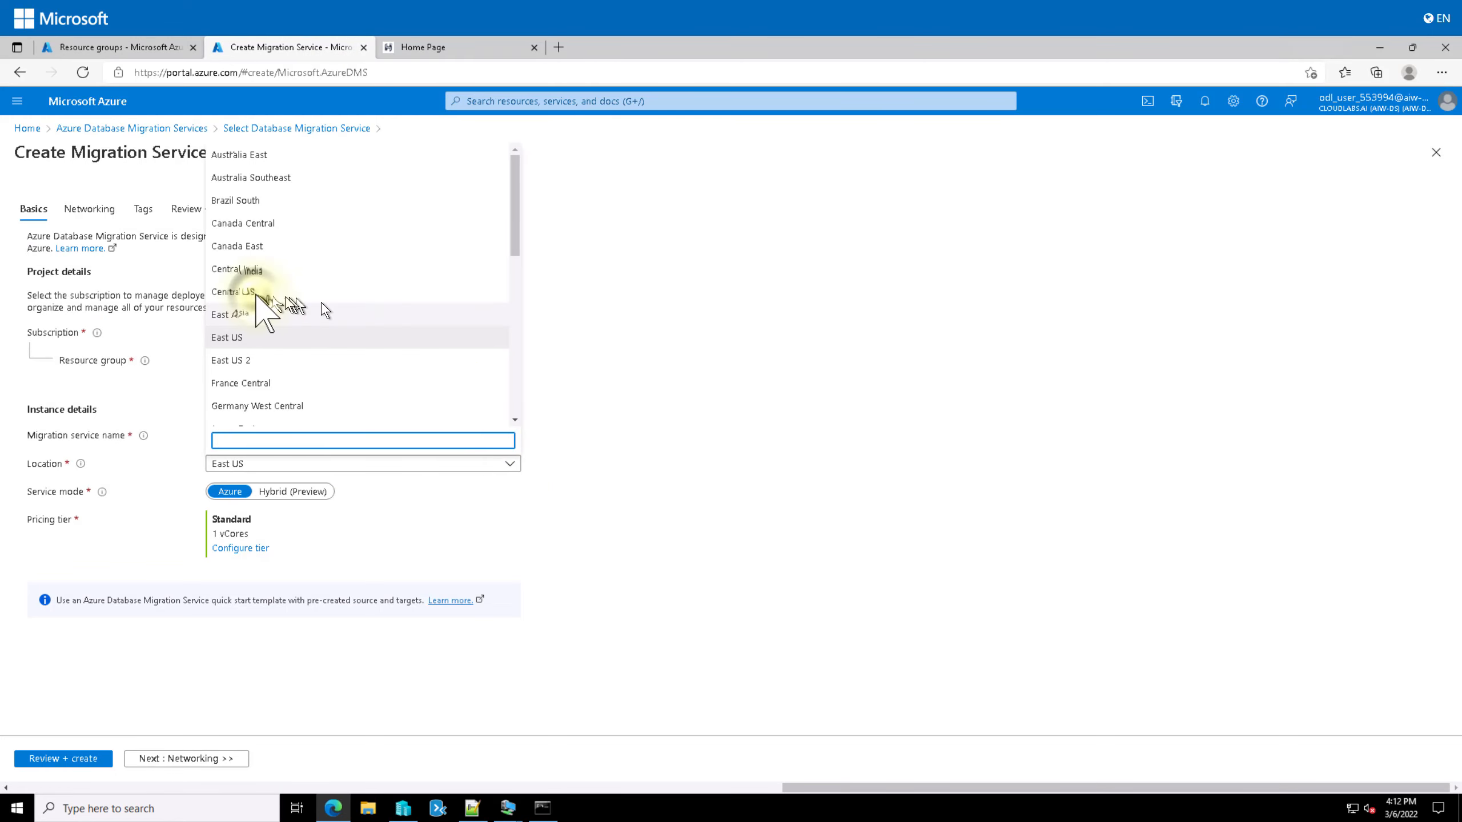
left_click(256, 291)
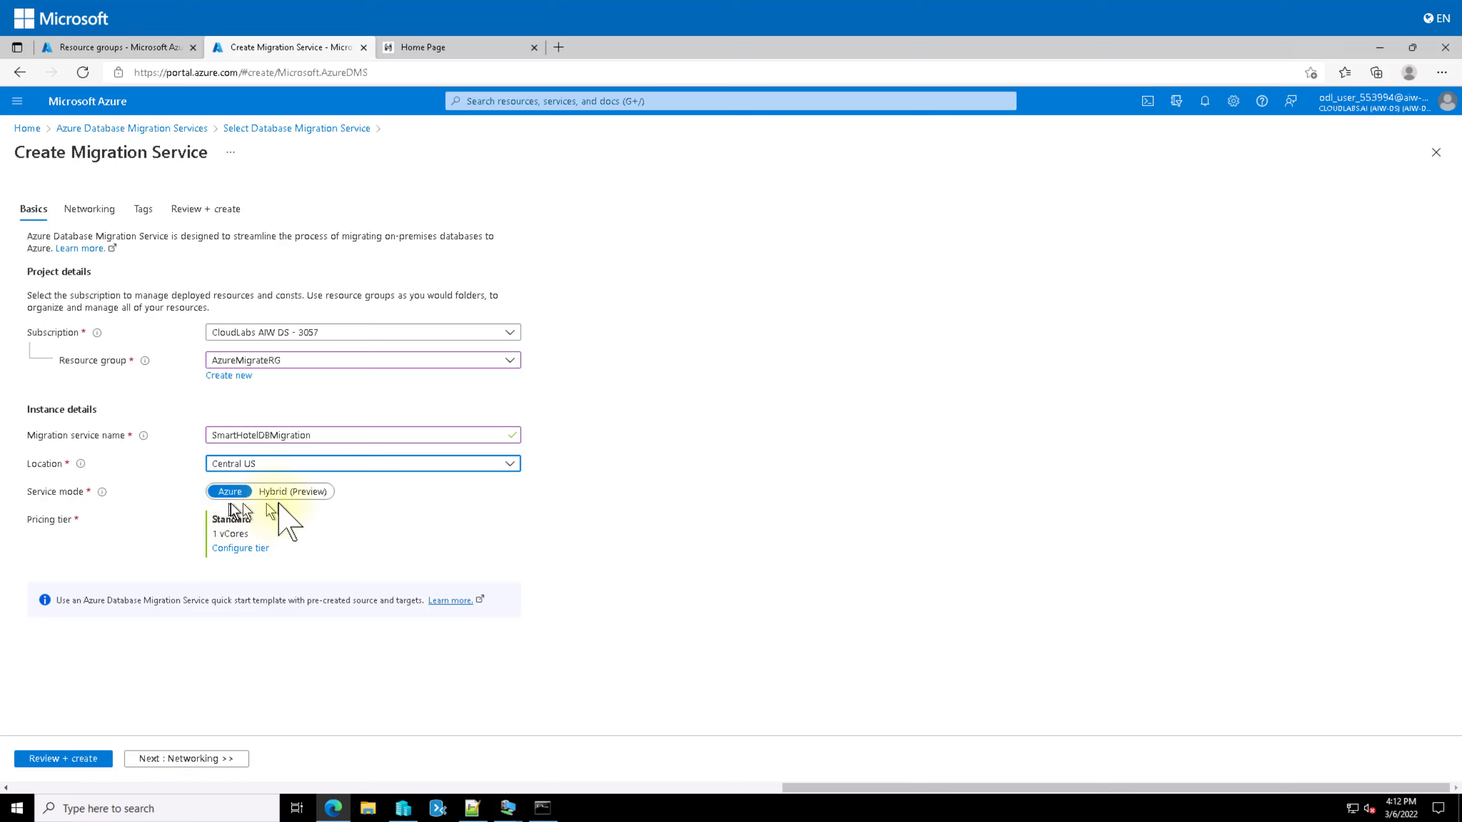
Step: Keep Service mode on Azure after trying Hybrid, and bring up the pricing tier settings
left_click(308, 491)
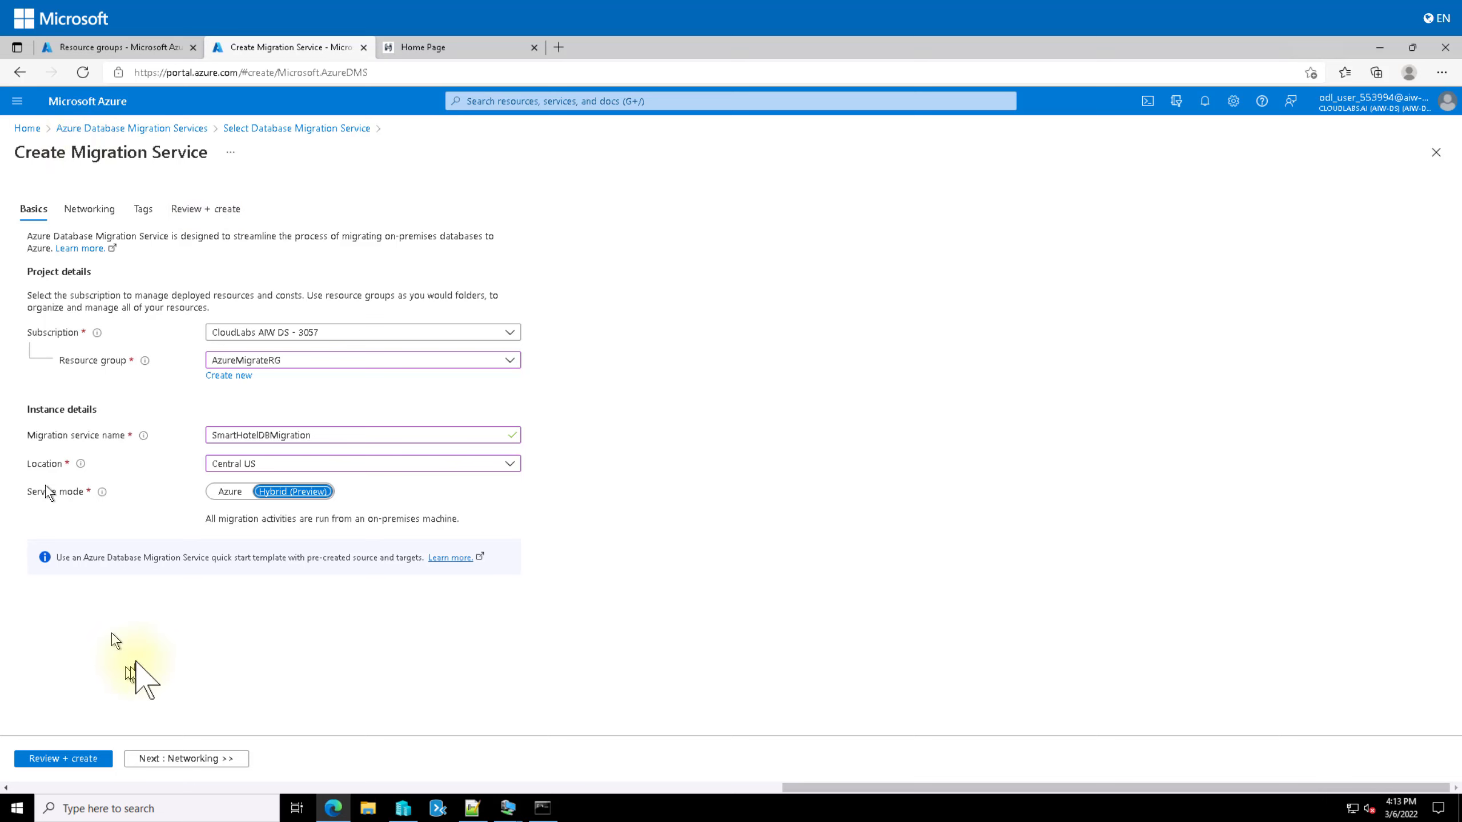
left_click(230, 492)
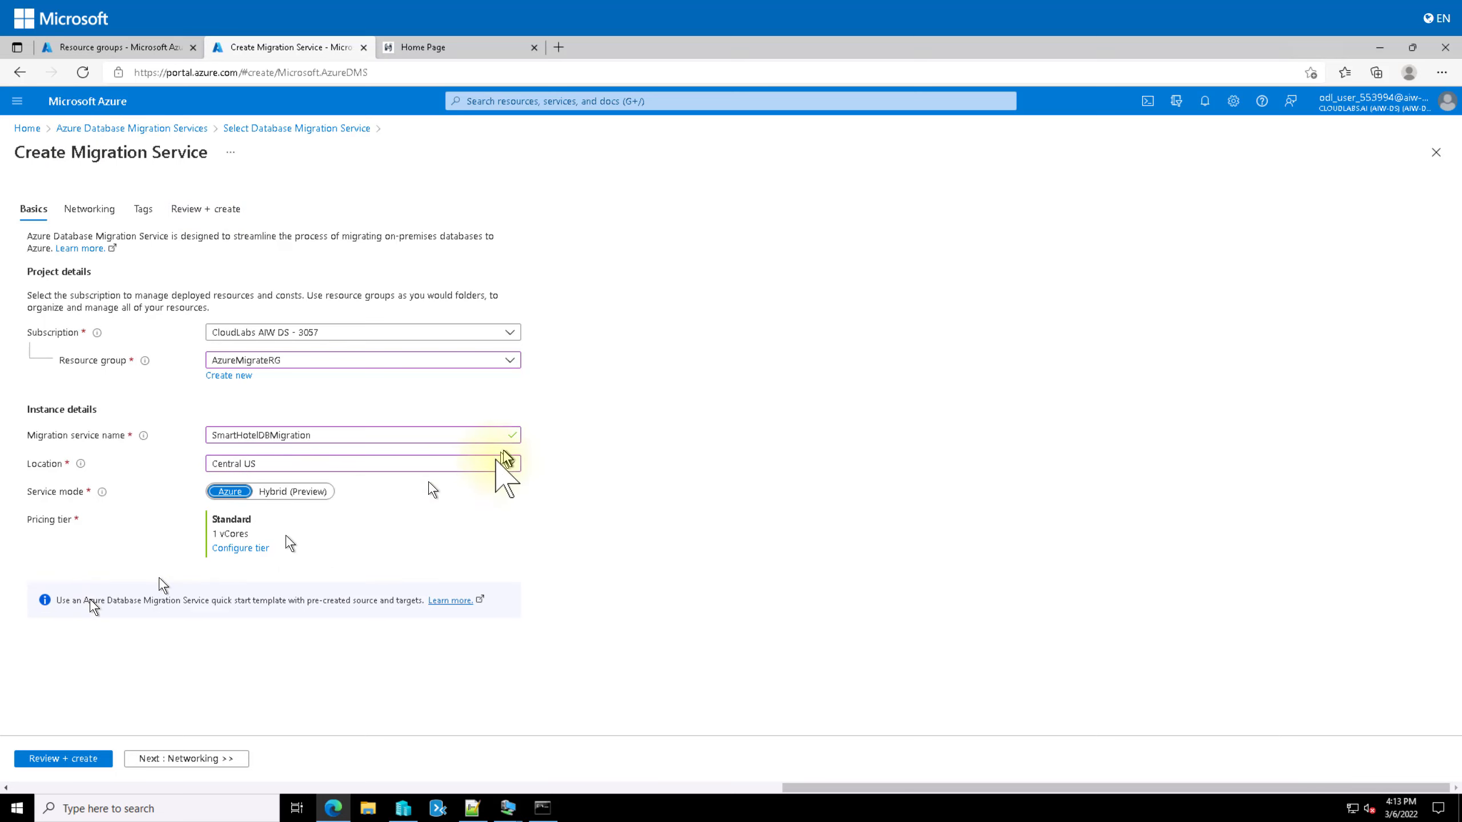
left_click(241, 548)
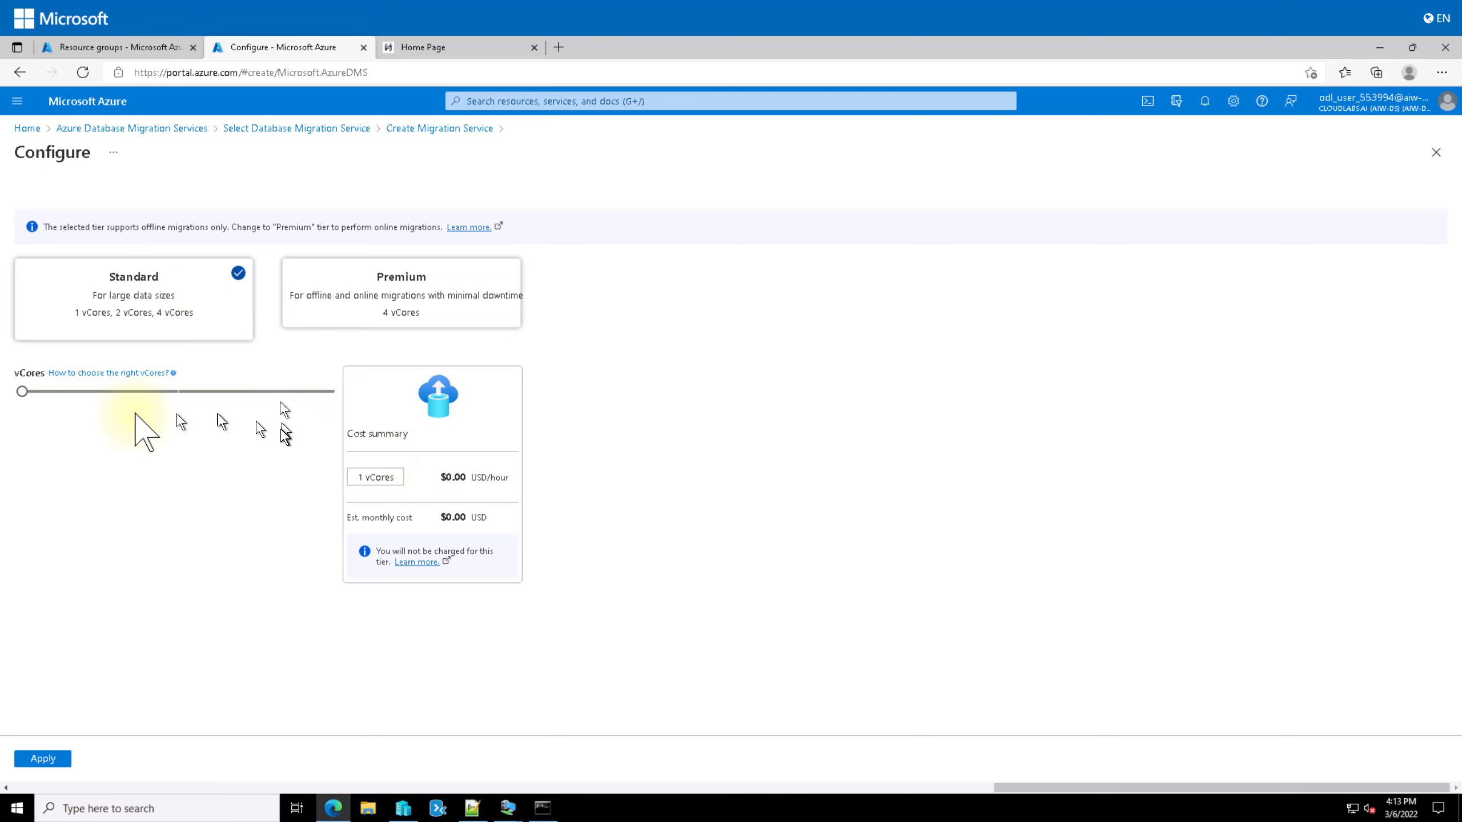
Step: Apply the Standard pricing tier with 2 vCores
left_click(412, 301)
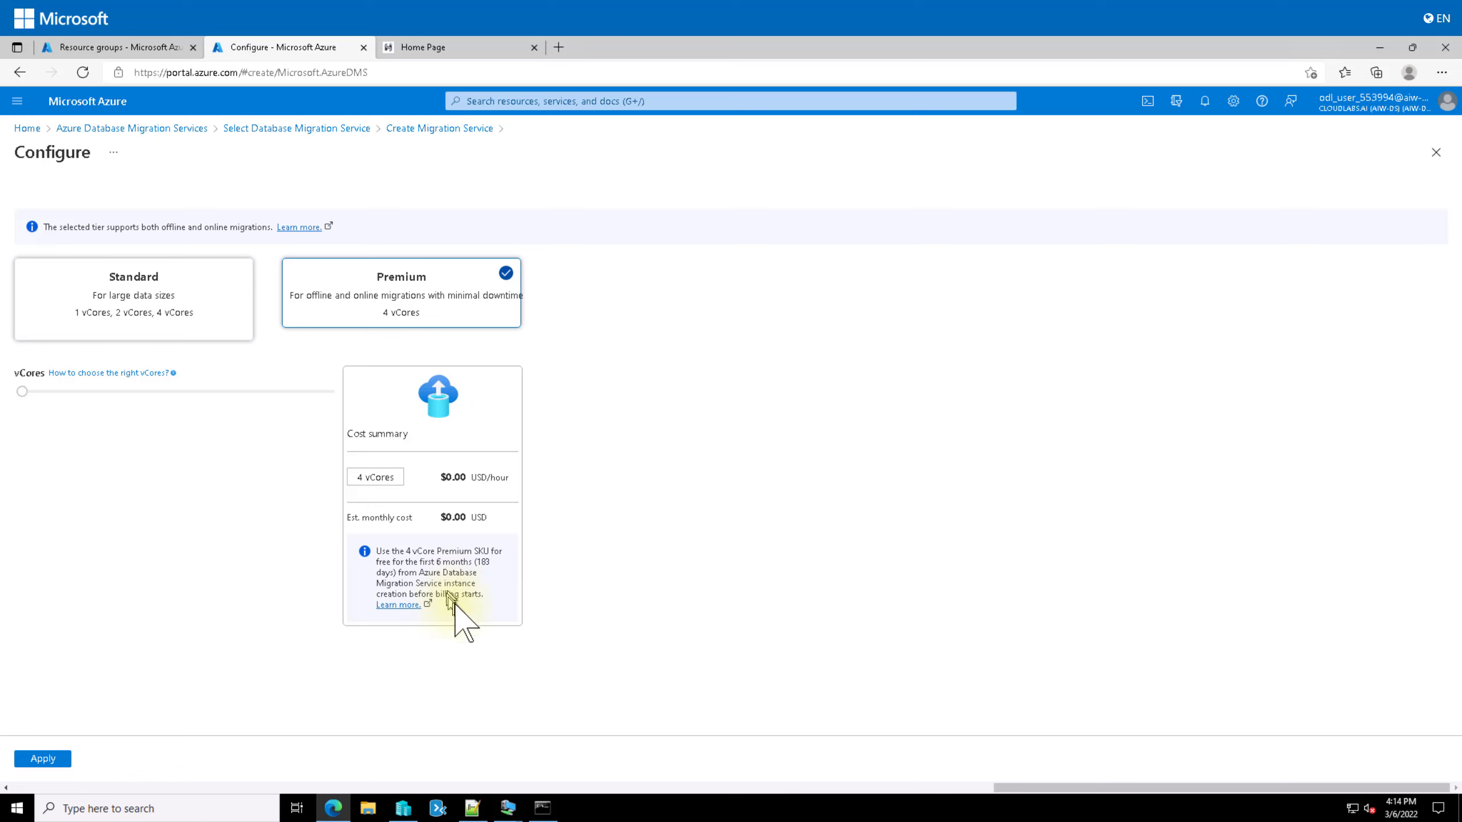
left_click(196, 324)
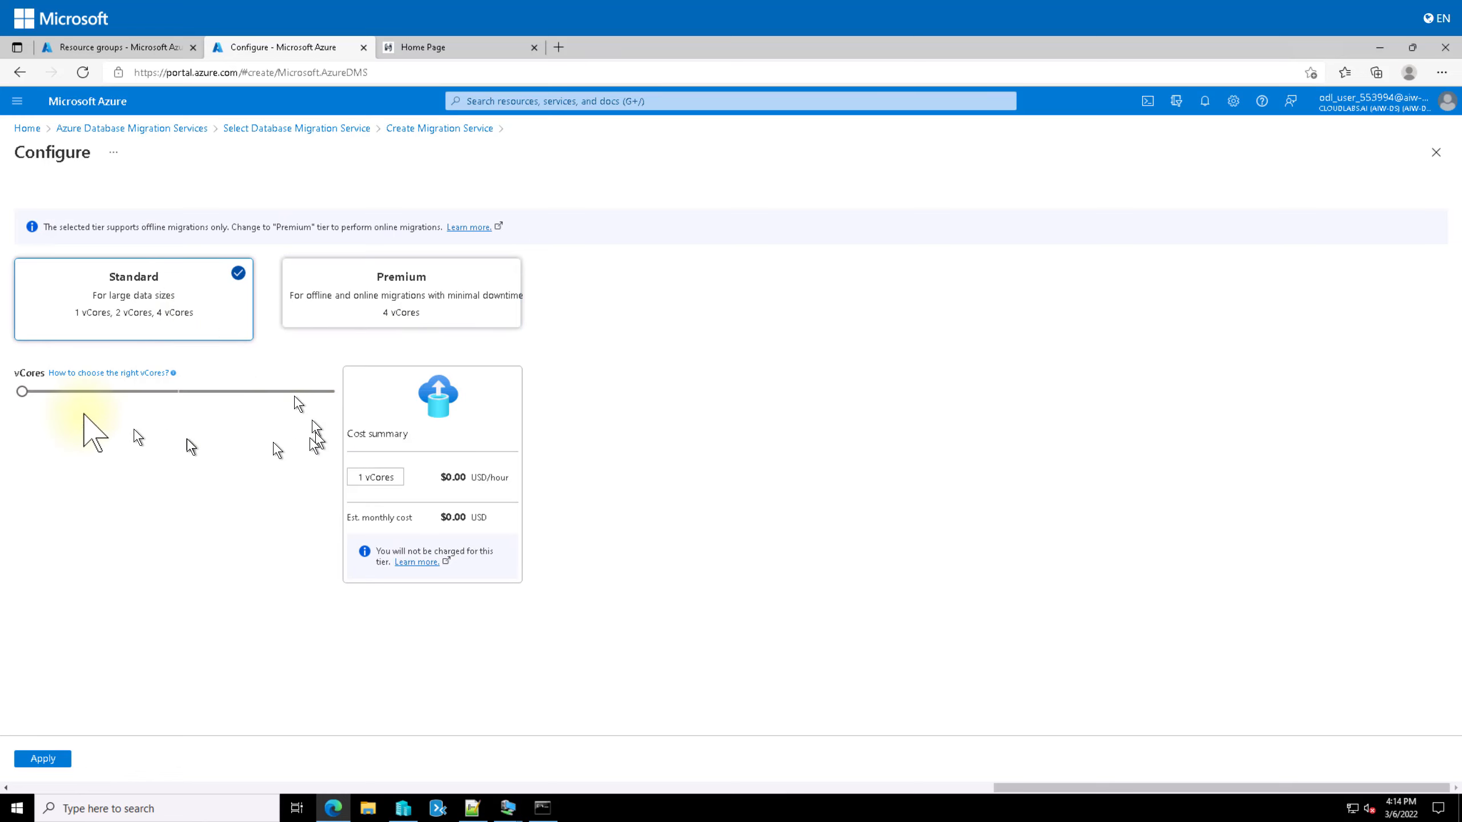
left_click_drag(21, 393, 177, 395)
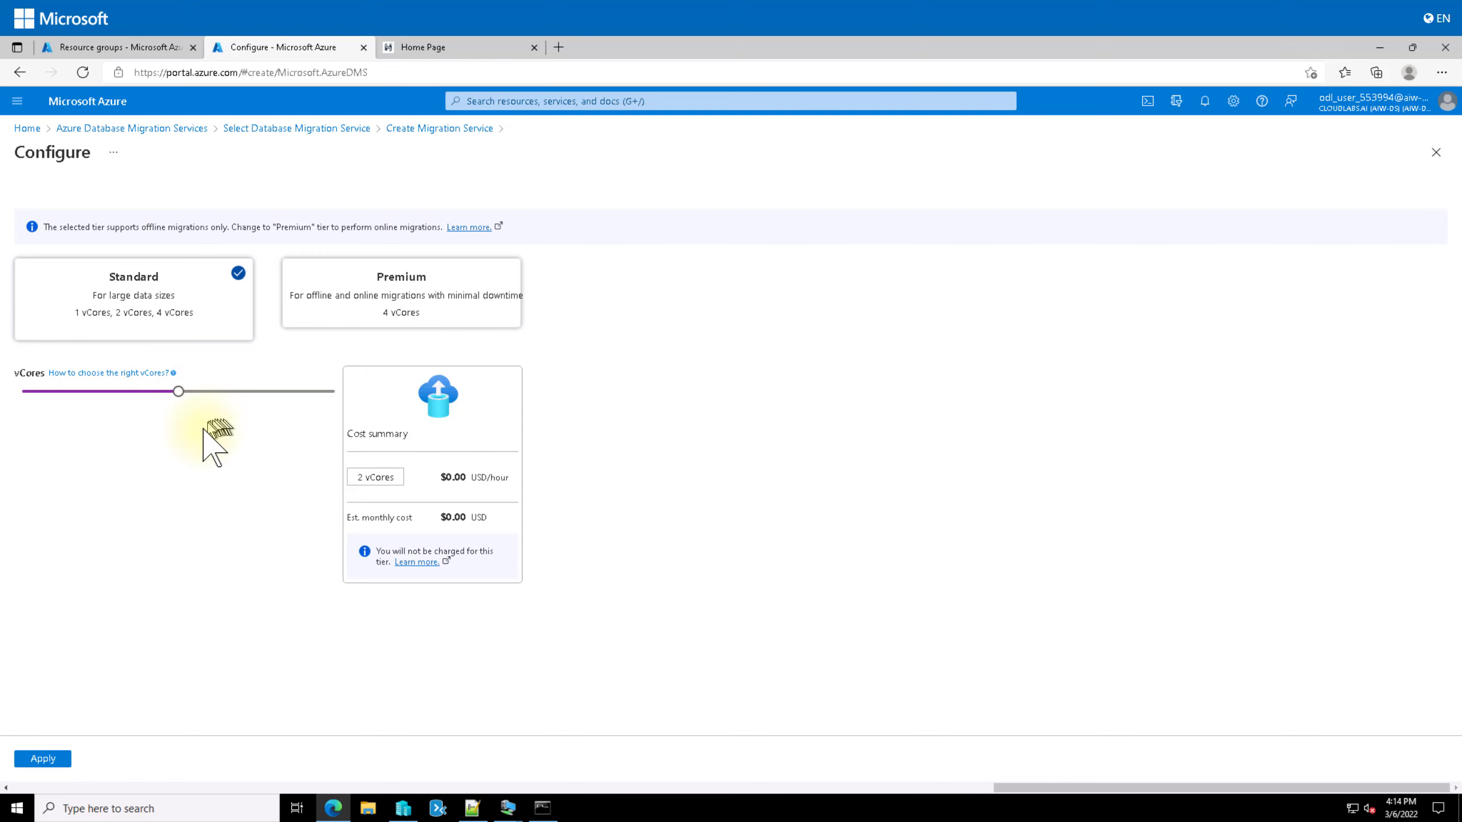
left_click(57, 758)
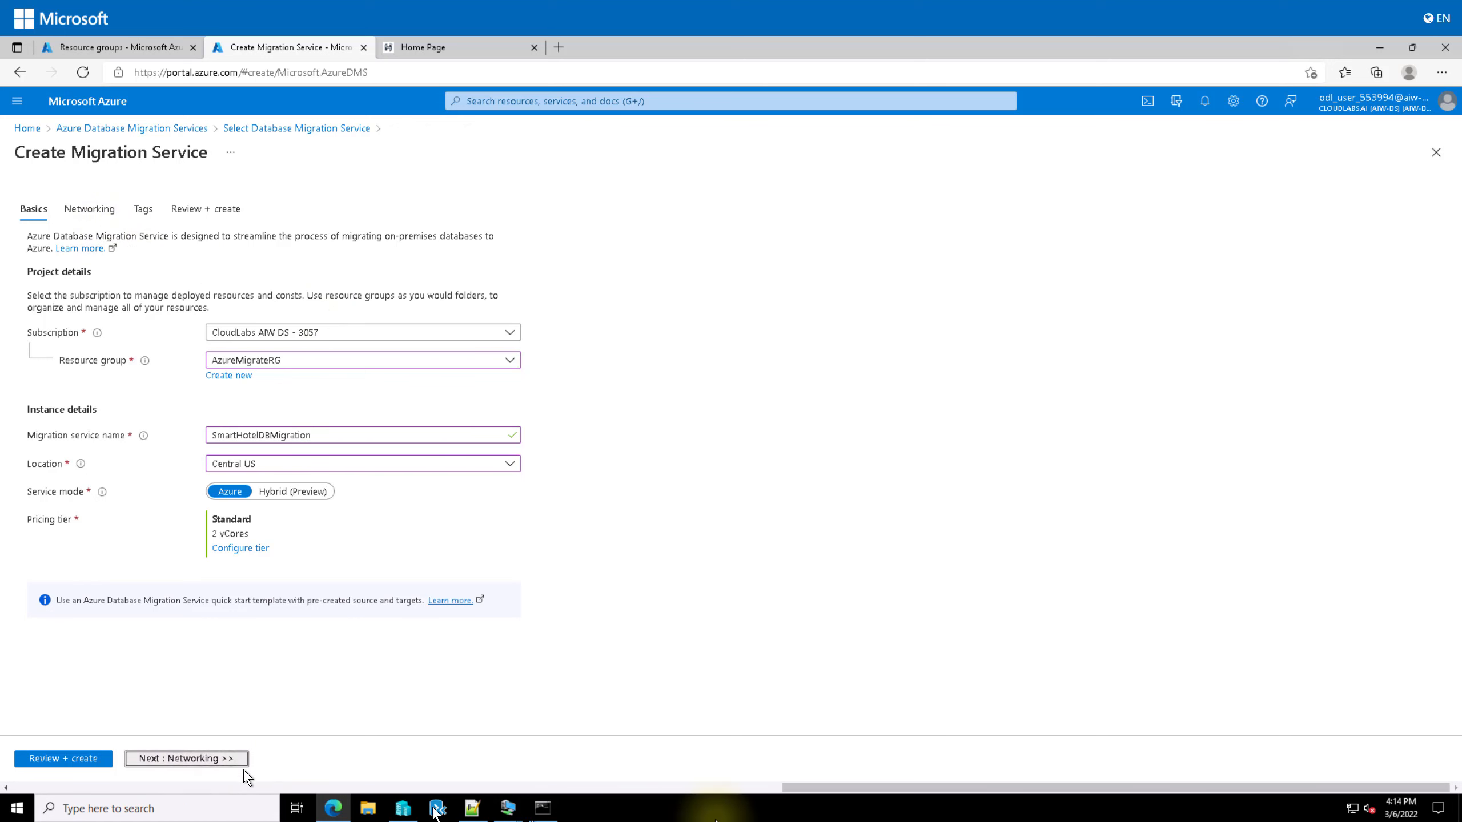
Step: Attach the service to the DMSvnet/DMS virtual network and continue to the Tags step
left_click(230, 760)
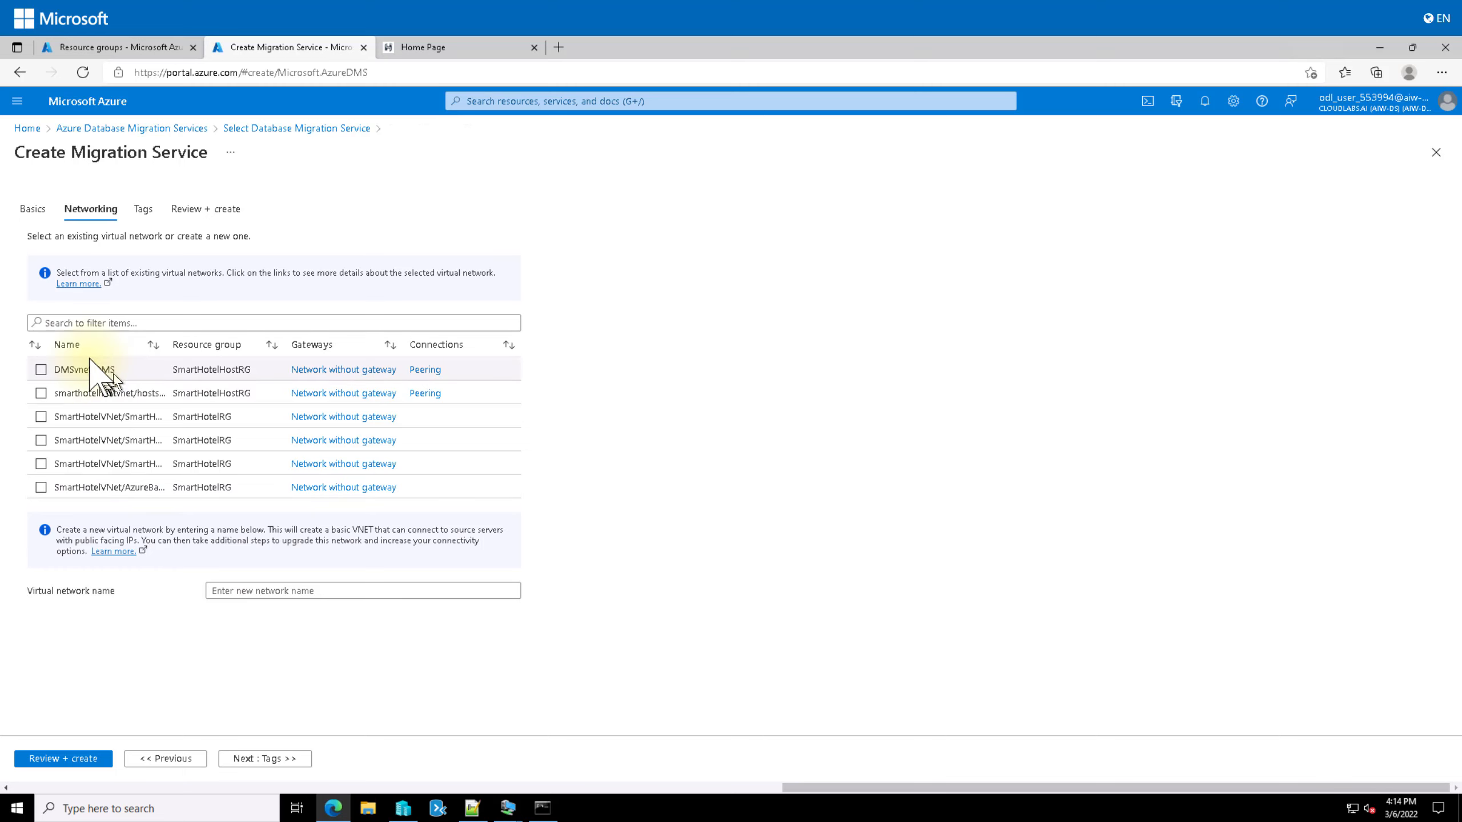
left_click(41, 370)
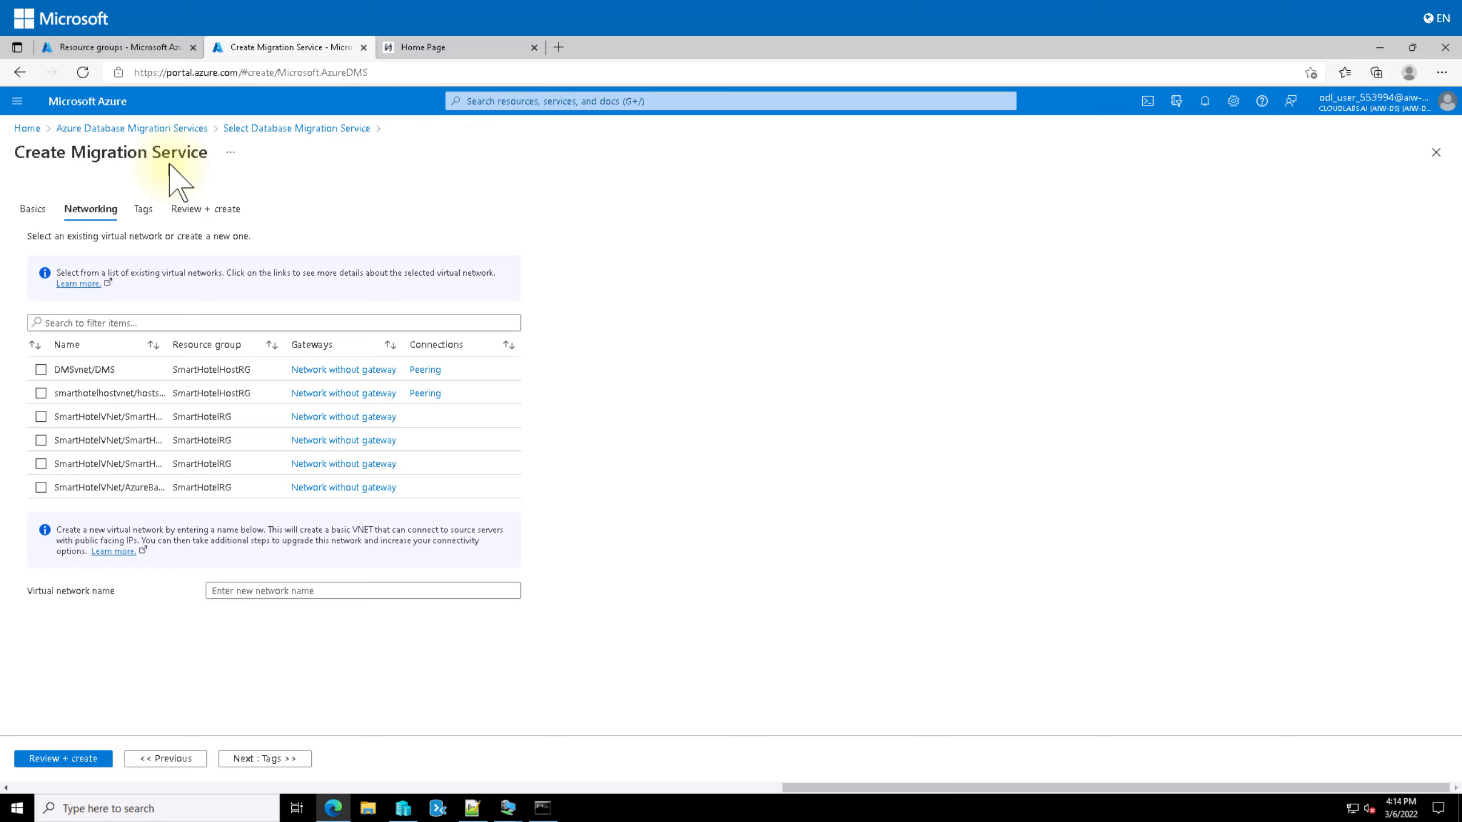
left_click(42, 369)
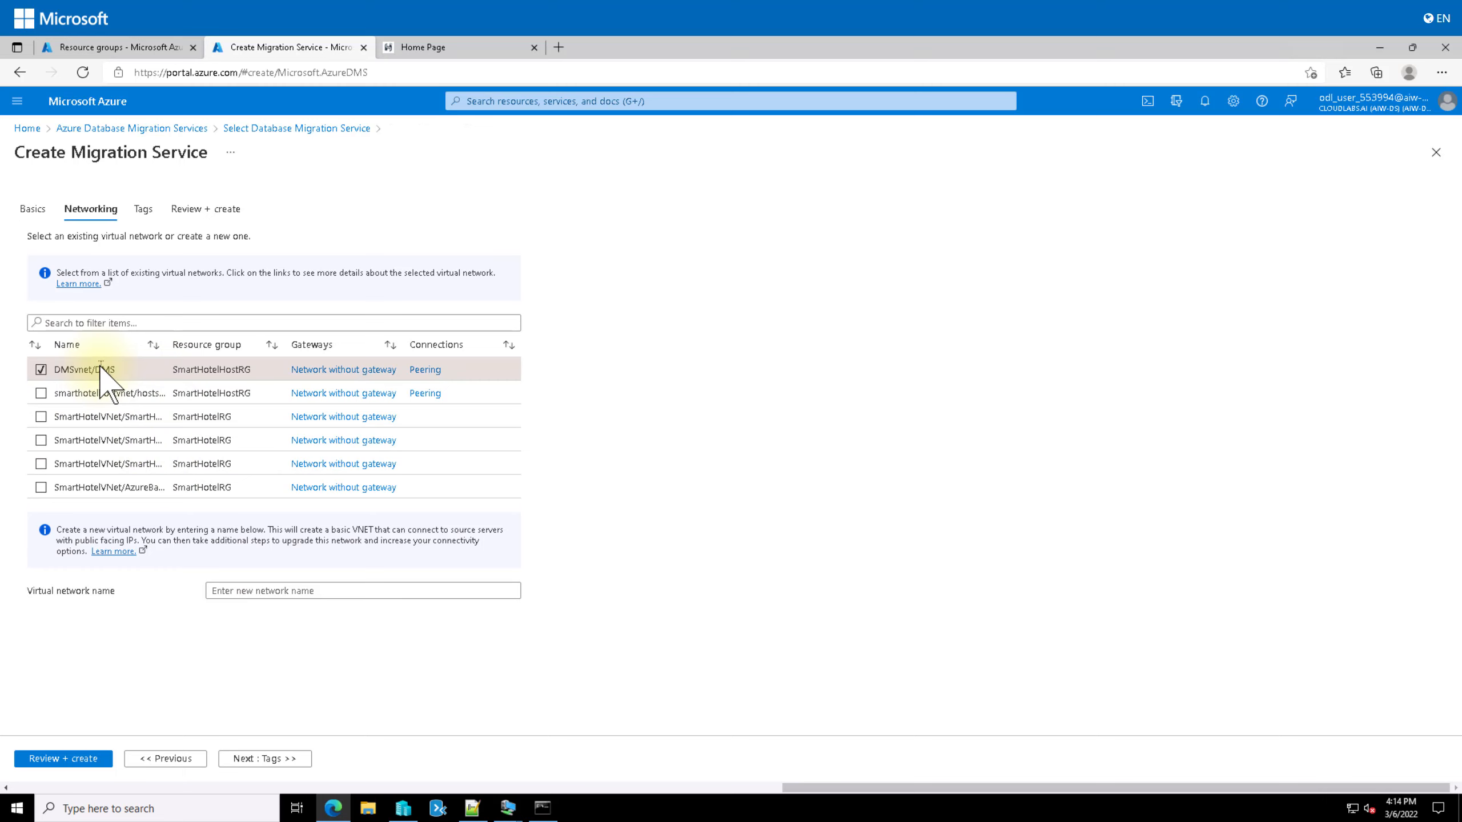
left_click(261, 759)
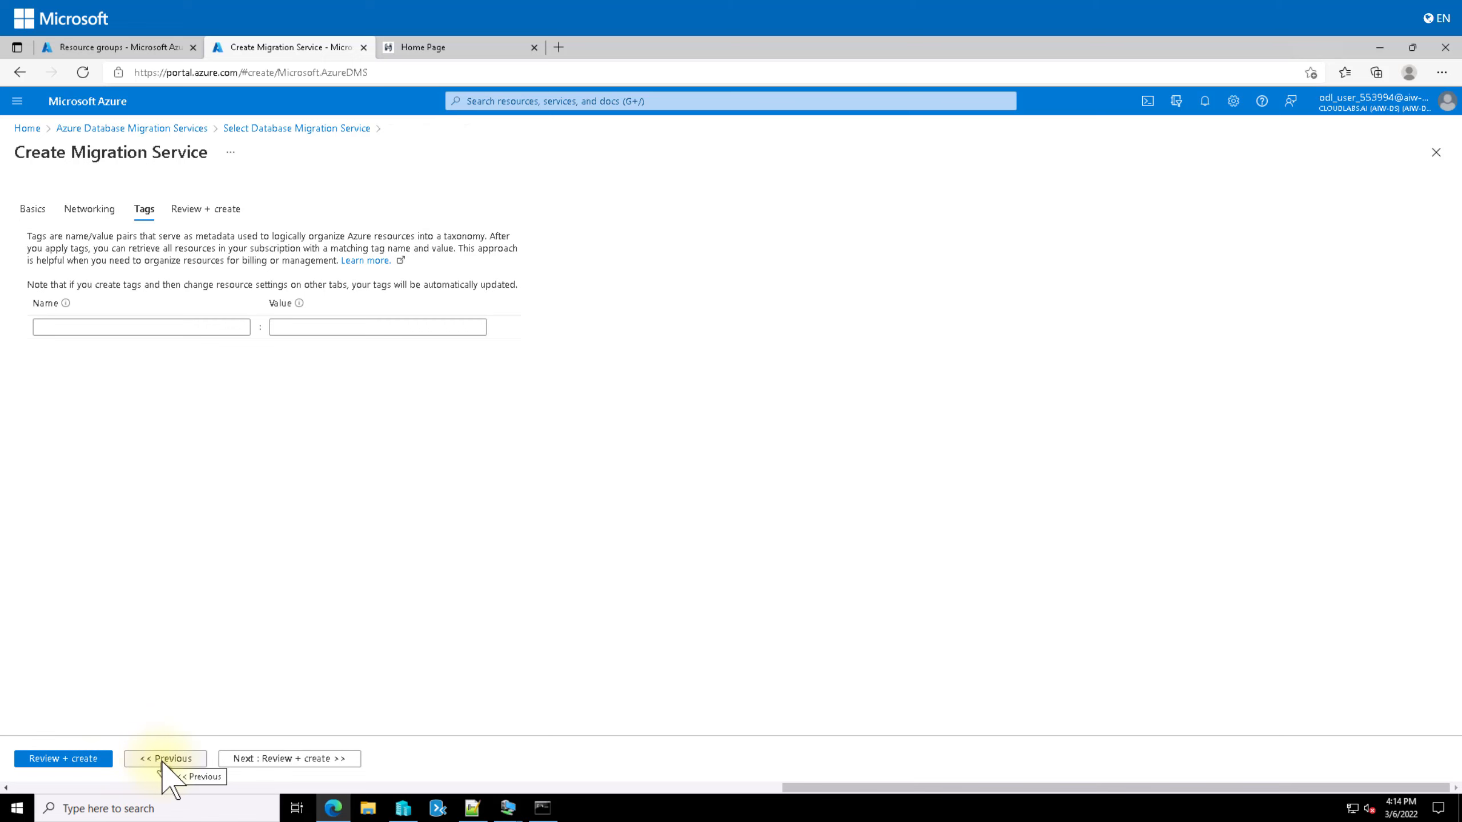
Step: Review the SmartHotelDBMigration summary and create the service to deploy it
left_click(88, 760)
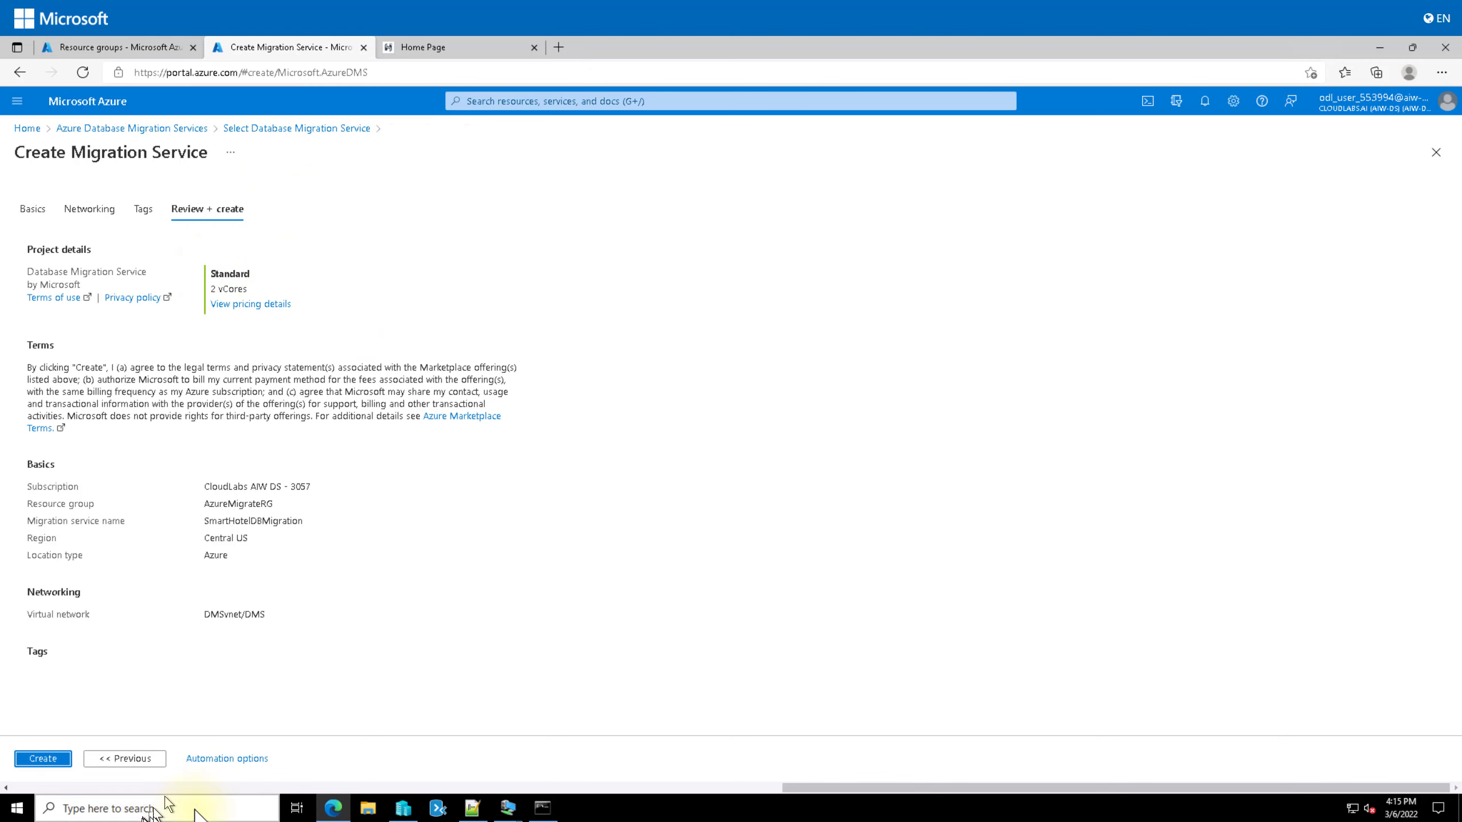
left_click(51, 759)
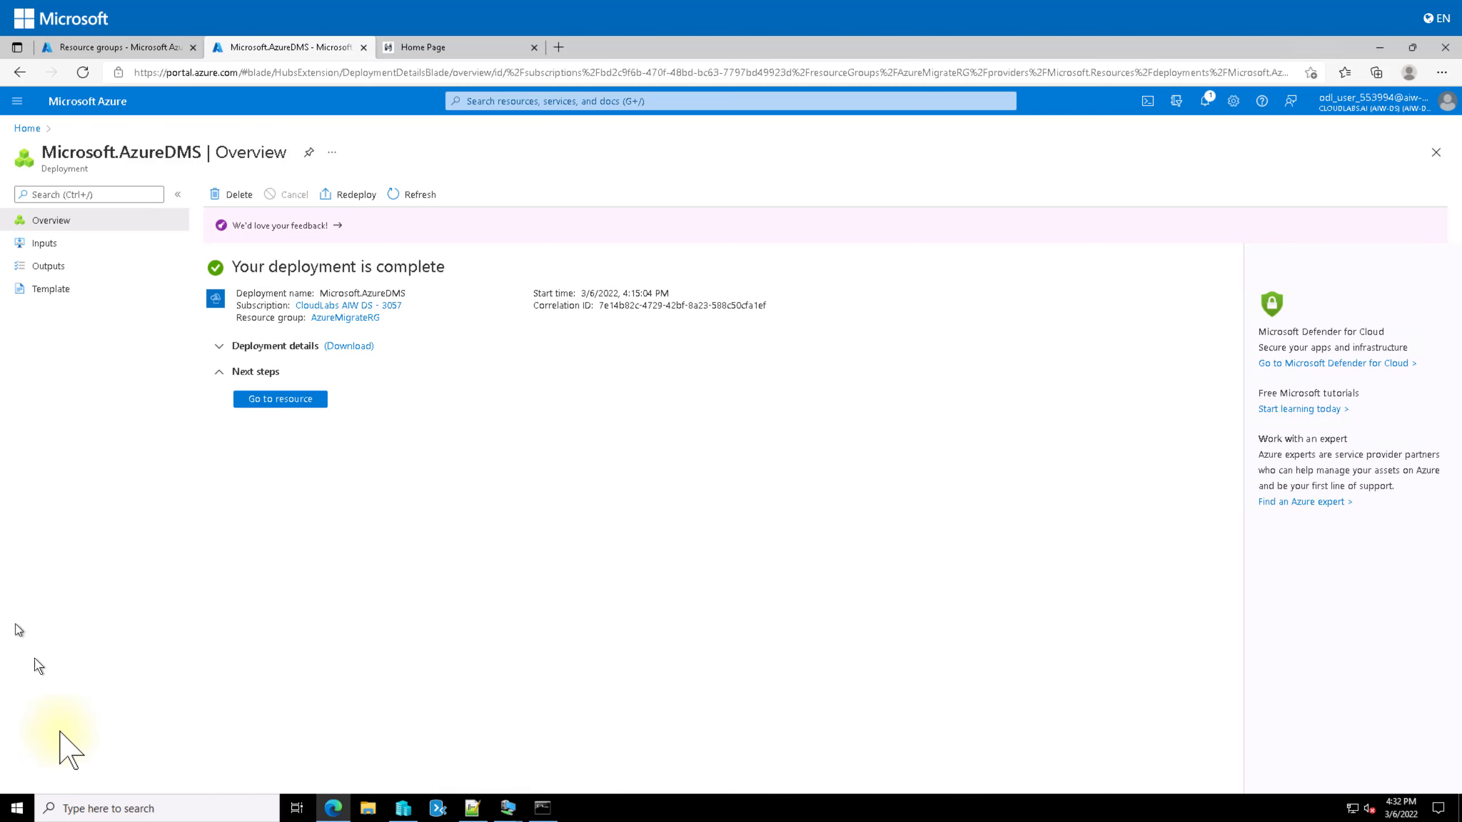
Step: Go to the newly deployed SmartHotelDBMigration migration service resource
left_click(276, 403)
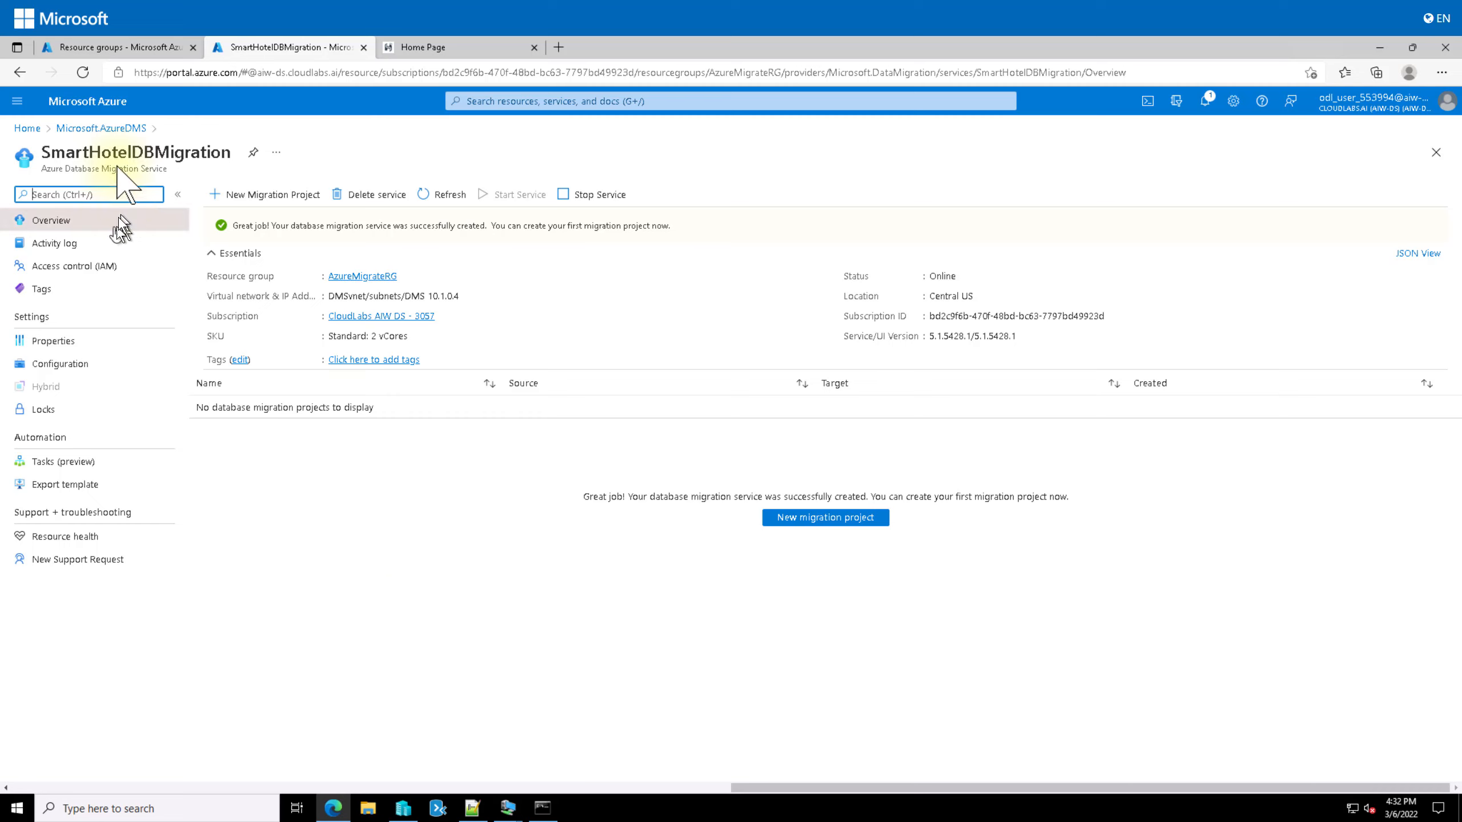
Step: From the Resource groups list, go to SmartHotelRG and then its smarthoteldb553994 SQL server
left_click(123, 48)
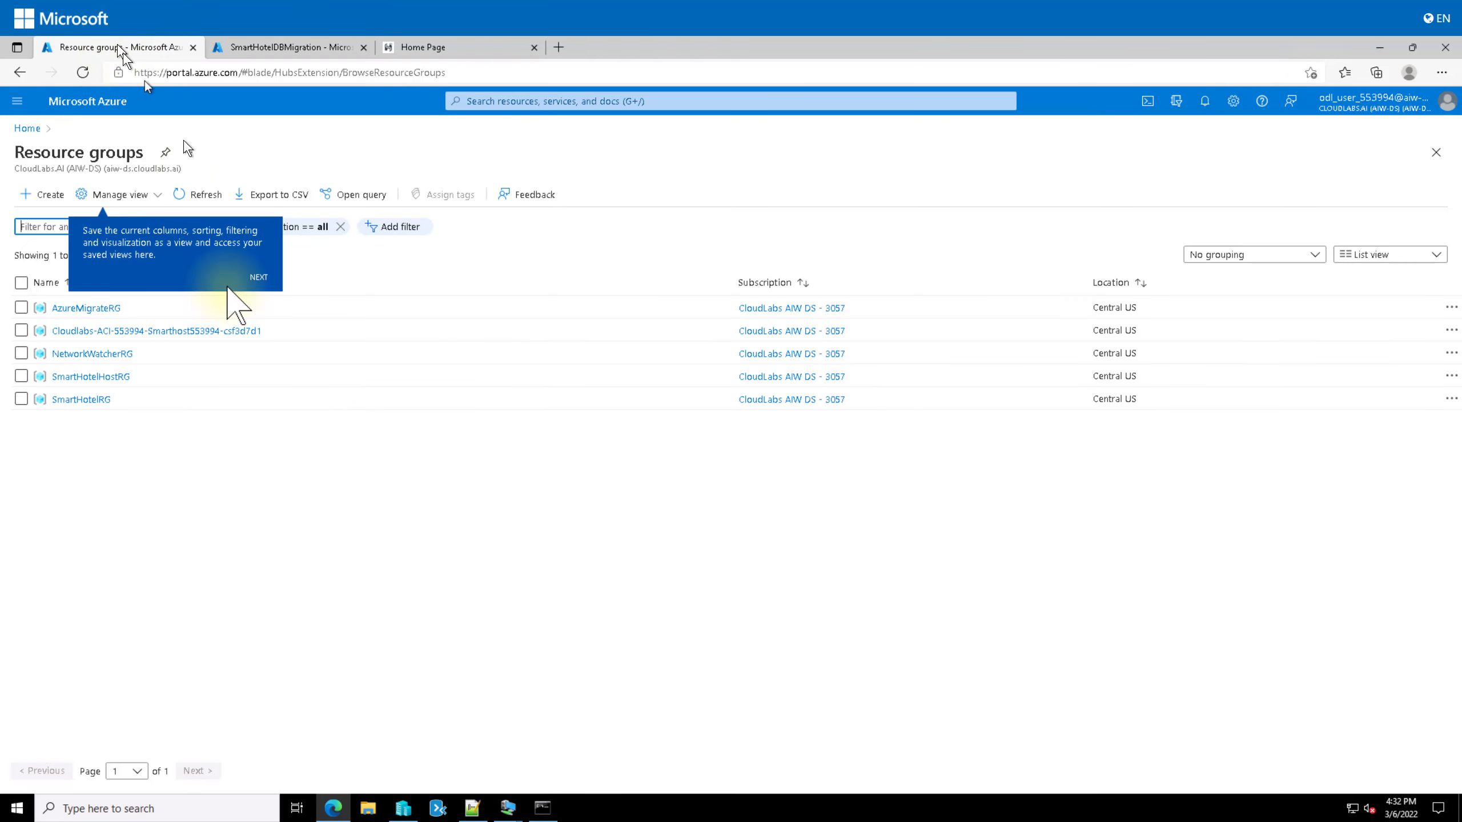
left_click(92, 400)
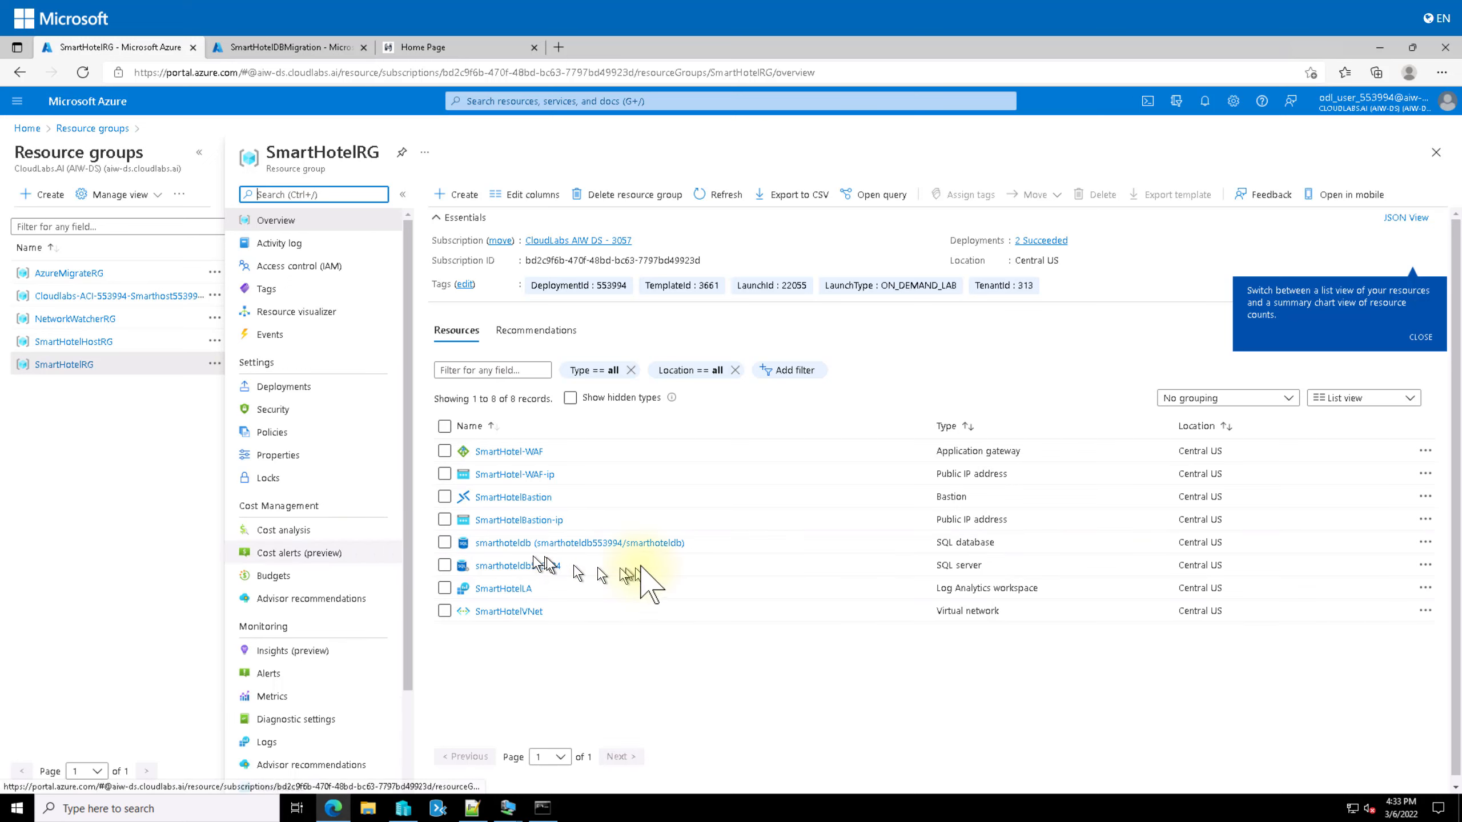
left_click(511, 565)
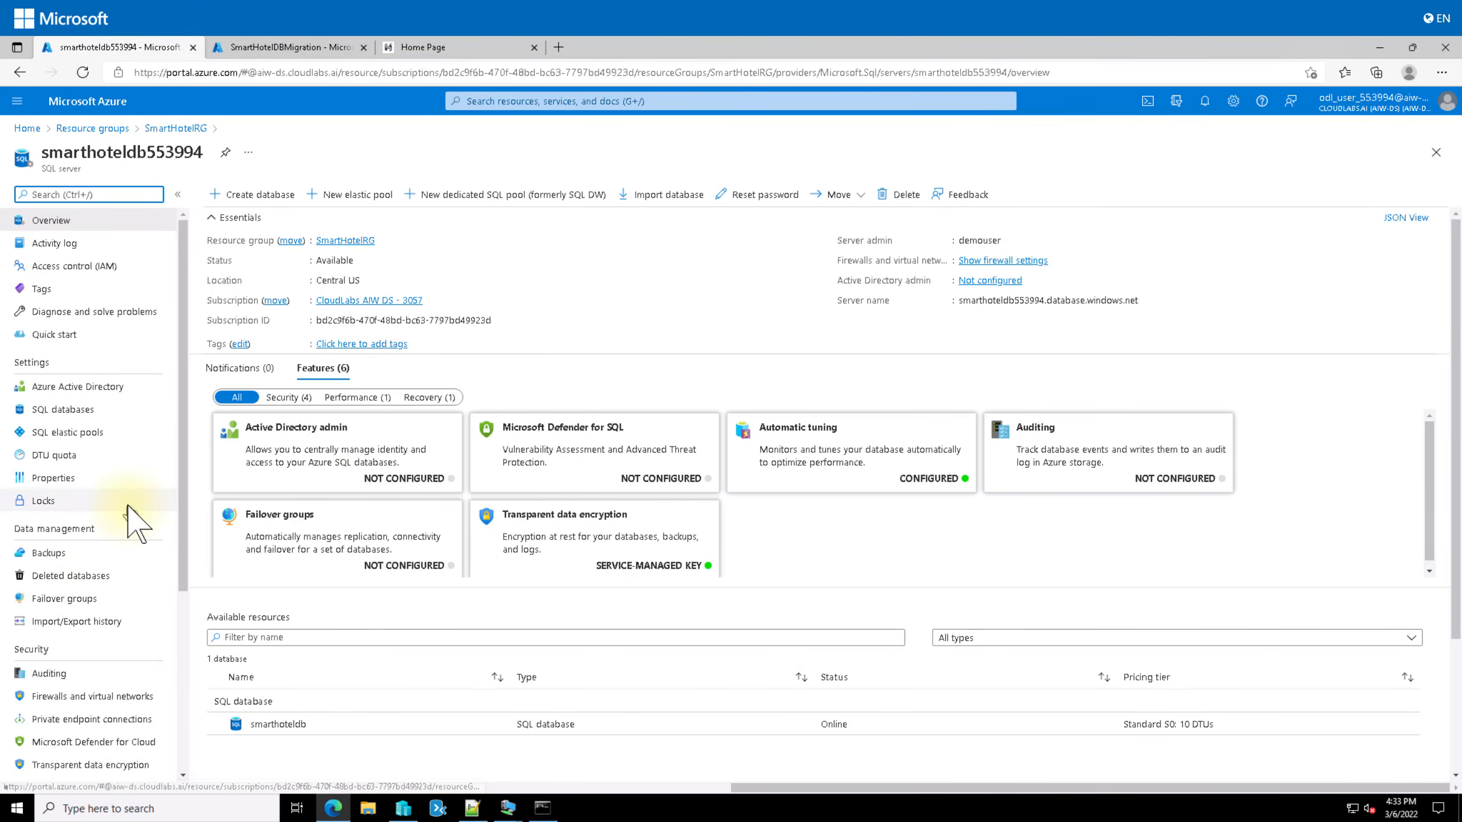
scroll(127, 521, "down", 5)
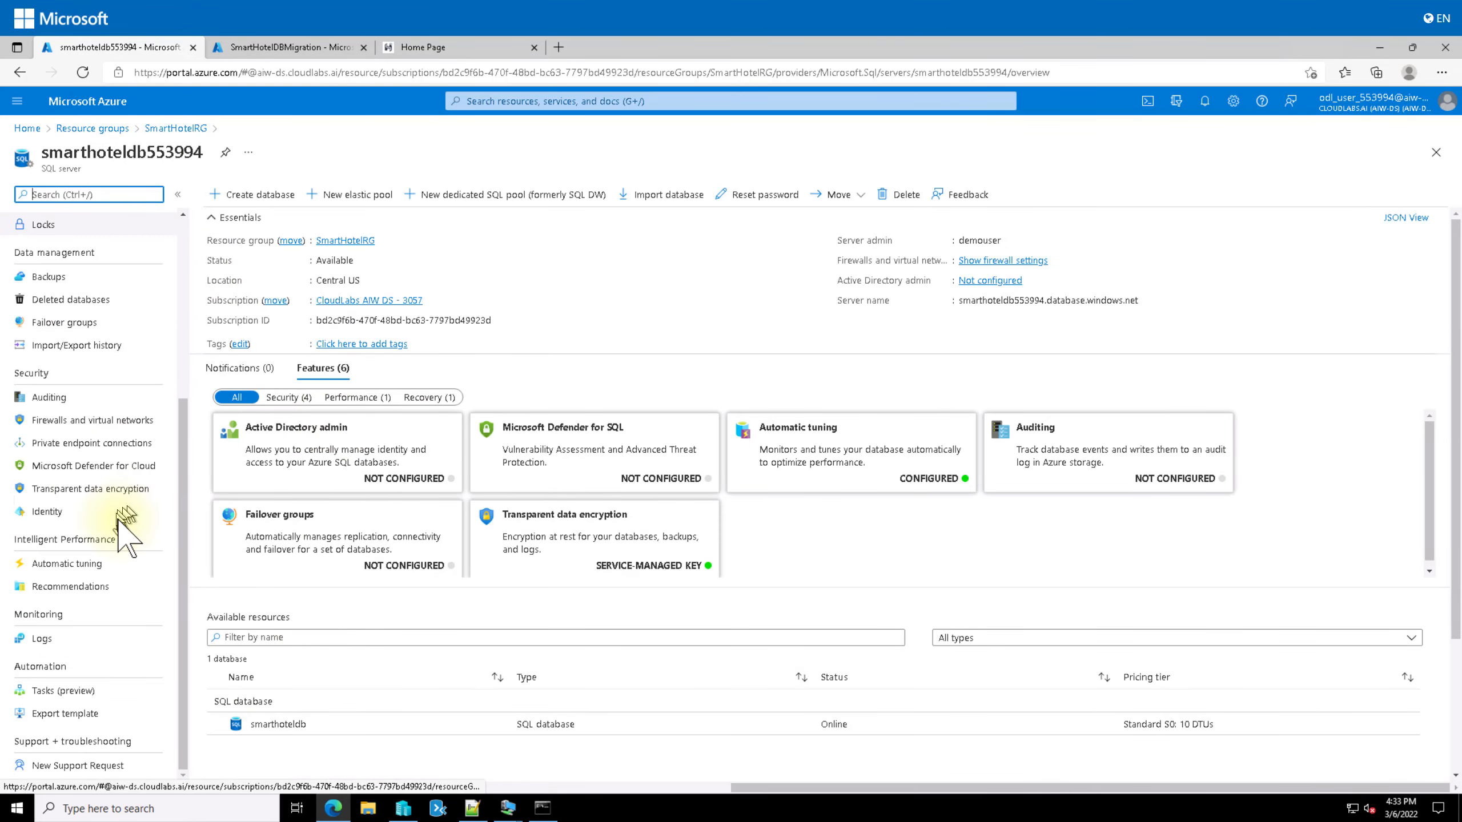
Step: Turn on Deny public network access in smarthoteldb553994's Firewalls and virtual networks, and save
left_click(102, 420)
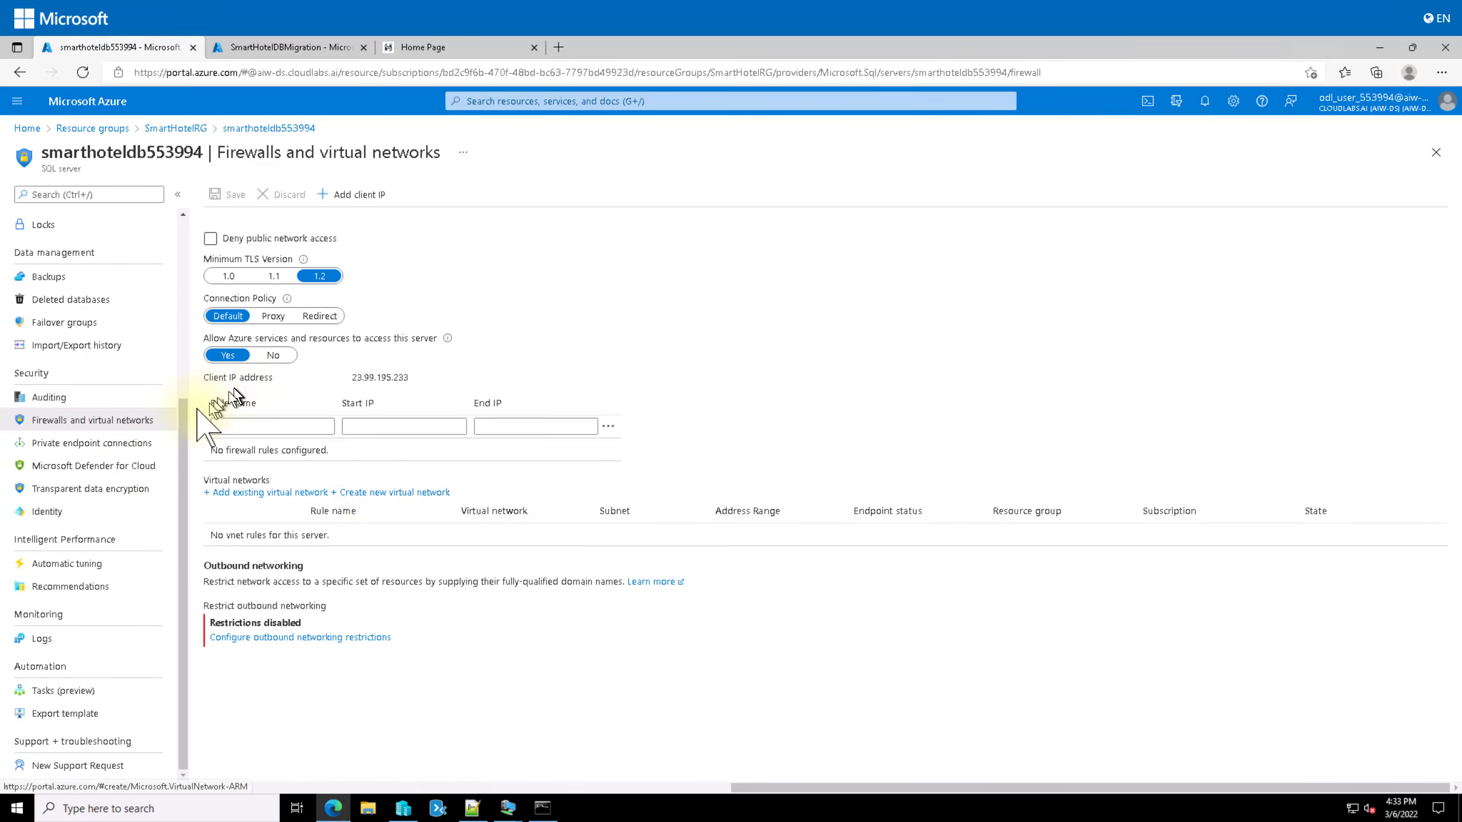
left_click(211, 238)
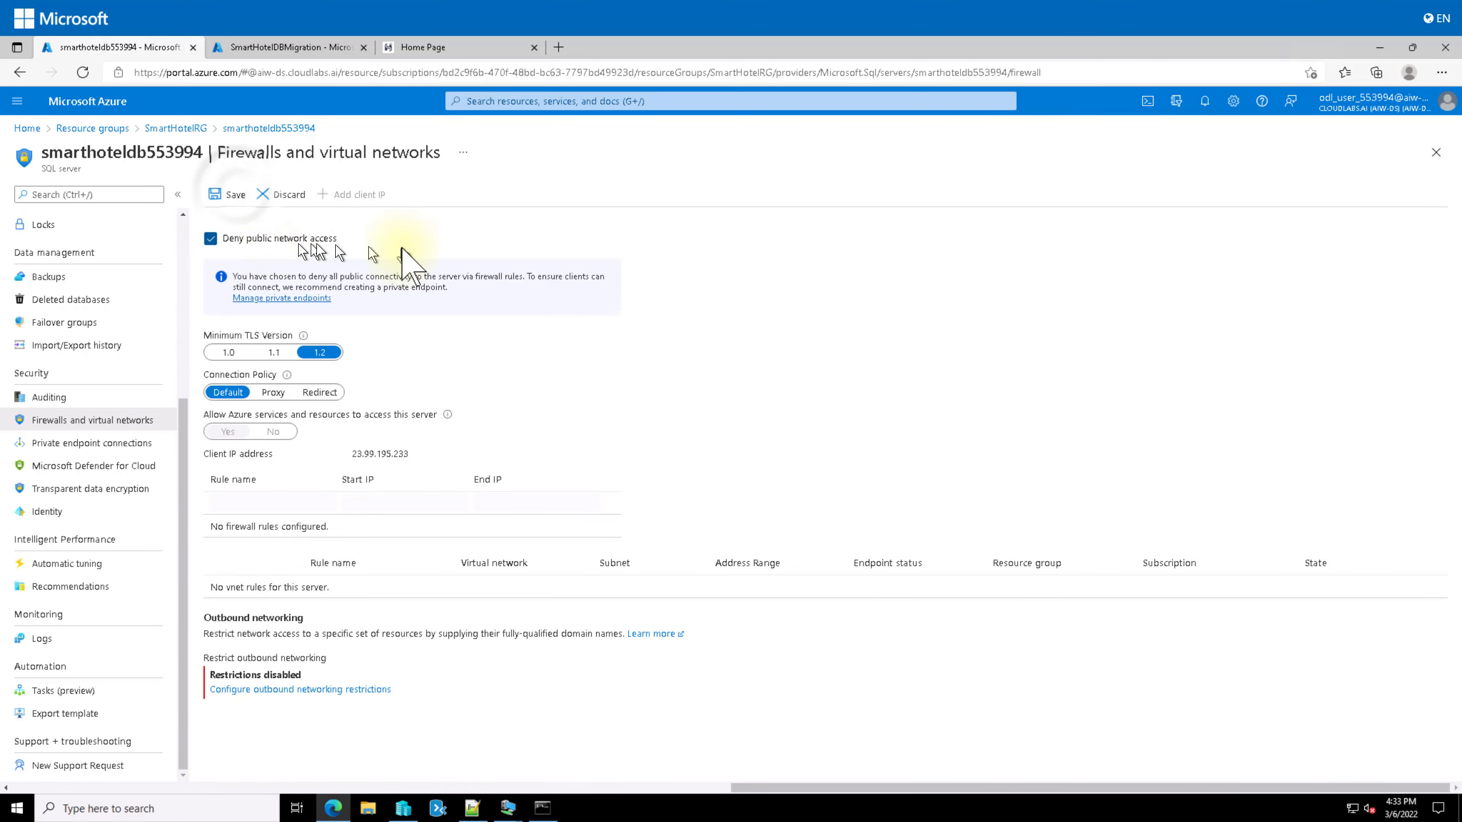
left_click(229, 194)
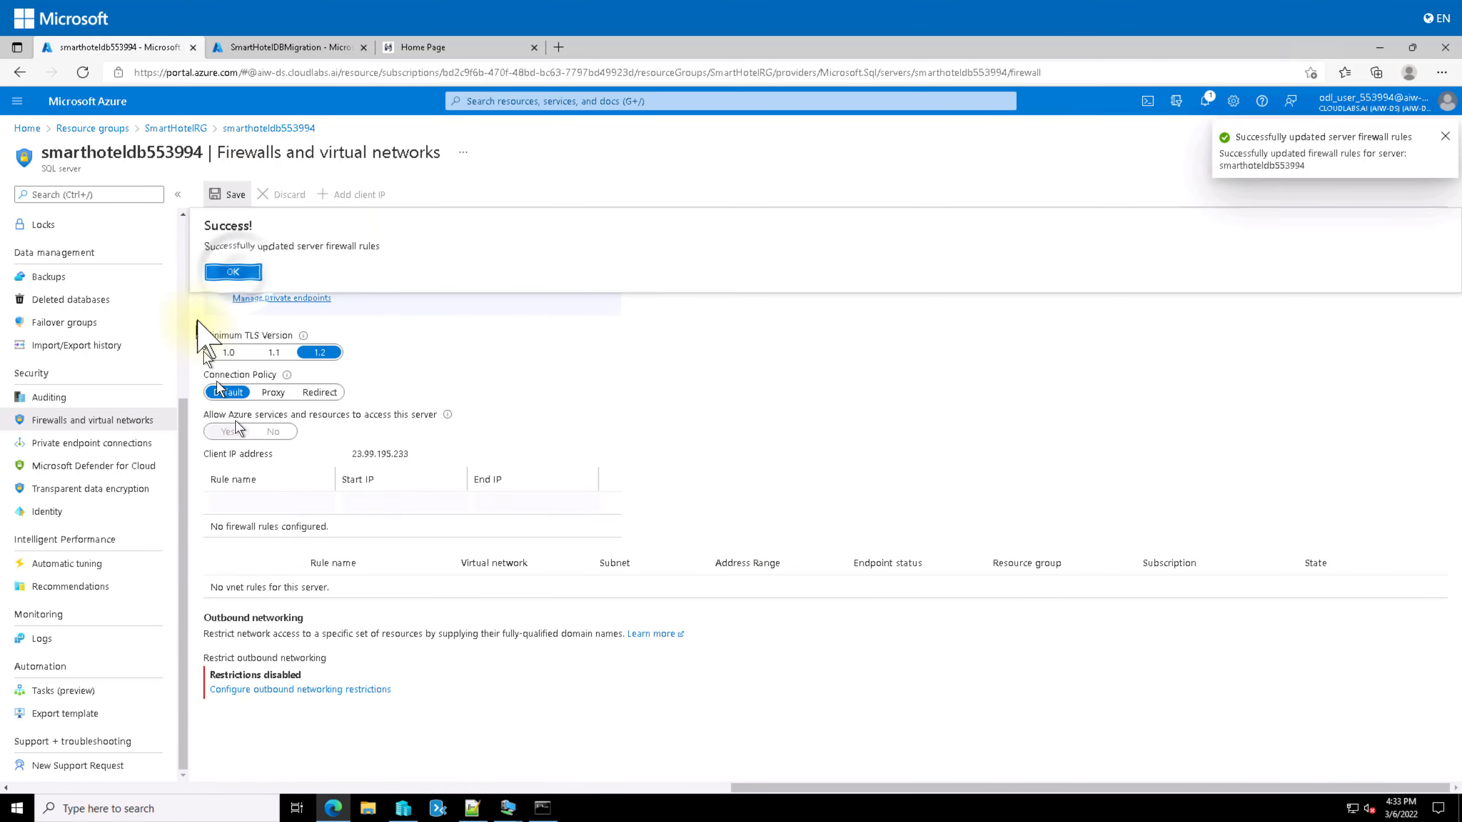
left_click(233, 271)
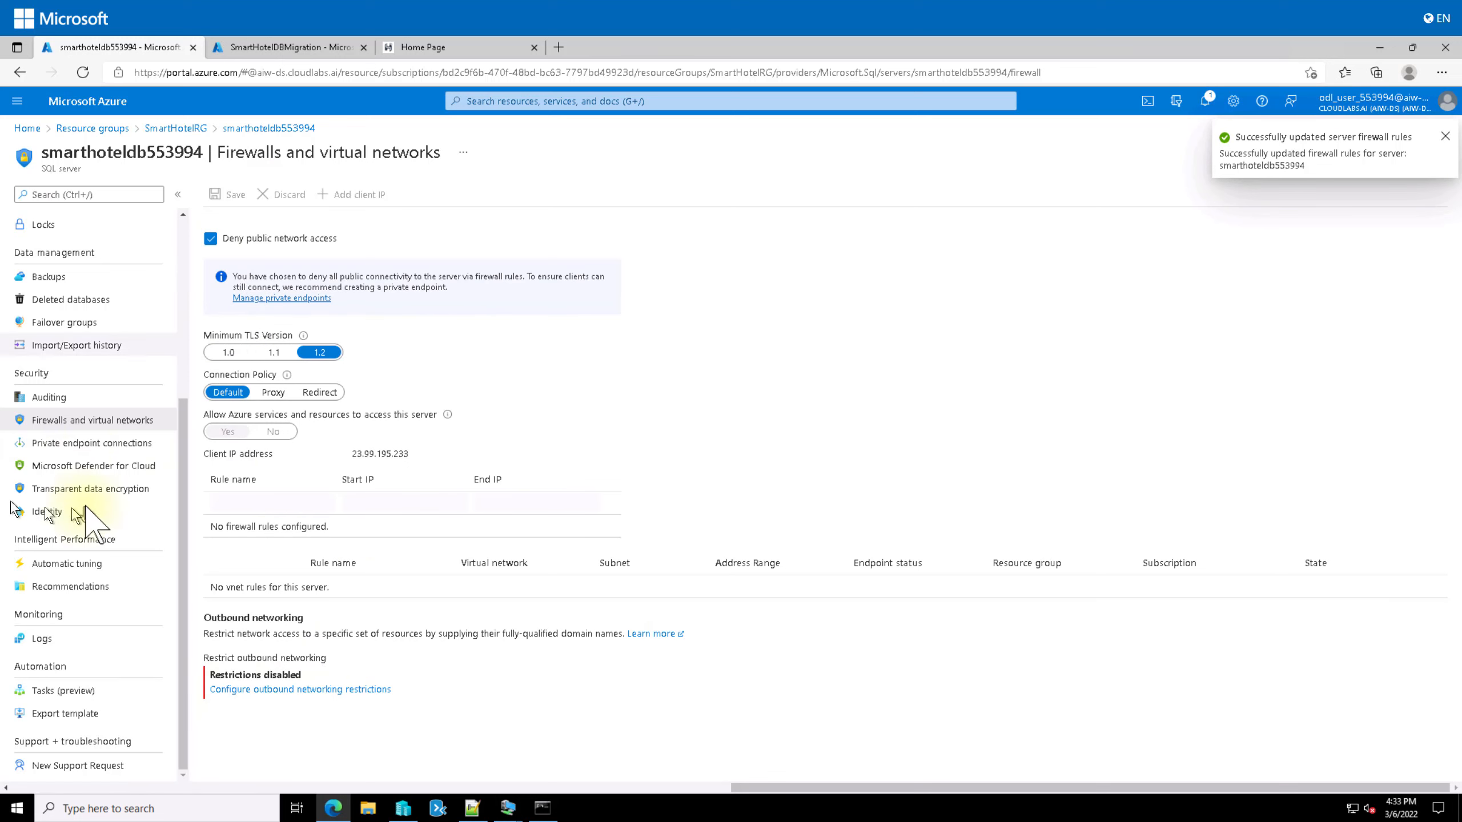
left_click(84, 448)
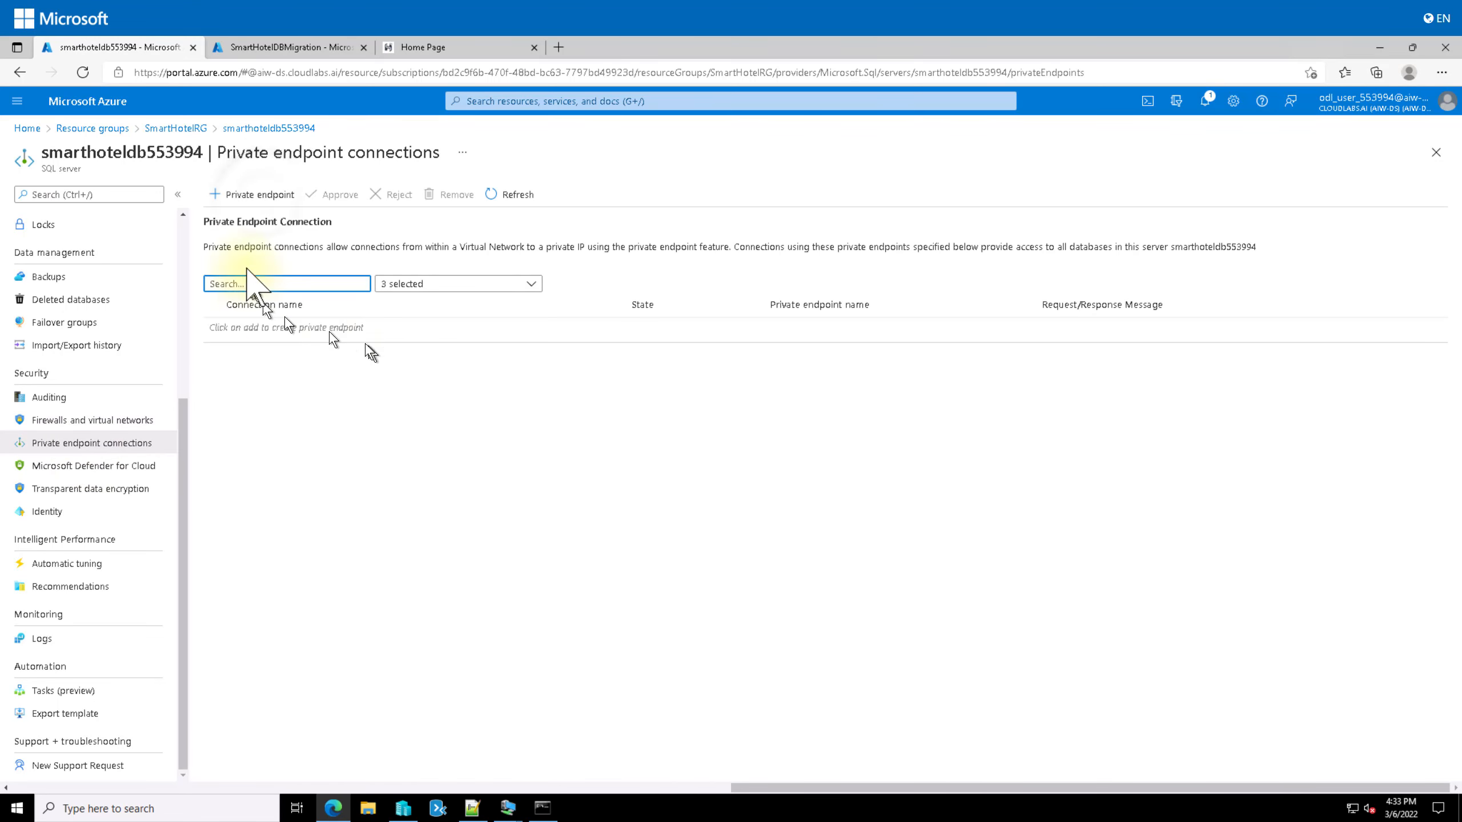
Step: Start a new private endpoint named martHotel-DB-for-DMS and continue to the Resource step
left_click(253, 194)
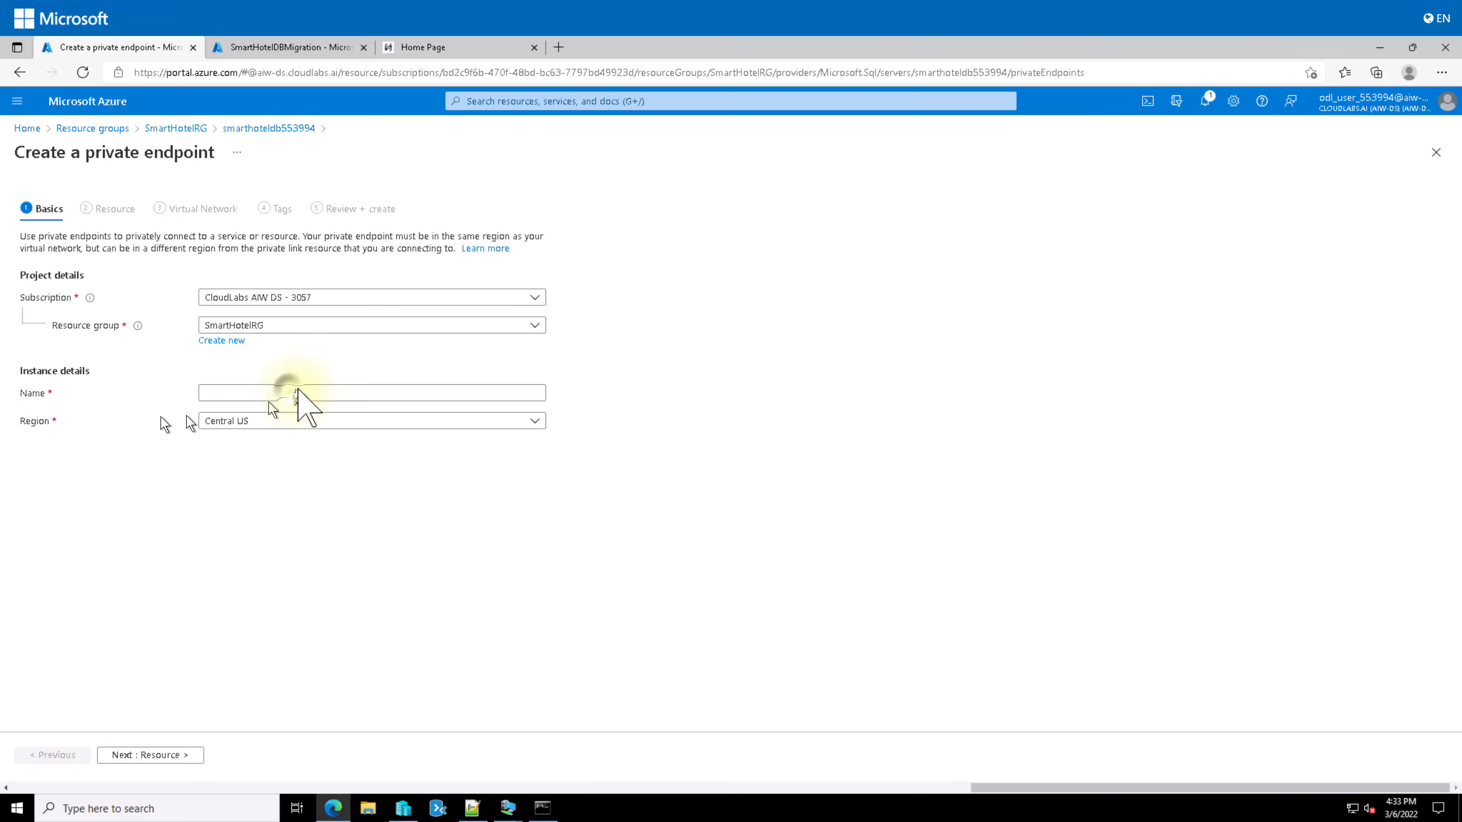
left_click(292, 394)
type("M")
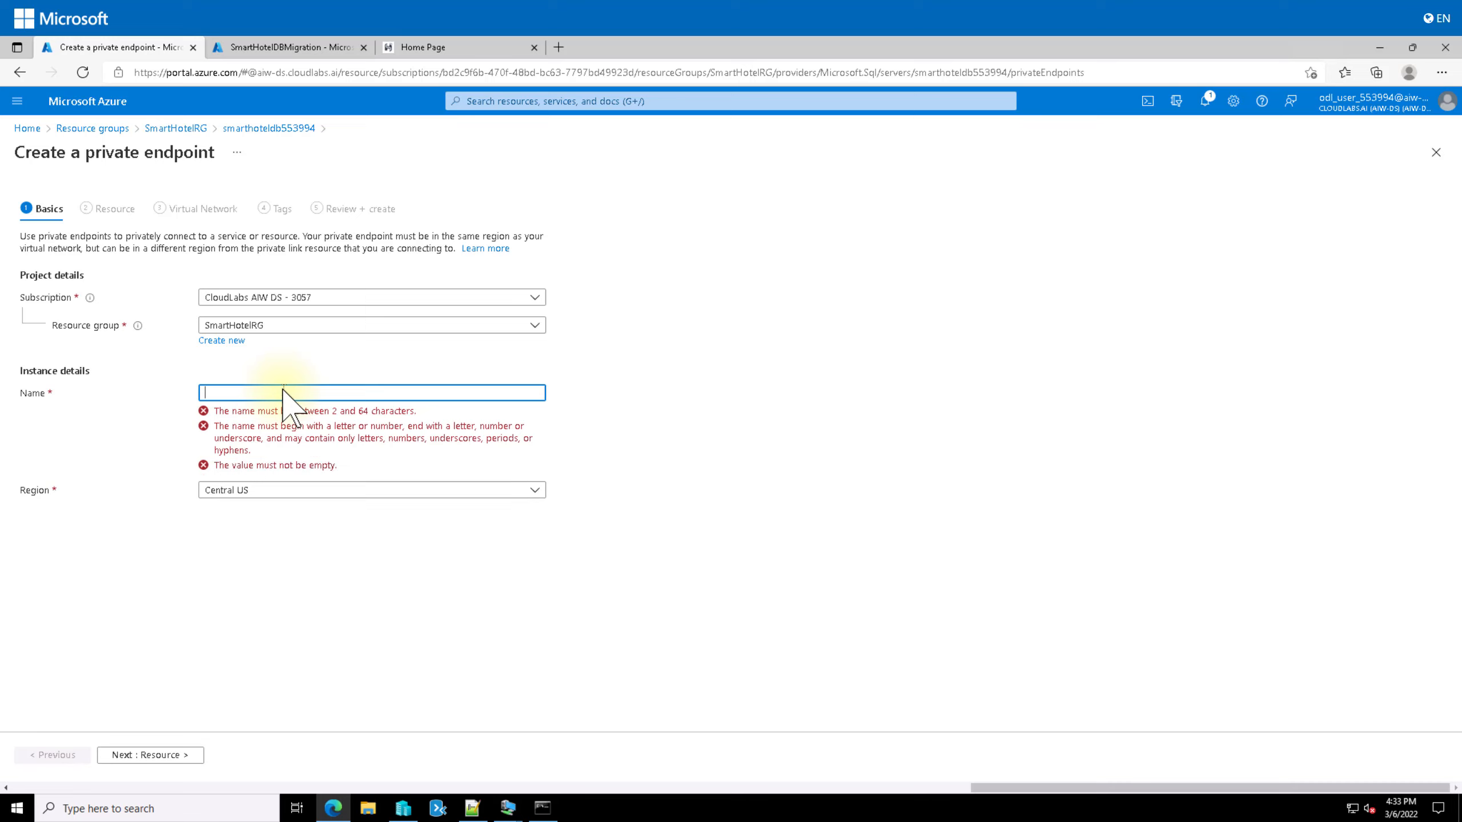
type("martHotel-DB-for-DMS")
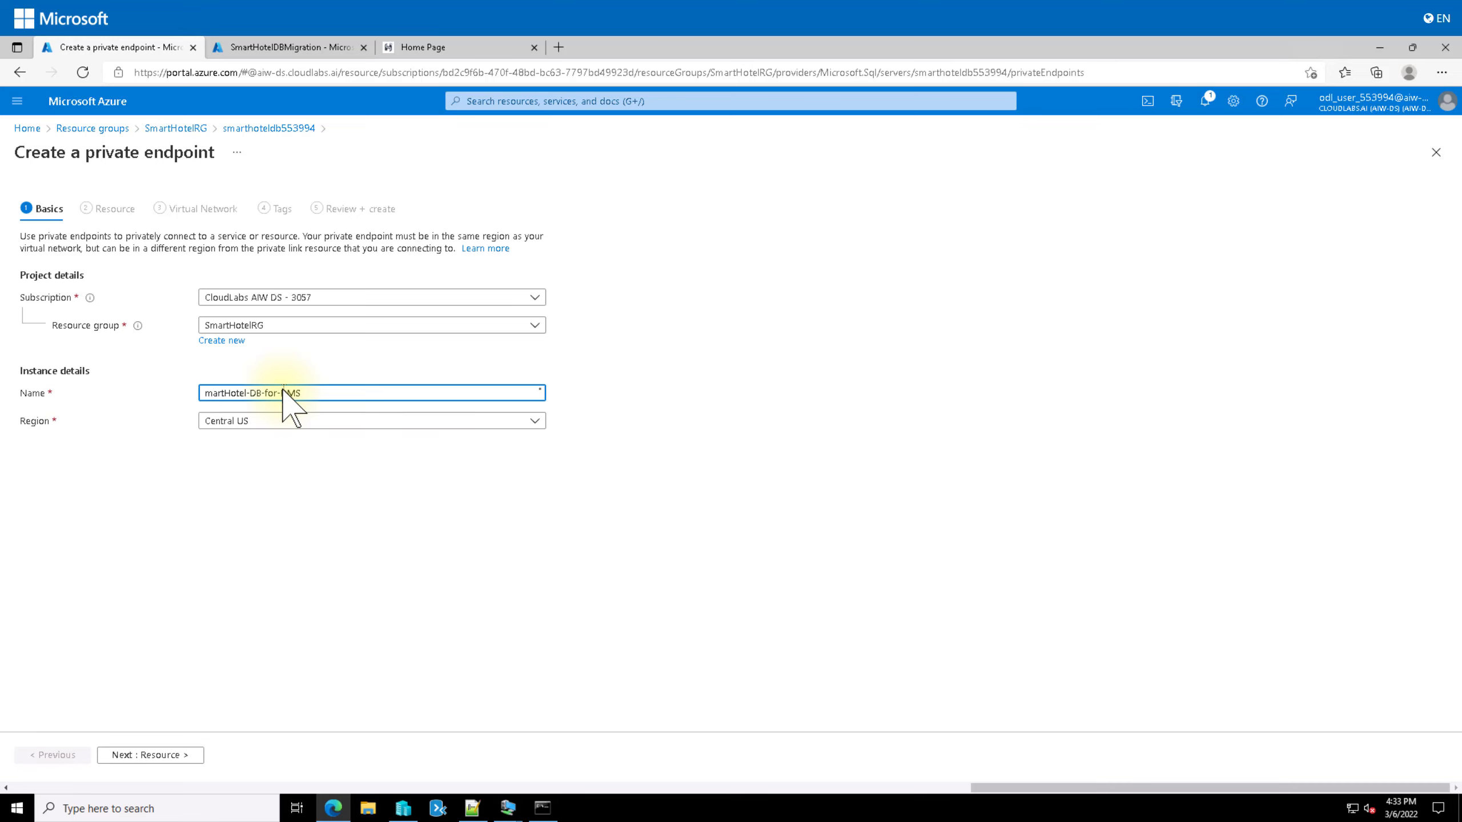
left_click(148, 756)
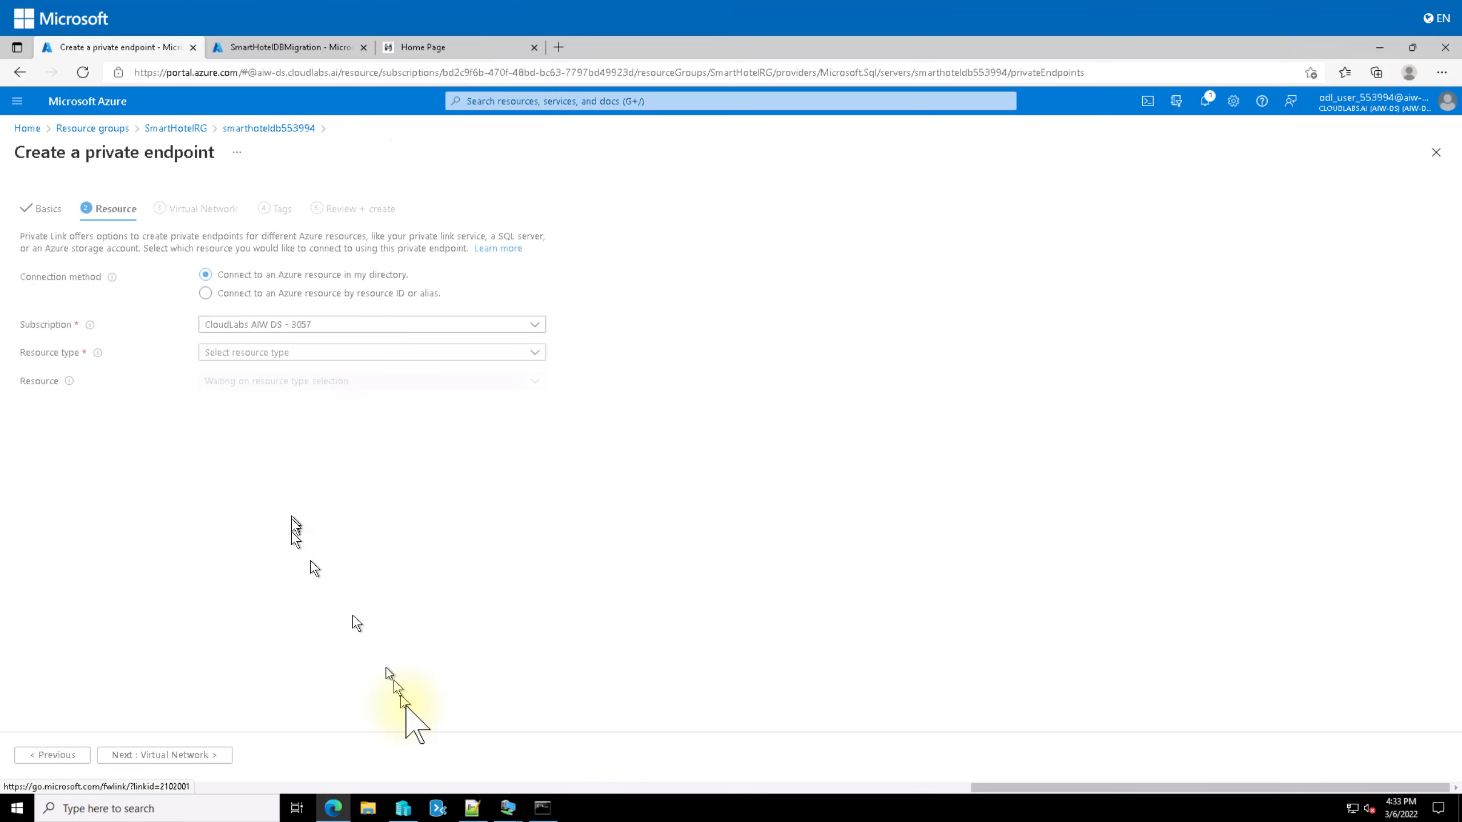
Step: Point the endpoint at the Microsoft.Sql/servers resource smarthoteldb553994, then continue to Virtual Network
left_click(308, 353)
type("SQL")
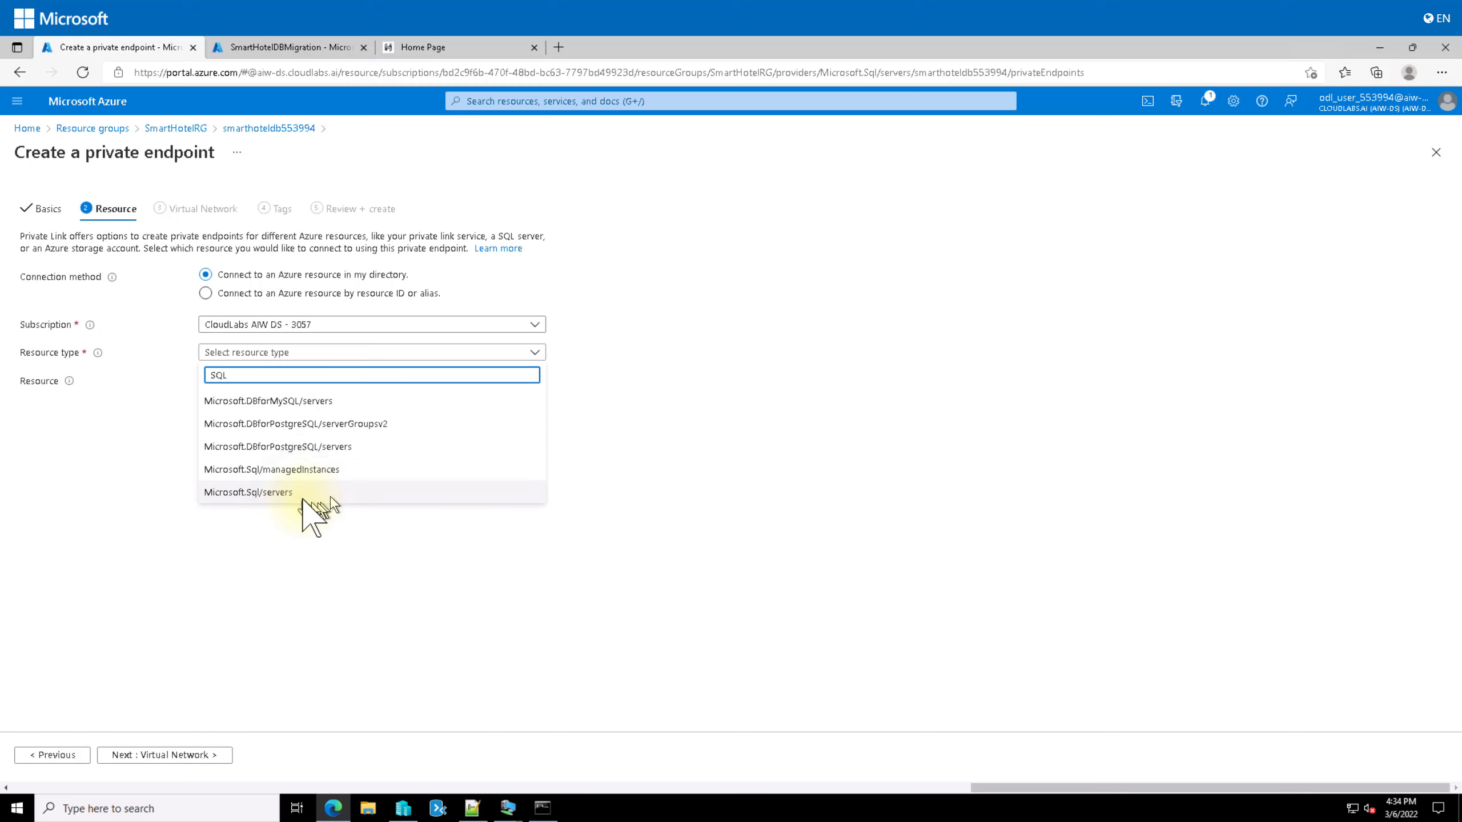
left_click(300, 496)
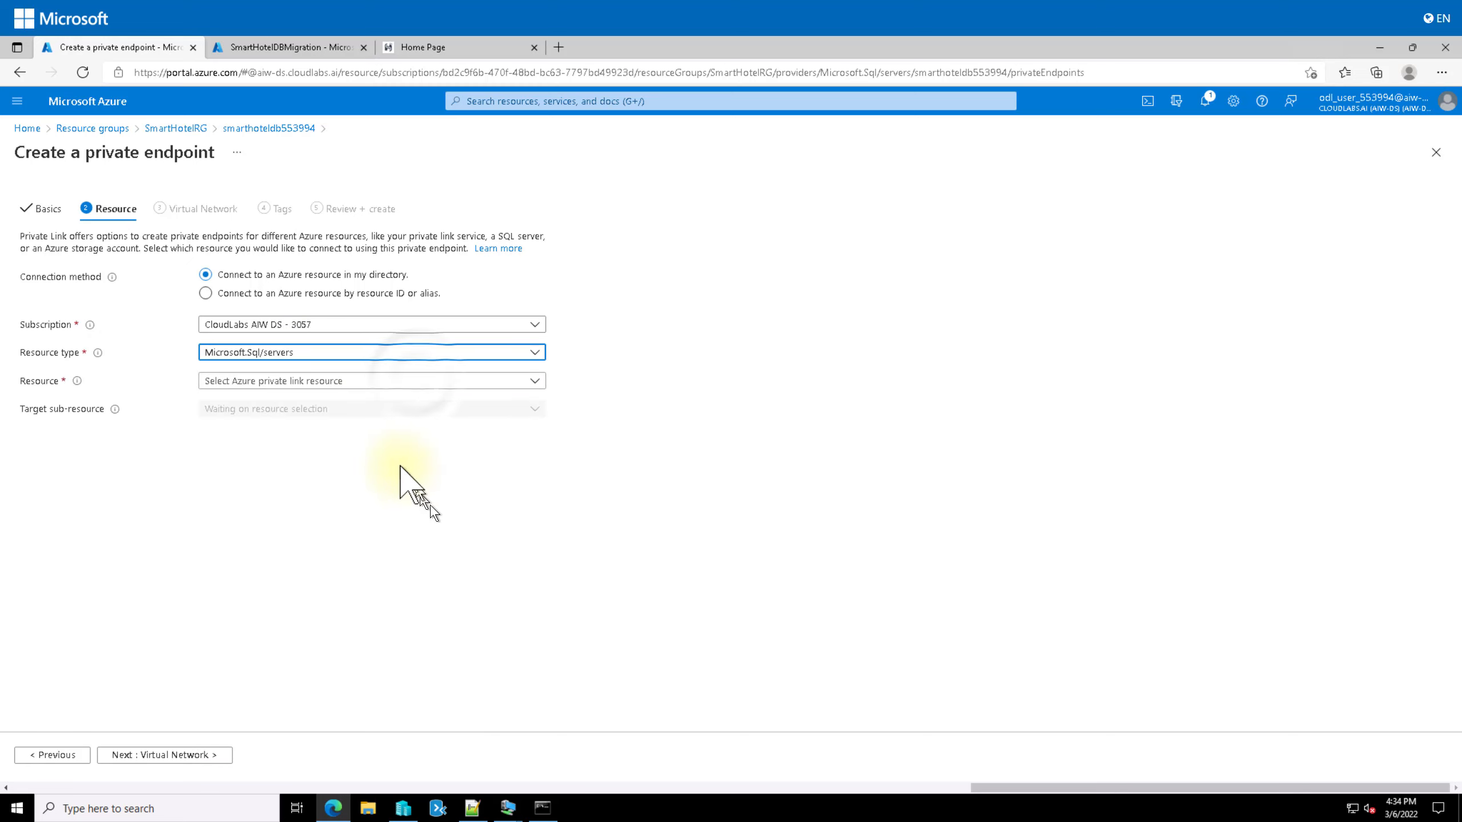
left_click(419, 380)
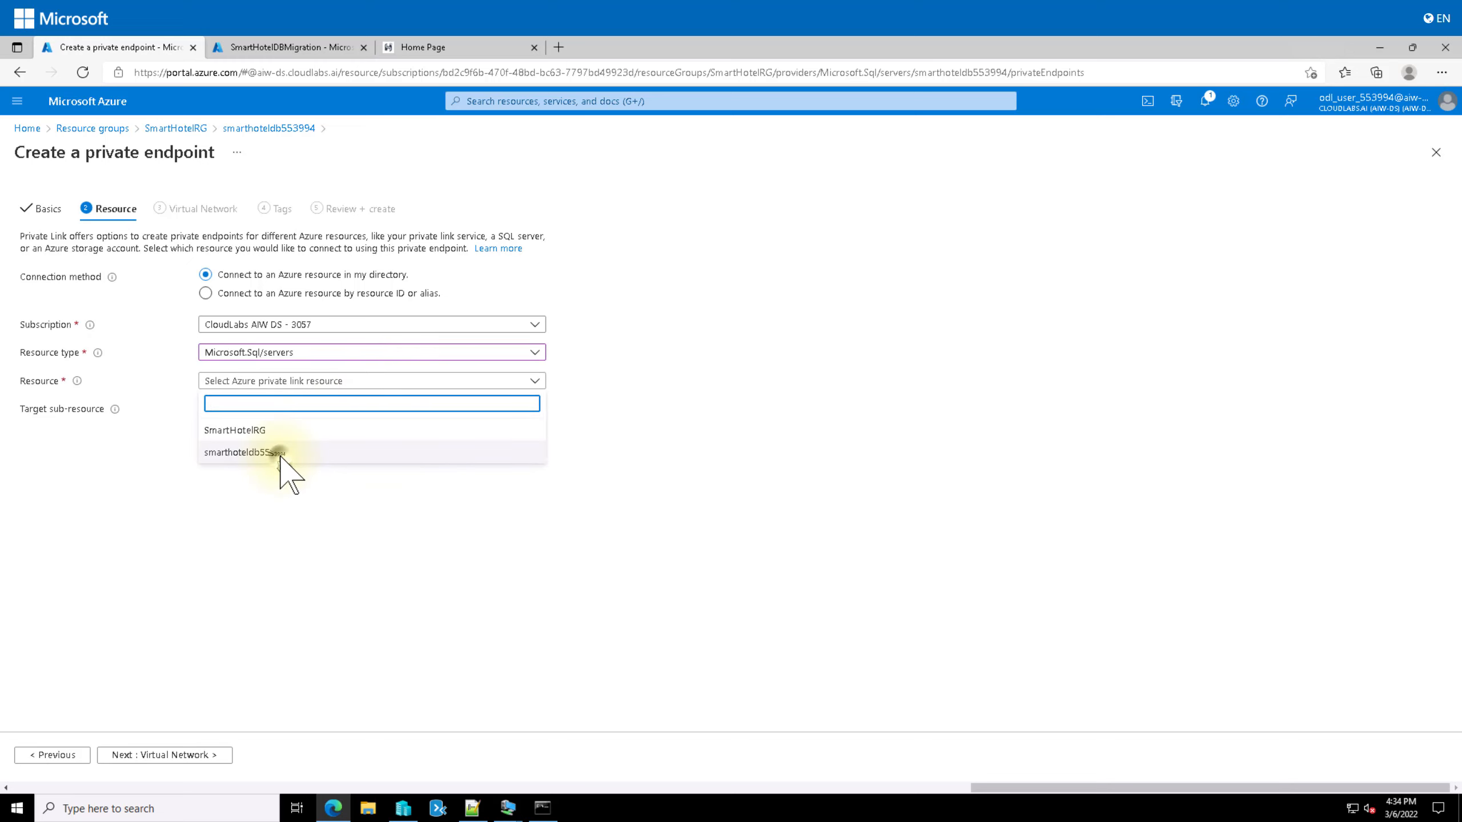
left_click(245, 453)
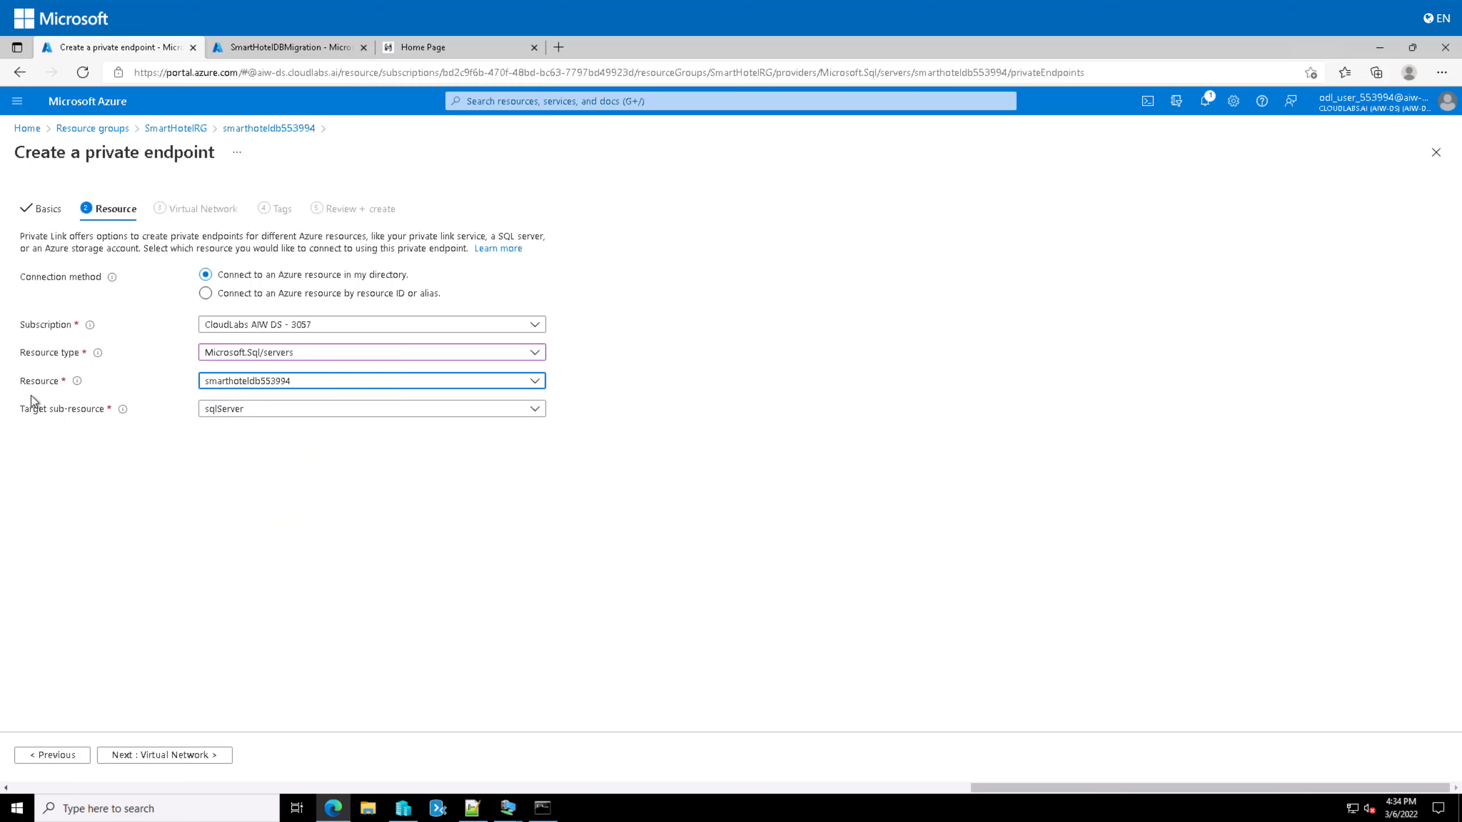
left_click(162, 756)
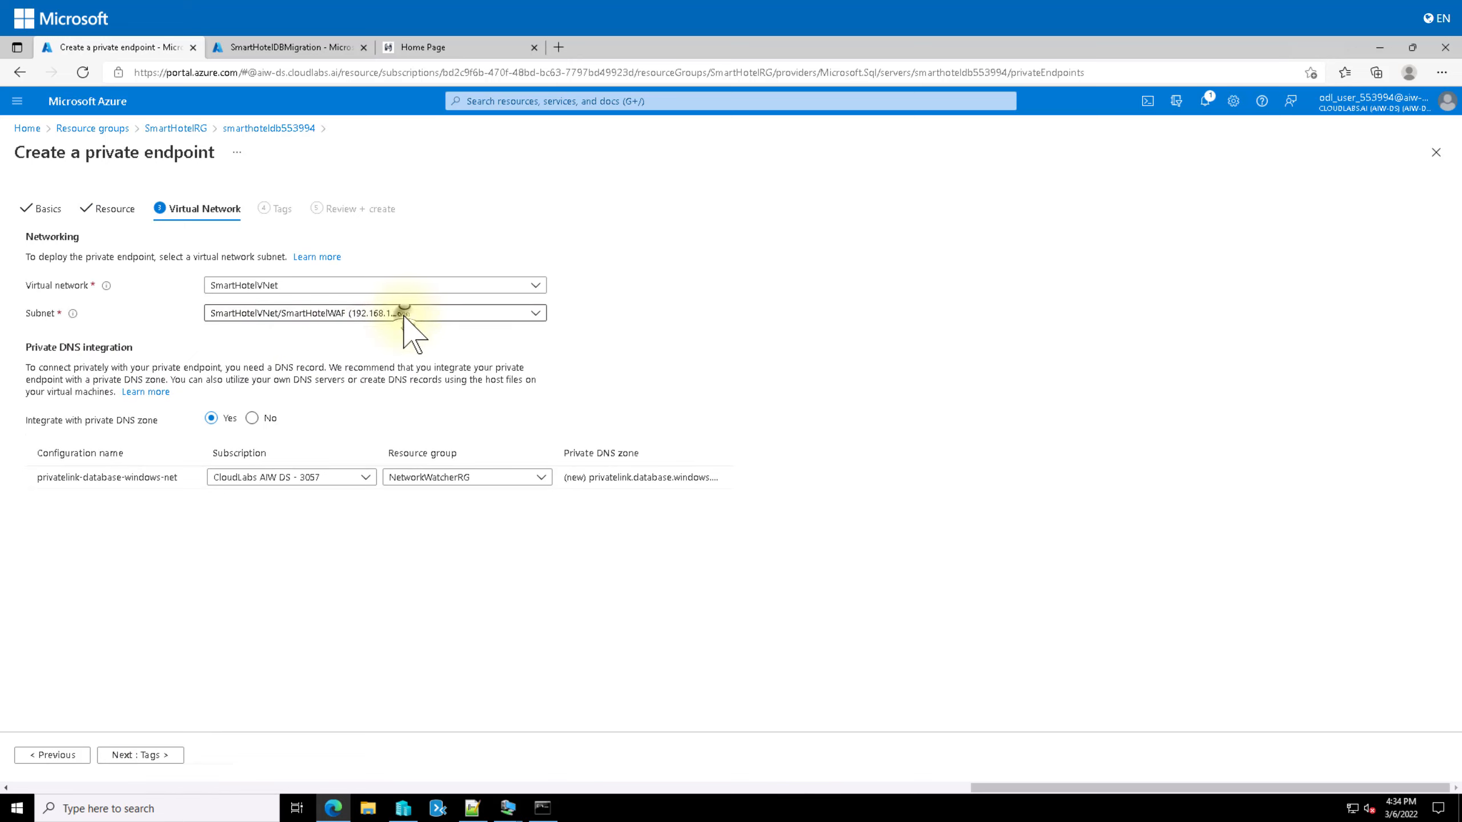
Step: Put the private endpoint on the DMSvnet virtual network, subnet DMSvnet/DMS
left_click(405, 318)
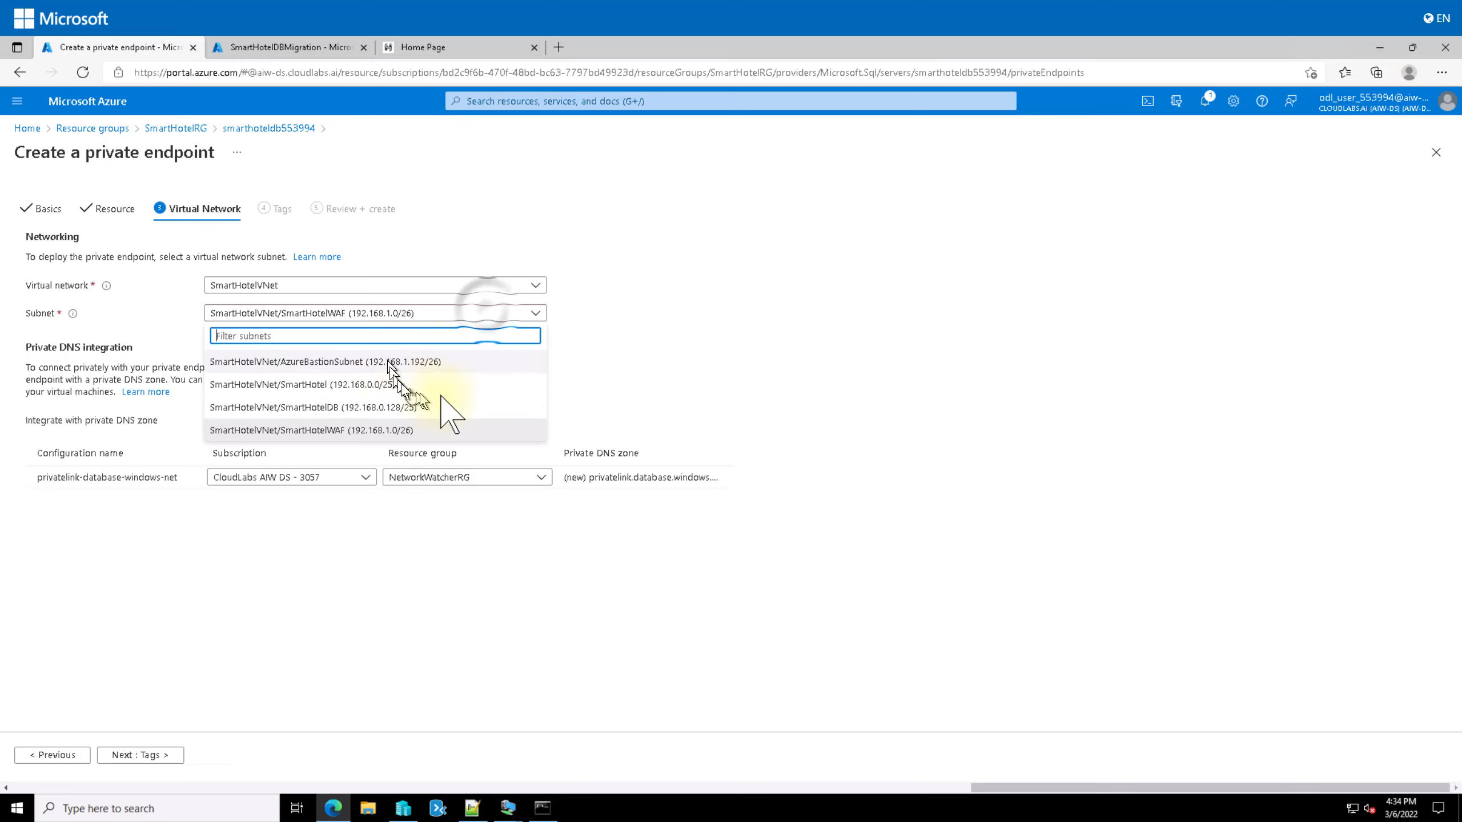
left_click(487, 313)
left_click(495, 315)
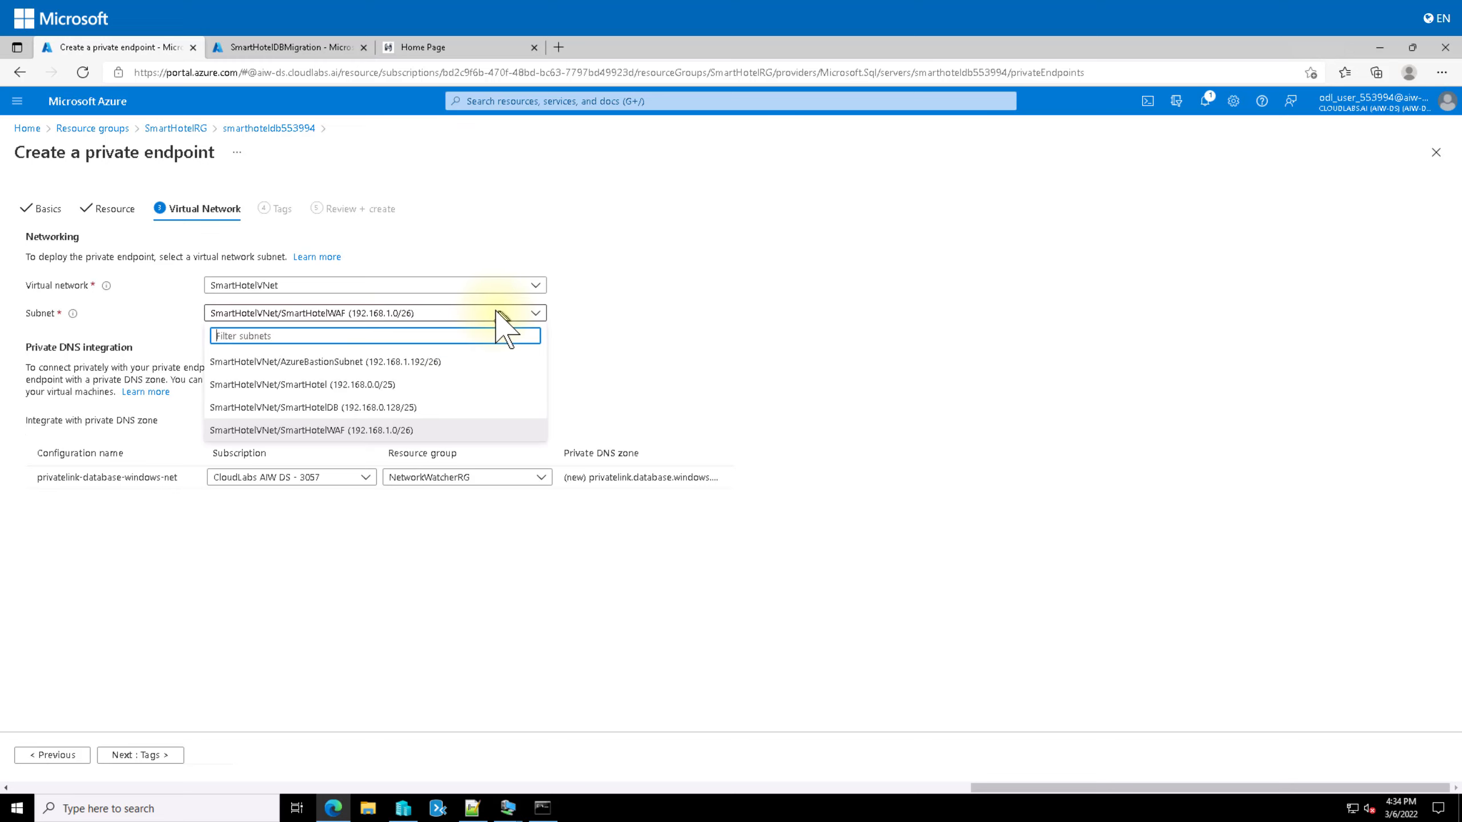
left_click(506, 285)
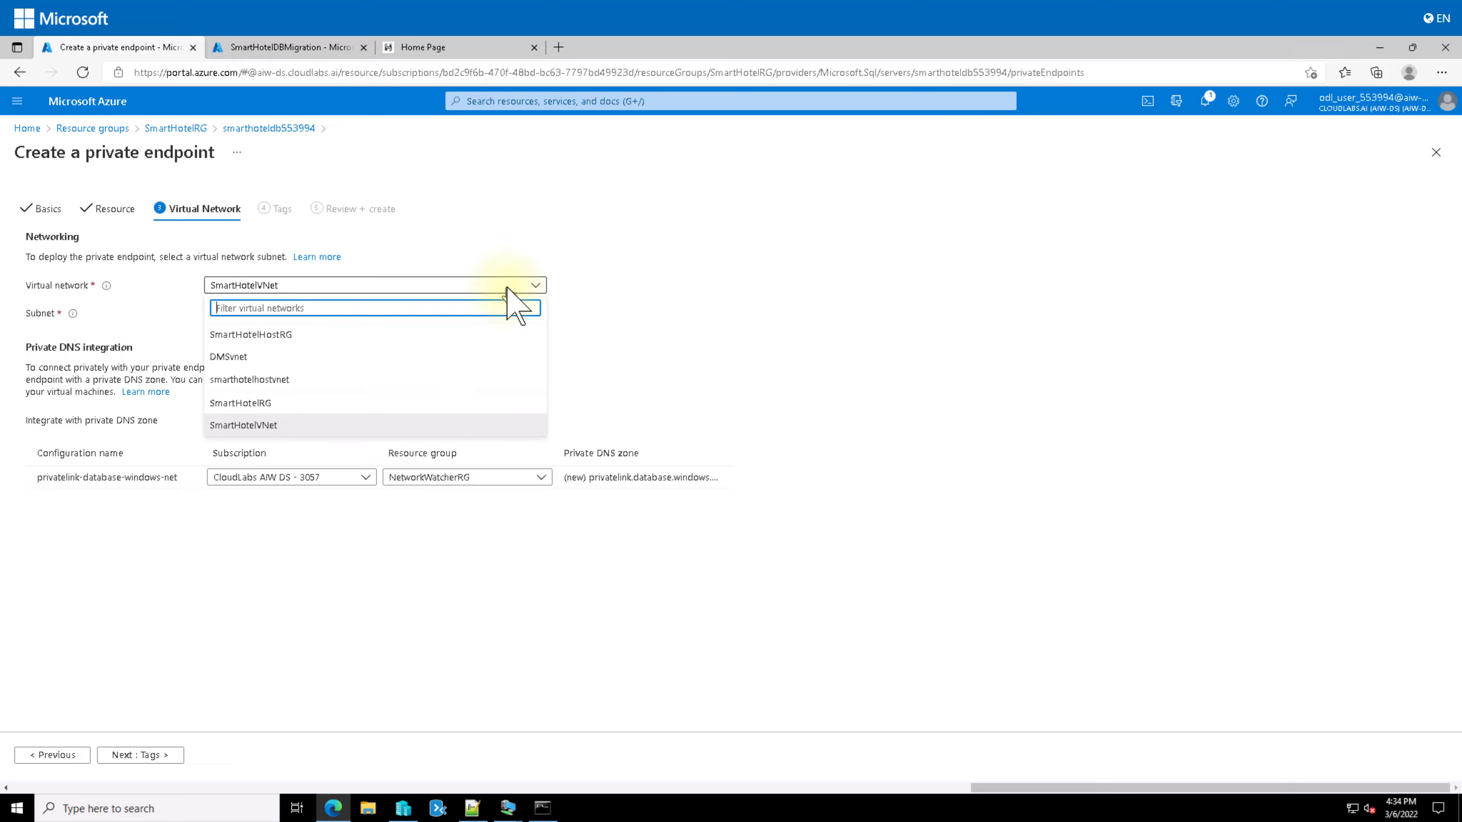
left_click(300, 357)
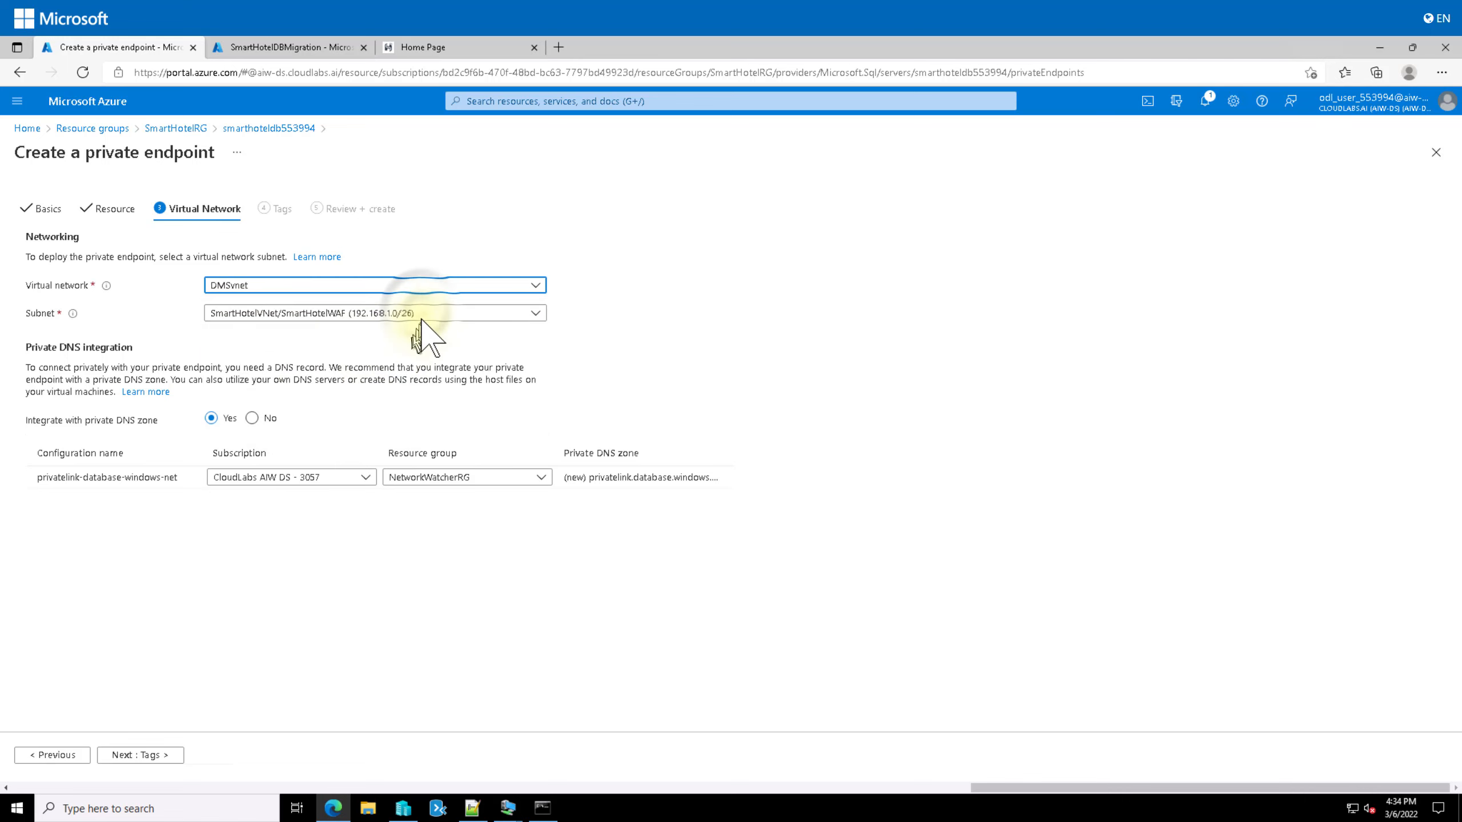
left_click(421, 313)
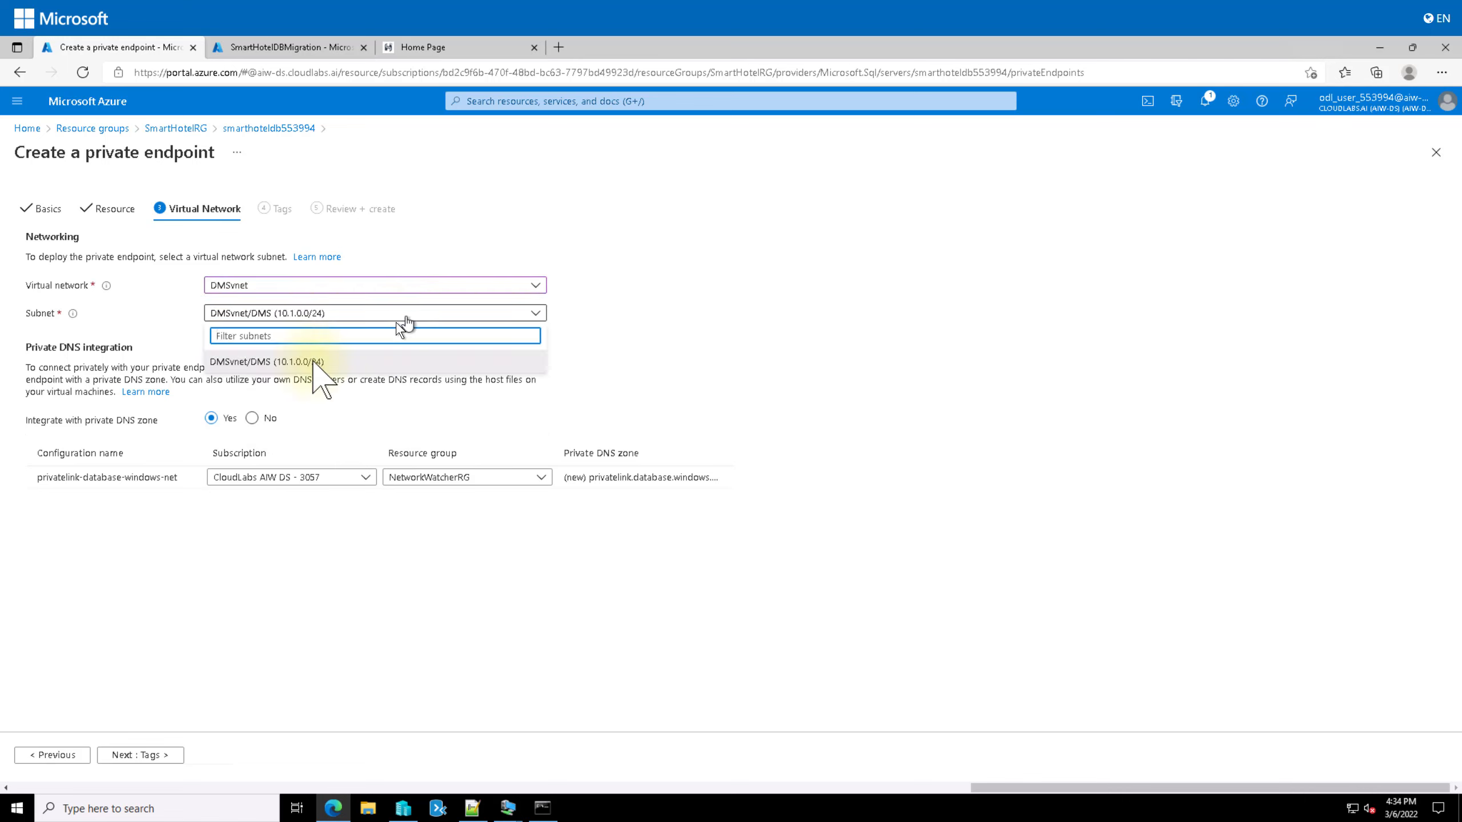
left_click(262, 361)
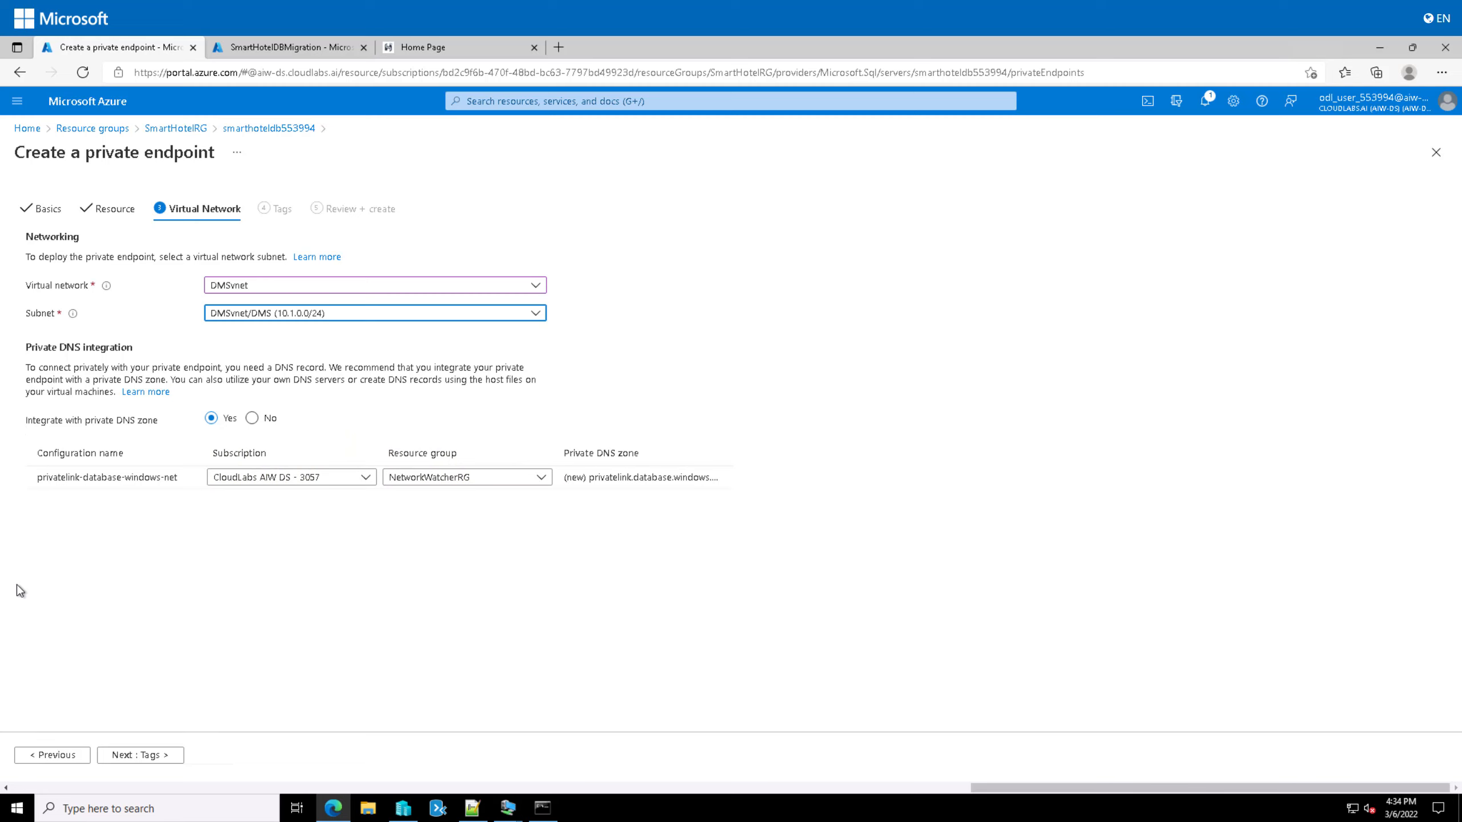
Step: Place the private DNS zone in SmartHotelRG and advance past Tags to Review + create
left_click(526, 477)
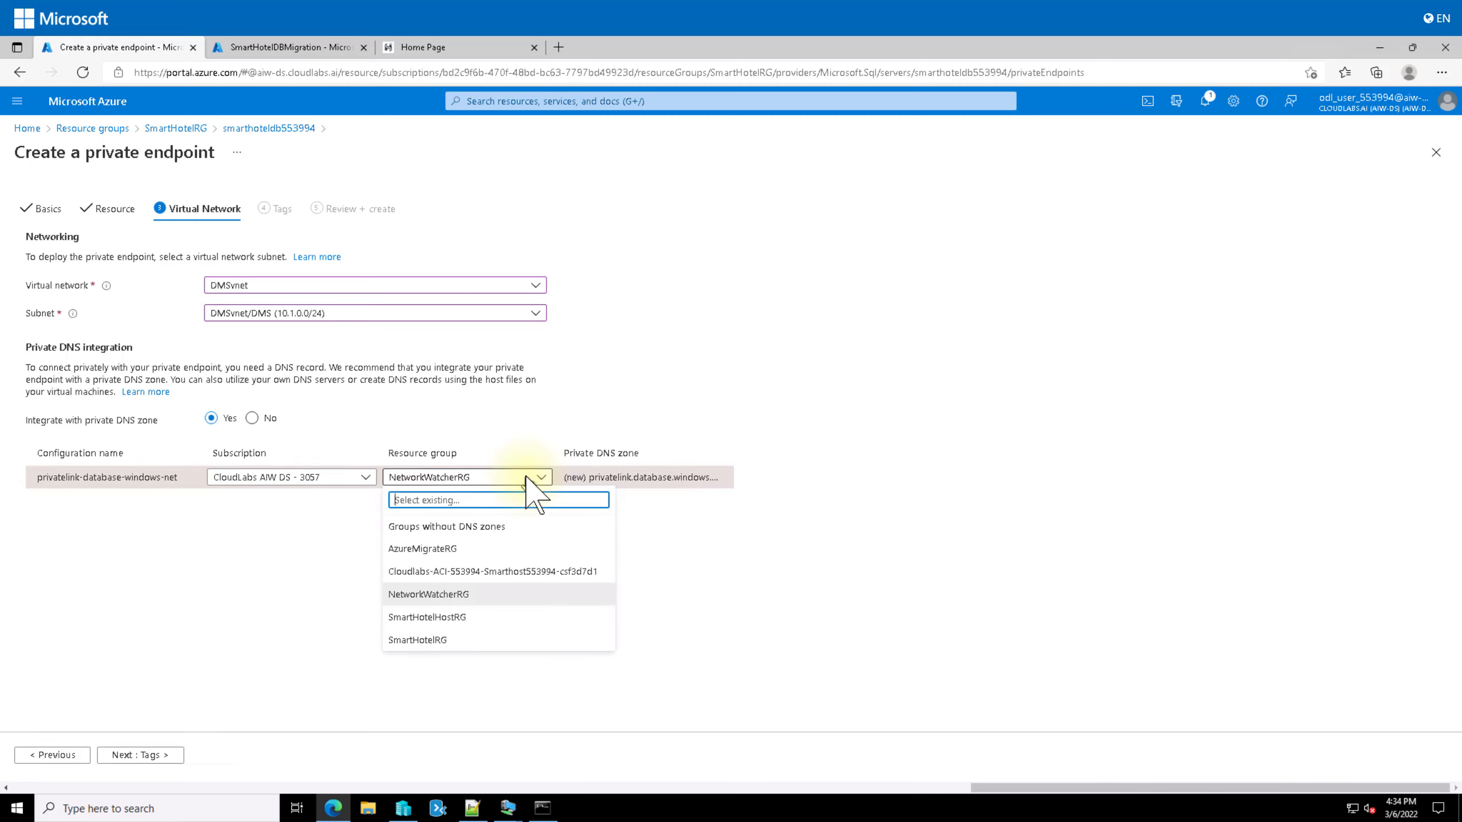
left_click(410, 640)
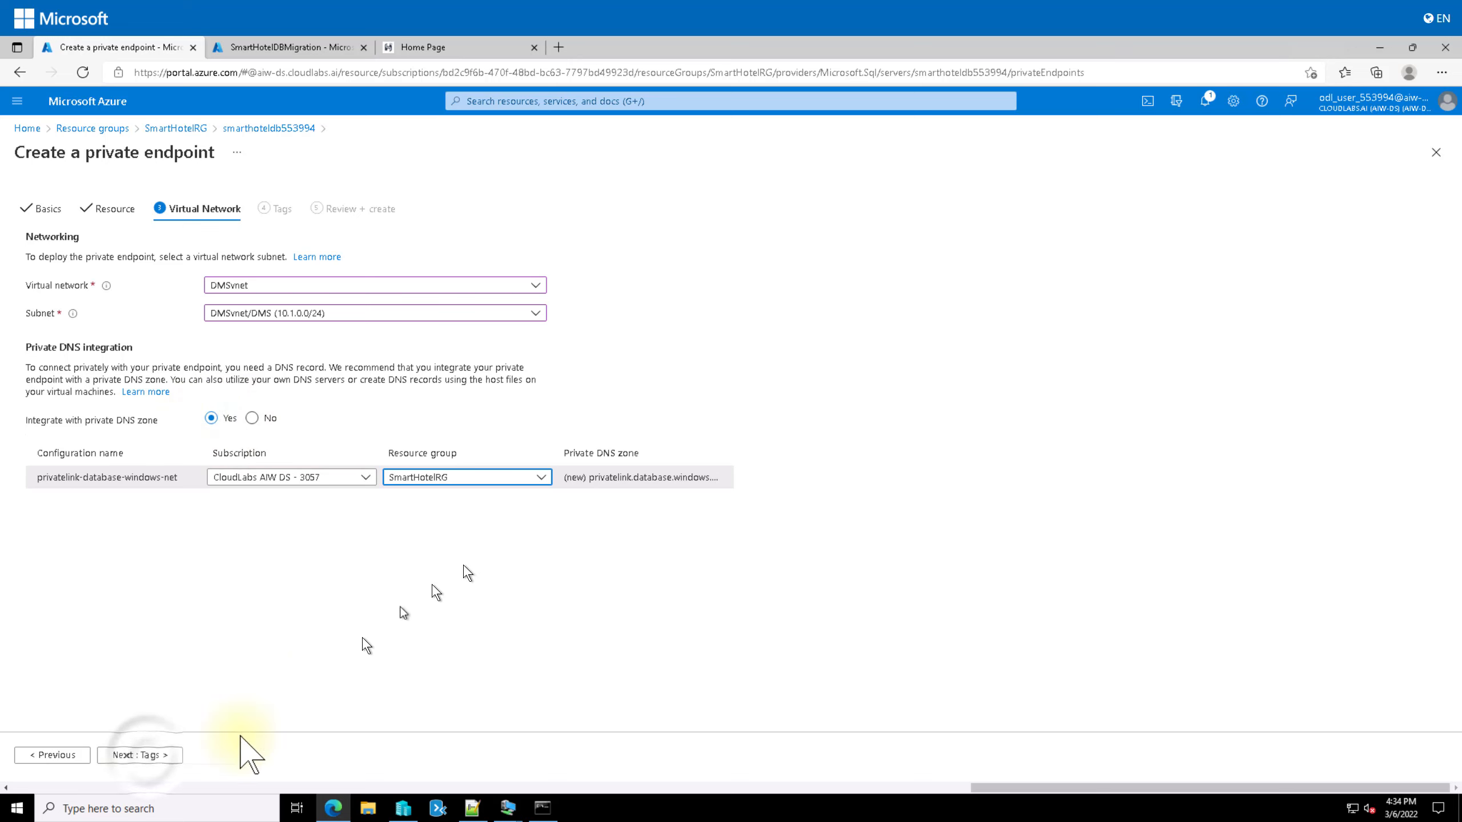
left_click(151, 759)
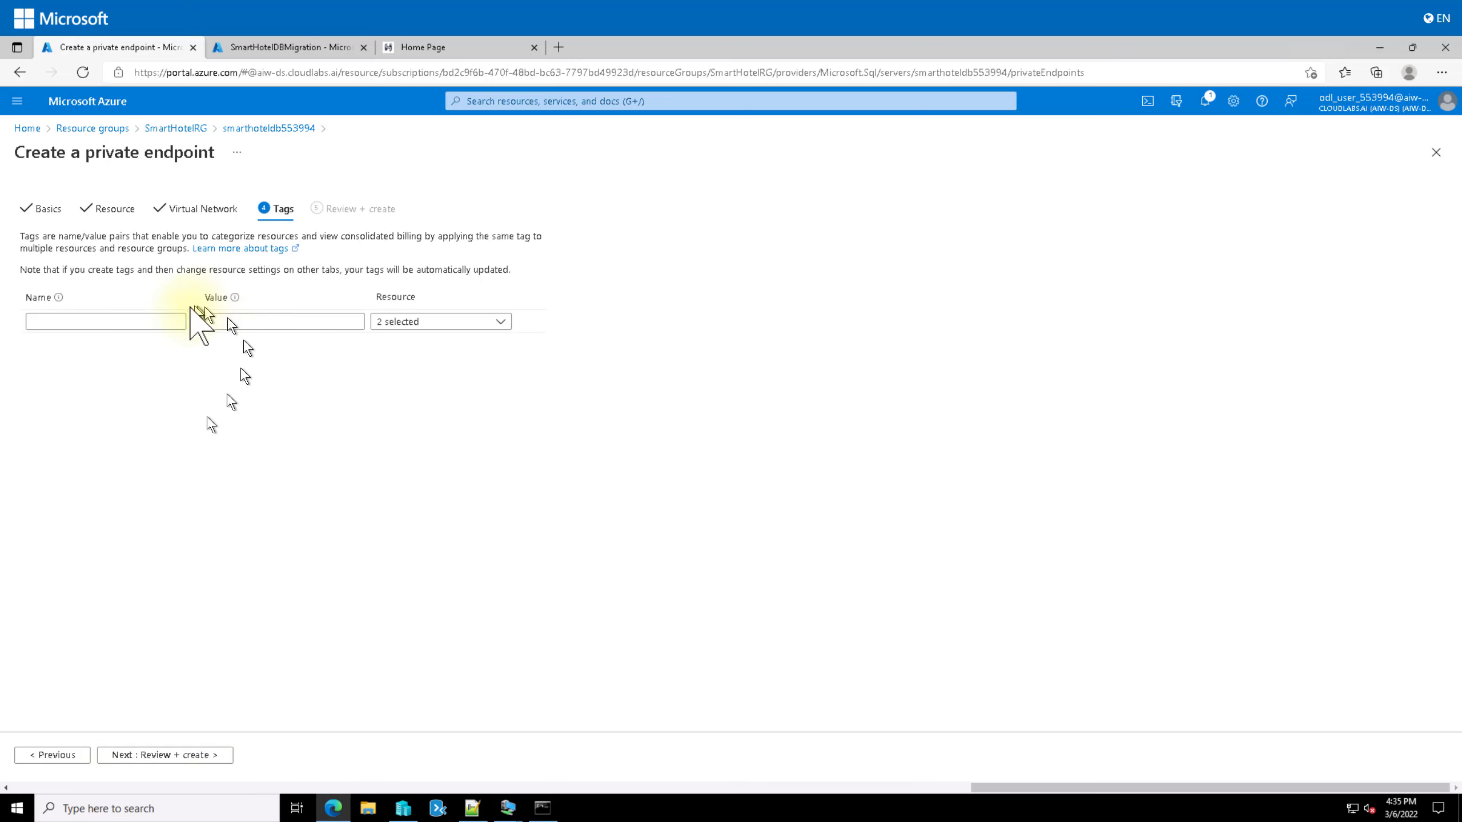
left_click(177, 755)
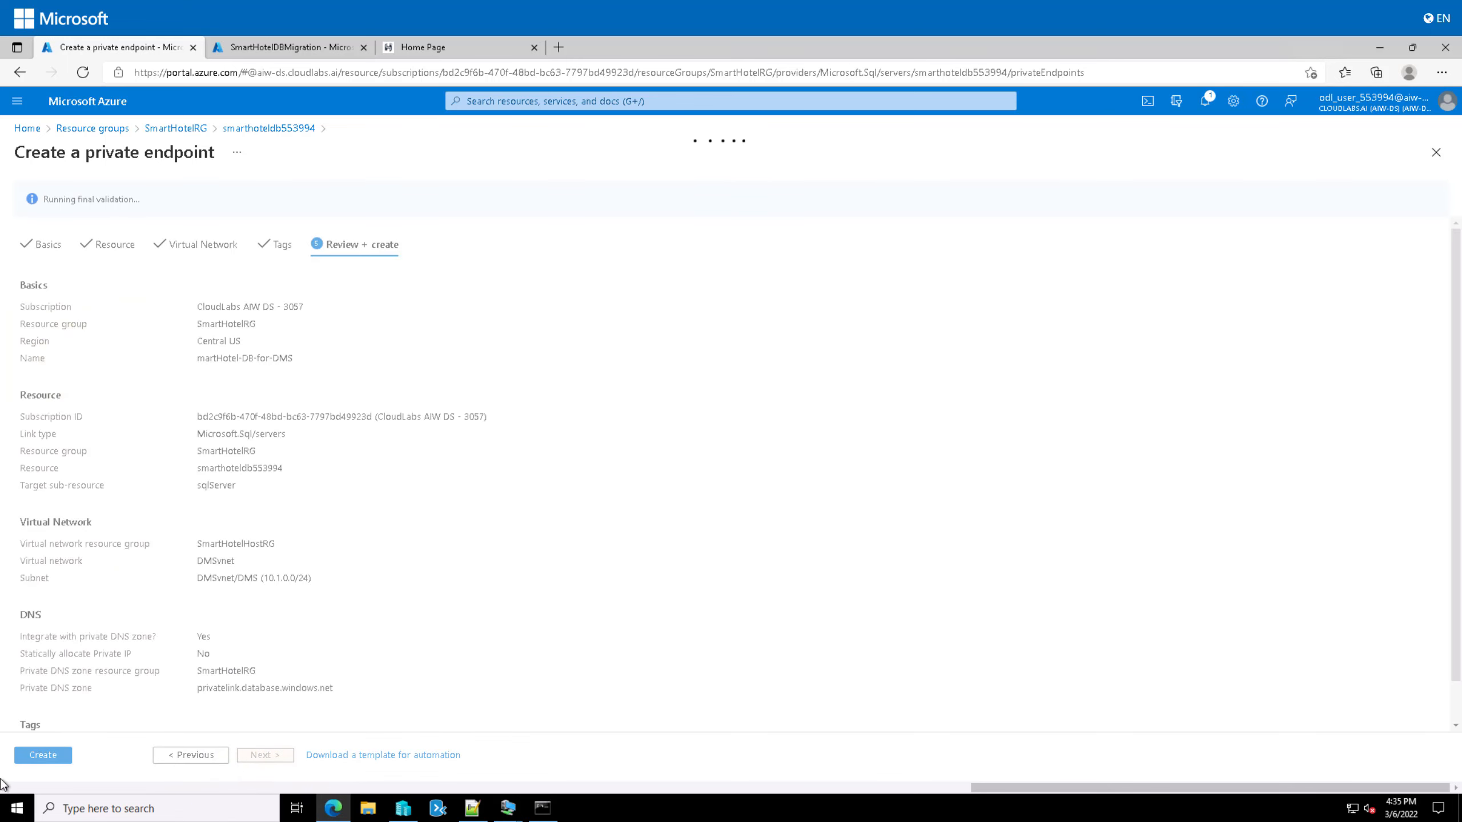
Step: Create the martHotel-DB-for-DMS private endpoint, then return to the SmartHotelDBMigration overview
left_click(43, 755)
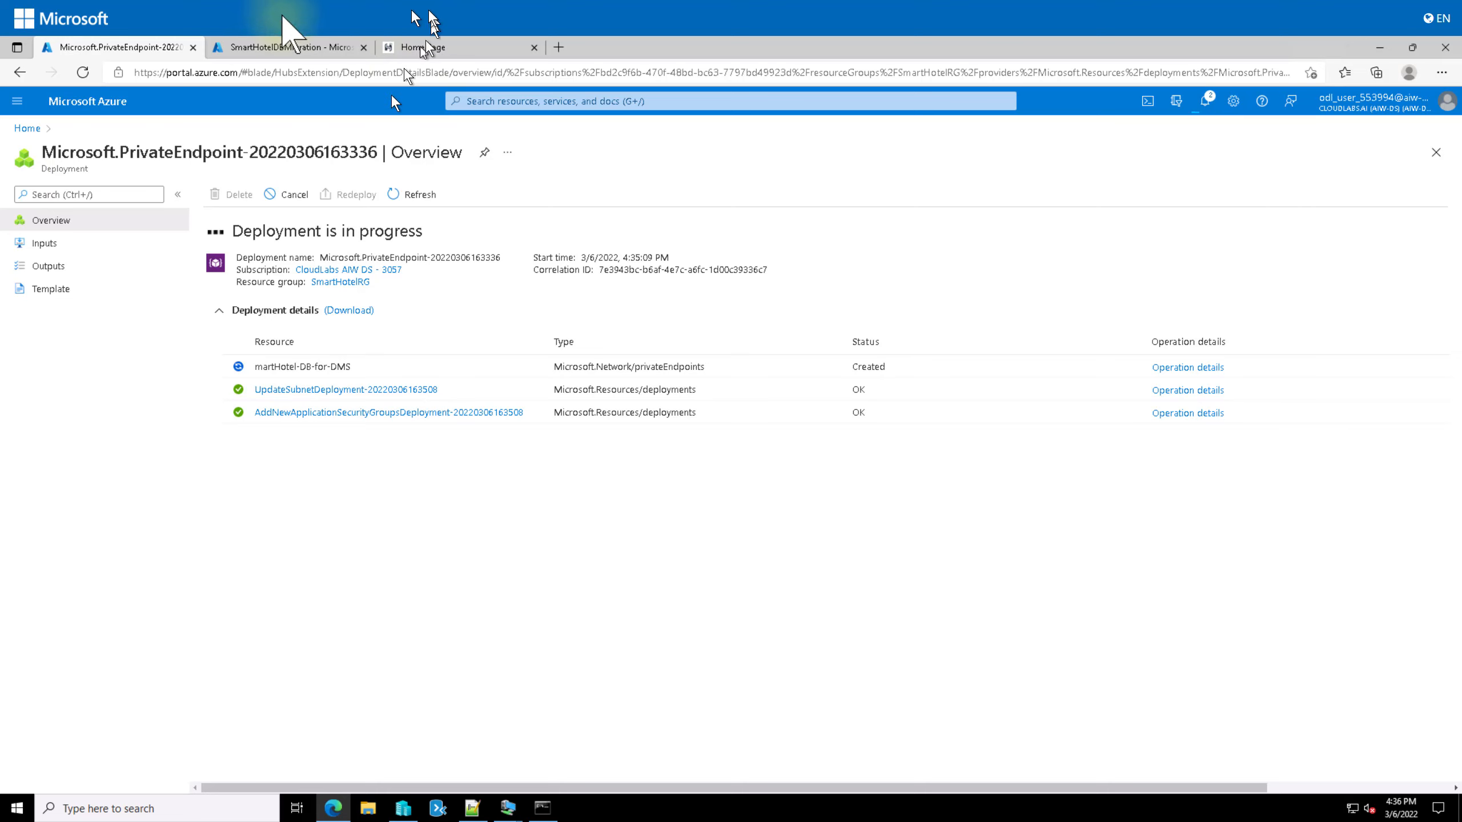
left_click(267, 47)
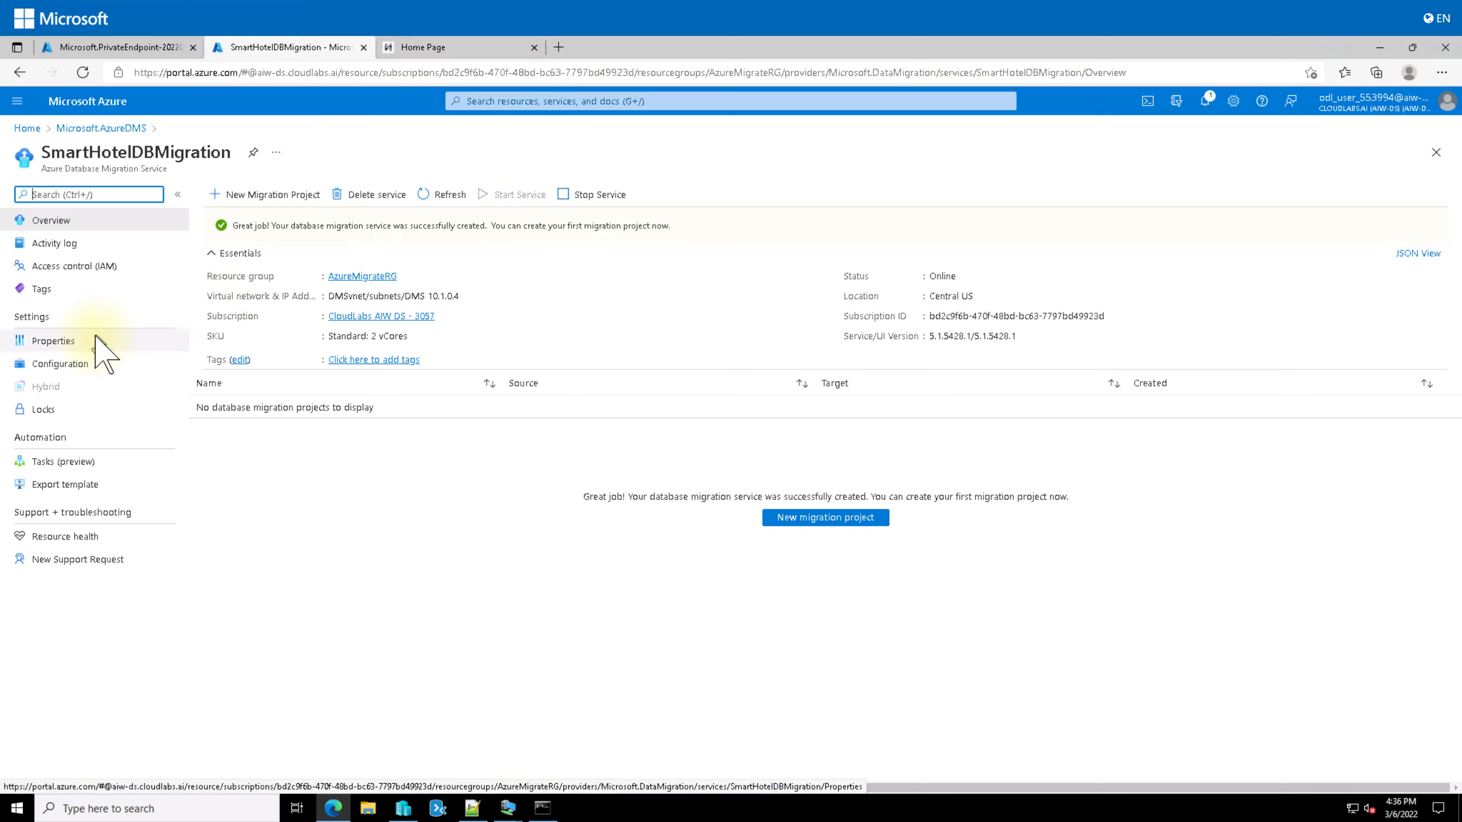
Step: Find Azure Migrate through portal search and reach its Databases (only) assessment and migration page
left_click(575, 99)
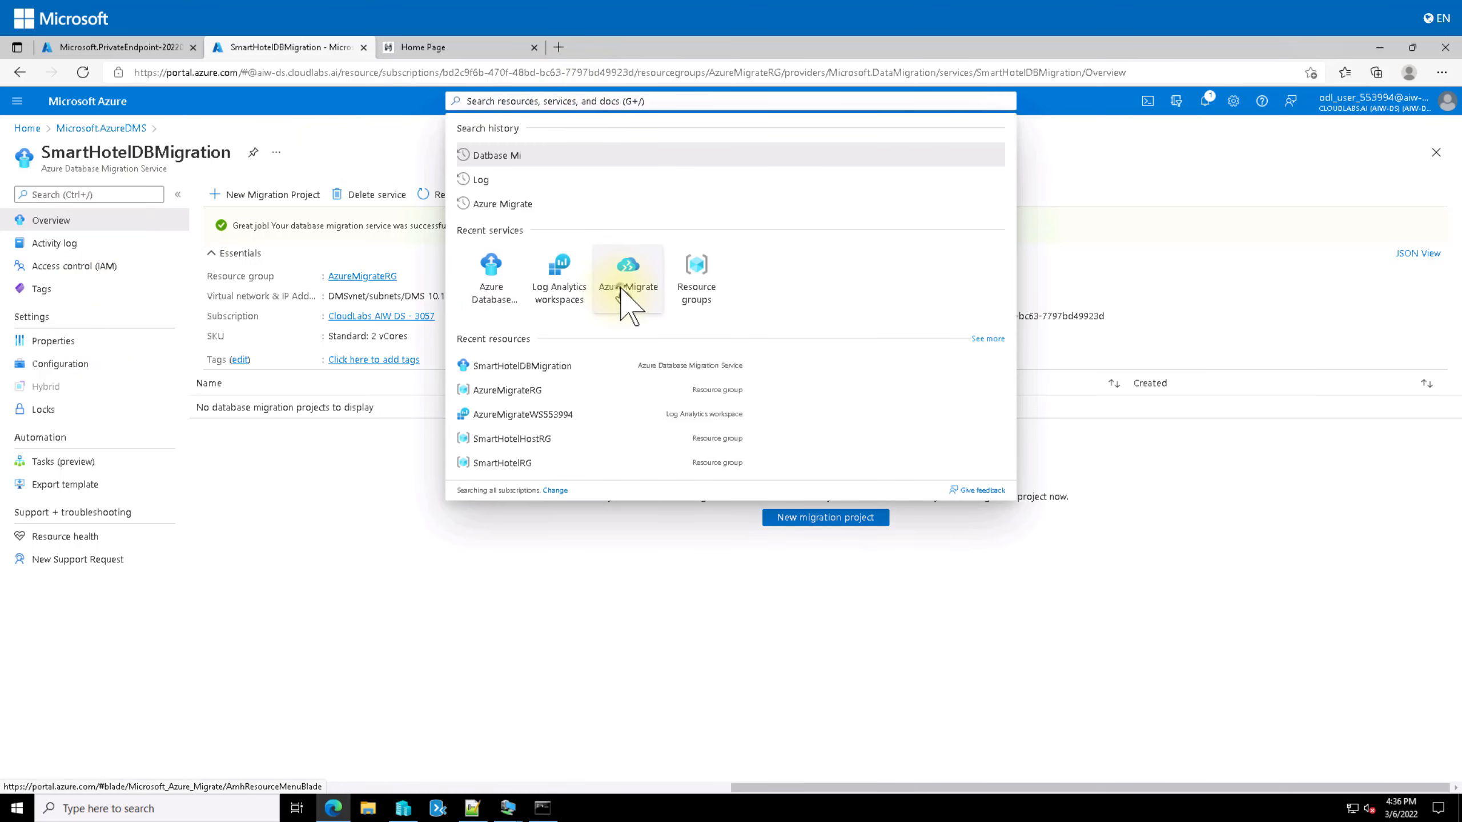
left_click(626, 268)
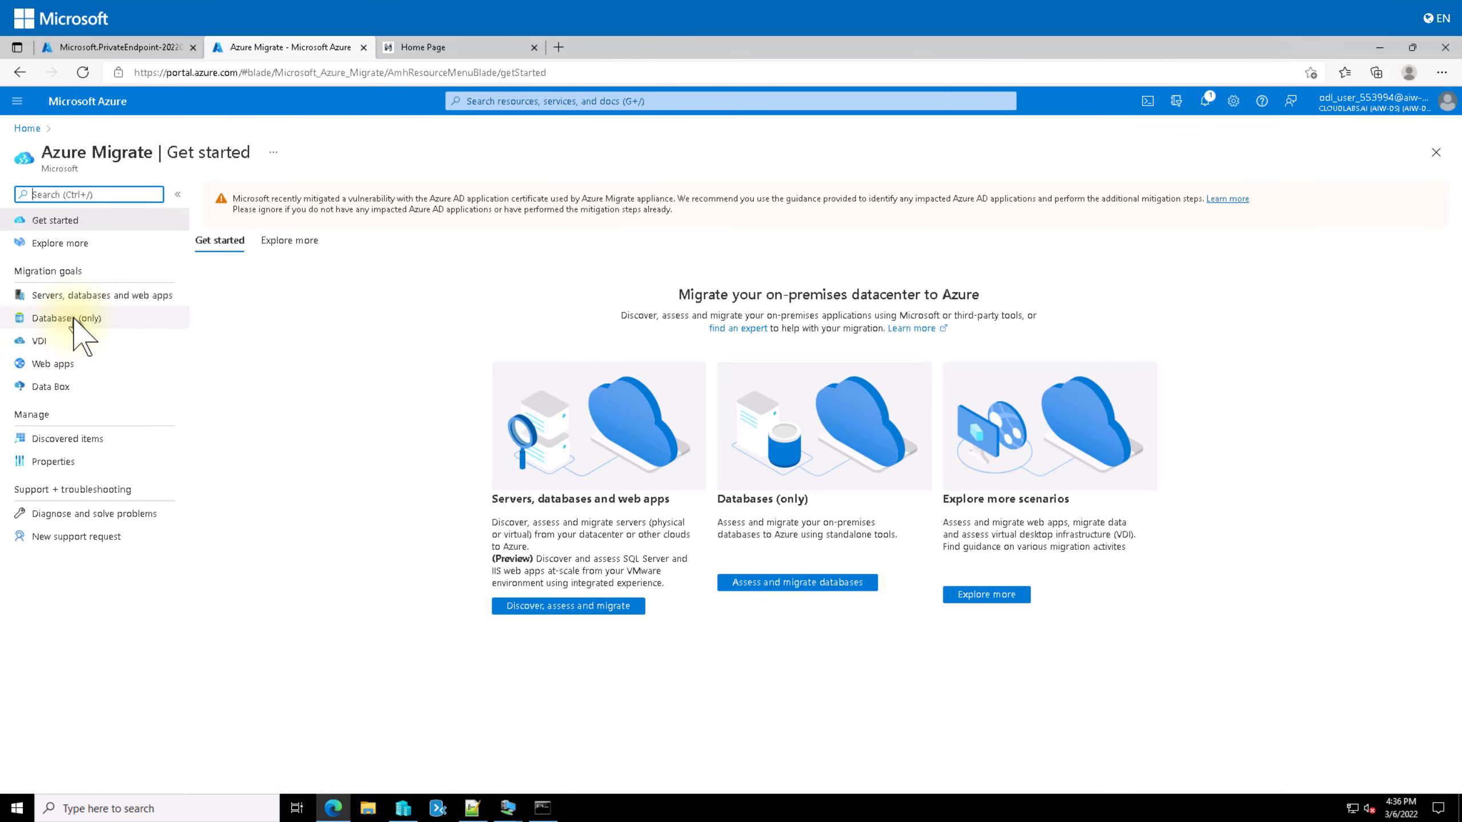
left_click(69, 320)
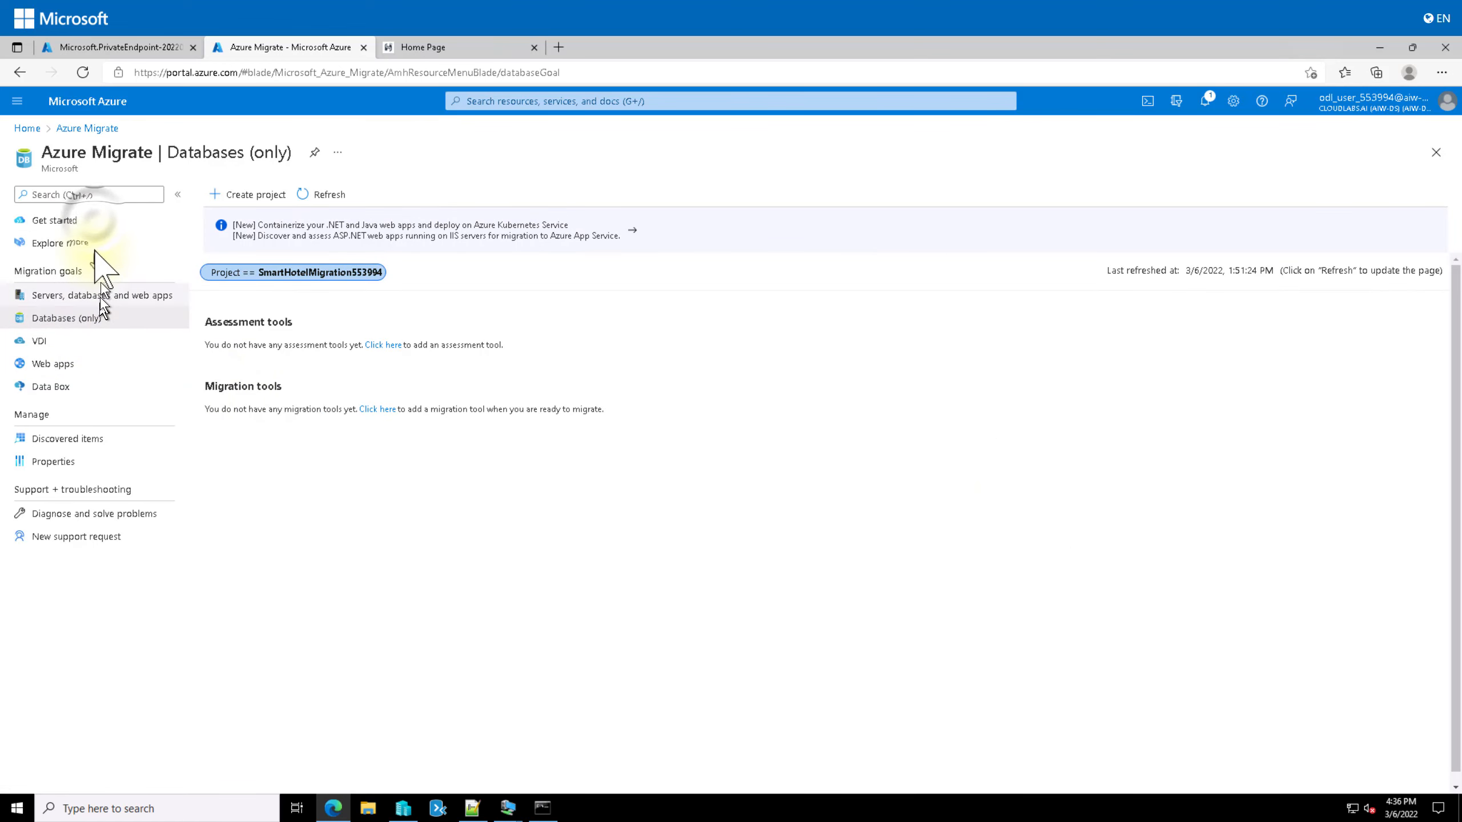
left_click(95, 222)
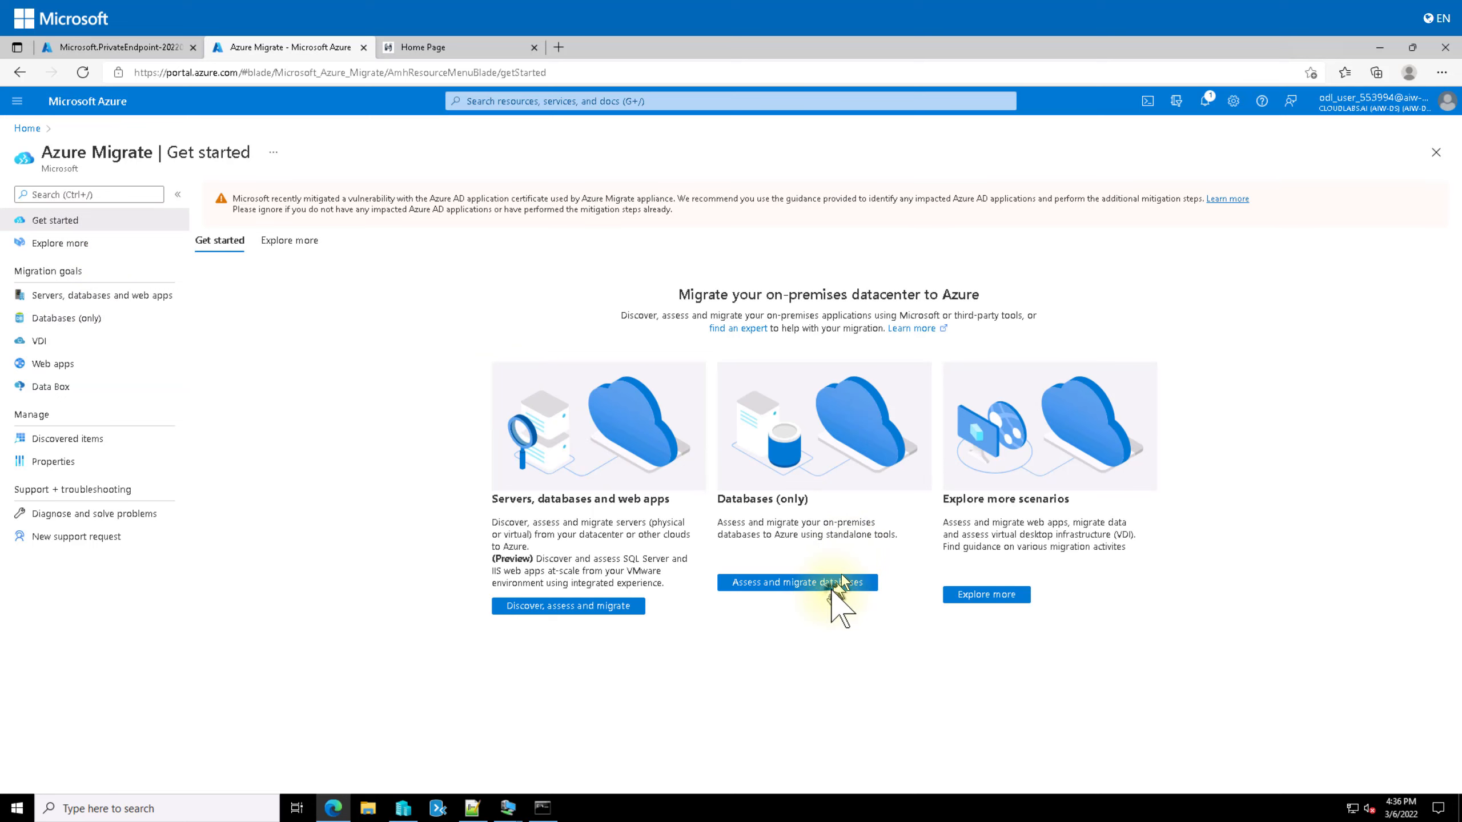
left_click(831, 582)
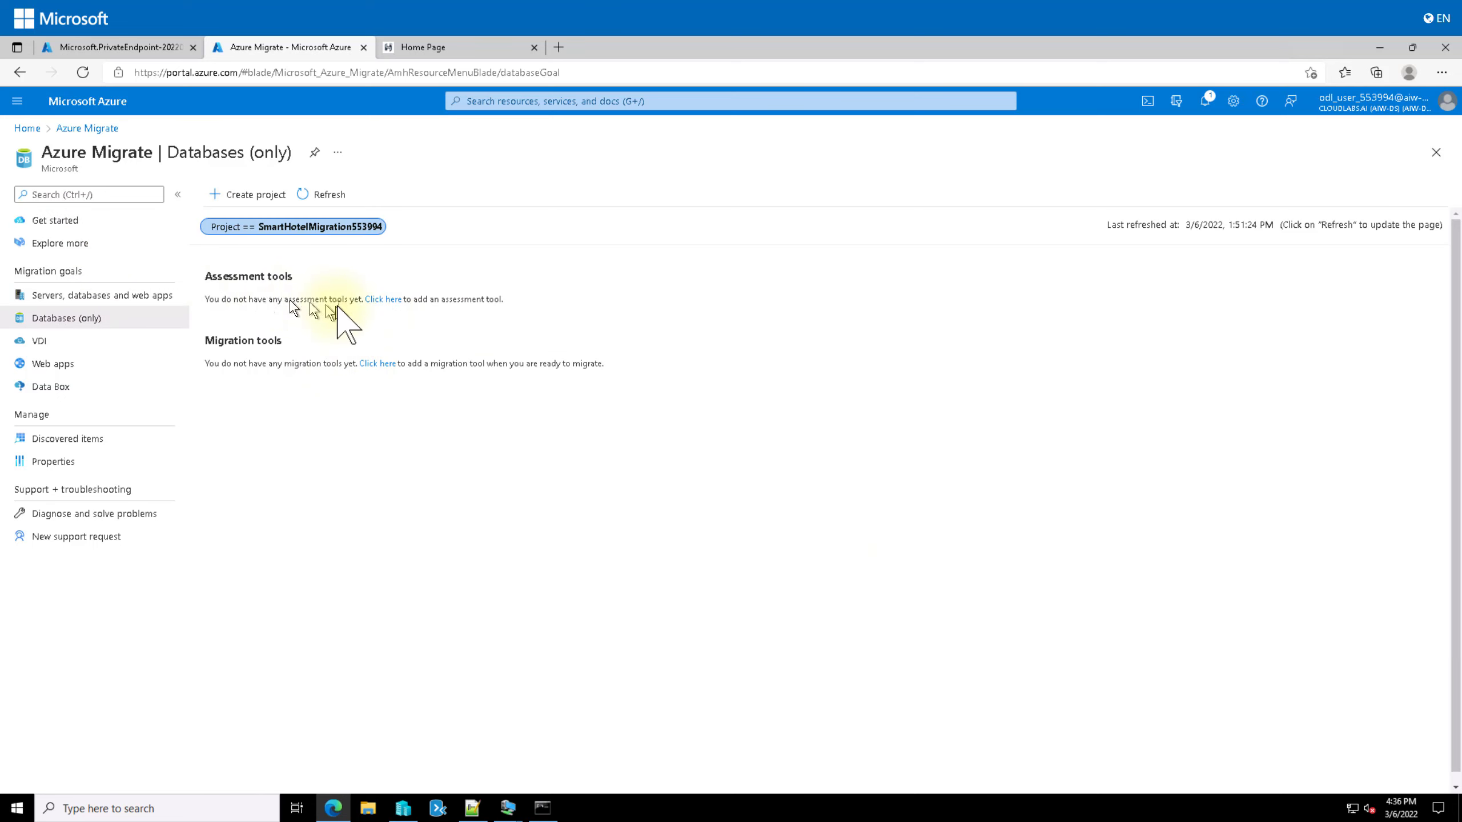
Step: Add the Azure Migrate: Database Assessment tool to the project
left_click(385, 300)
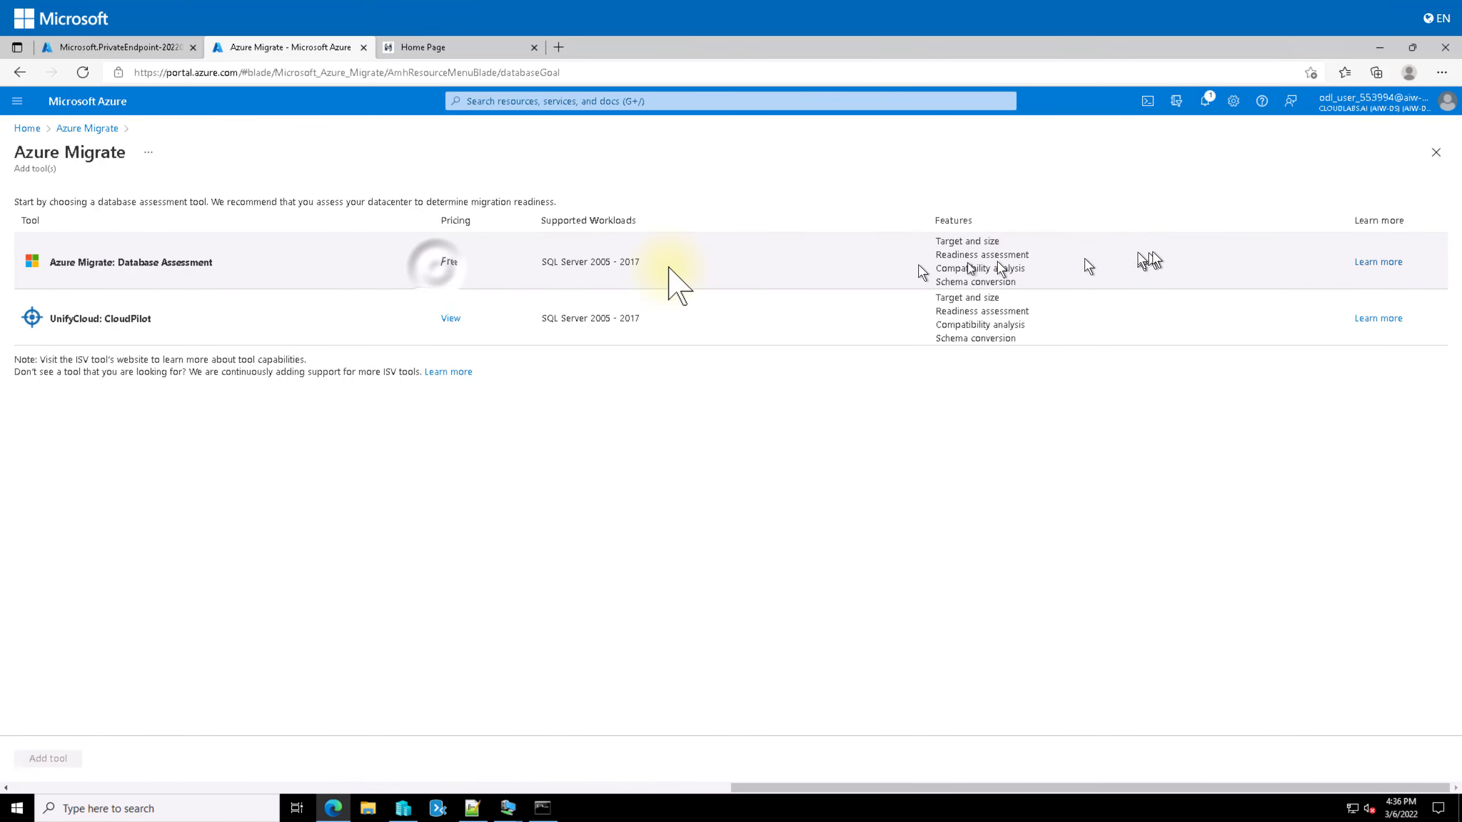
left_click(443, 275)
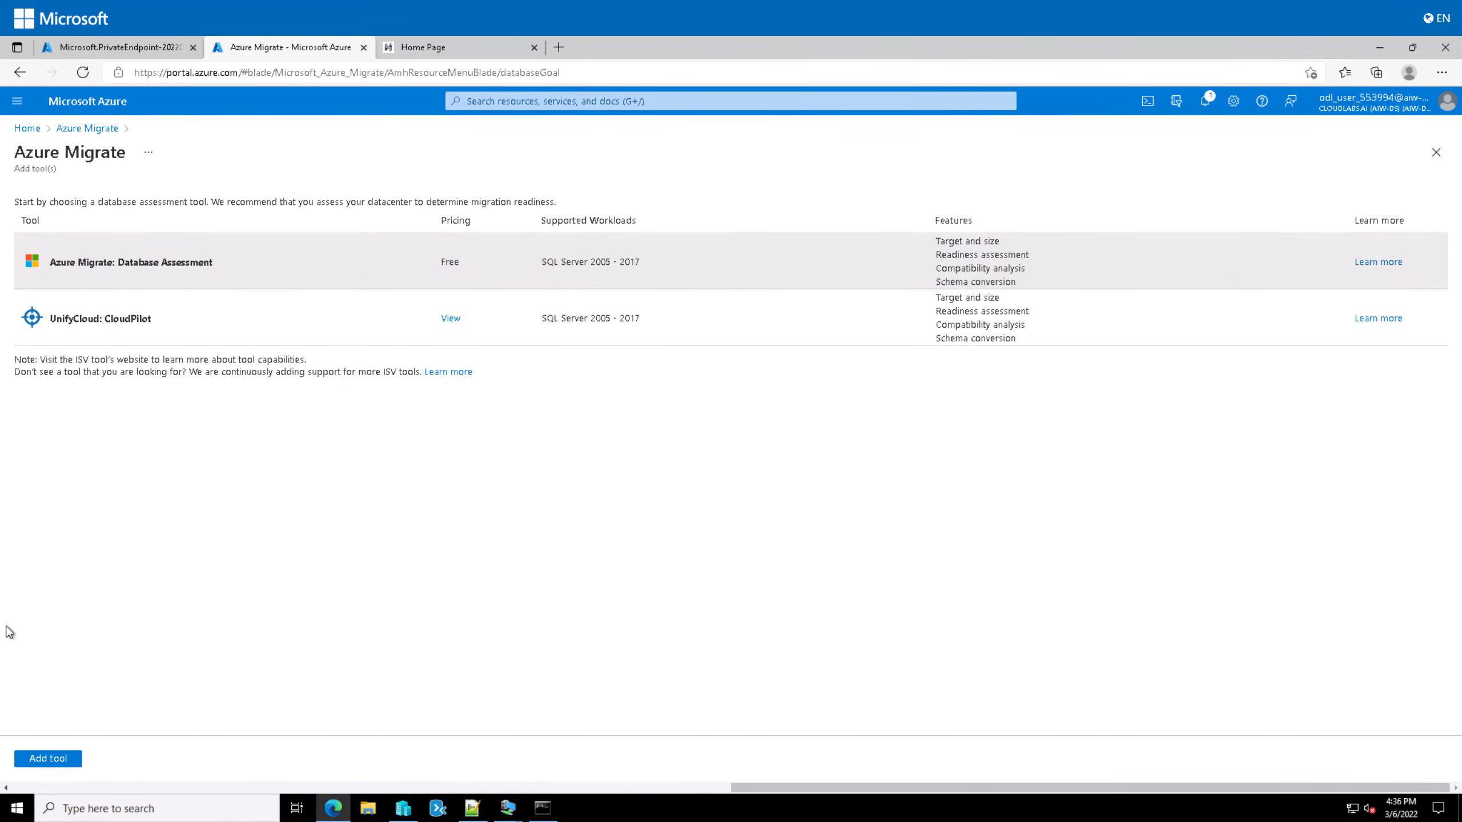
left_click(48, 759)
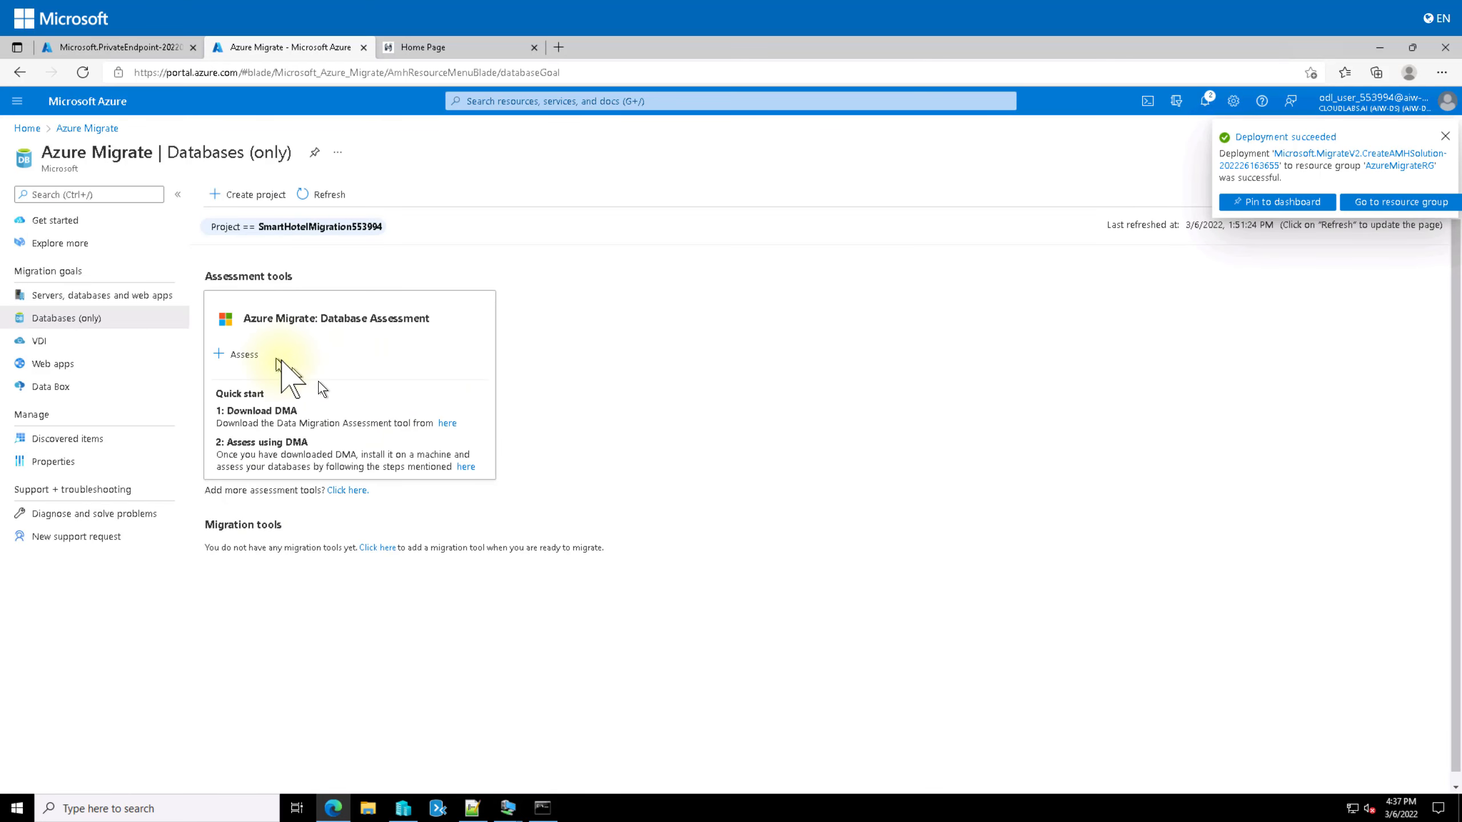
Step: Add the Azure Migrate: Database Migration tool, check the endpoint deployment, and return to Databases
left_click(383, 548)
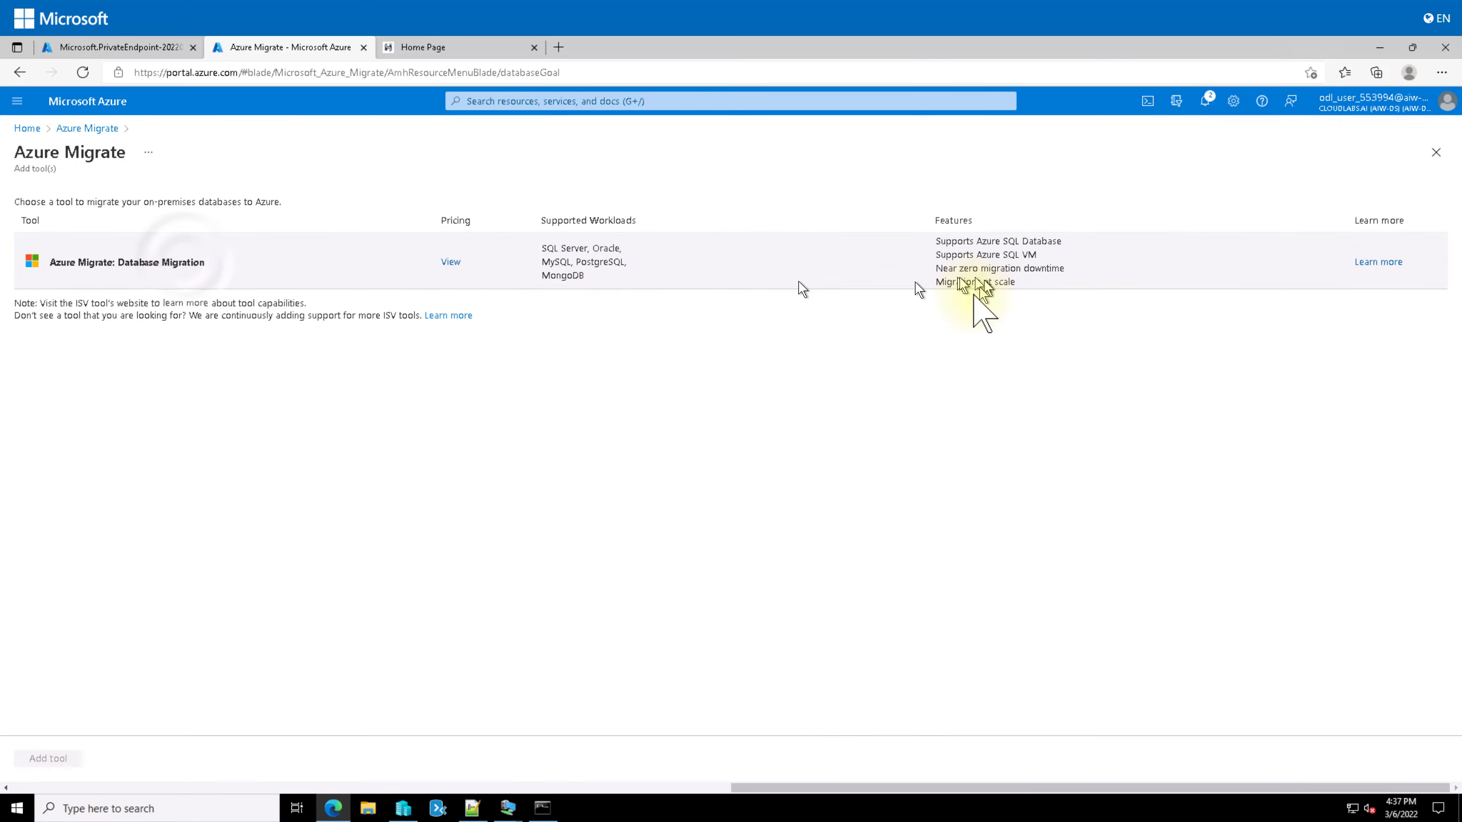
left_click(190, 276)
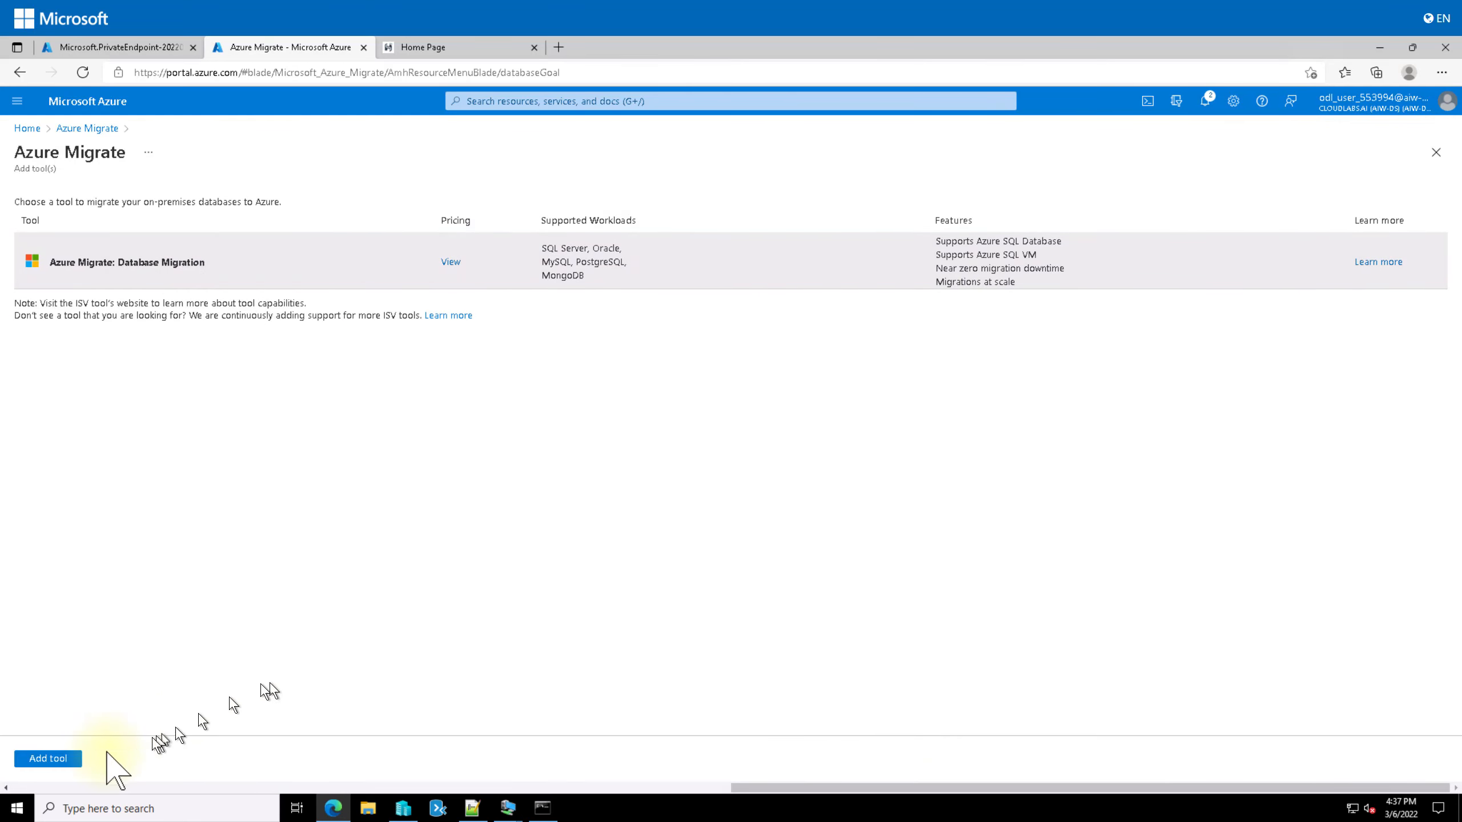
left_click(60, 761)
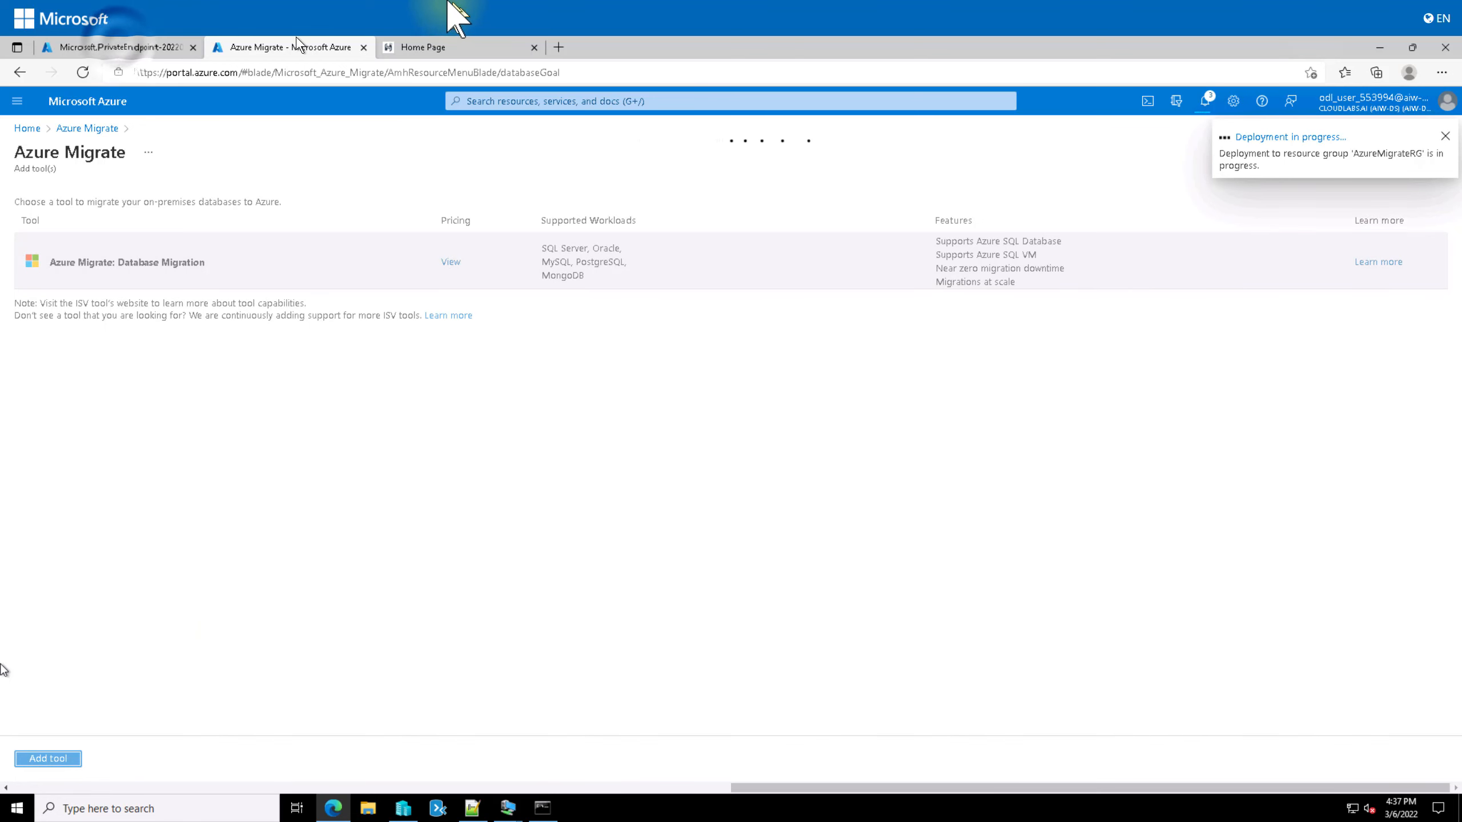
left_click(119, 46)
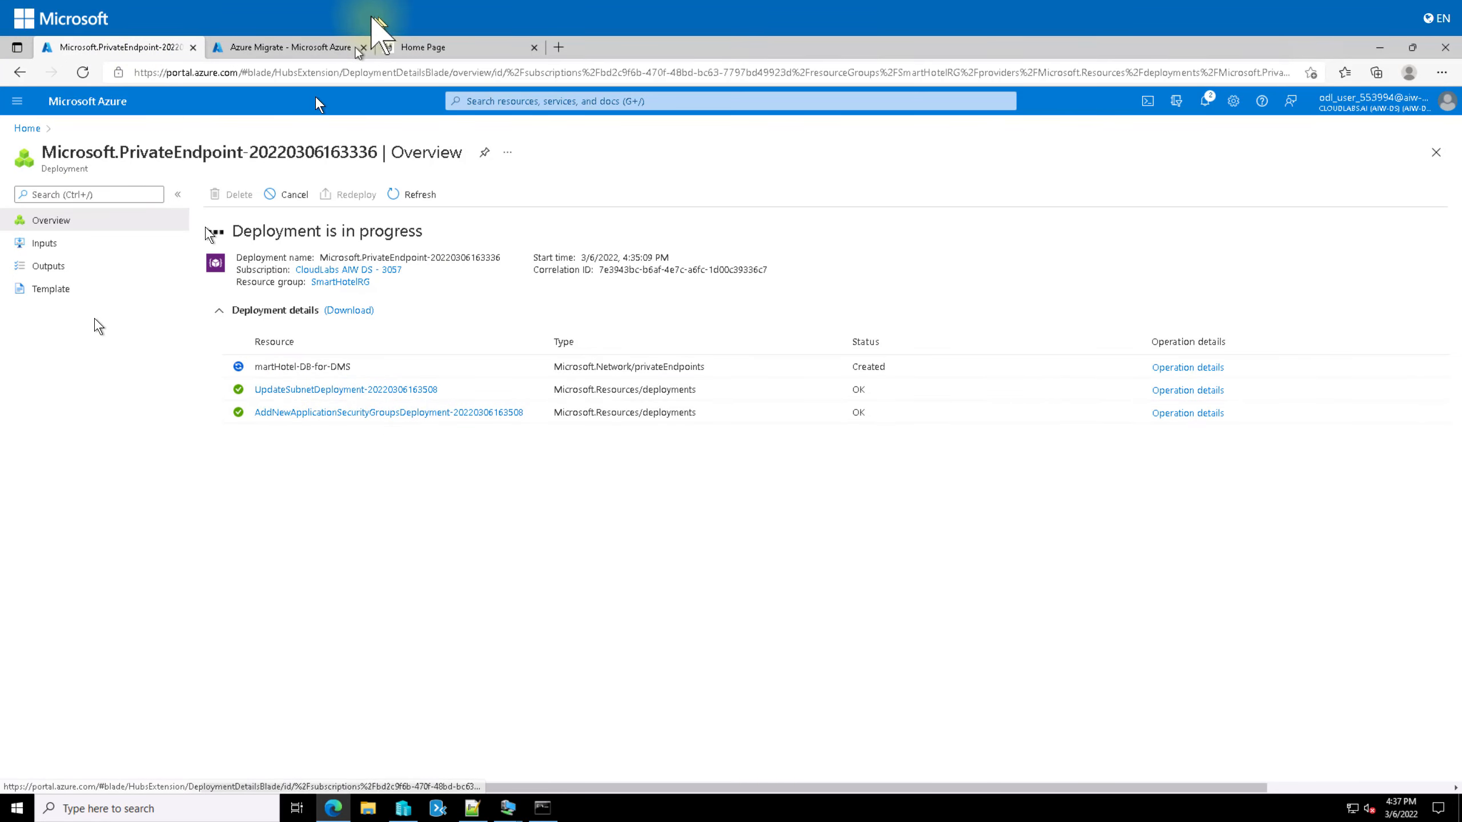
left_click(237, 42)
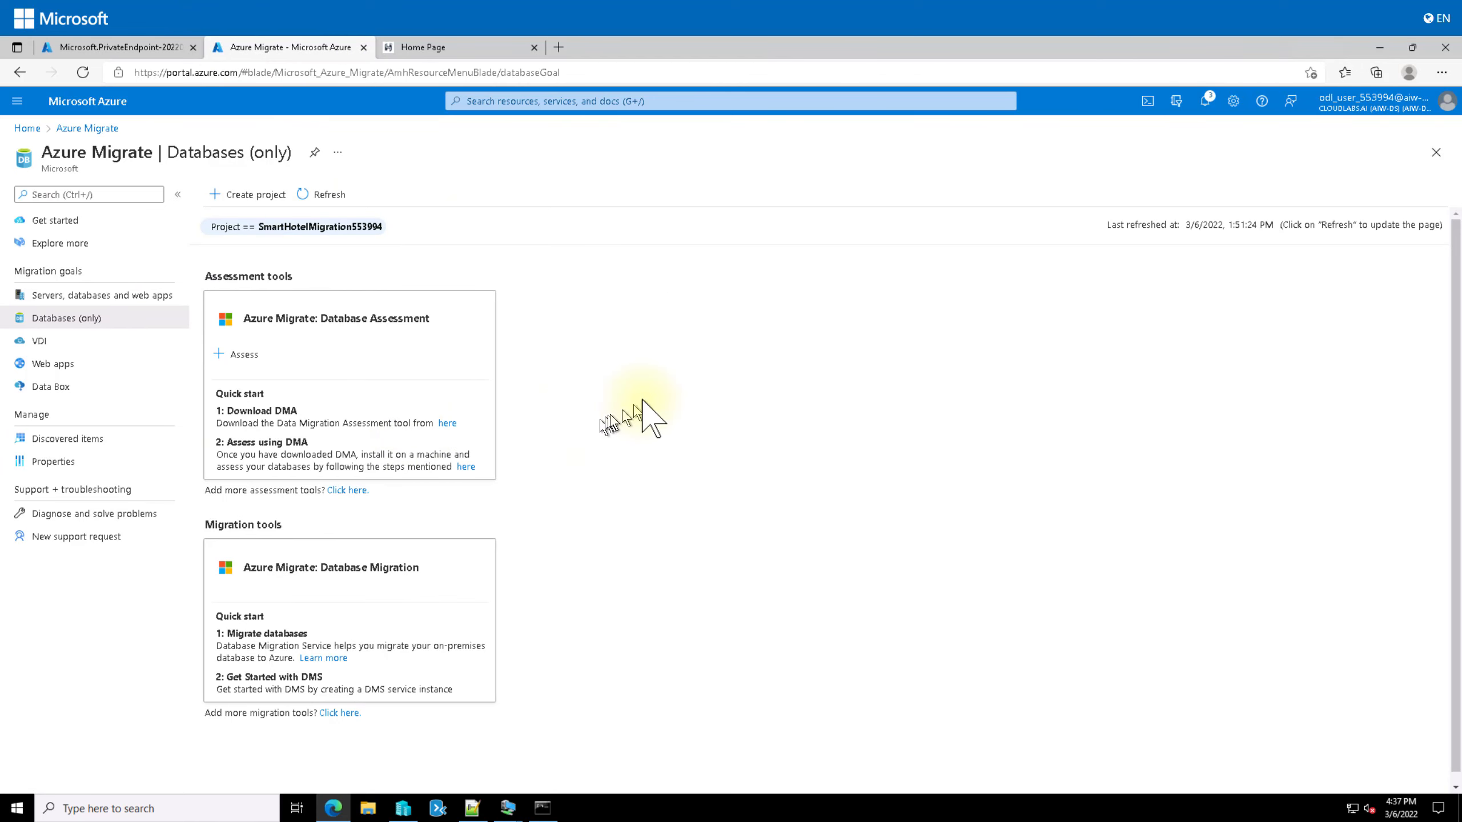
scroll(636, 414, "down", 1)
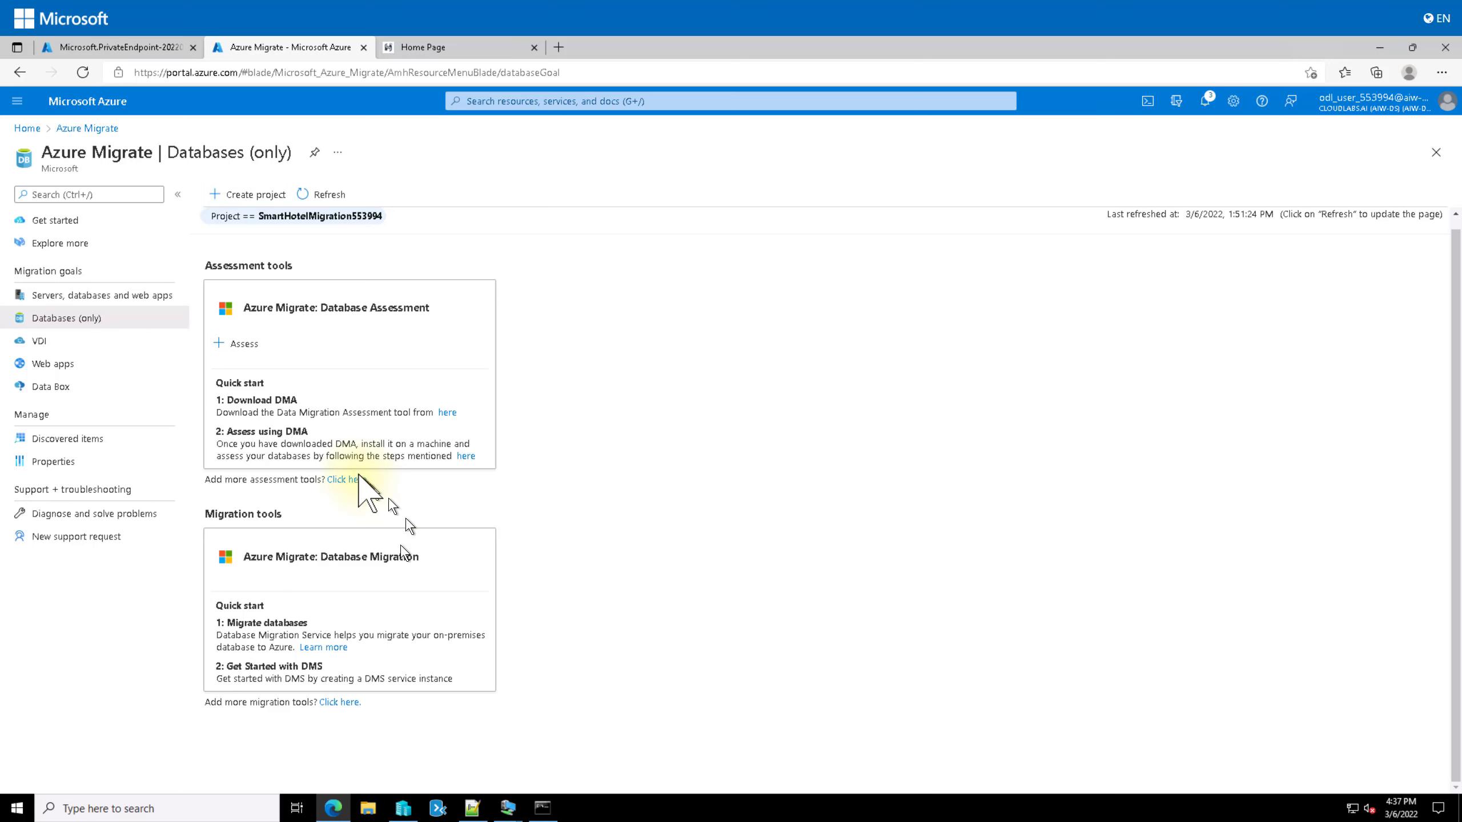
Step: Bring up Hyper-V Manager, launch and close Data Migration Assistant, then start File Explorer
left_click(403, 808)
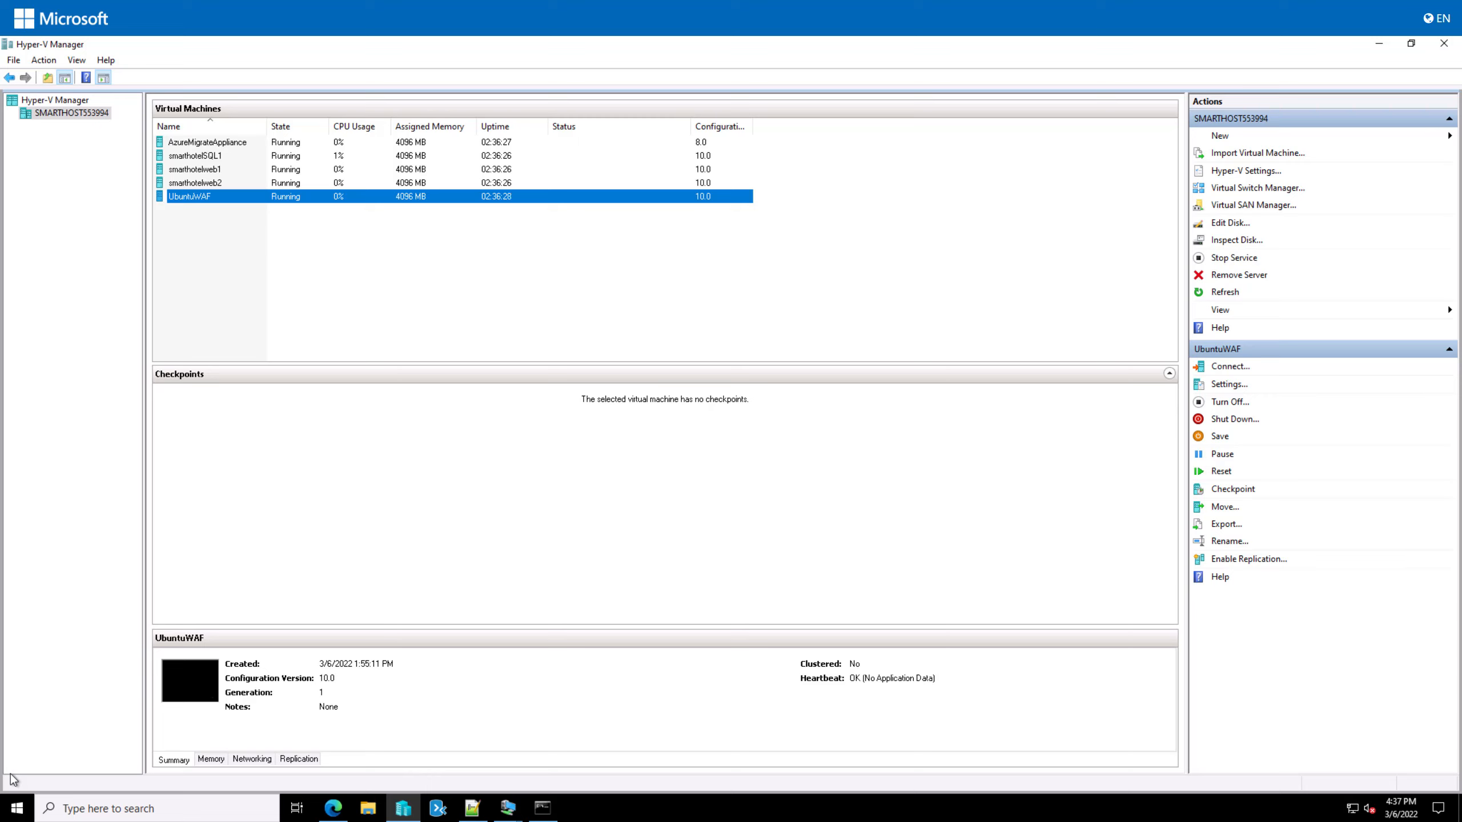
left_click(438, 810)
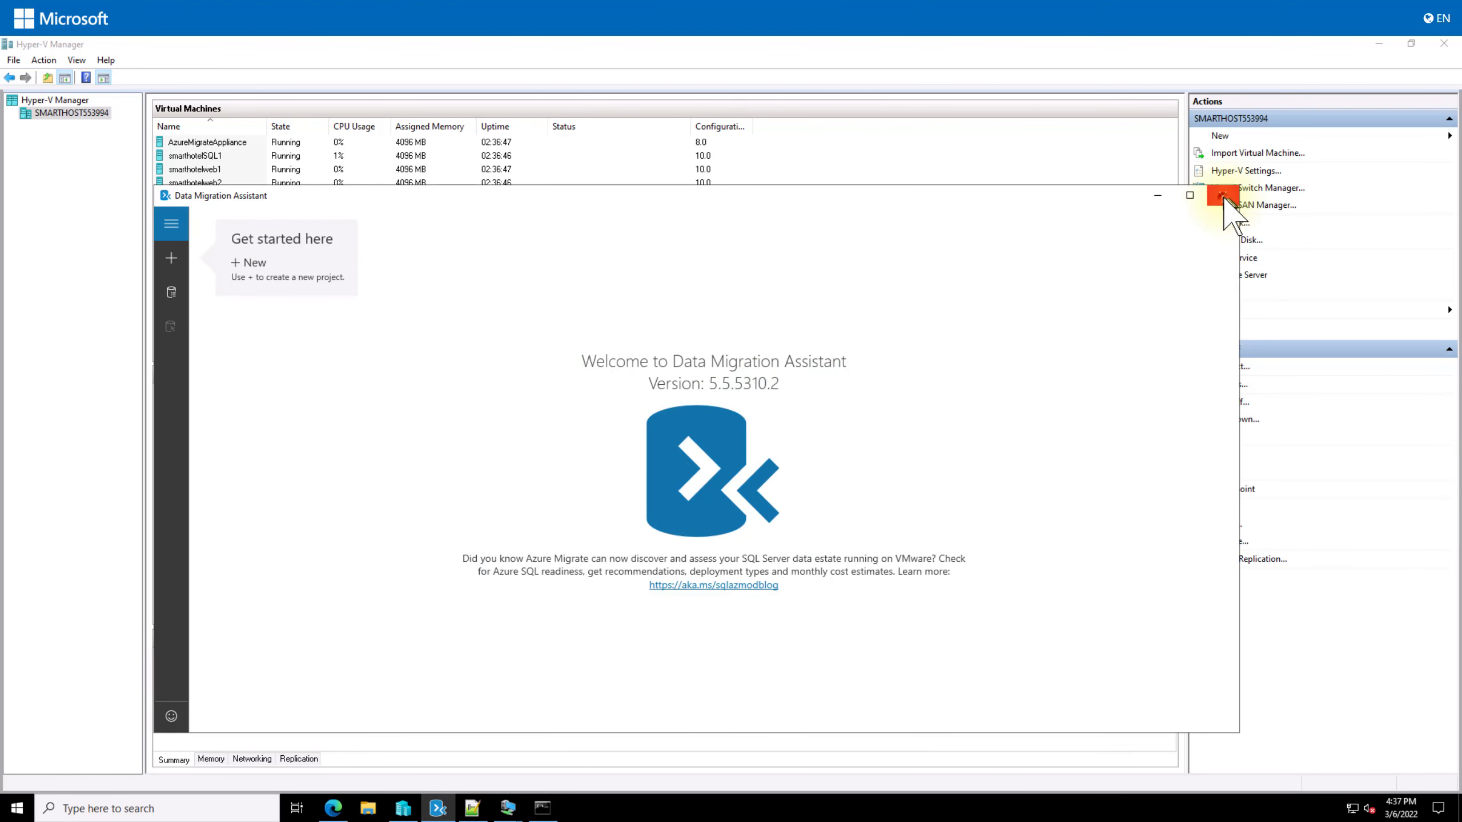
left_click(1222, 196)
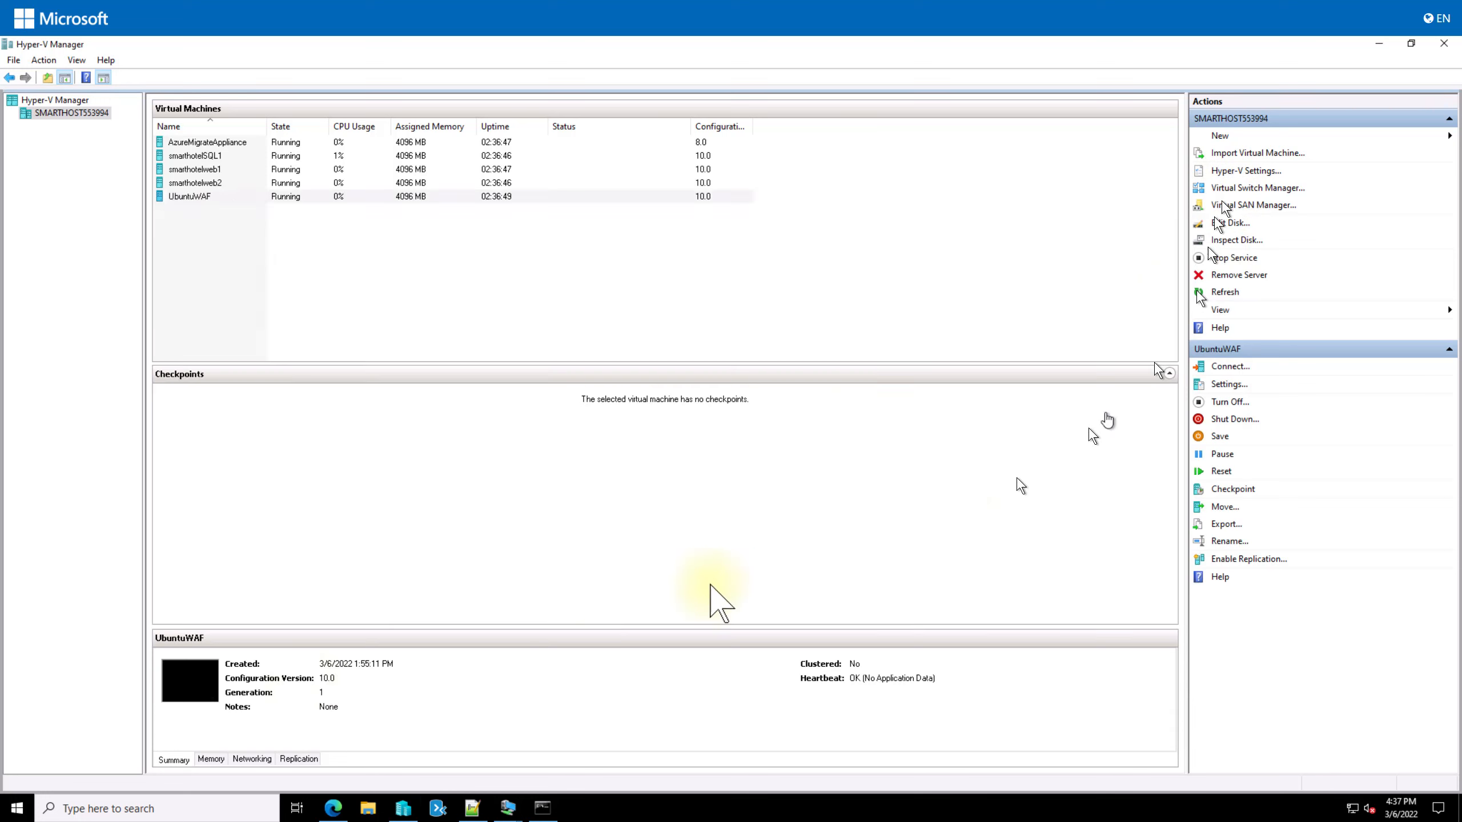
left_click(367, 808)
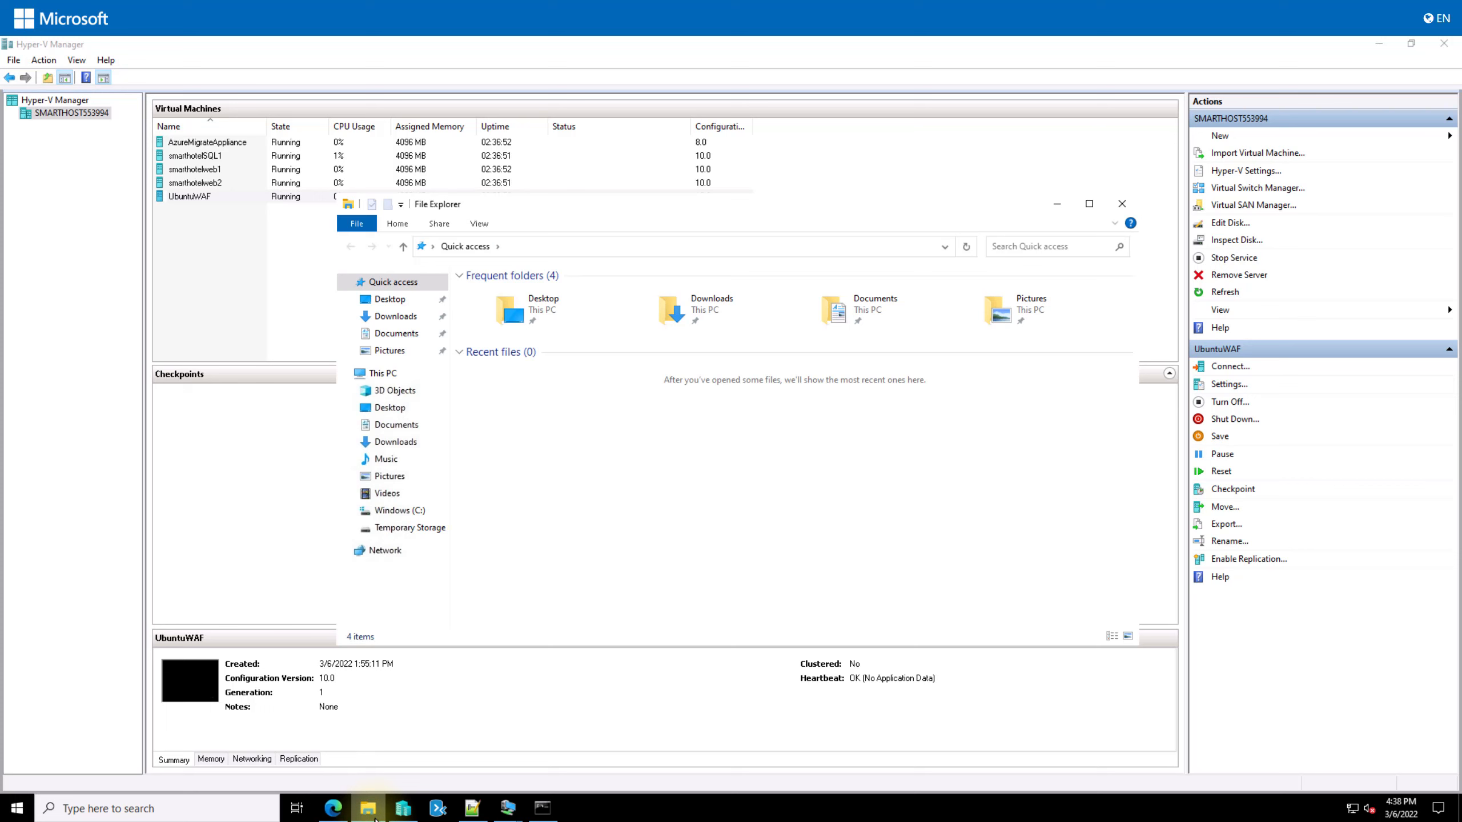
Step: Browse to C:\Program Files\Microsoft Data Migration Assistant and bring up the actions for Dma.exe.config
left_click(403, 509)
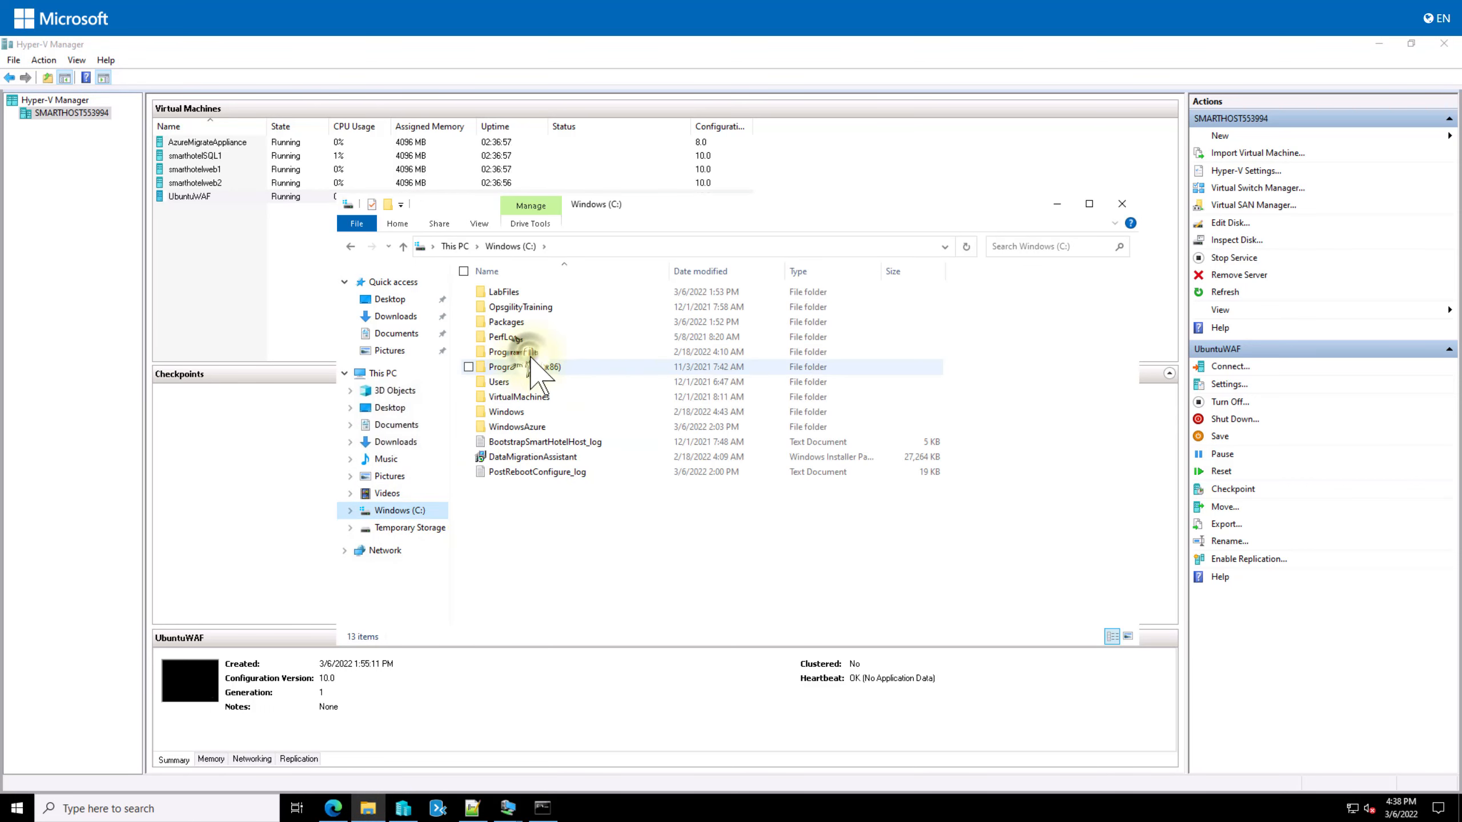
double_click(521, 353)
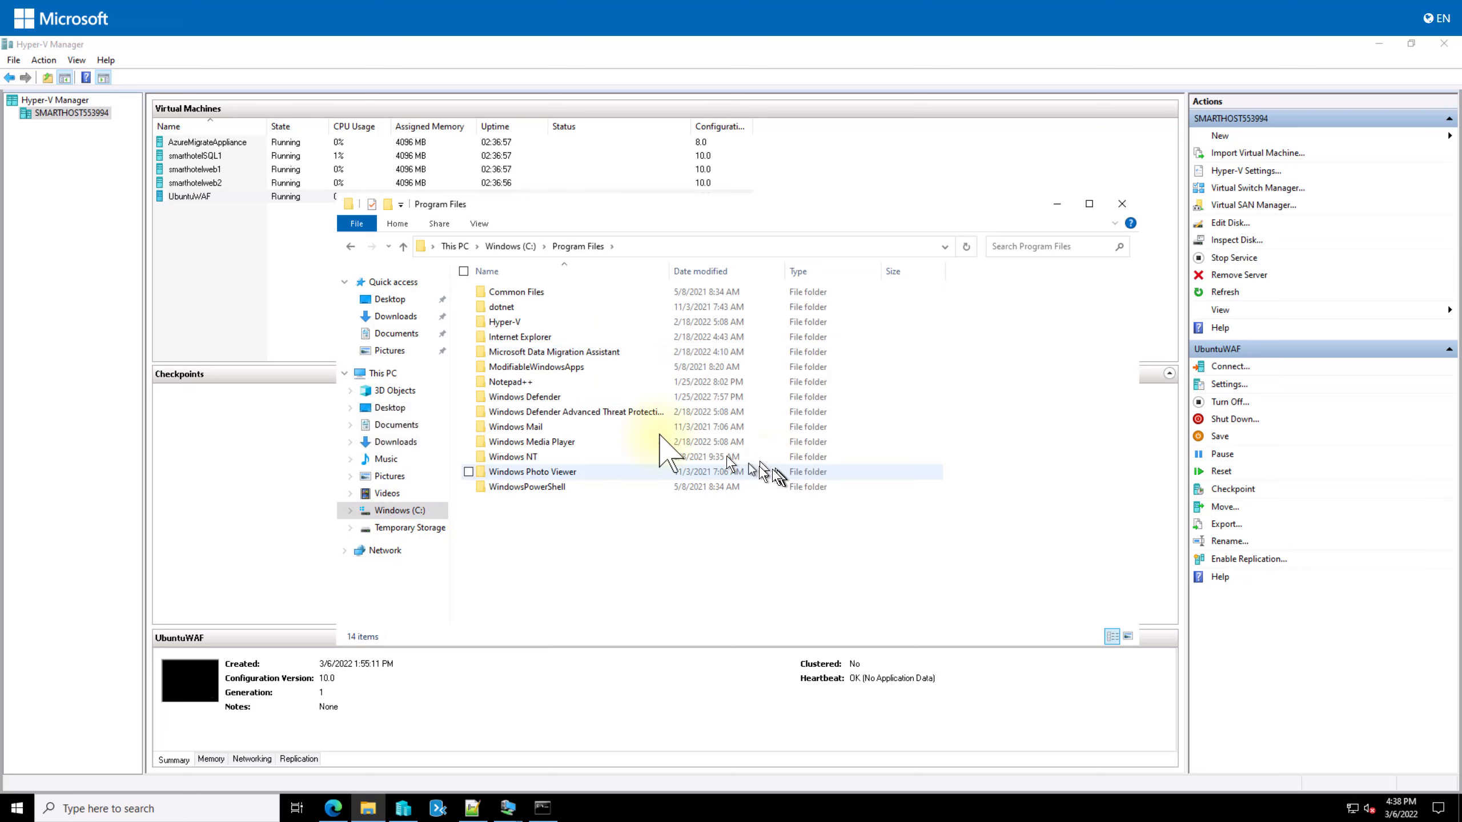
double_click(582, 352)
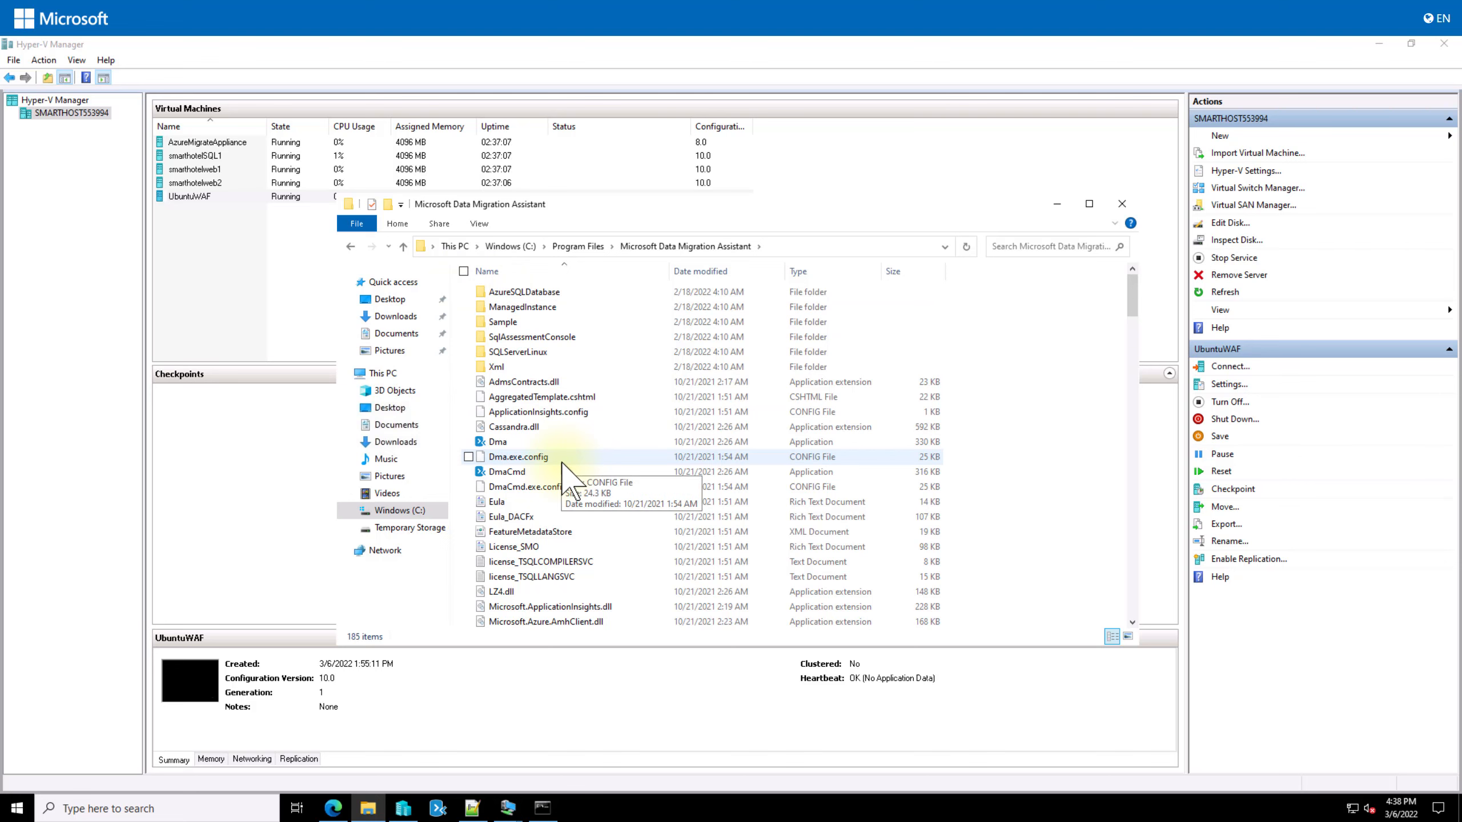
right_click(534, 457)
Step: Edit Dma.exe.config in a maximised Notepad++ window and scroll through its appSettings keys
left_click(422, 484)
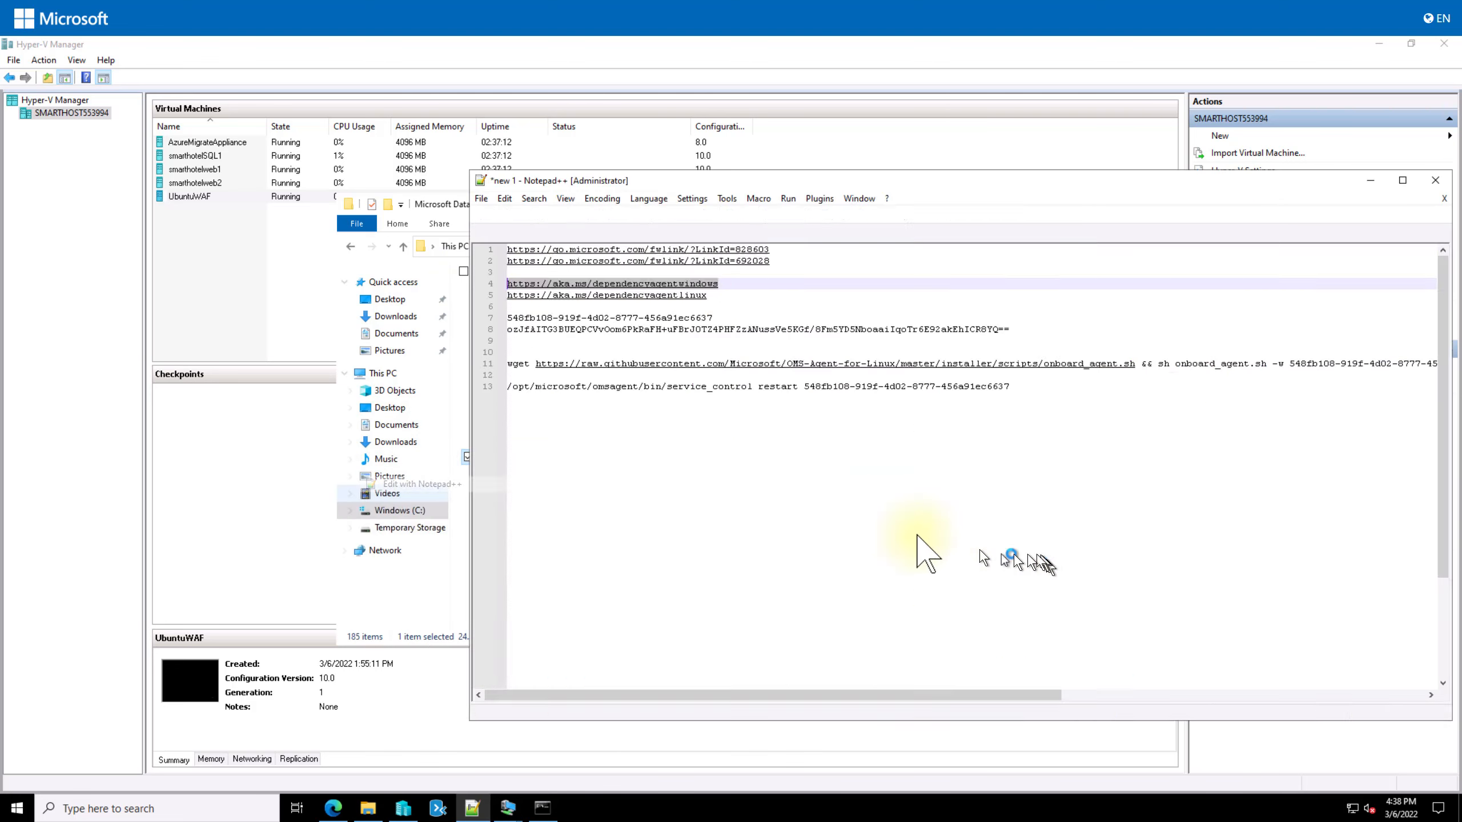
double_click(1103, 183)
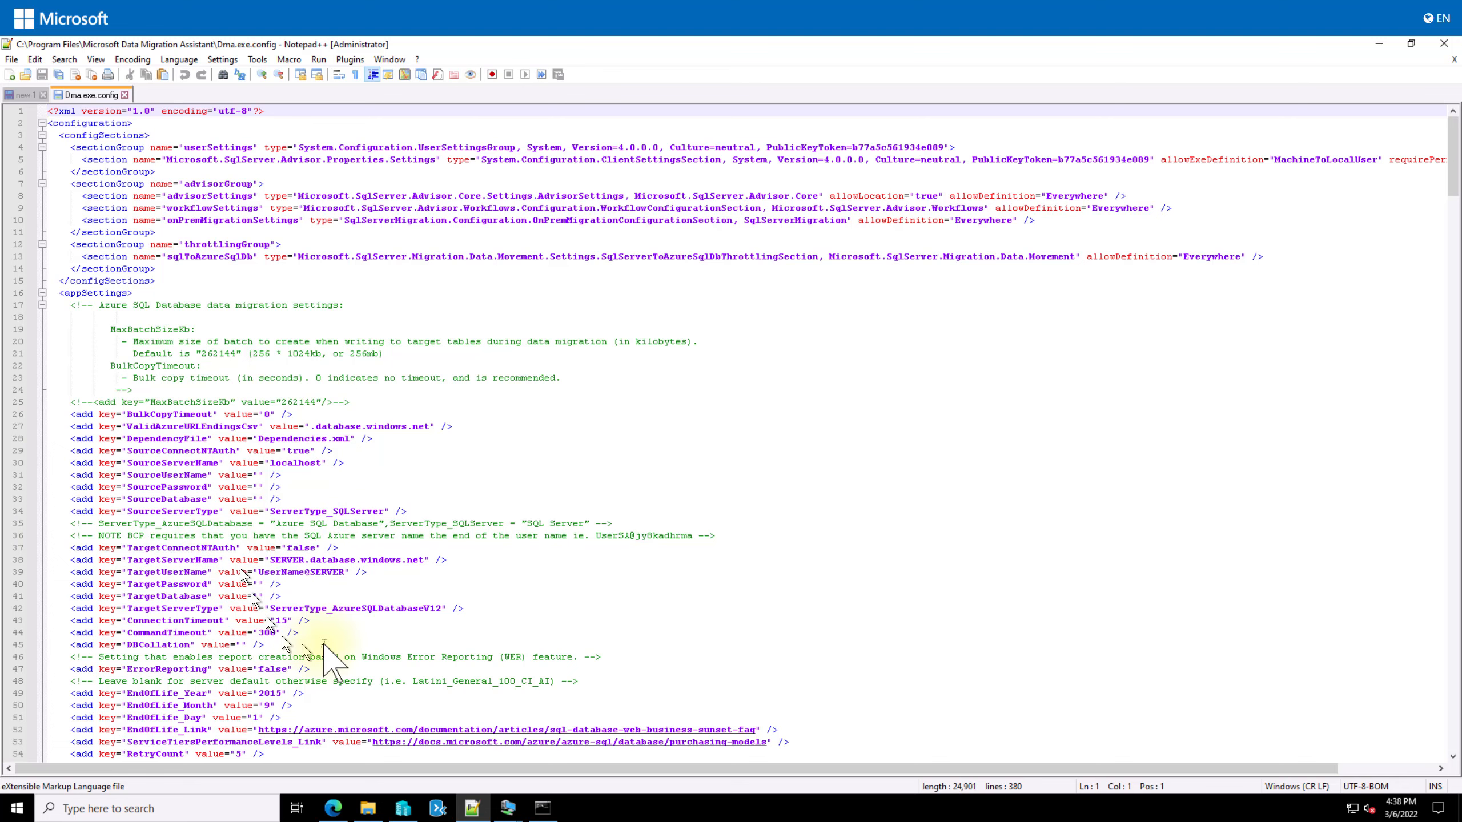
scroll(323, 668, "down", 3)
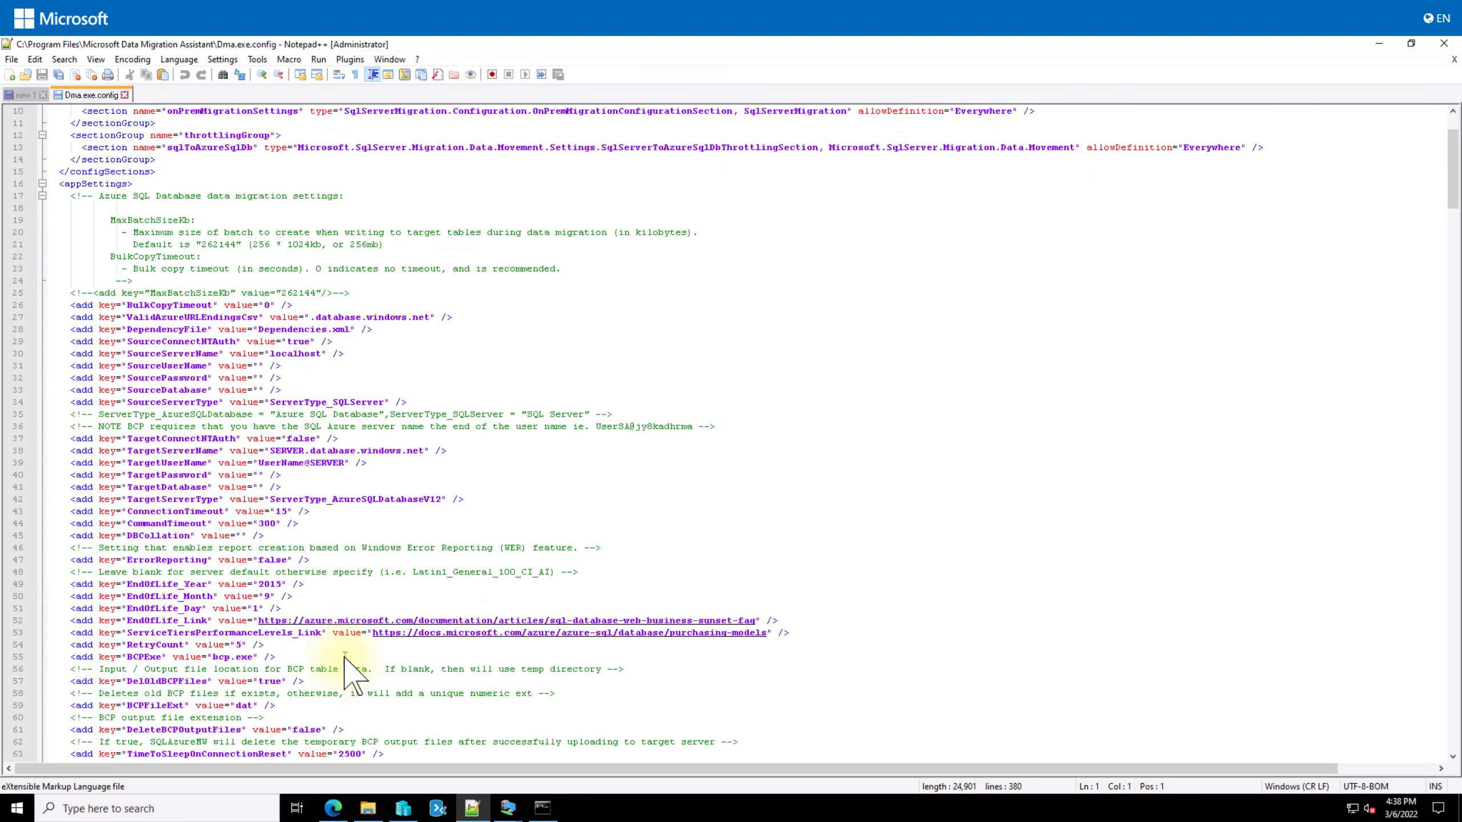
scroll(339, 668, "down", 5)
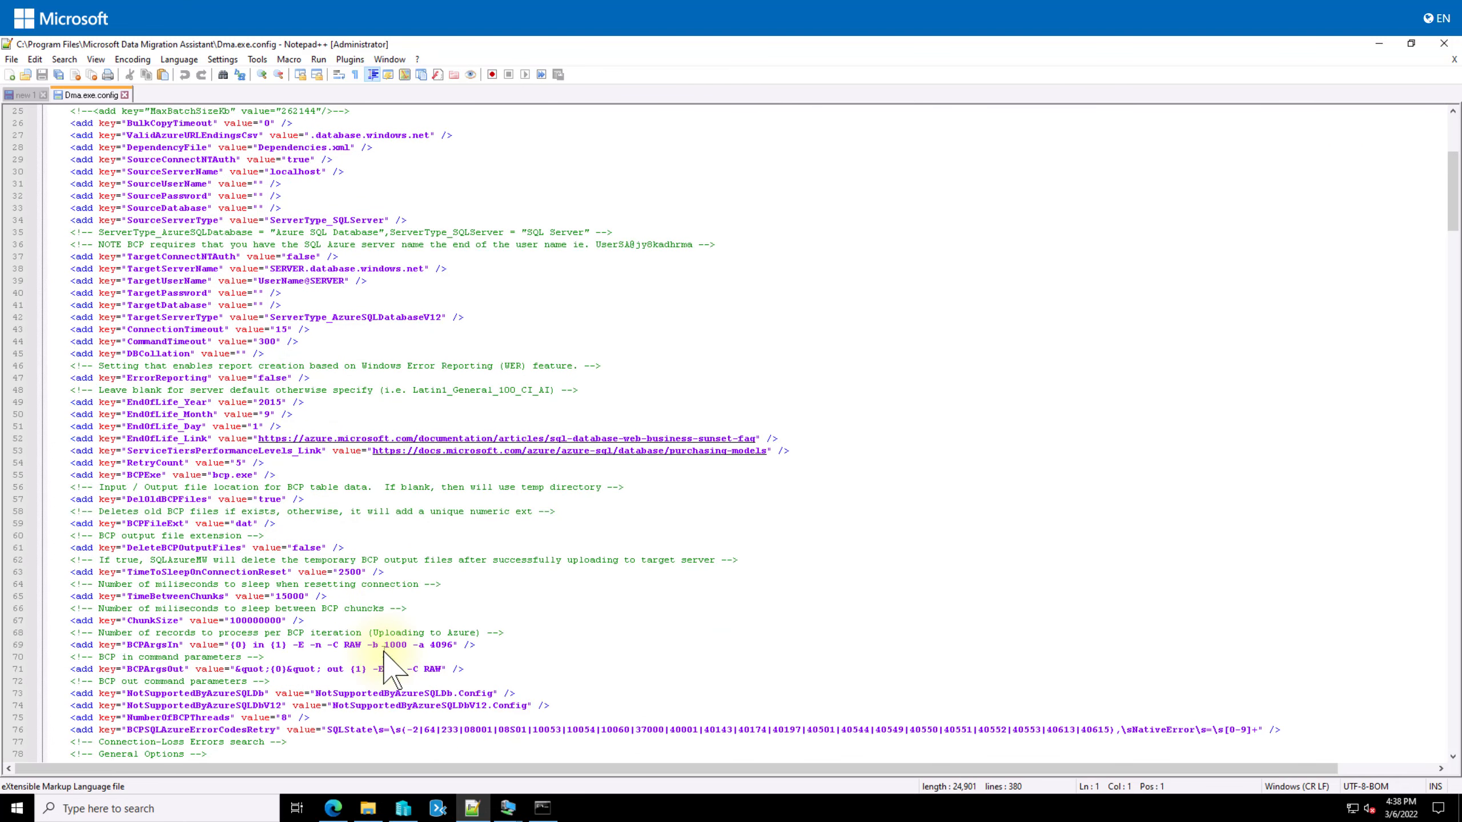
scroll(384, 652, "down", 7)
scroll(384, 653, "down", 9)
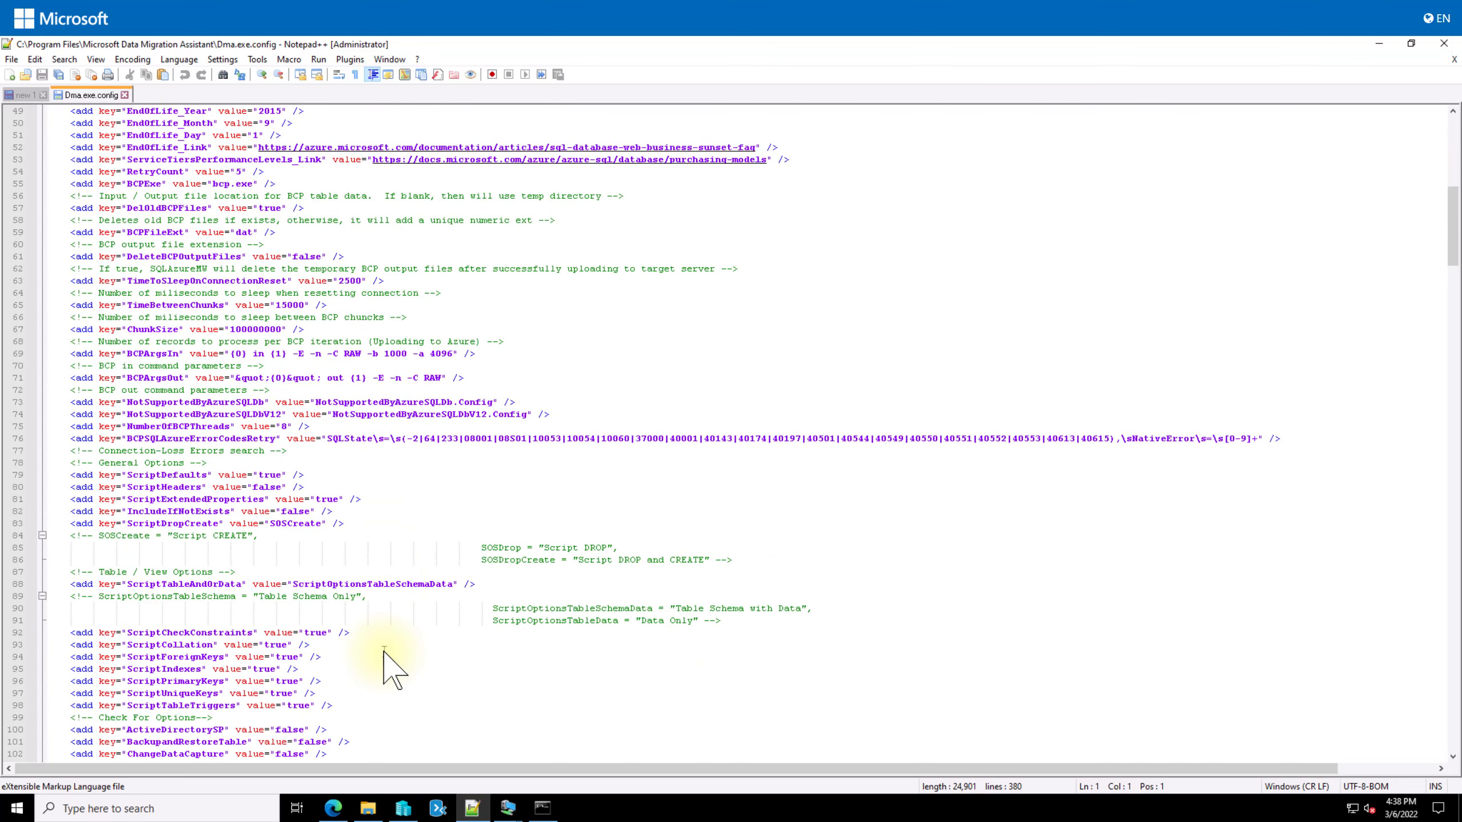
scroll(599, 211, "up", 20)
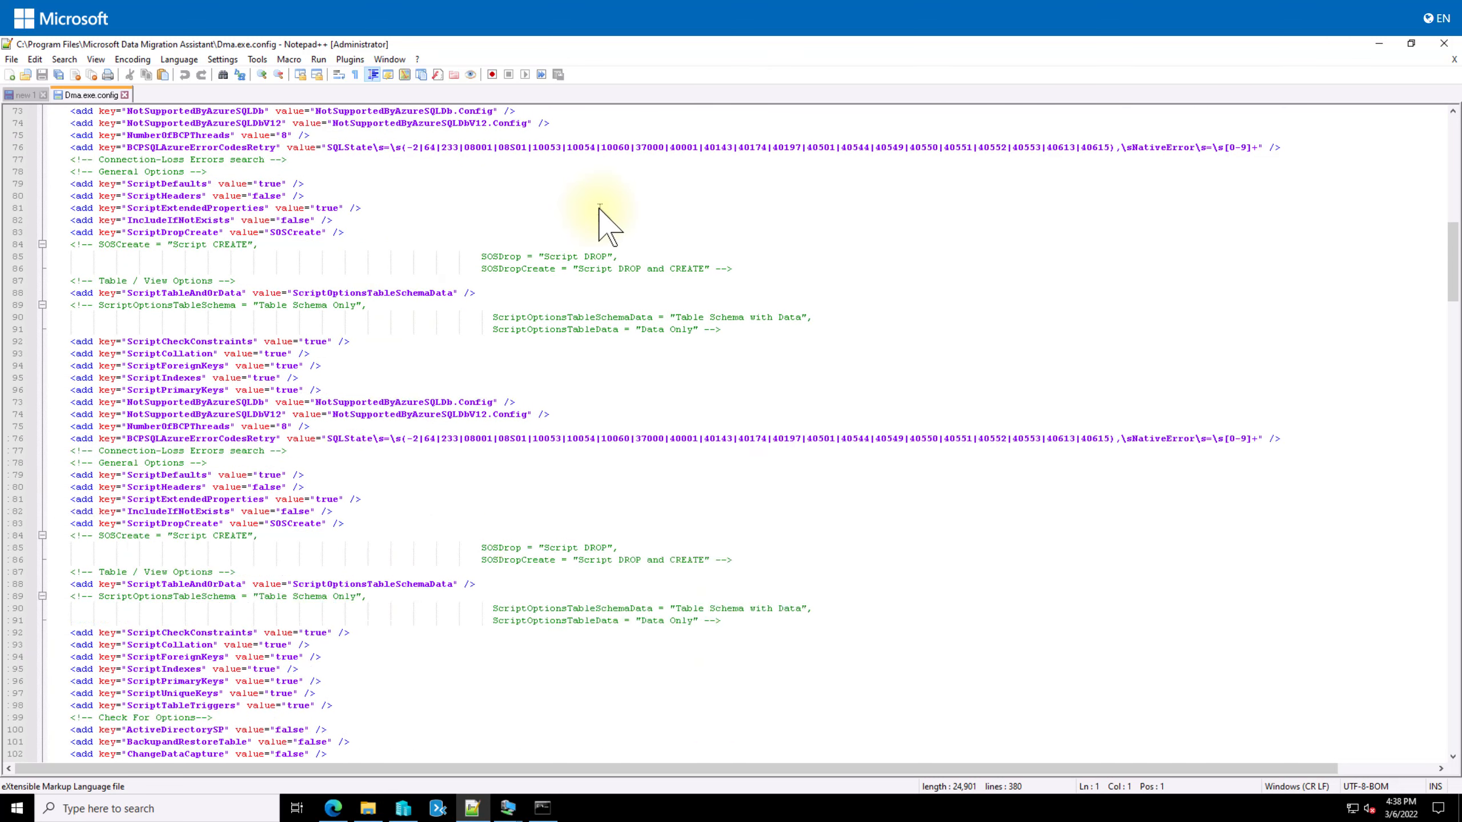
Step: Find AzureMigrate, strip the comment markers on line 137, save, and minimise Notepad++
key("ctrl+f")
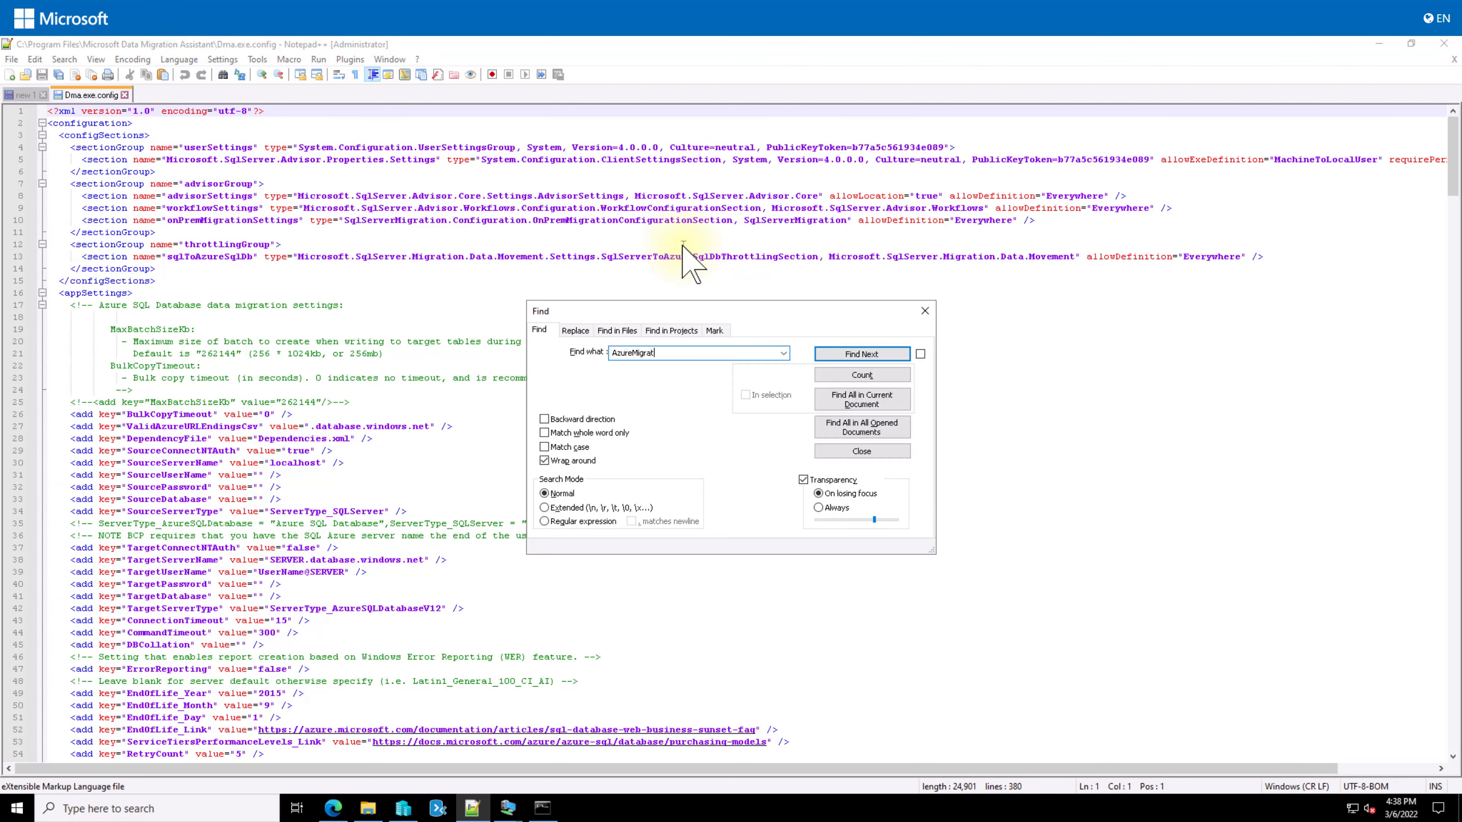
key("Return")
key("Escape")
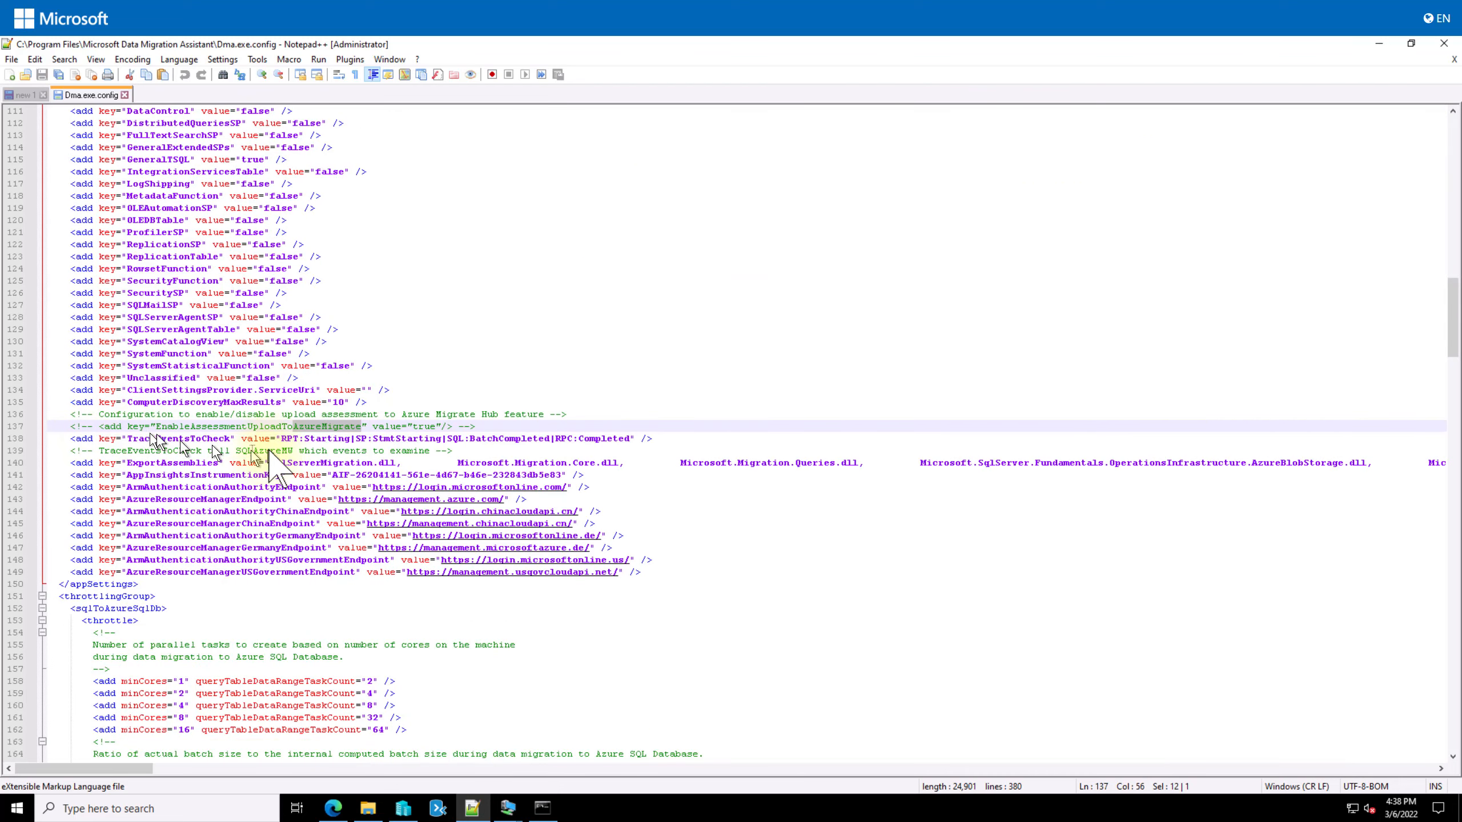
left_click(99, 426)
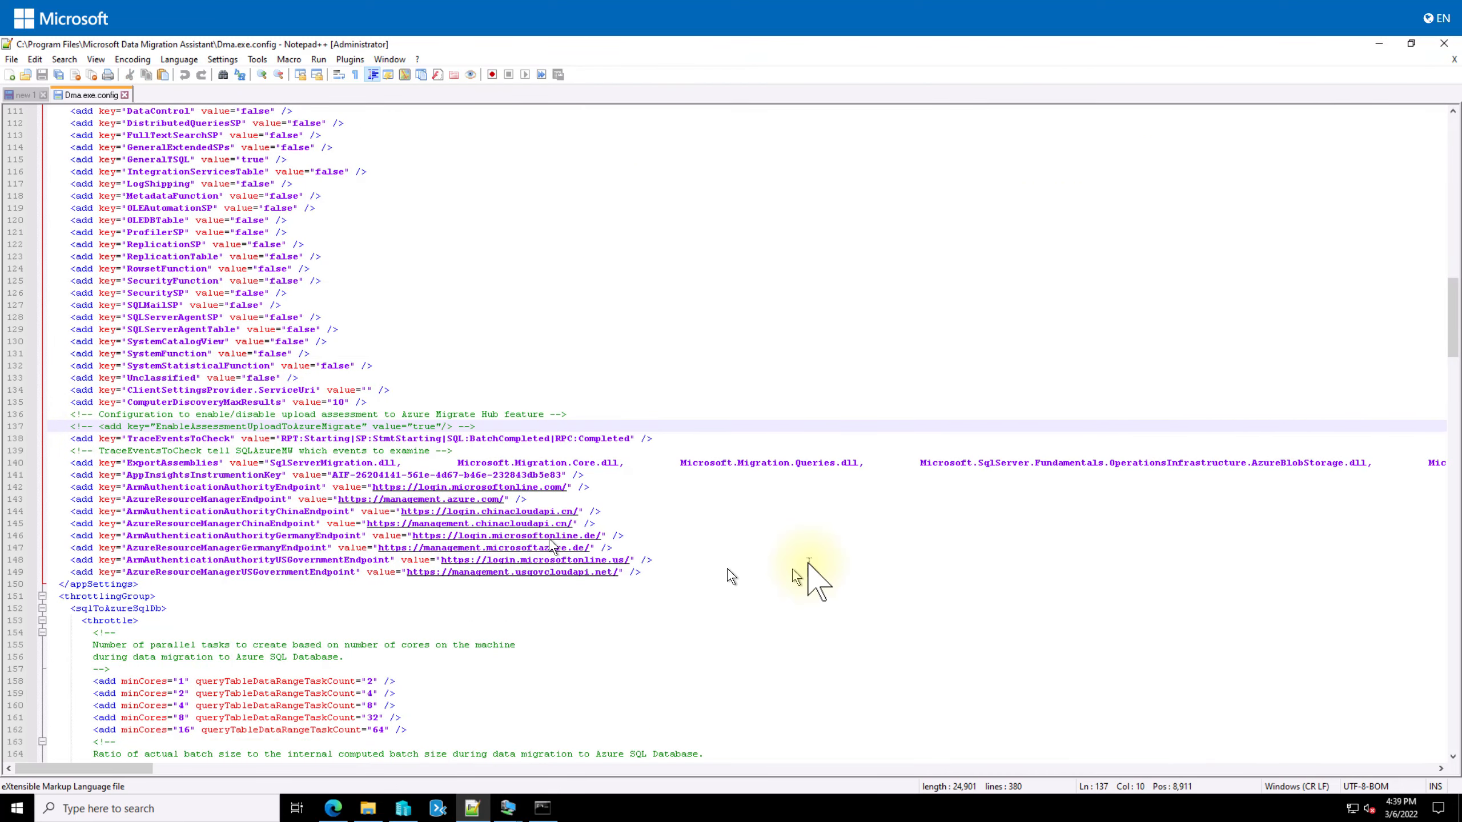
key("BackSpace")
key("BackSpace")
key("BackSpace")
key("BackSpace")
key("BackSpace")
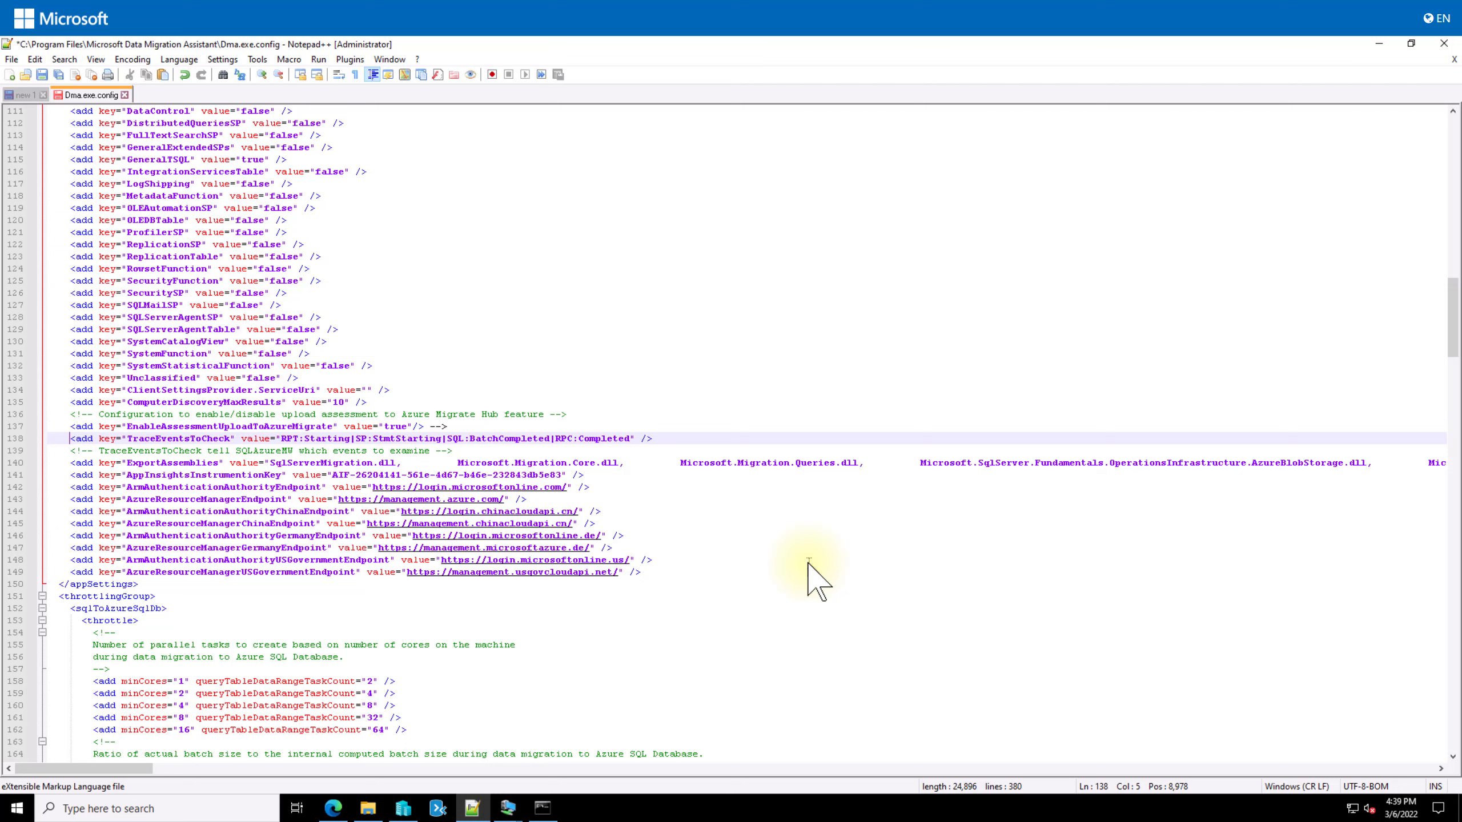
key("Up")
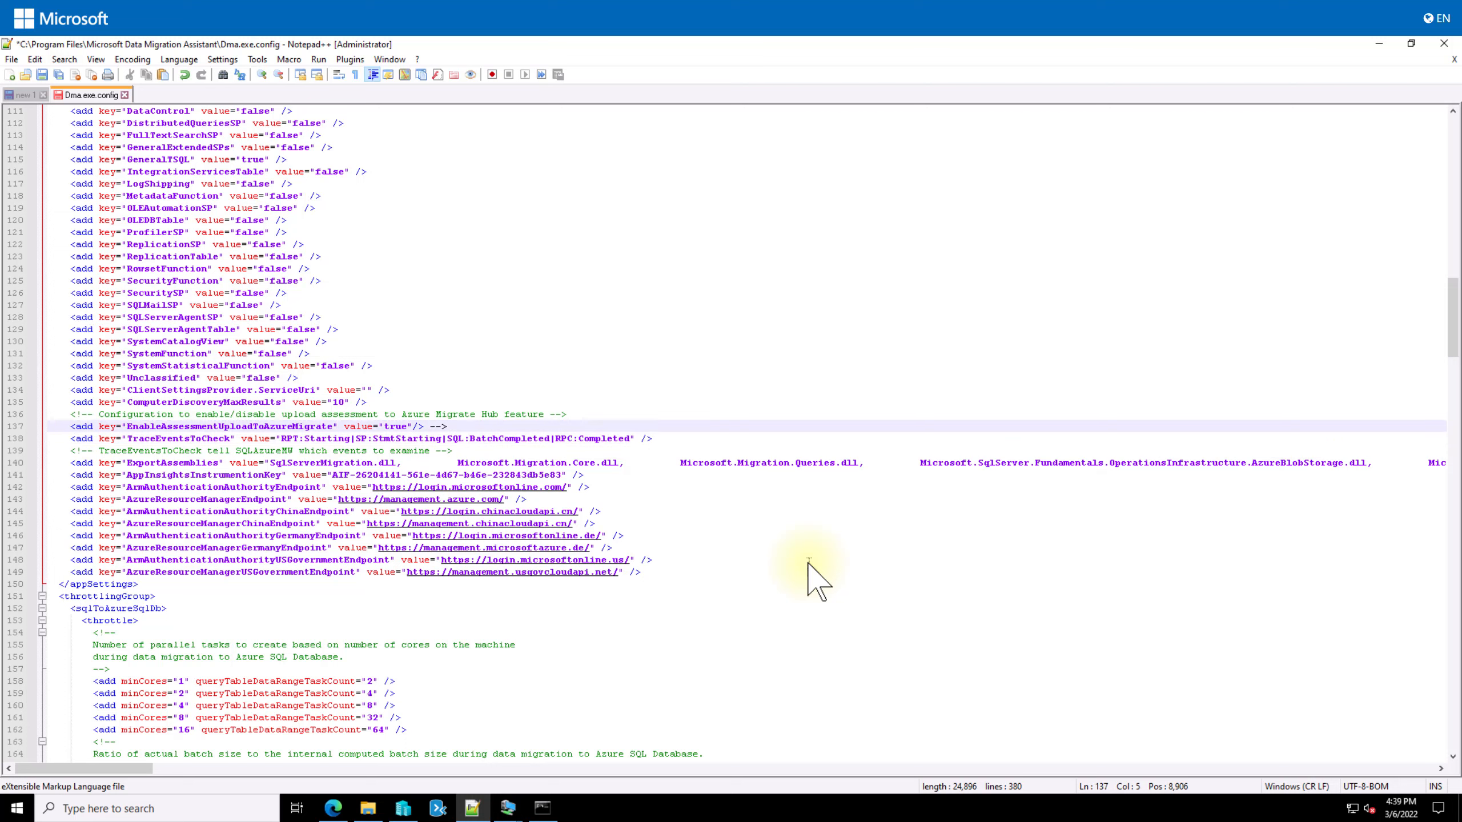
key("End")
key("BackSpace")
key("BackSpace")
key("ctrl+s")
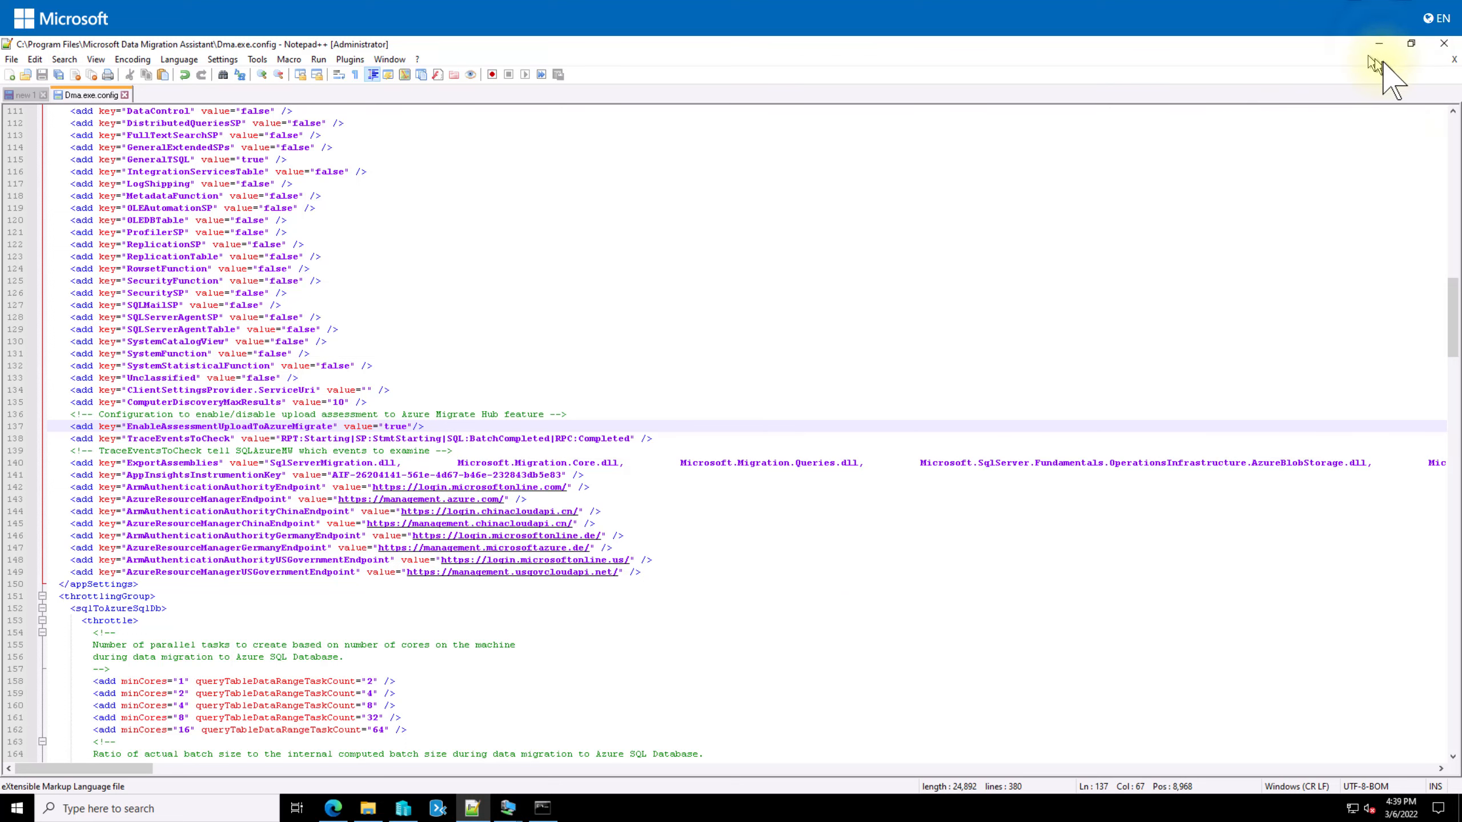
left_click(1379, 44)
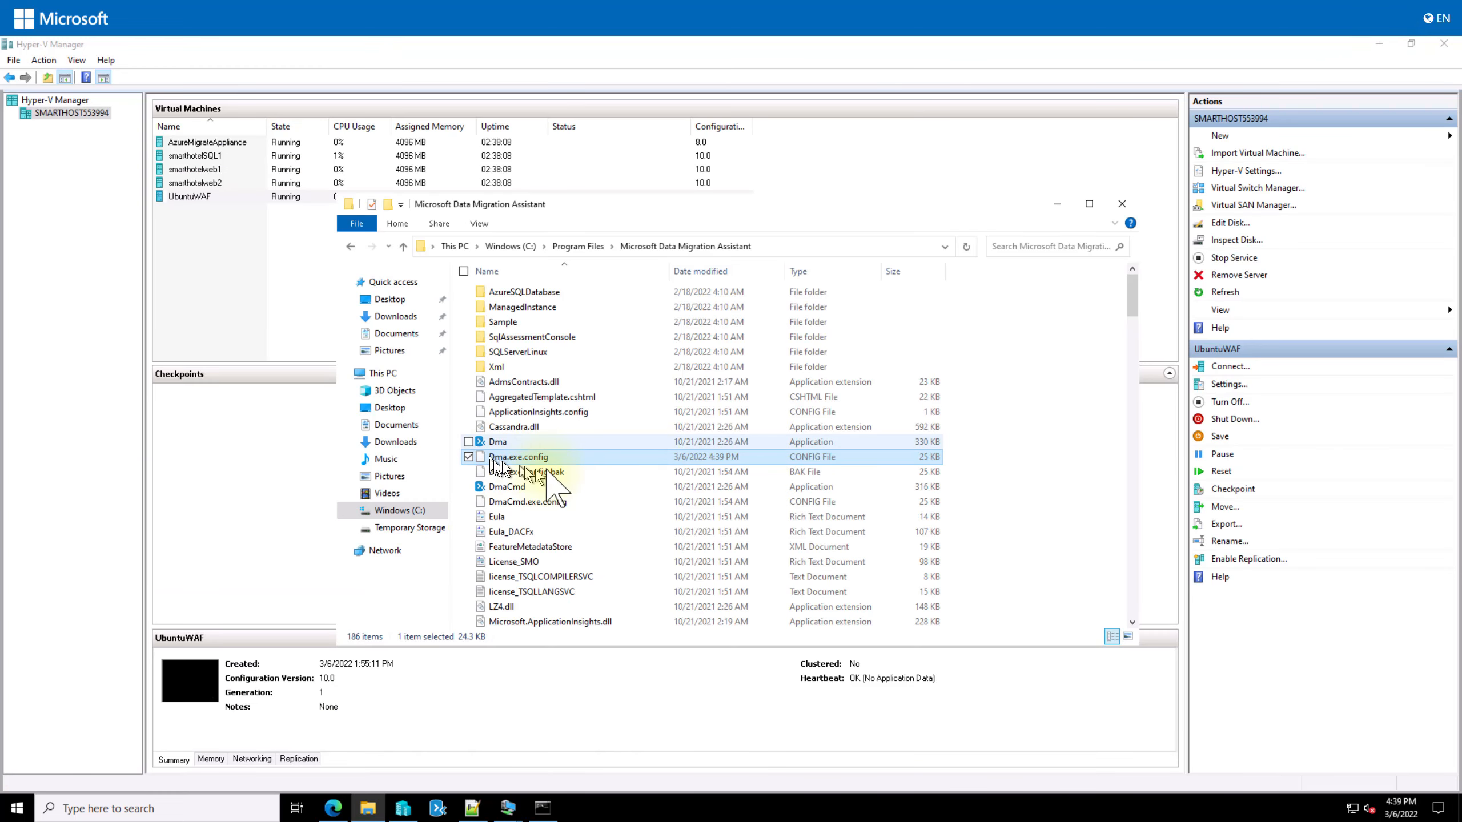
Step: Create the SmartHotelAssessment project: Database Engine assessment, SQL Server to Azure SQL Database
left_click(438, 808)
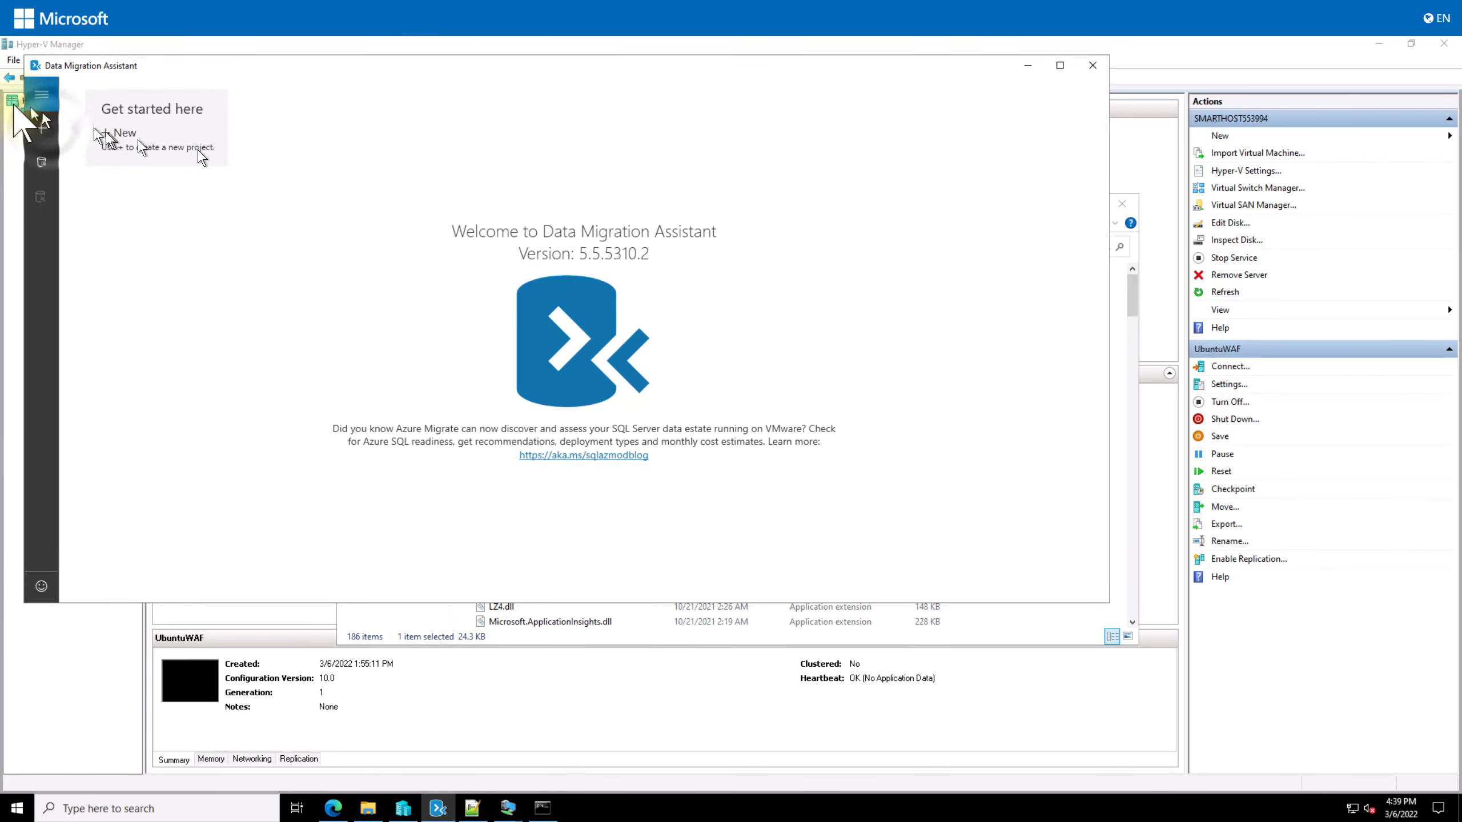
left_click(41, 128)
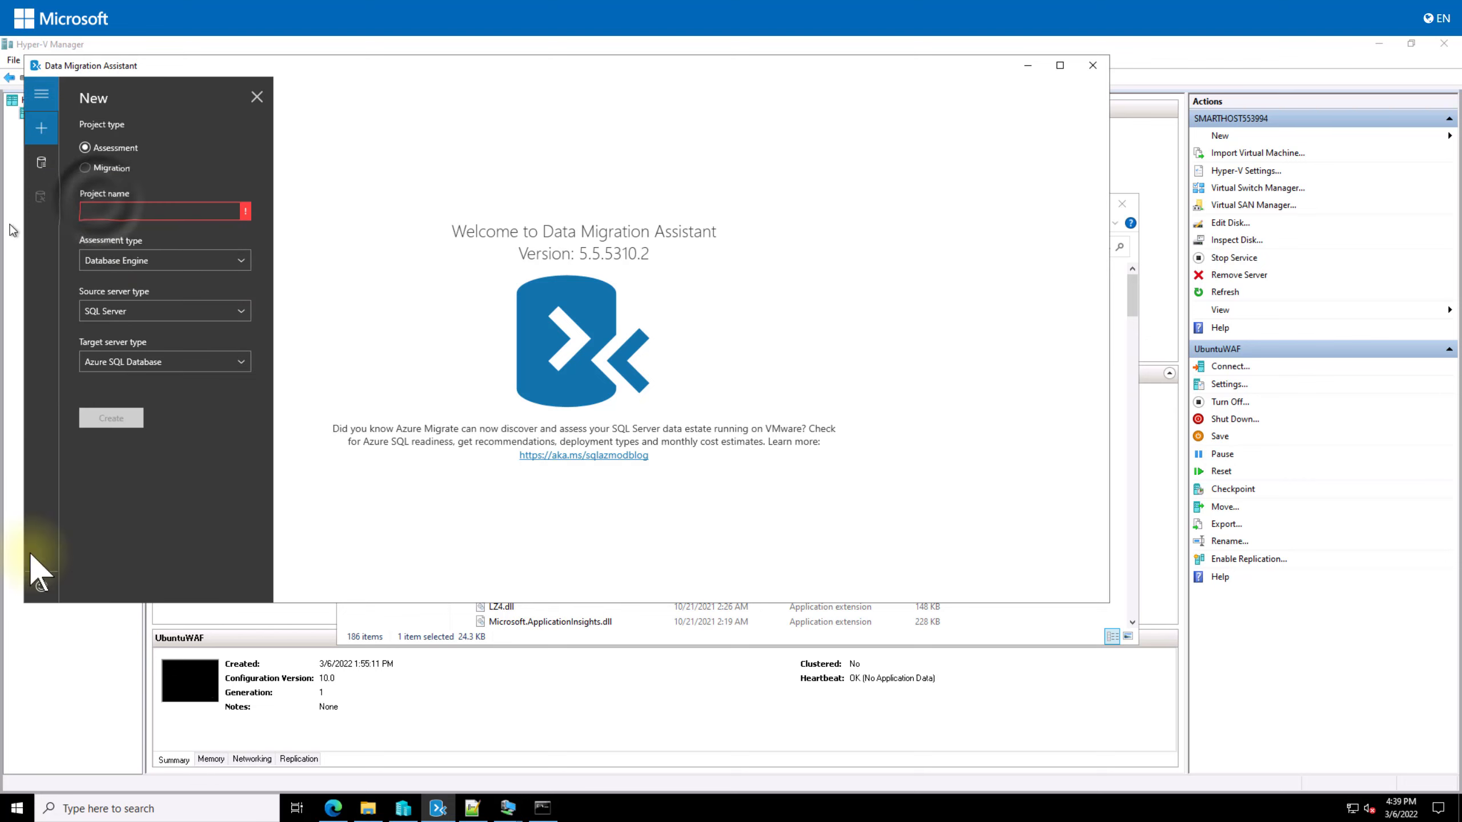
left_click(98, 210)
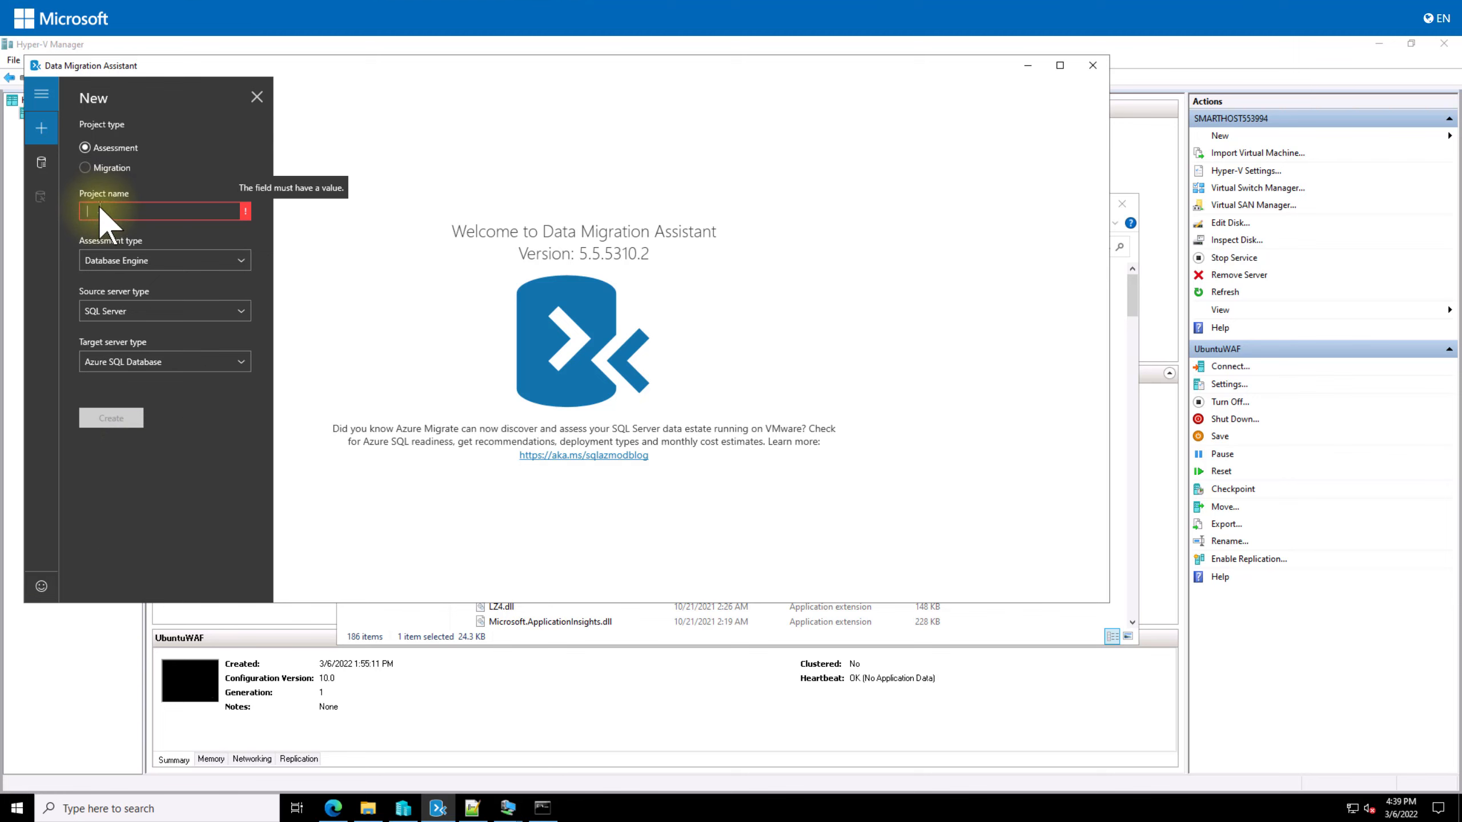
type("SmartHotelAssessment")
left_click(173, 261)
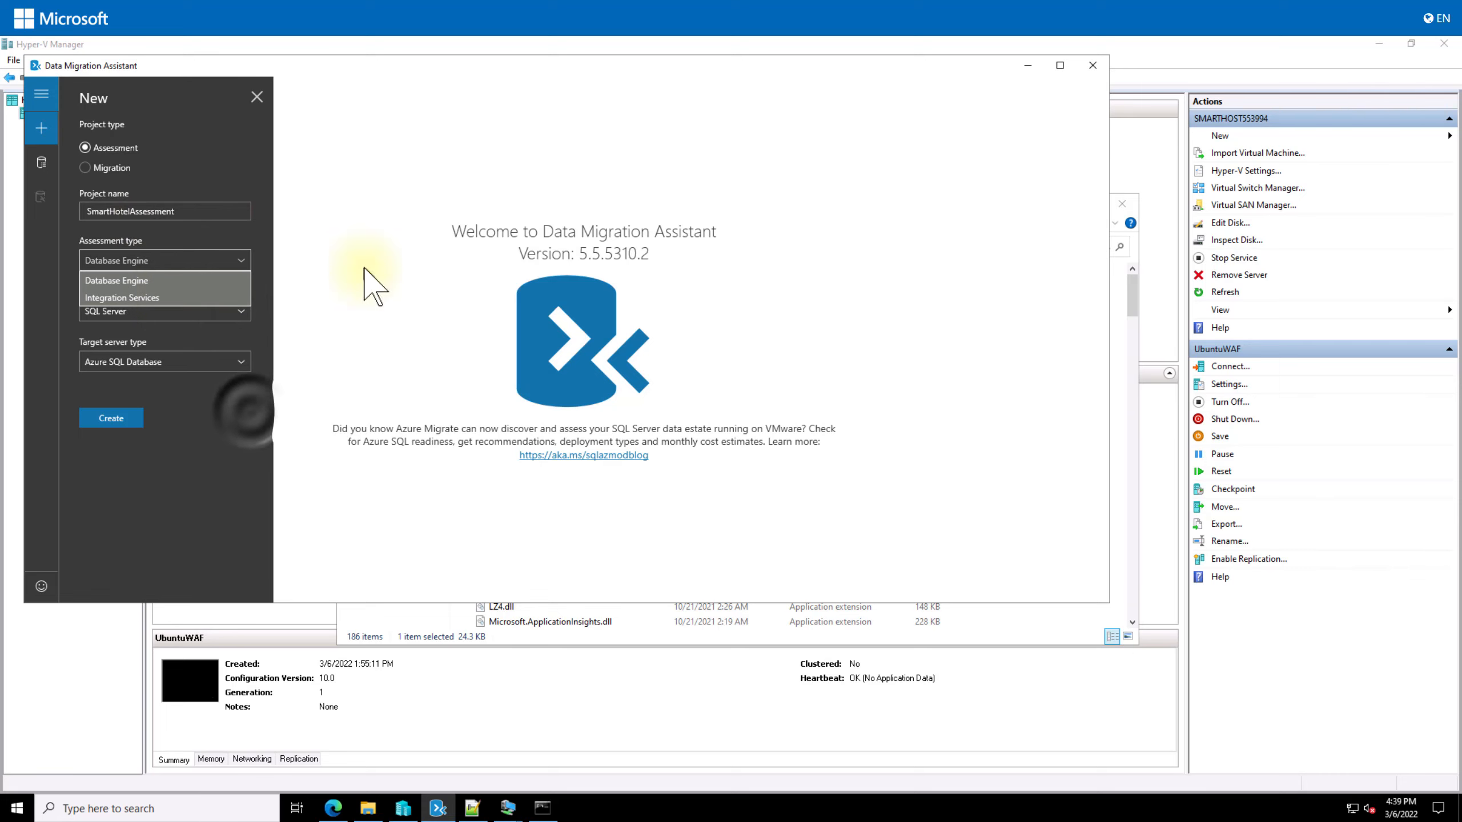
left_click(248, 407)
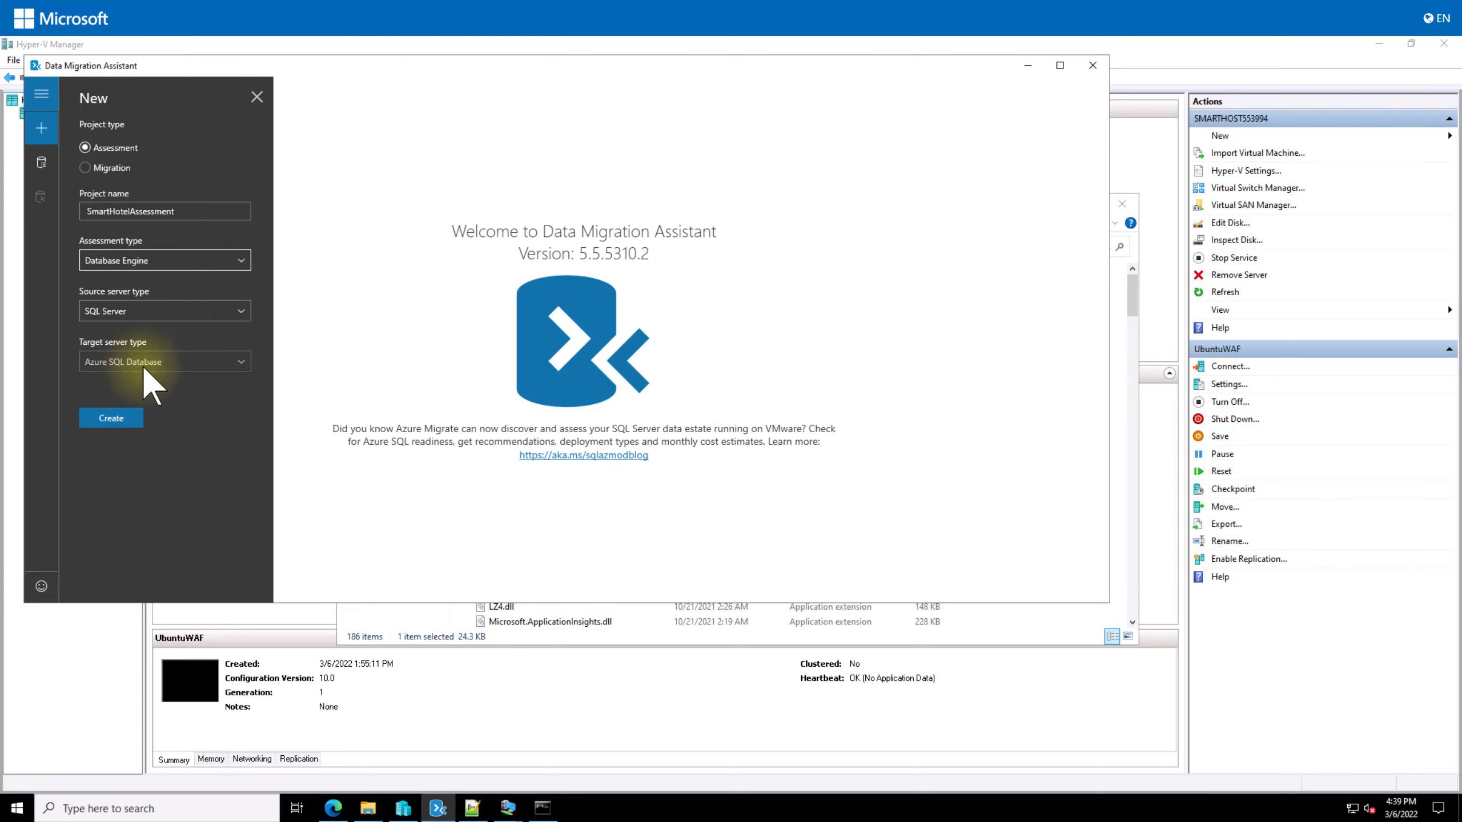
left_click(124, 416)
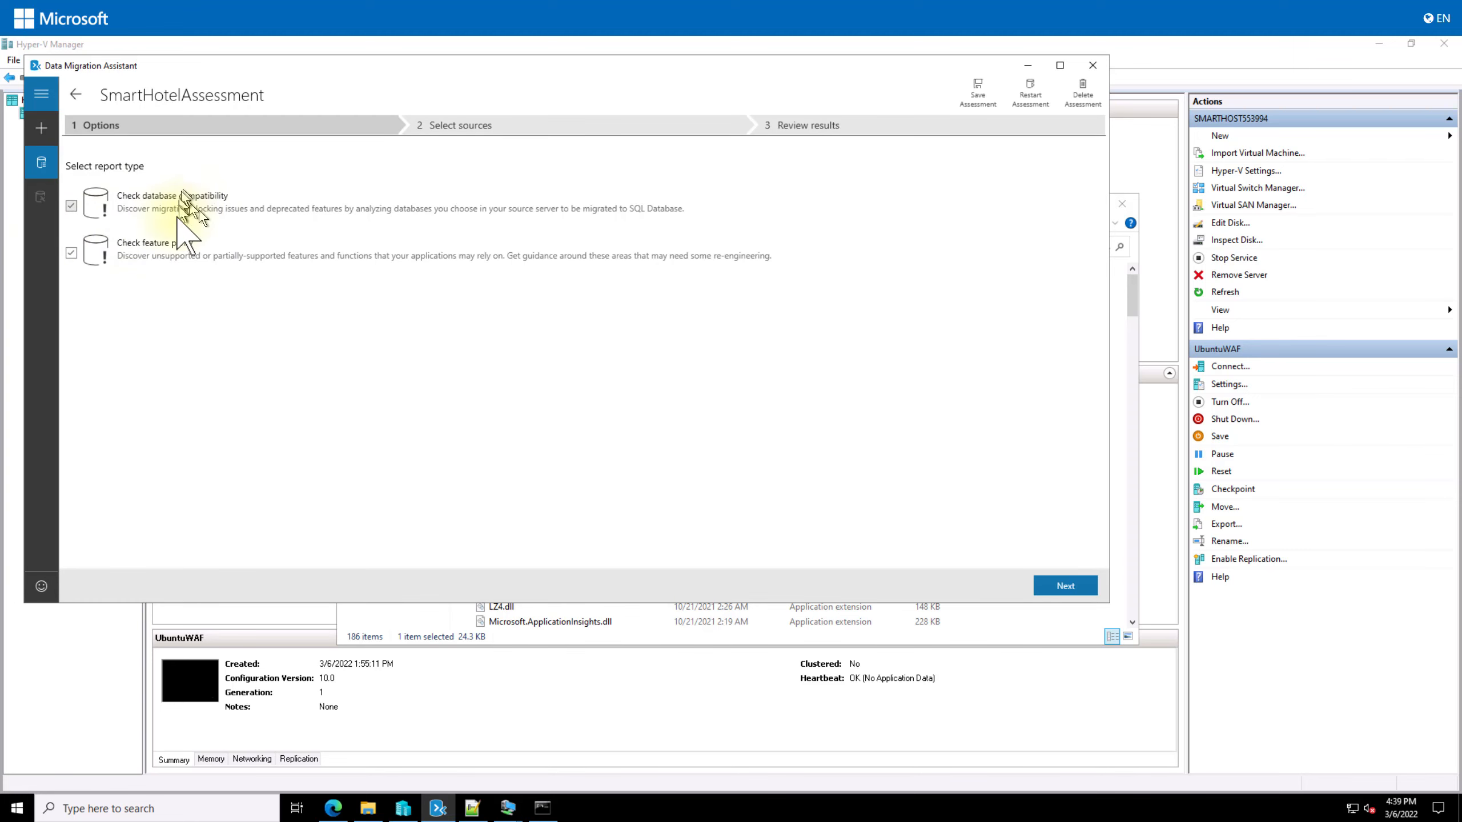
Step: Start a source connection to server 192.168.0.6 using SQL Server Authentication
left_click(1065, 586)
left_click(104, 153)
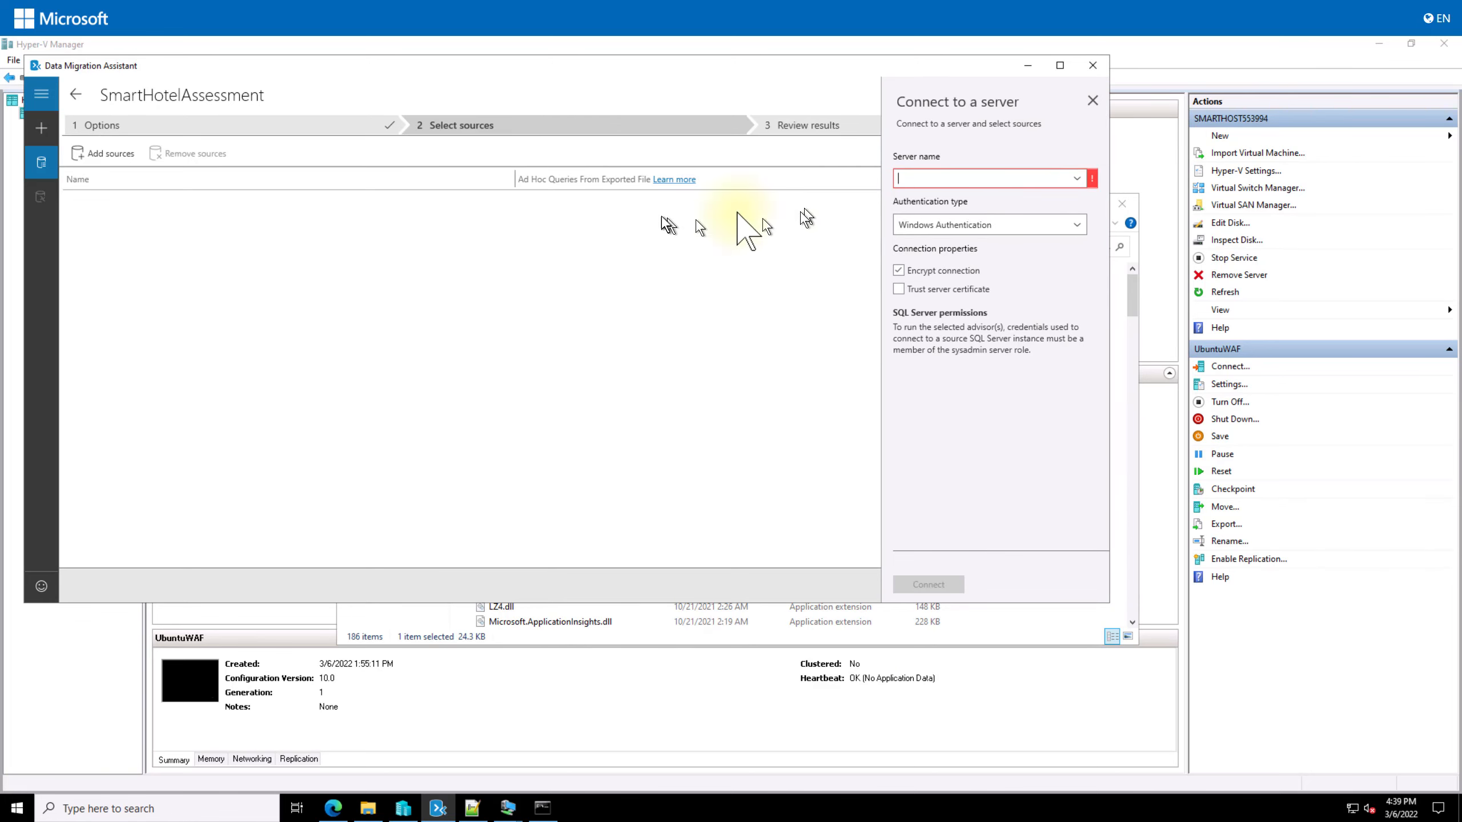
left_click(1067, 183)
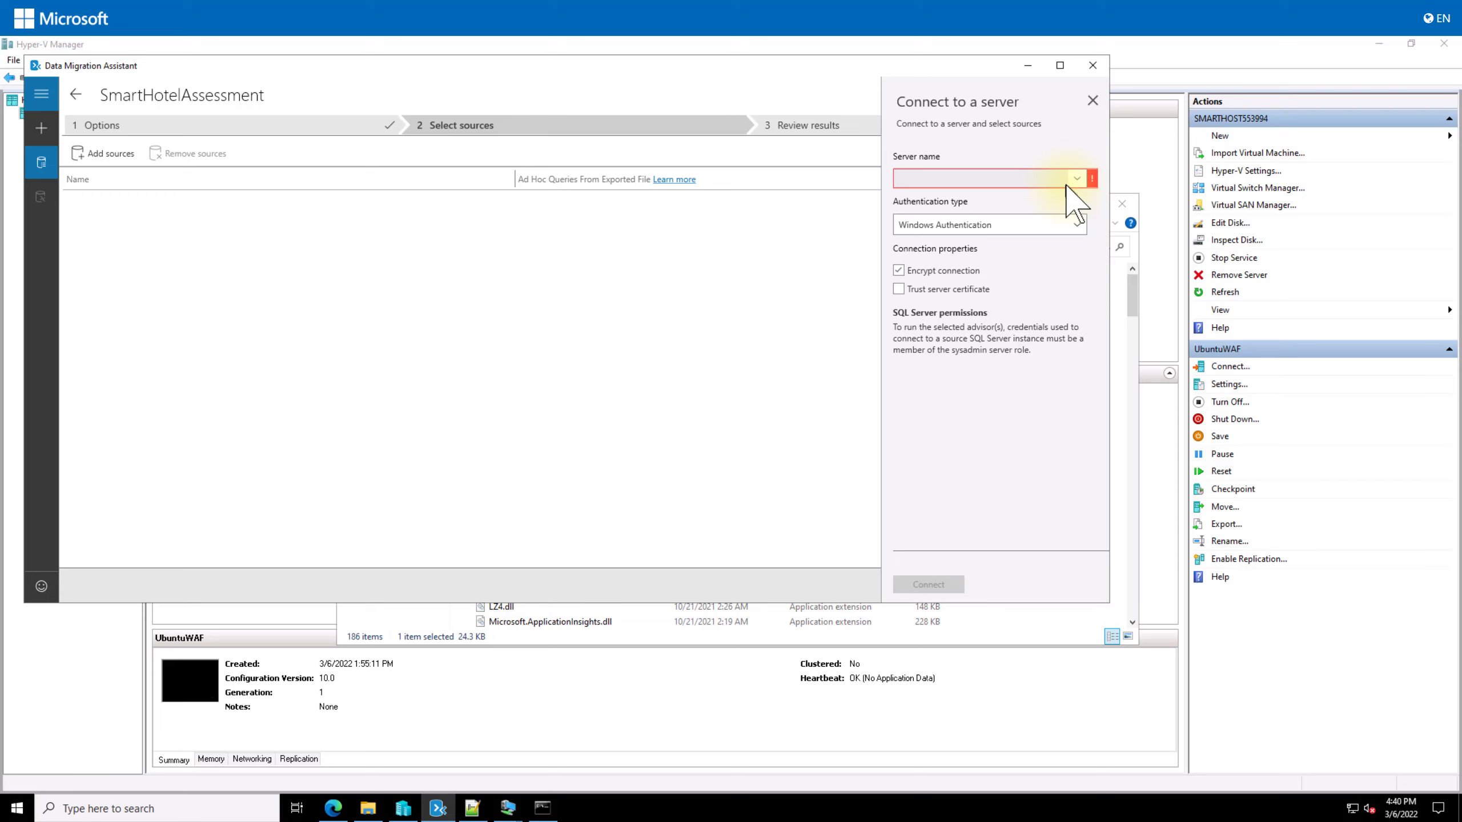
type("192.1")
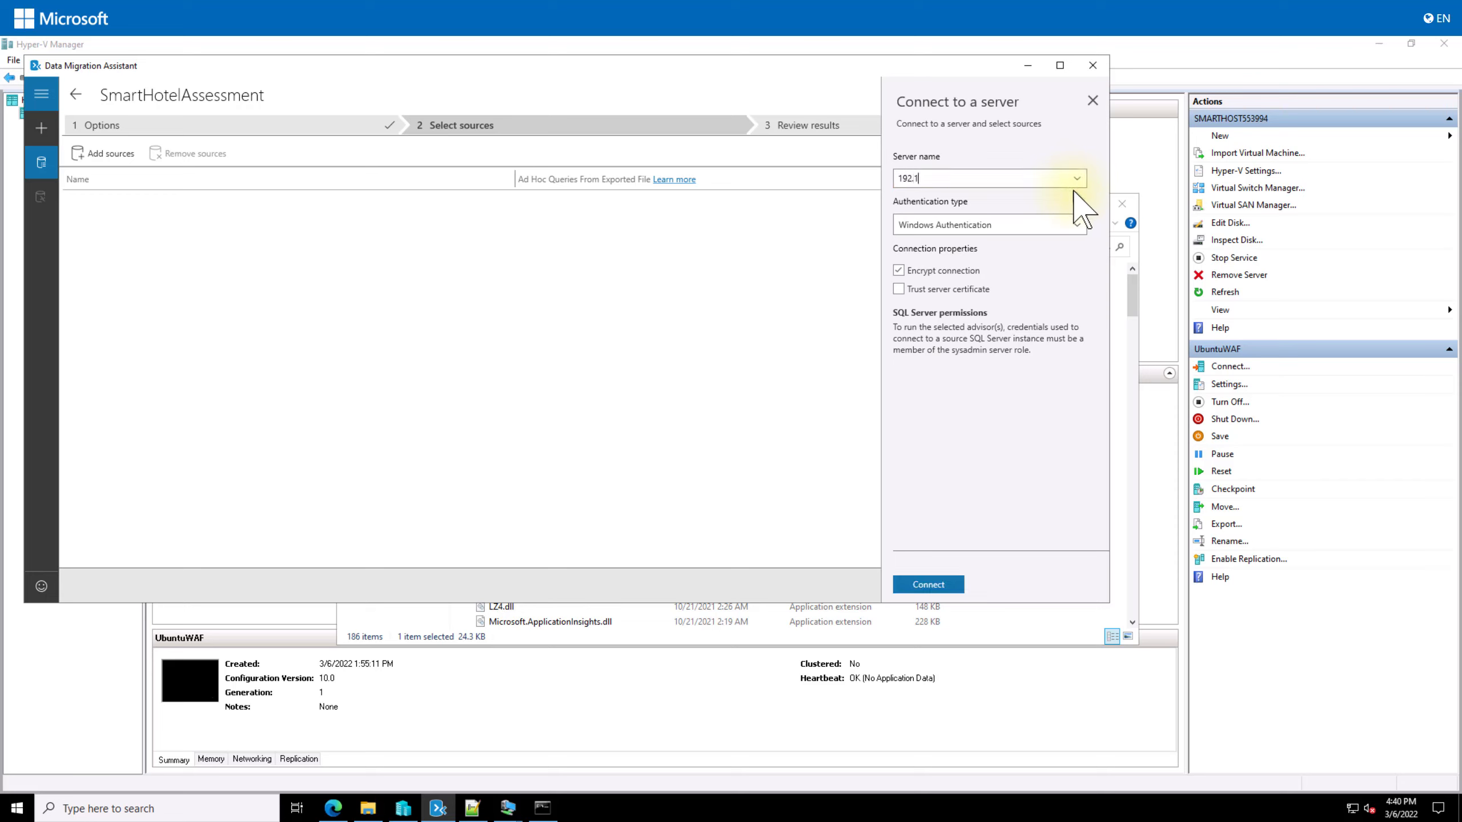
type("68.0.6")
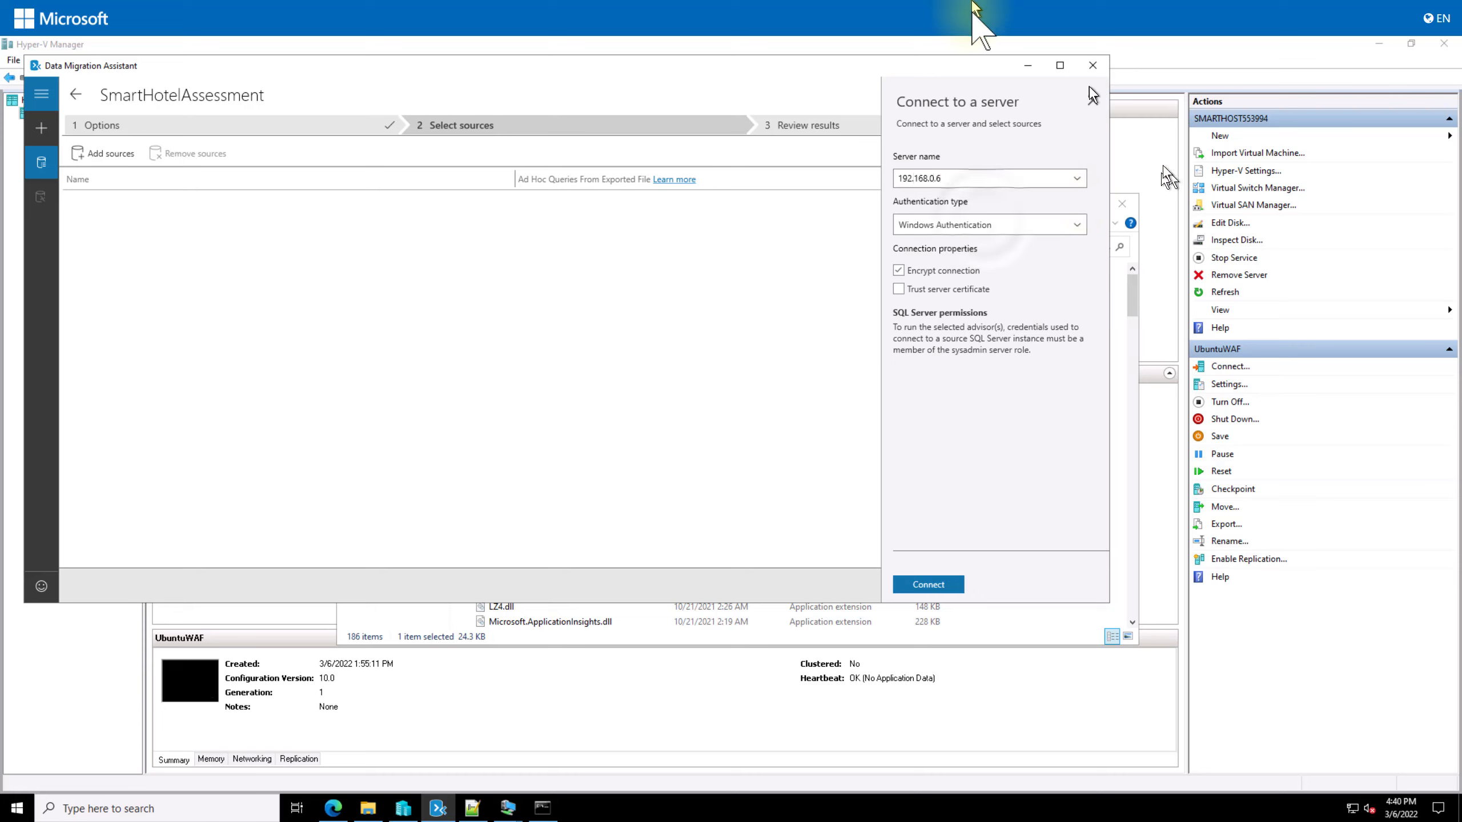
left_click(985, 225)
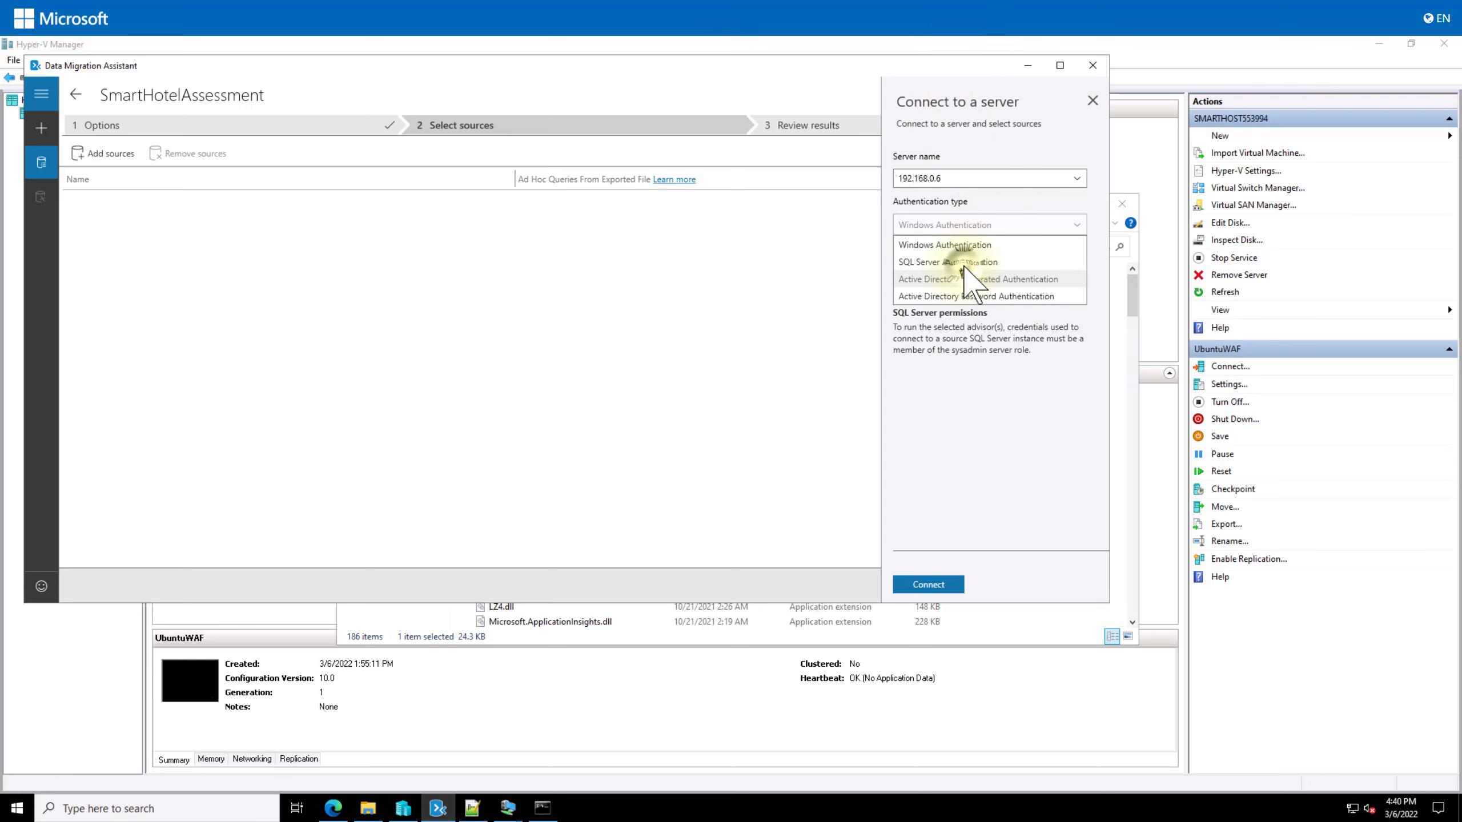
left_click(949, 262)
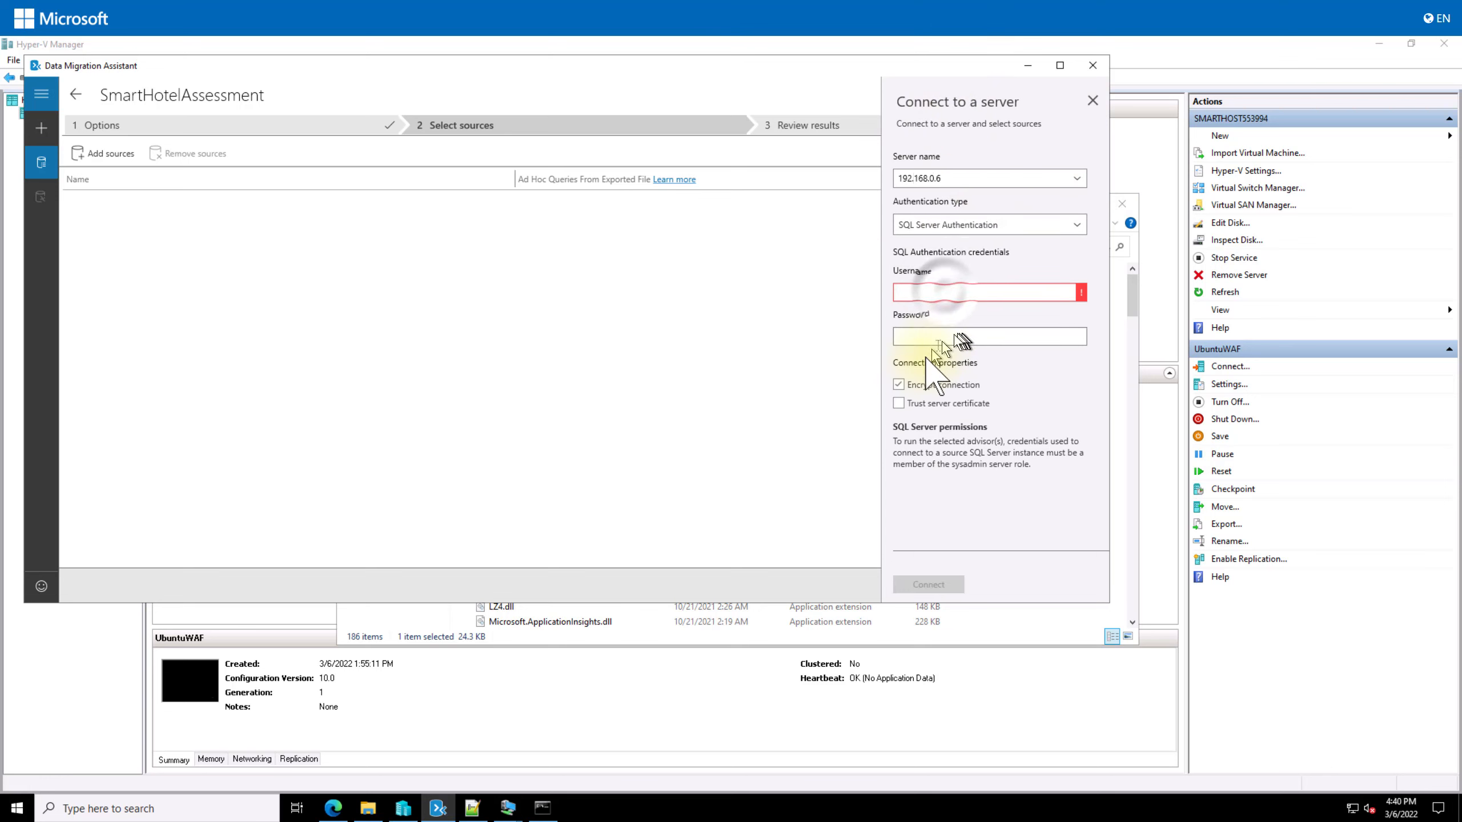
Step: Enter the SQL login and password, trust the certificate, connect, and add SmartHotel.Registration
left_click(945, 292)
type("sa")
key("Tab")
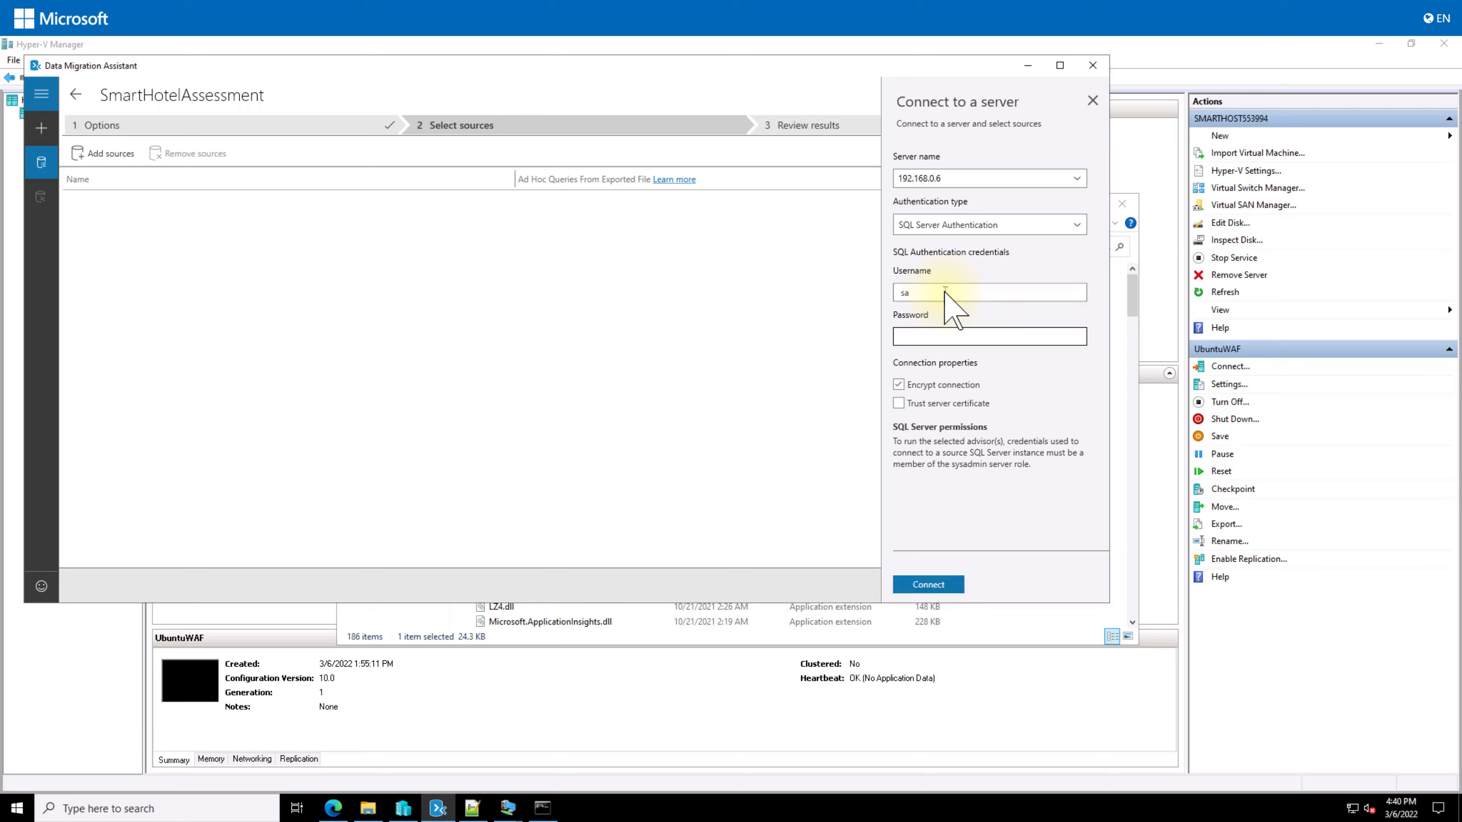
type("••••••••••••")
left_click(937, 403)
left_click(928, 584)
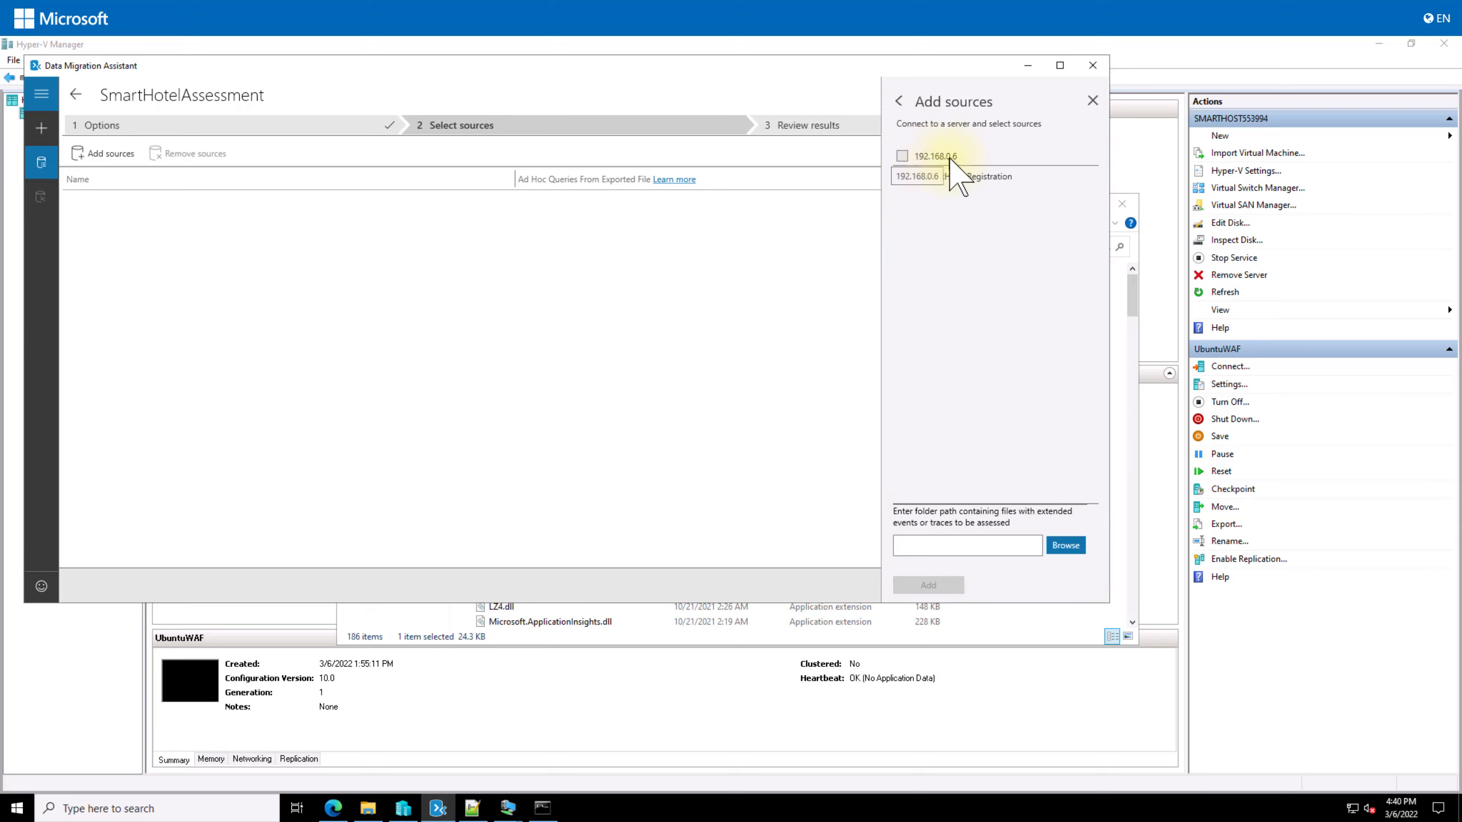
left_click(902, 155)
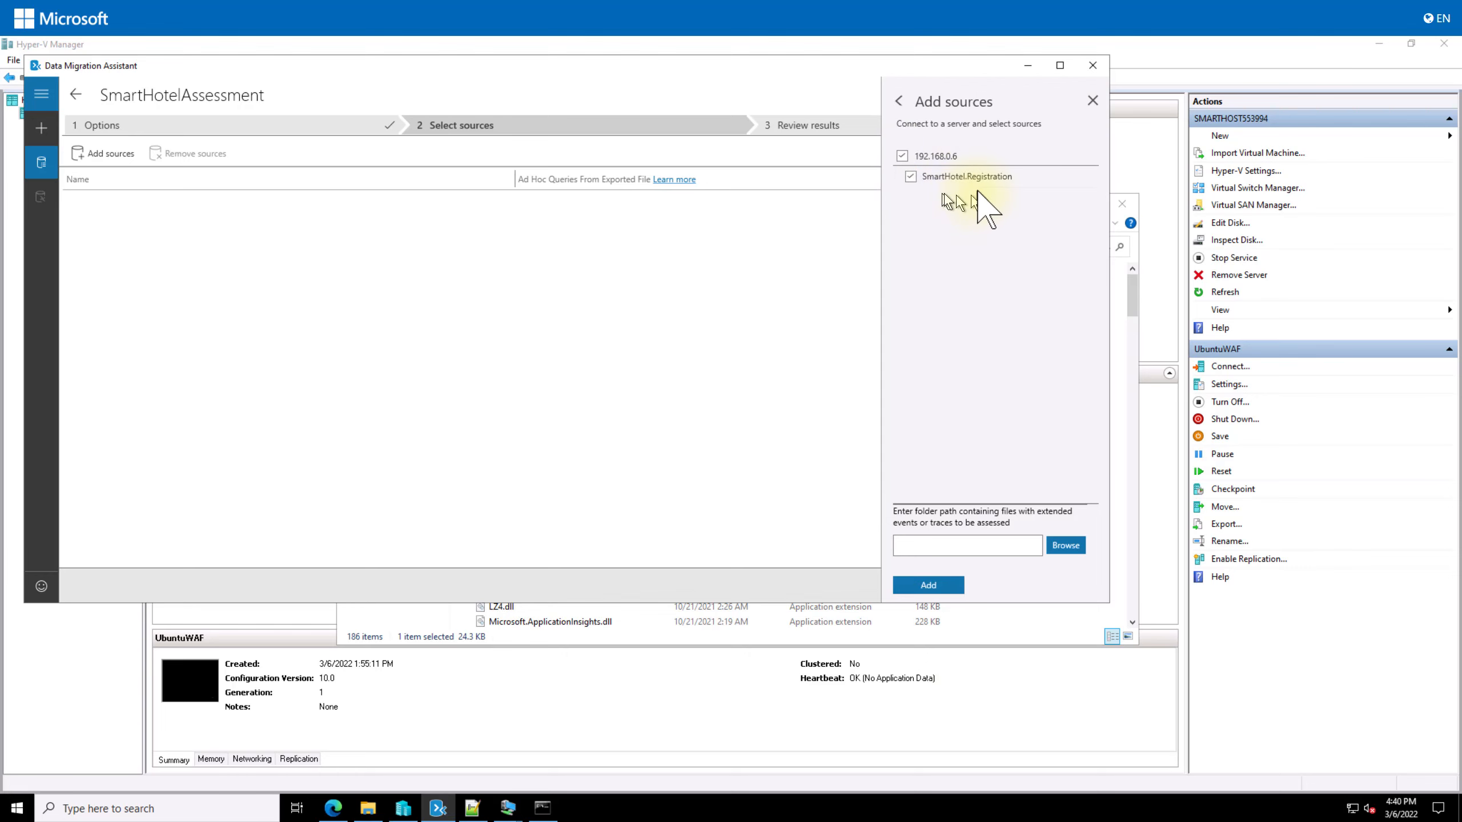
left_click(933, 585)
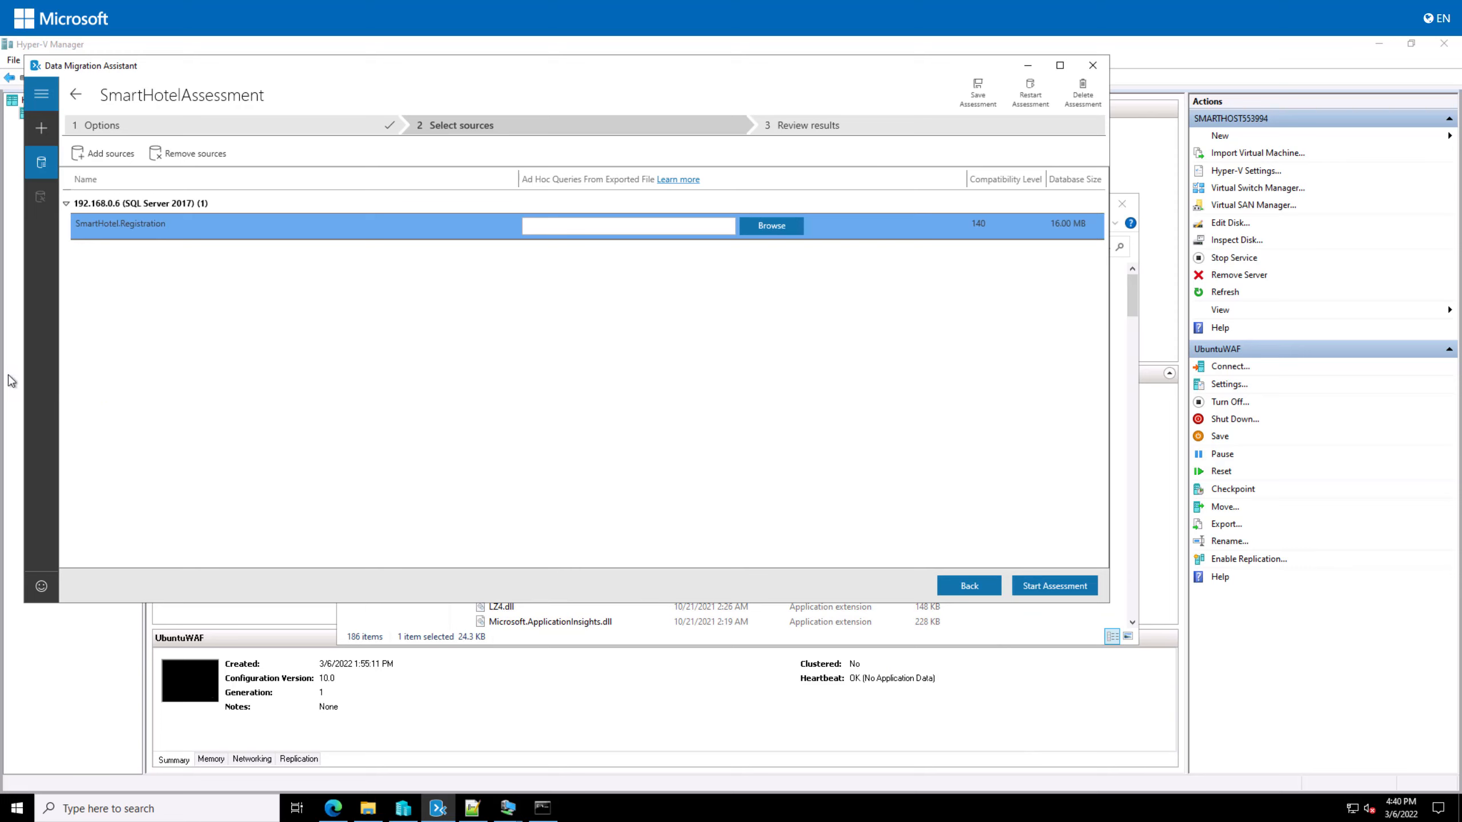
Step: Start the assessment and open the Service Broker unsupported-feature finding
left_click(1042, 586)
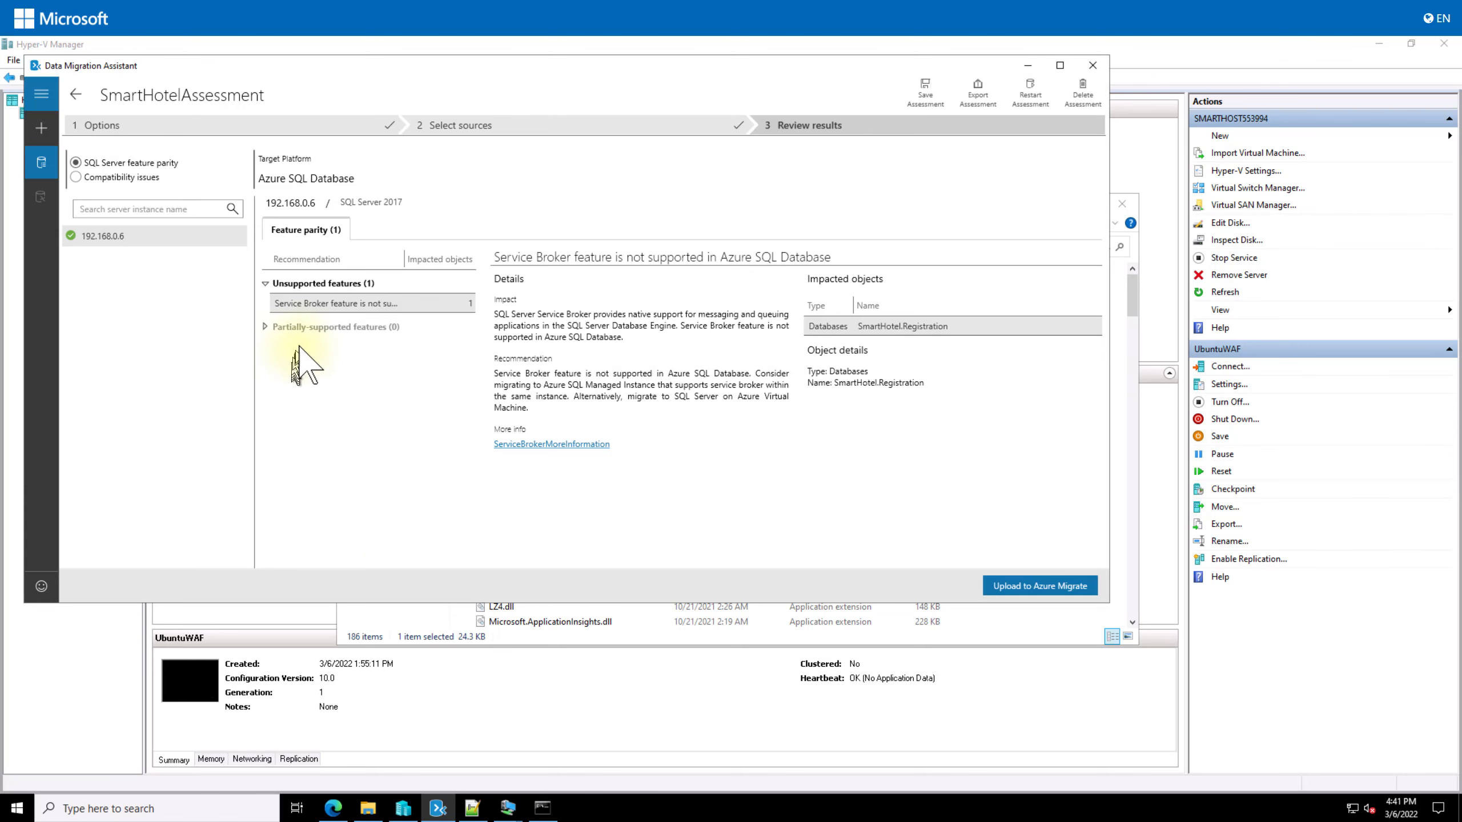
left_click(314, 305)
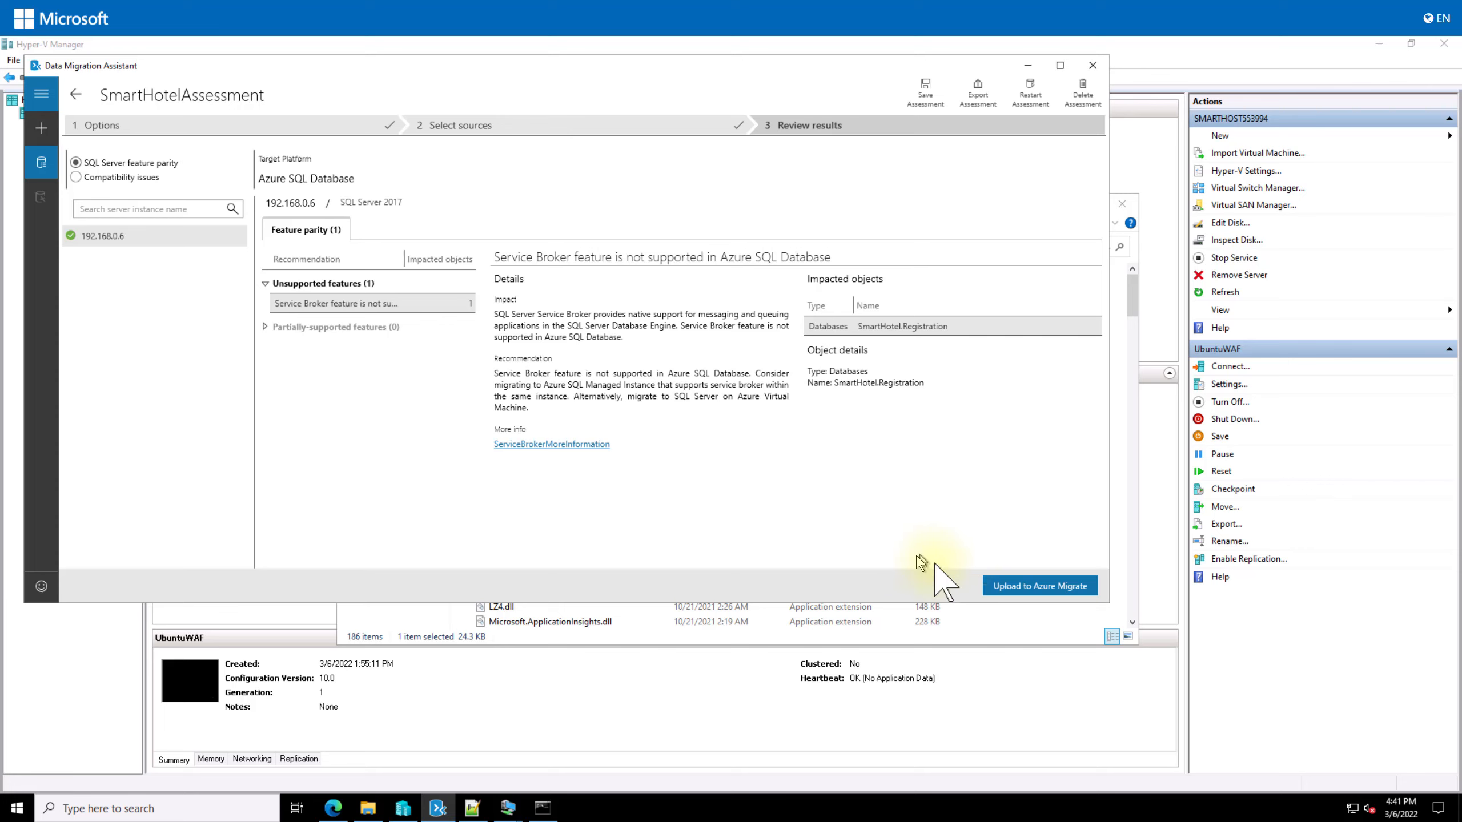
Step: Begin the Azure Migrate upload and sign in to Azure with the account e-mail and password
left_click(1050, 587)
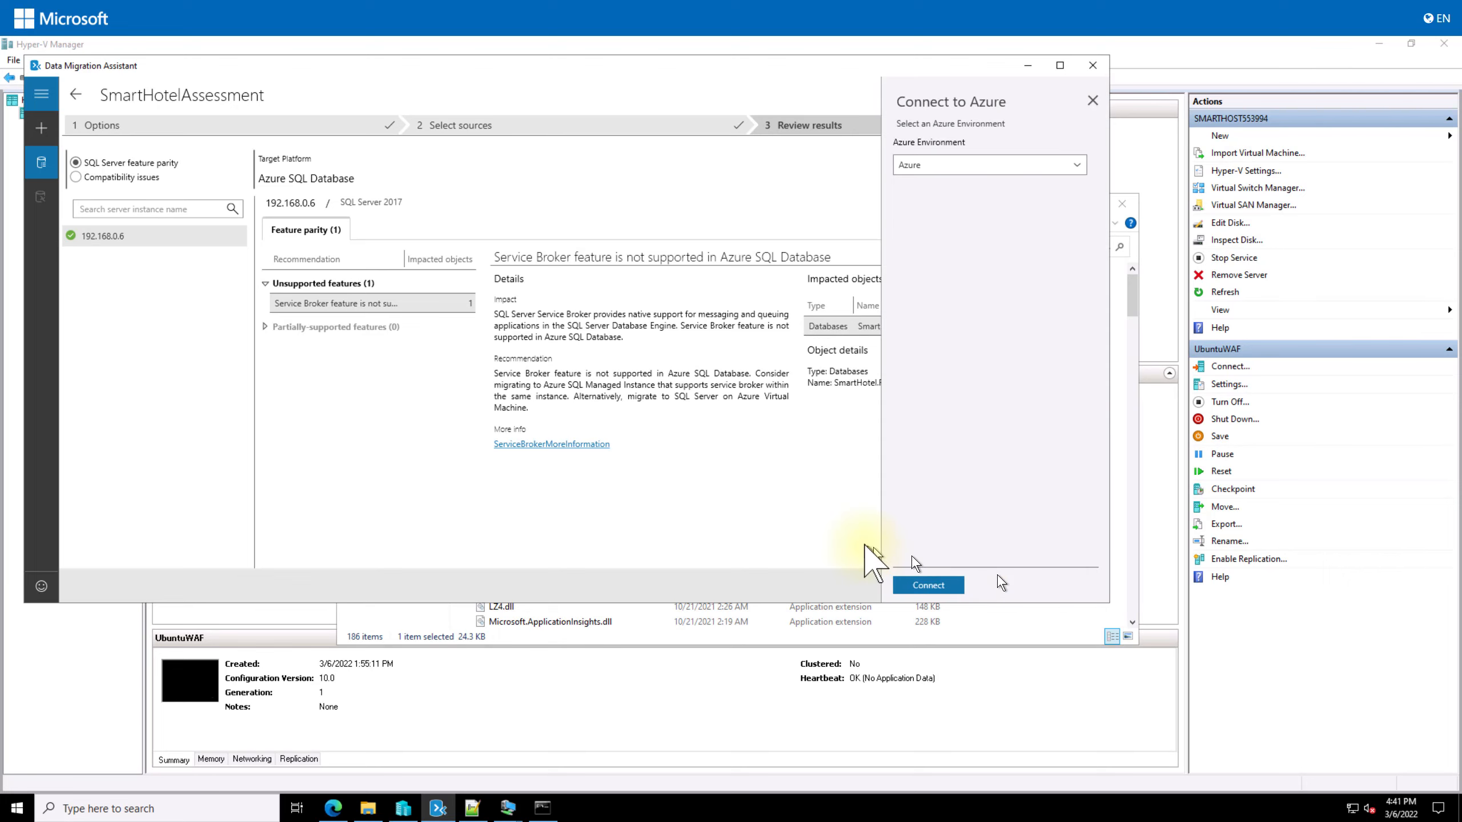
left_click(928, 585)
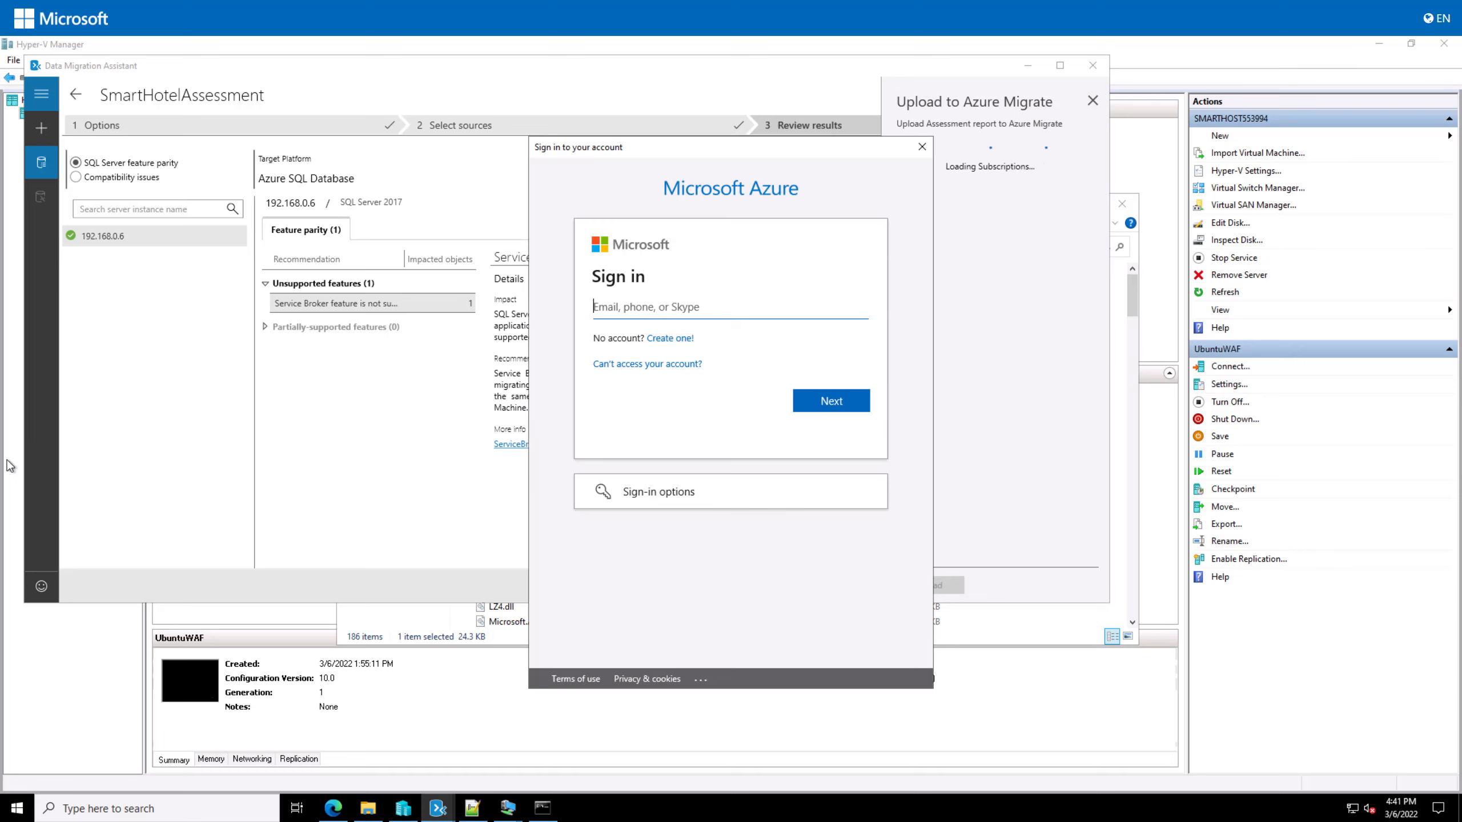
left_click(648, 306)
left_click(643, 306)
left_click(640, 307)
left_click(644, 308)
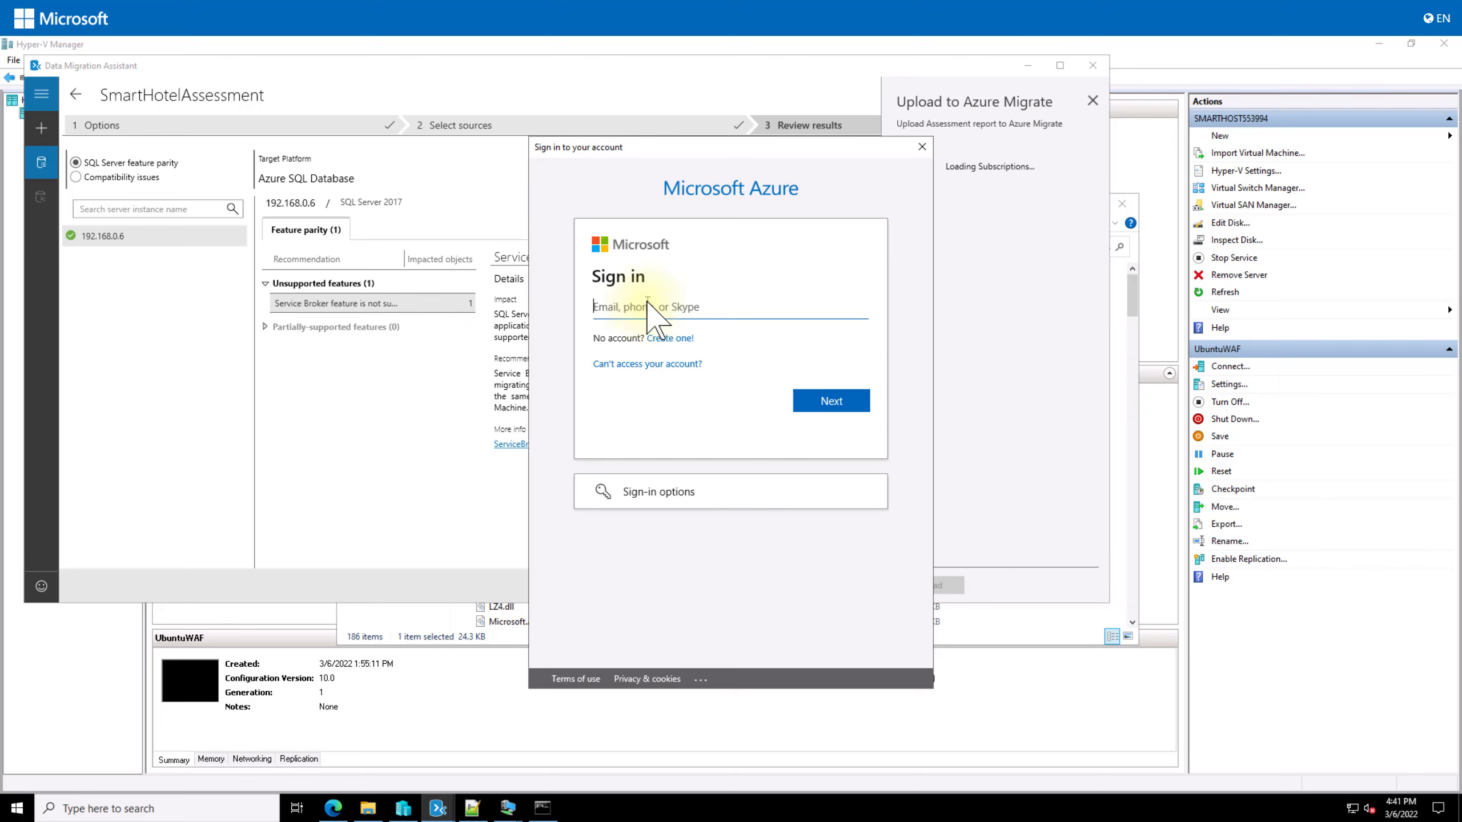
key("ctrl+v")
key("Return")
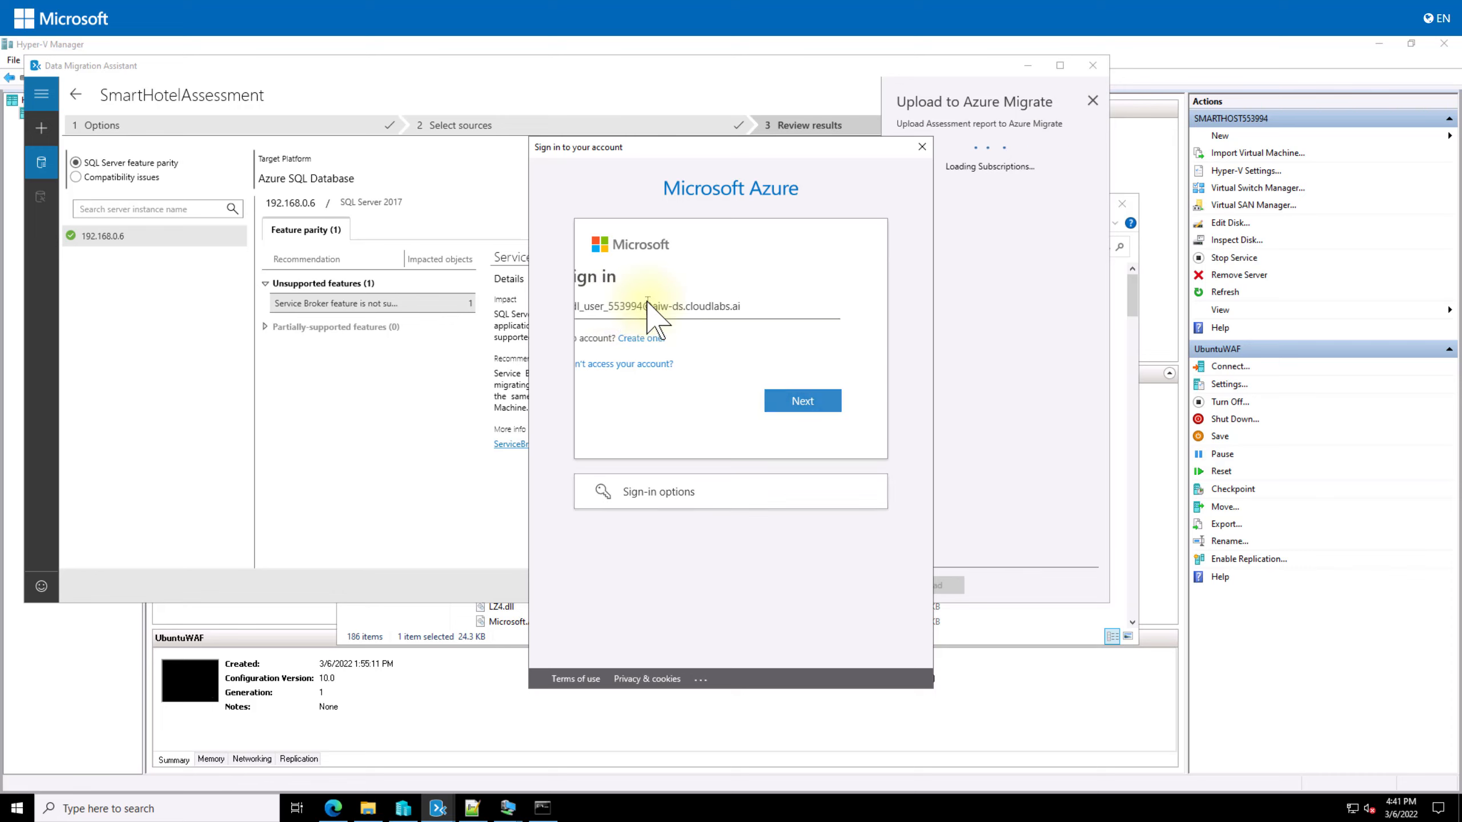
key("ctrl+v")
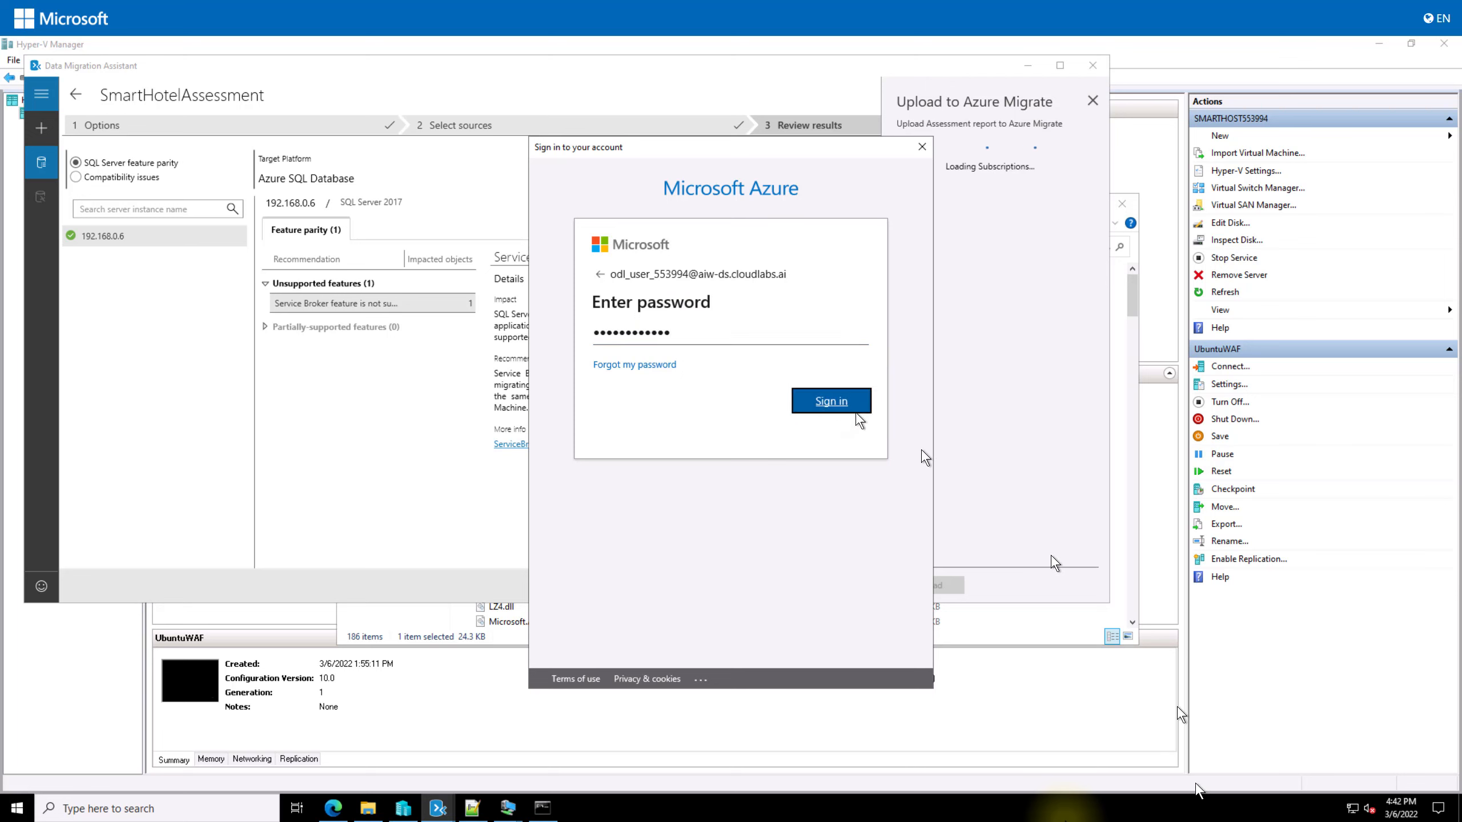
left_click(856, 413)
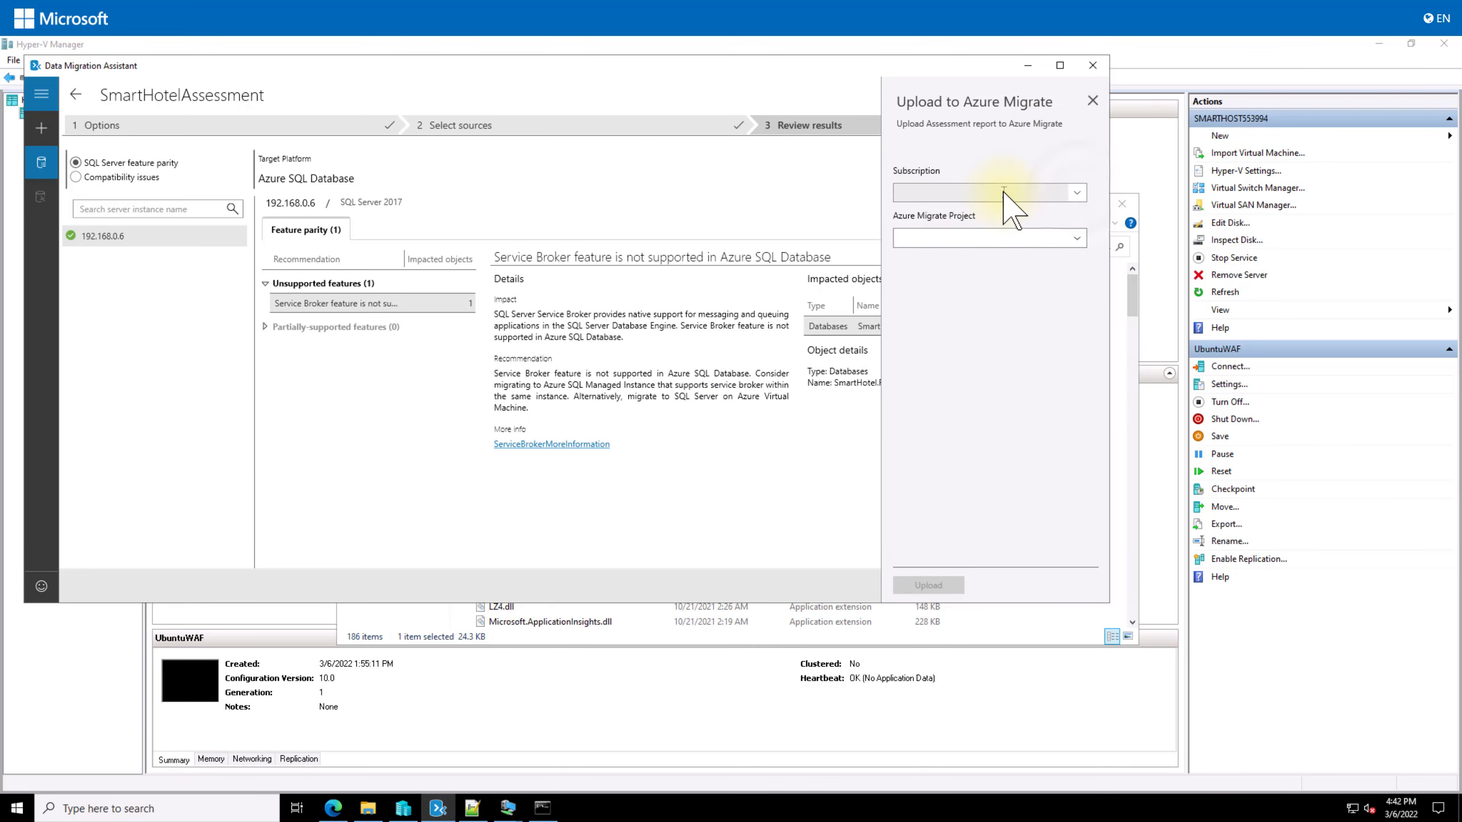
Step: Choose subscription CloudLabs AIW DS - 3057, upload the report, confirm, and minimise DMA
left_click(1078, 192)
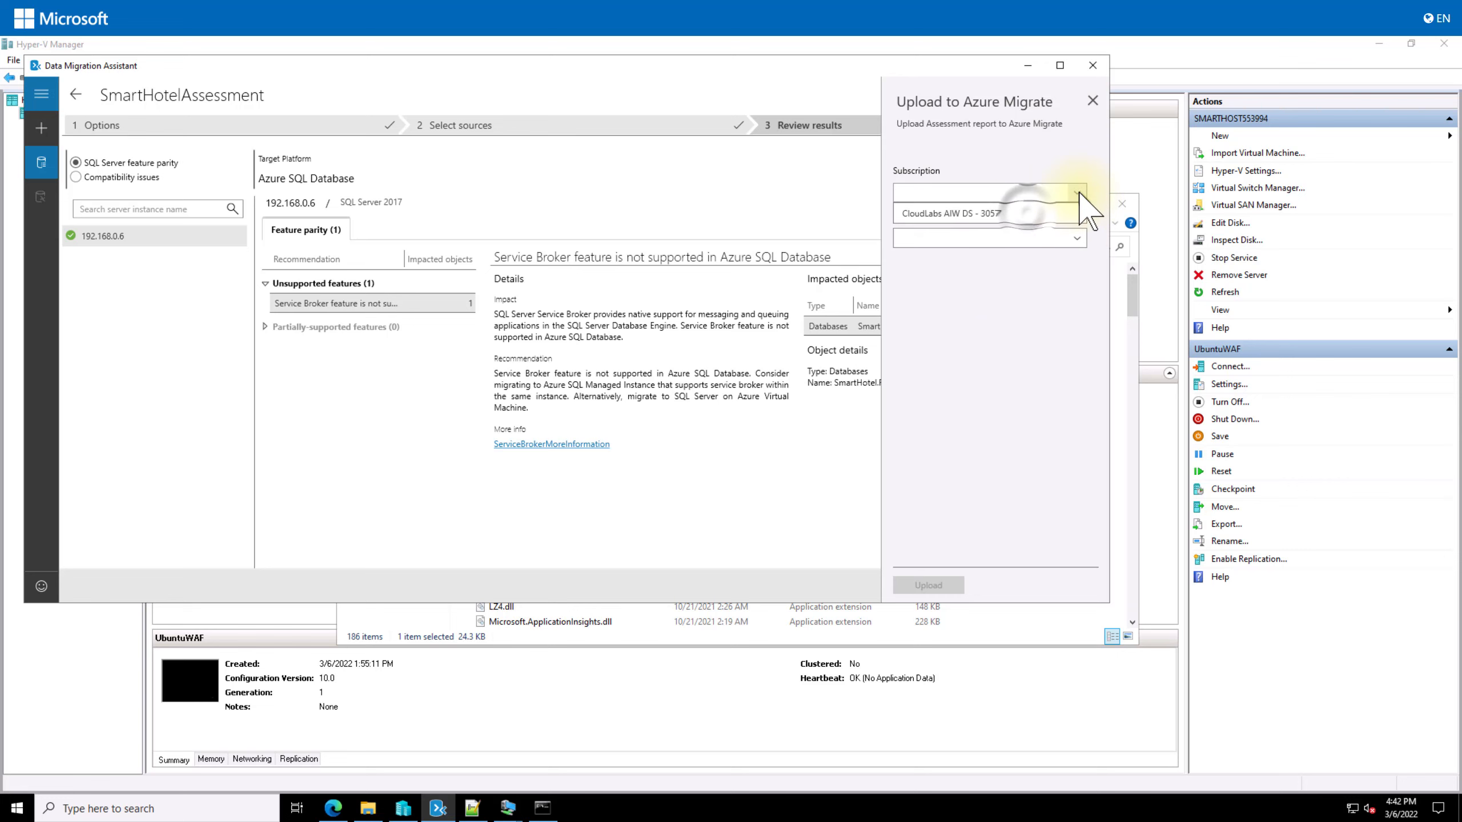
left_click(1036, 219)
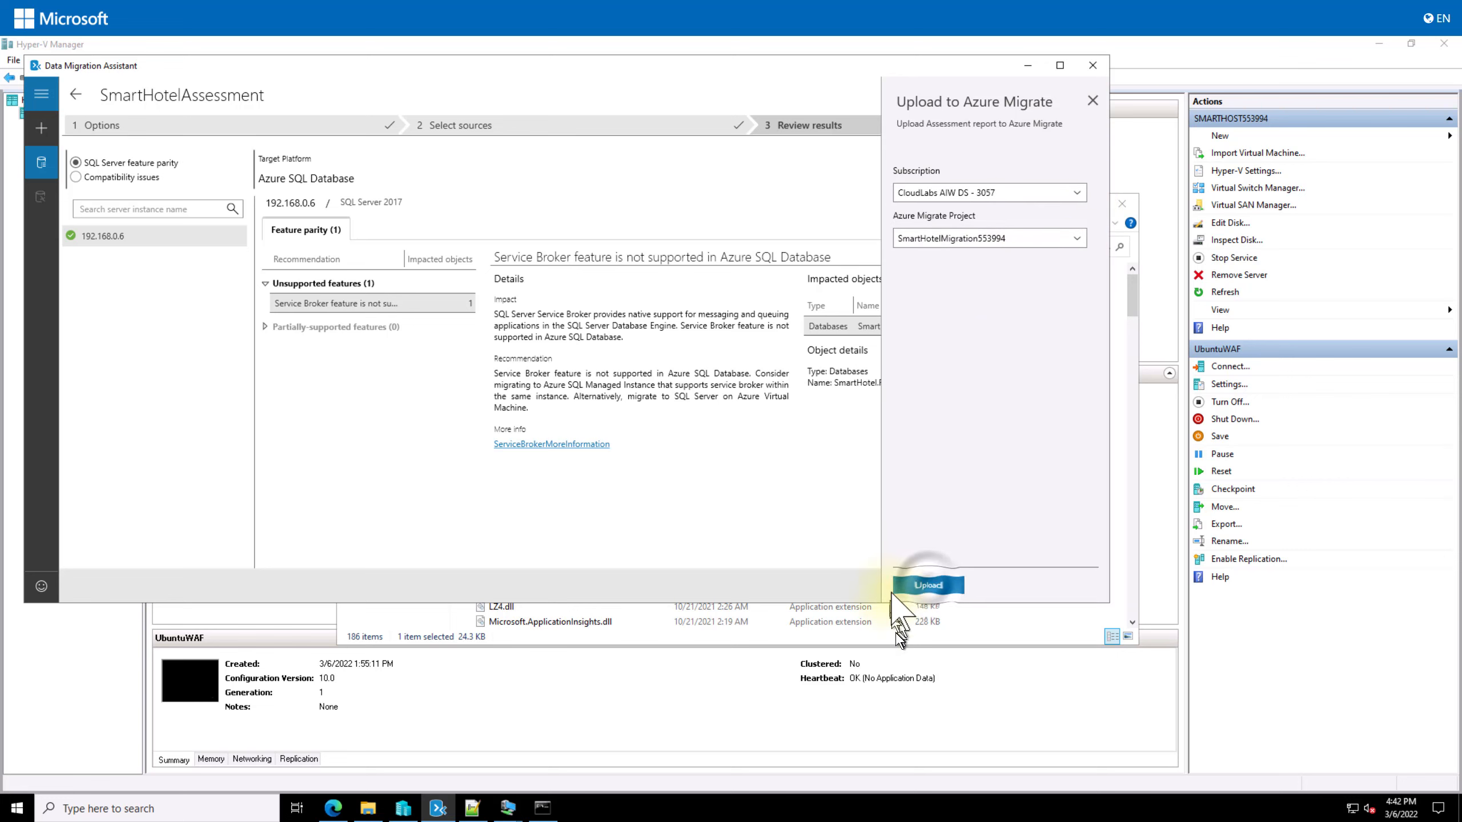
left_click(928, 585)
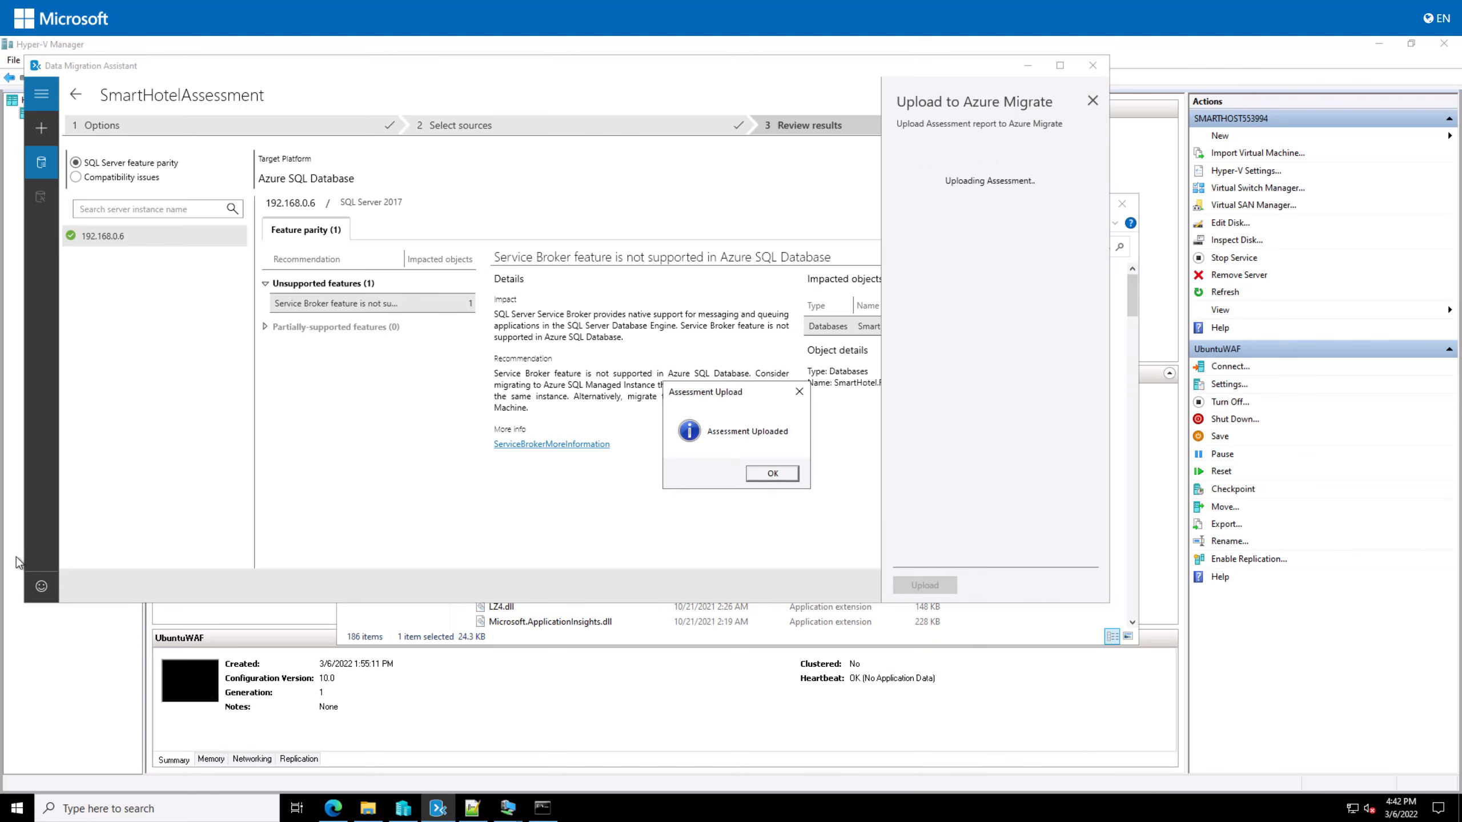
left_click(772, 474)
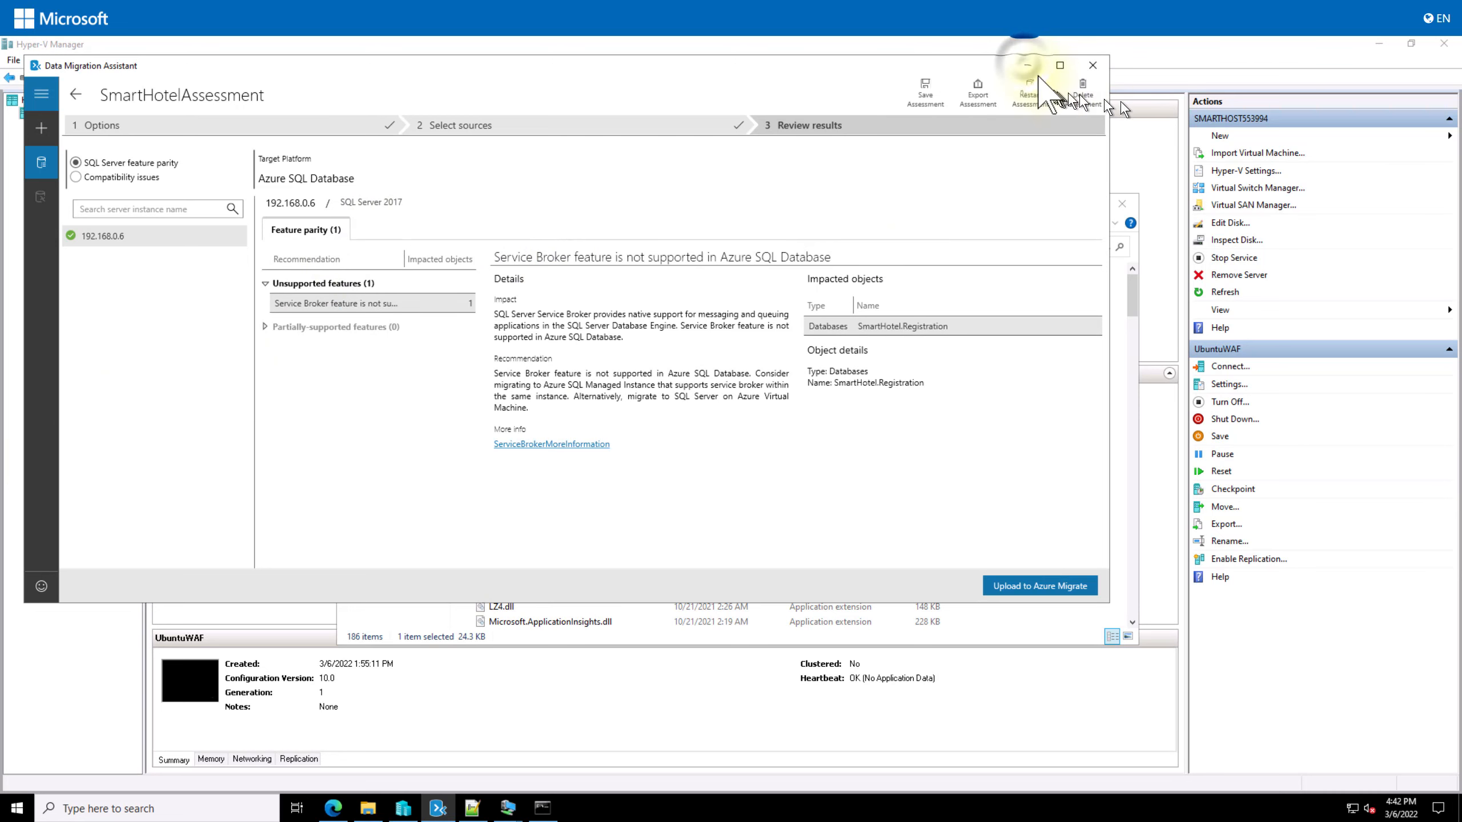
left_click(1028, 65)
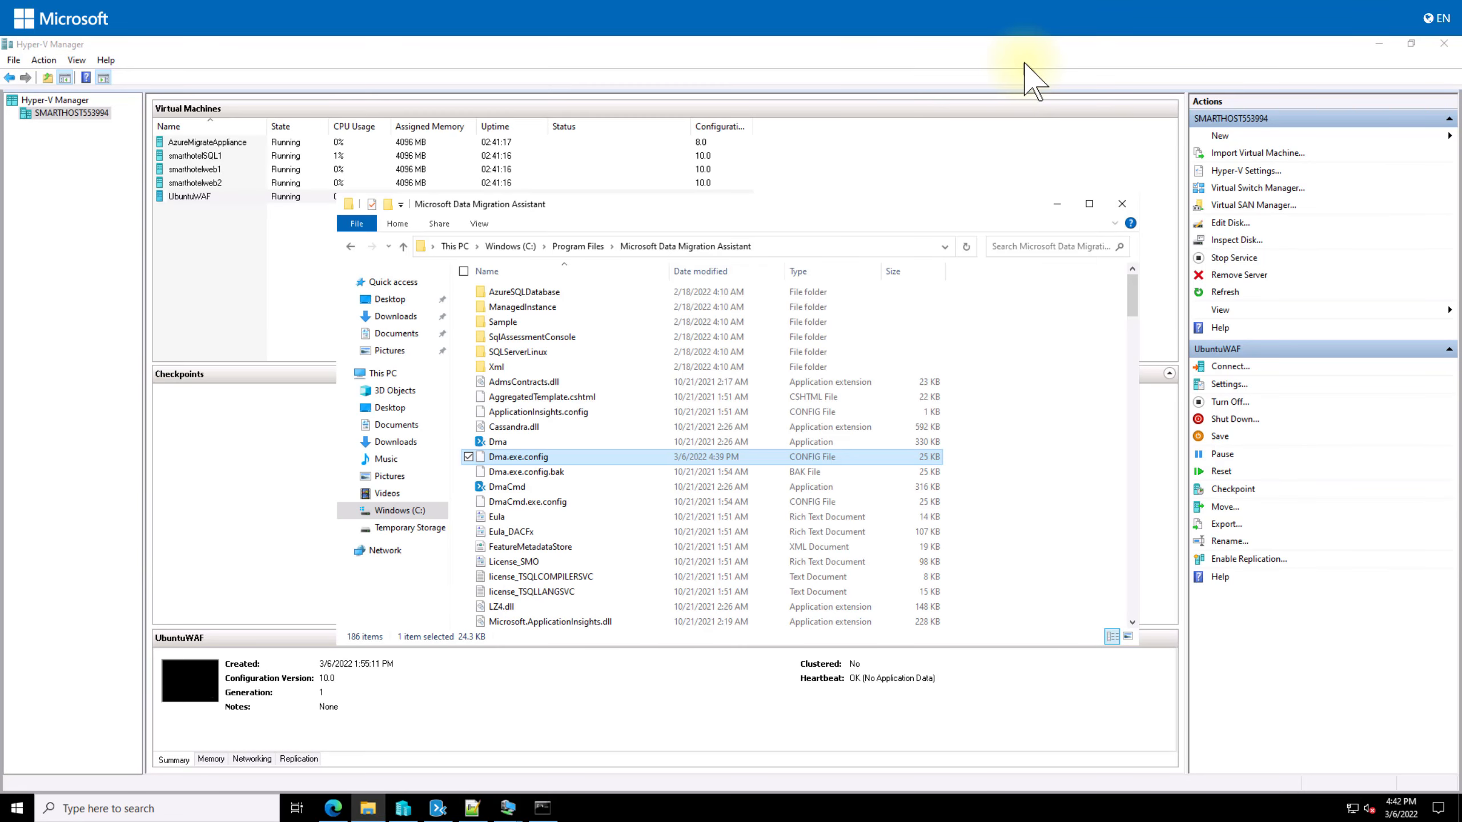
Step: Open the deployed private endpoint's DNS configuration and follow the privatelink.database.windows.net zone link
left_click(333, 810)
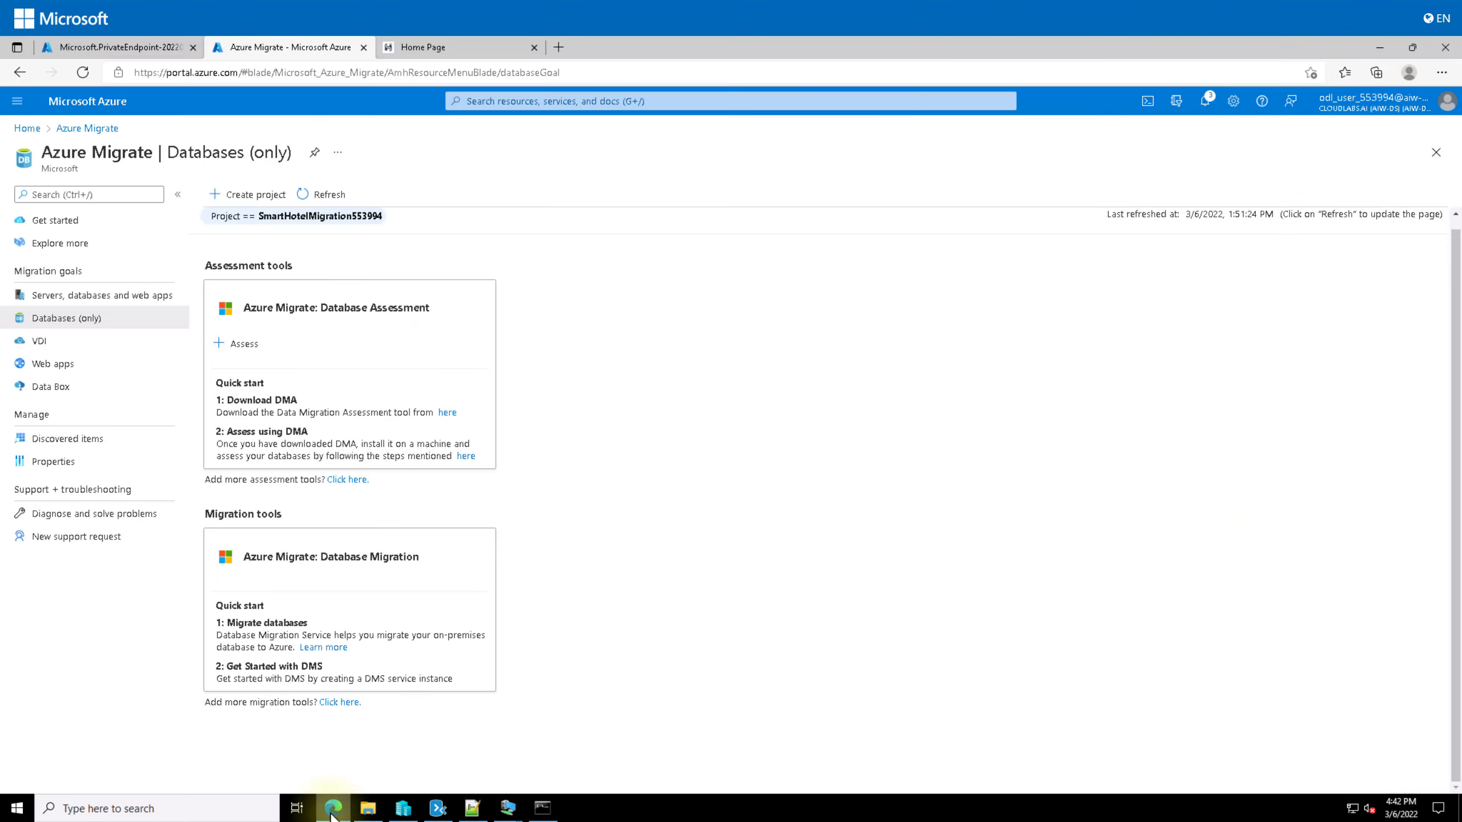
left_click(121, 48)
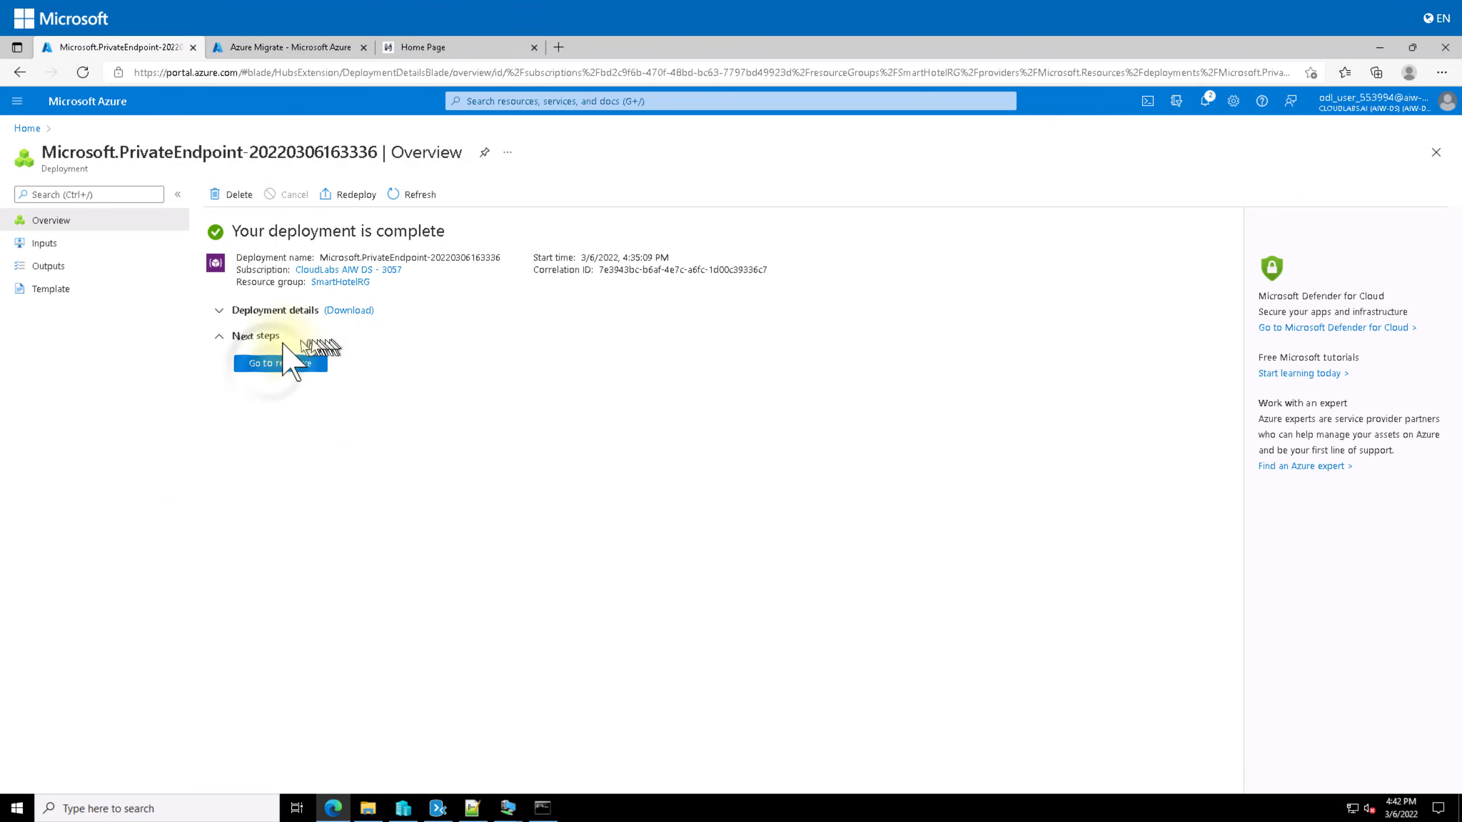
left_click(281, 363)
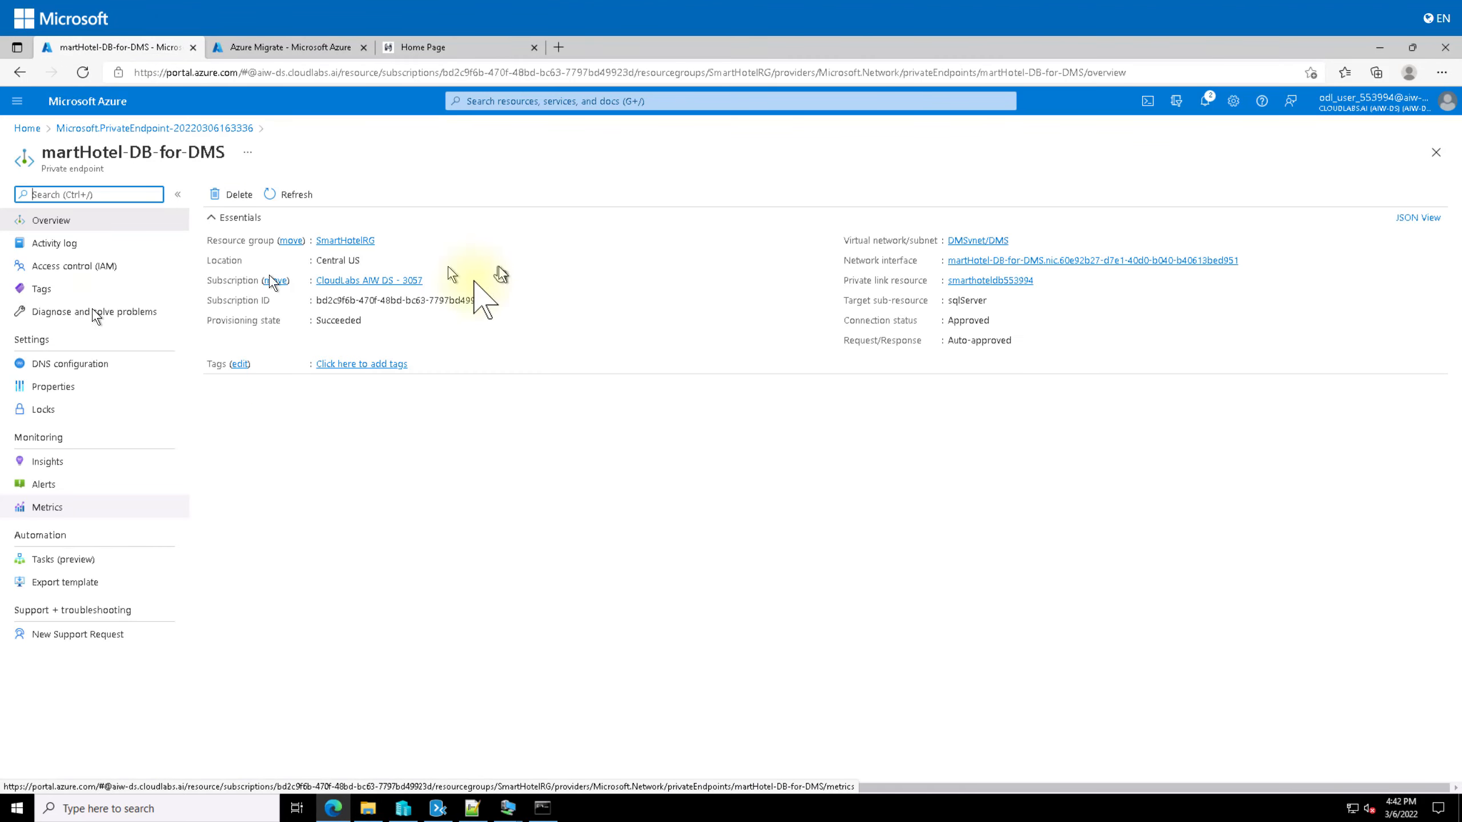
left_click(94, 364)
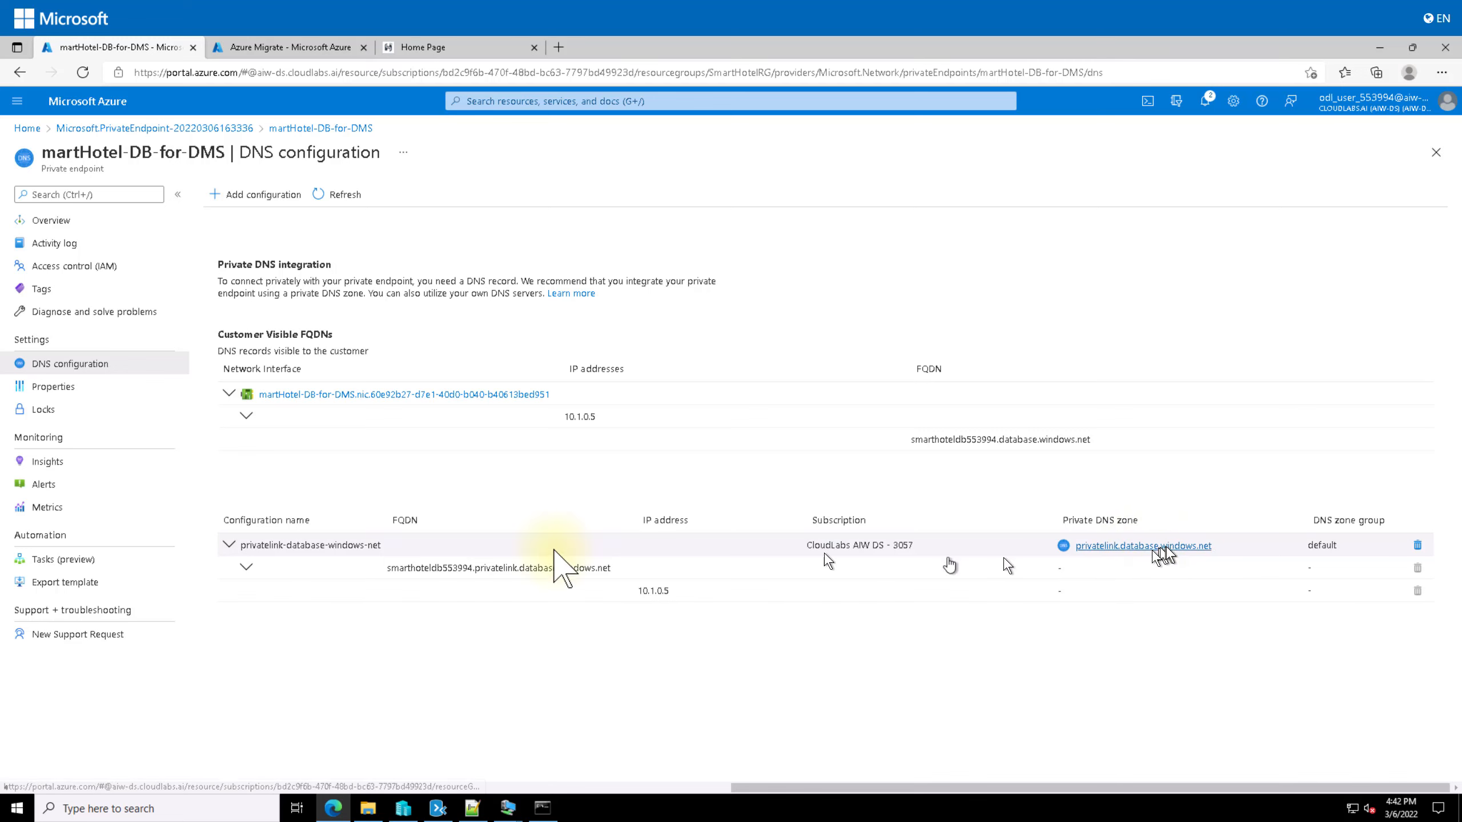
left_click(1137, 547)
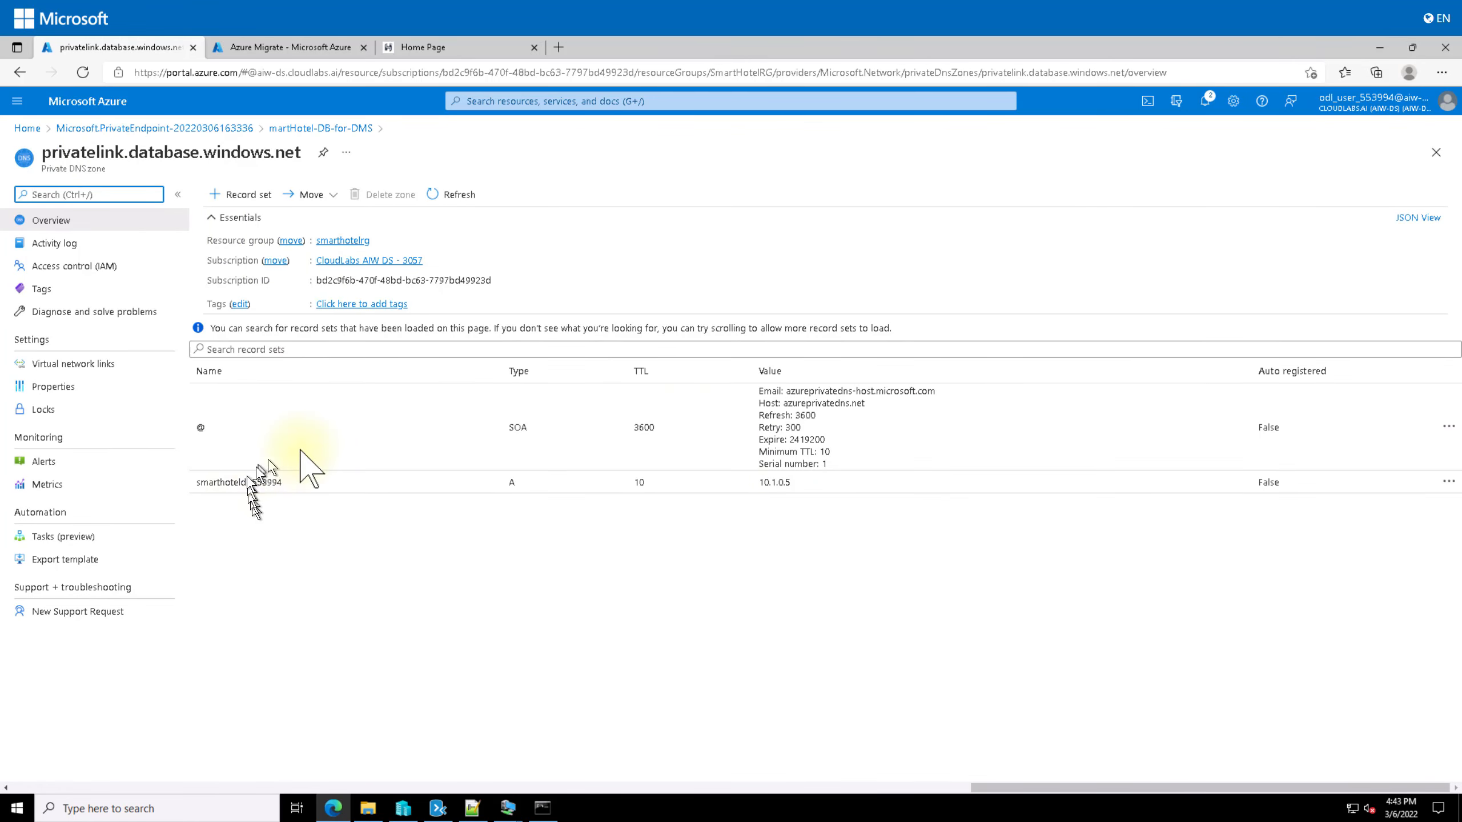
Step: Check the zone's Virtual network links for the DMSvnet link, then go back Home
left_click(103, 363)
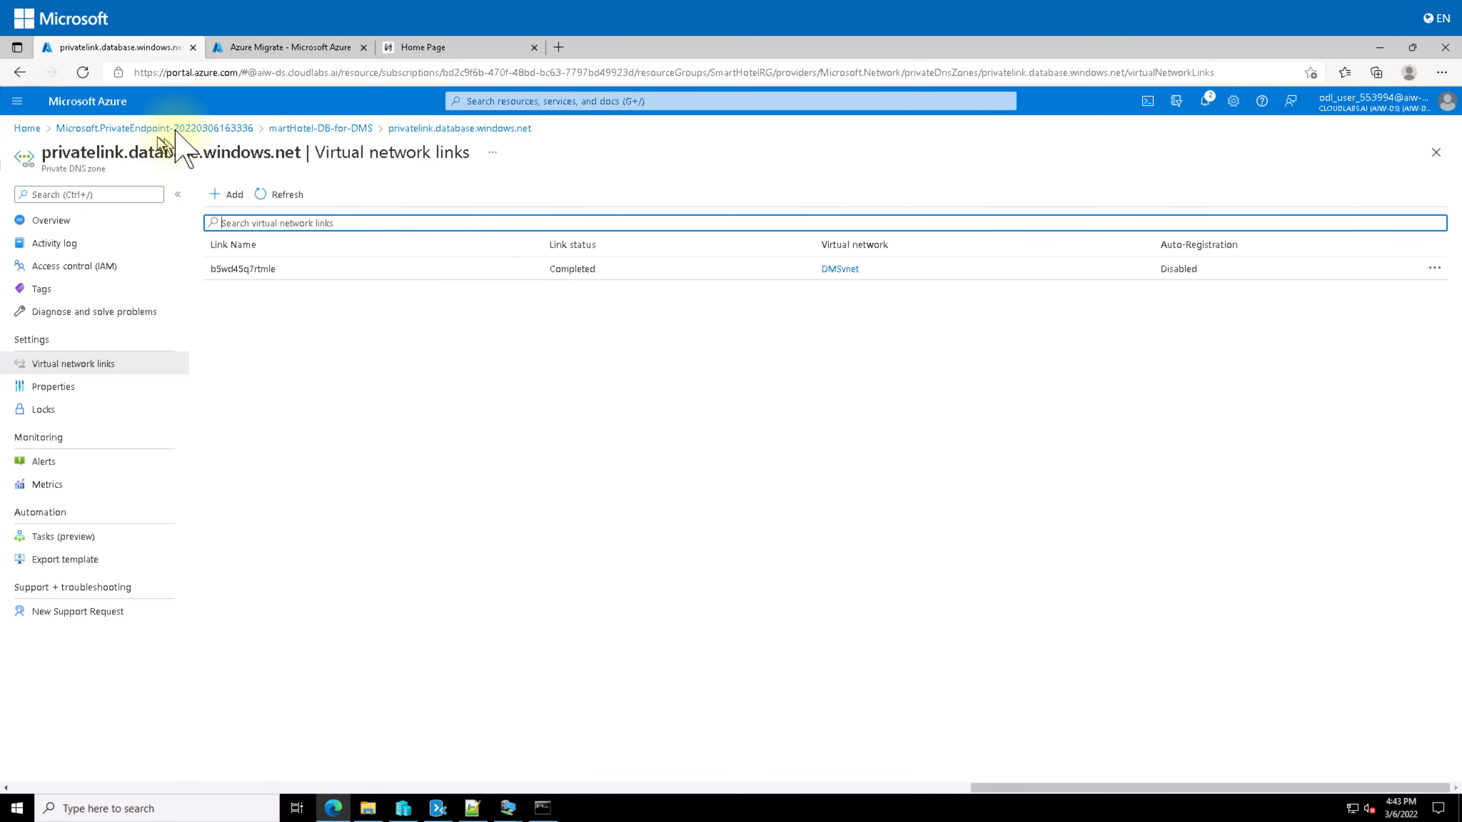
left_click(29, 128)
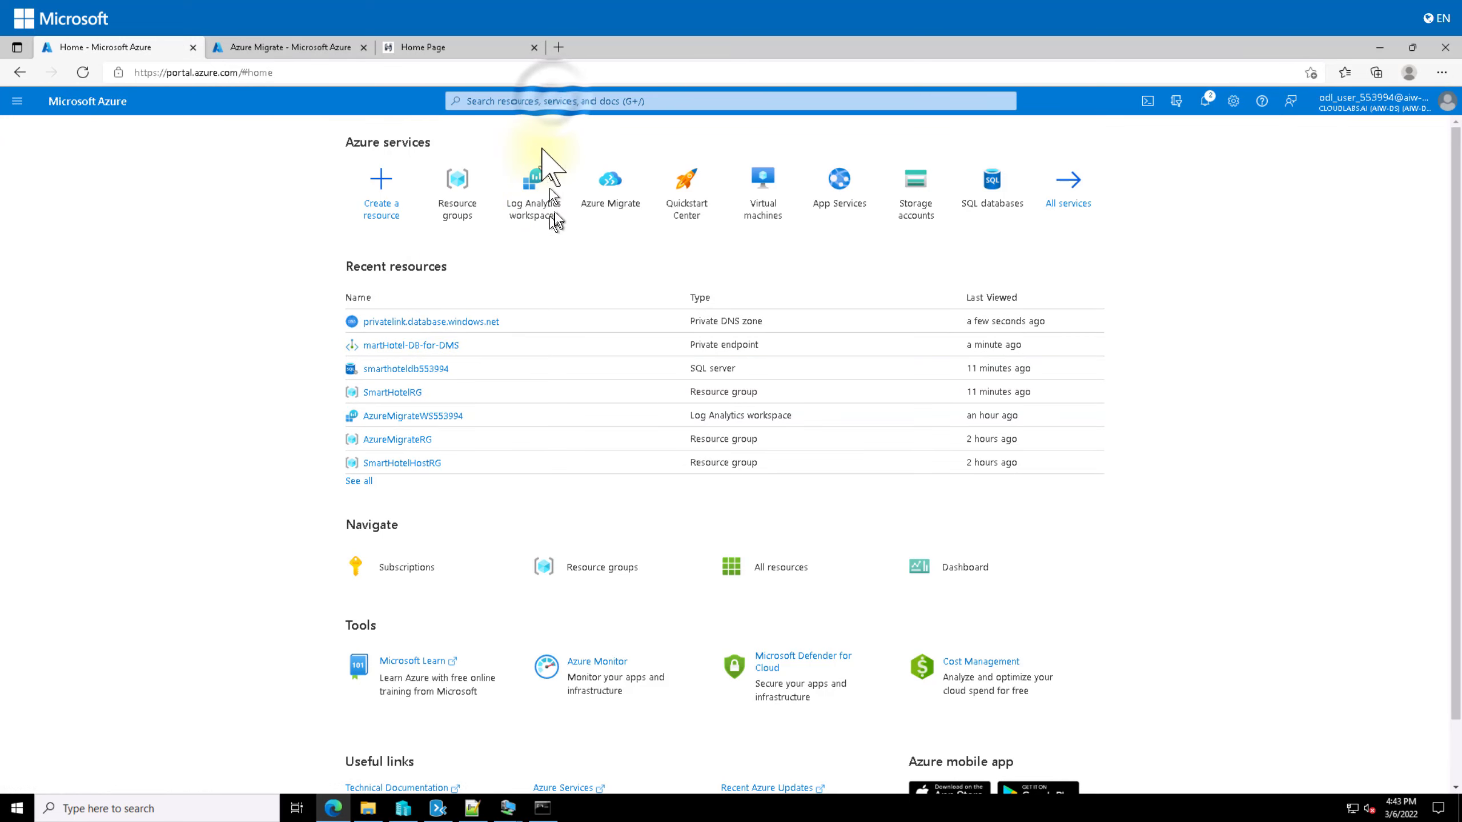
Step: Search for Database Migration Services and open the SmartHotelDBMigration service
left_click(552, 103)
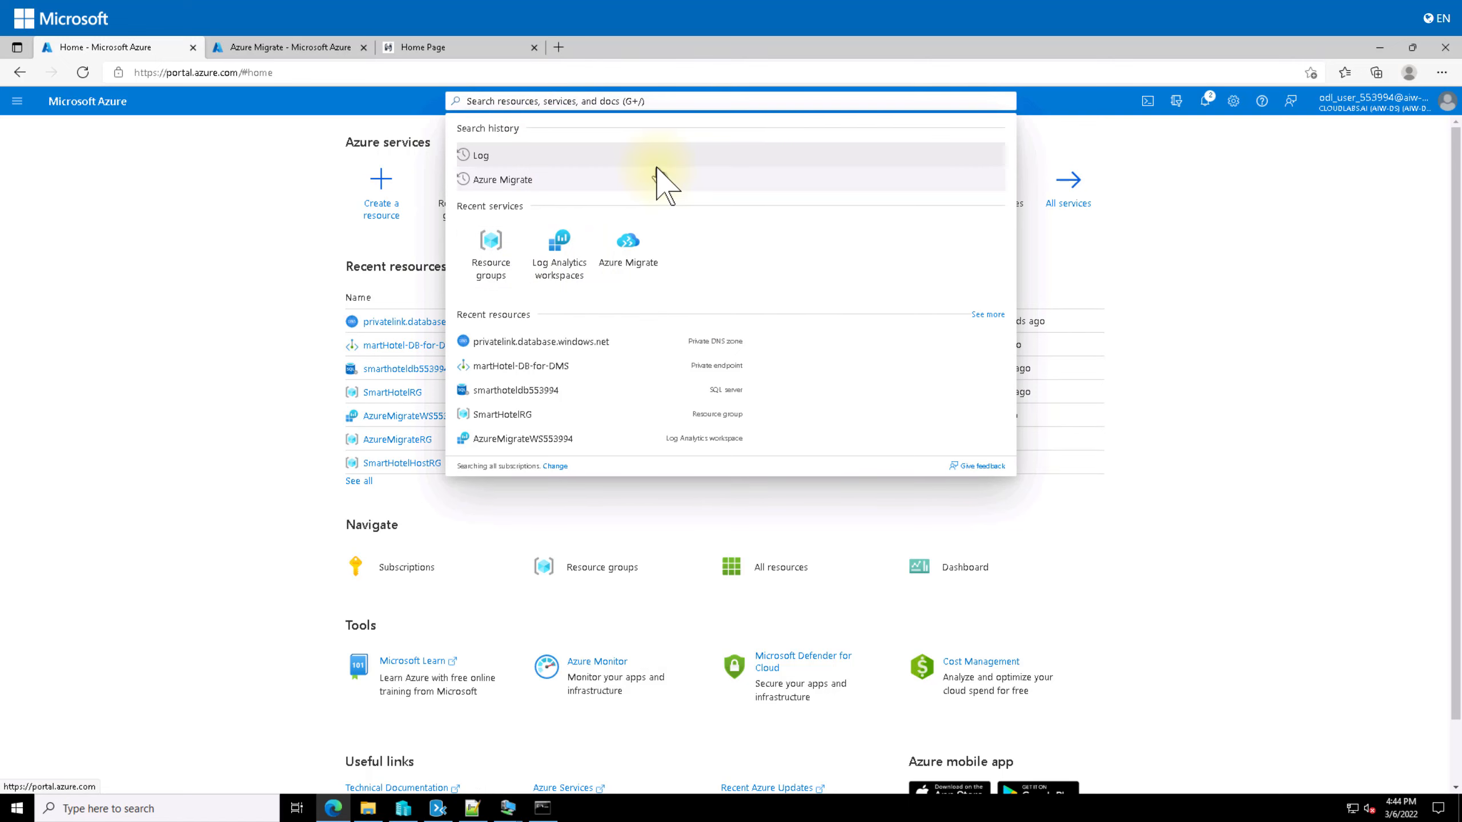
left_click(651, 158)
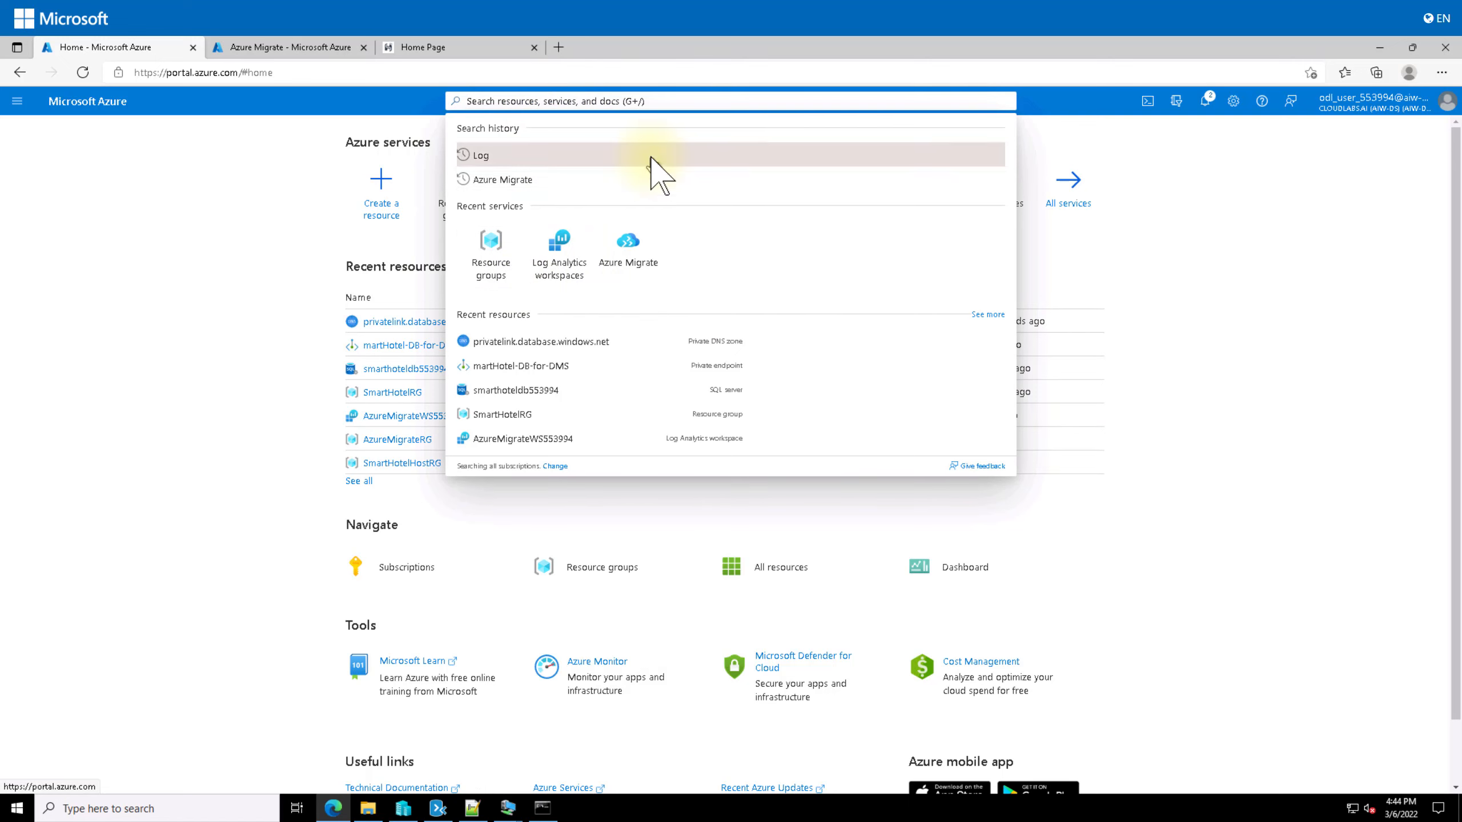
type("Databas")
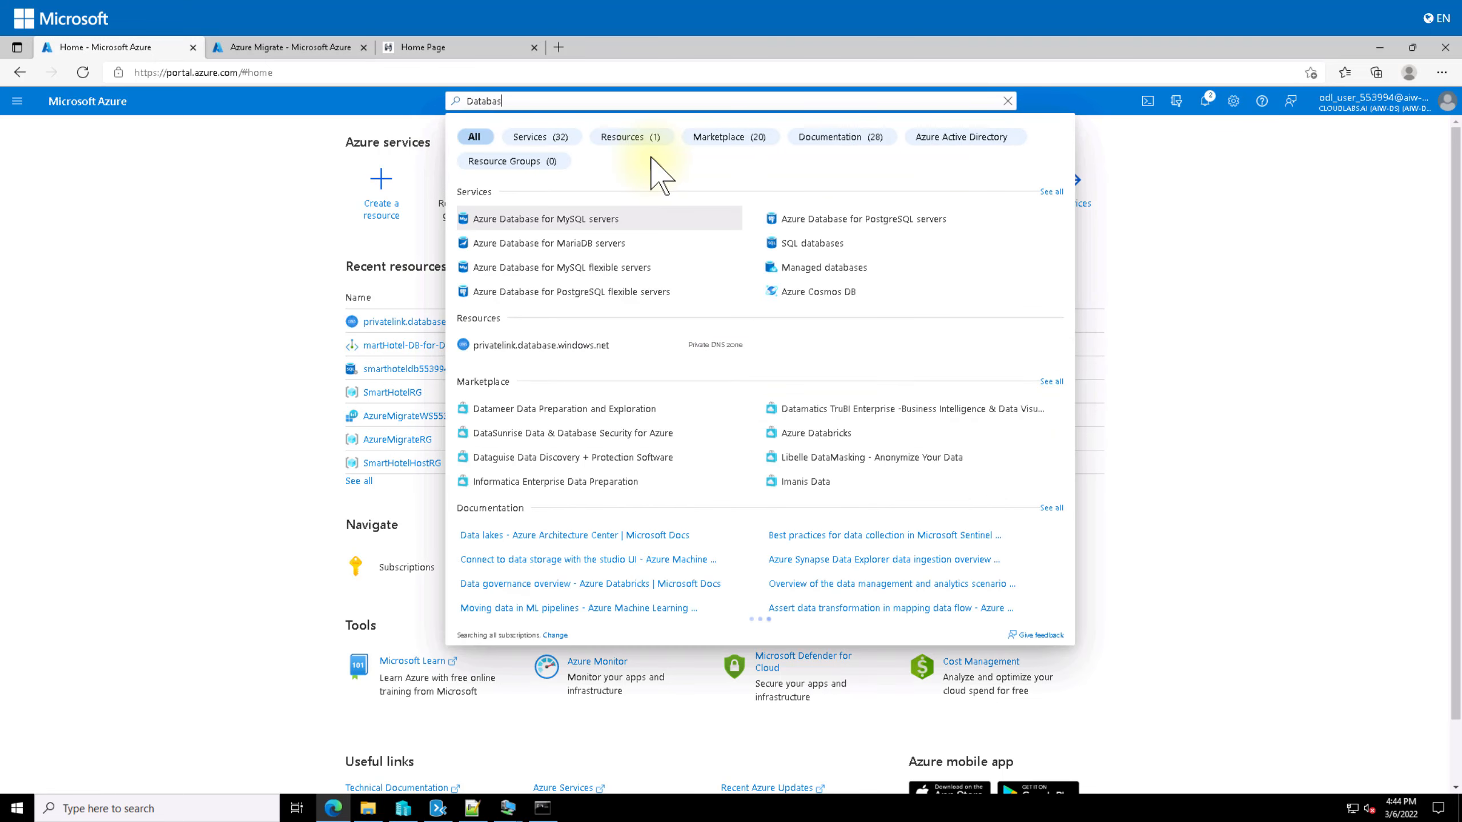
type("e M")
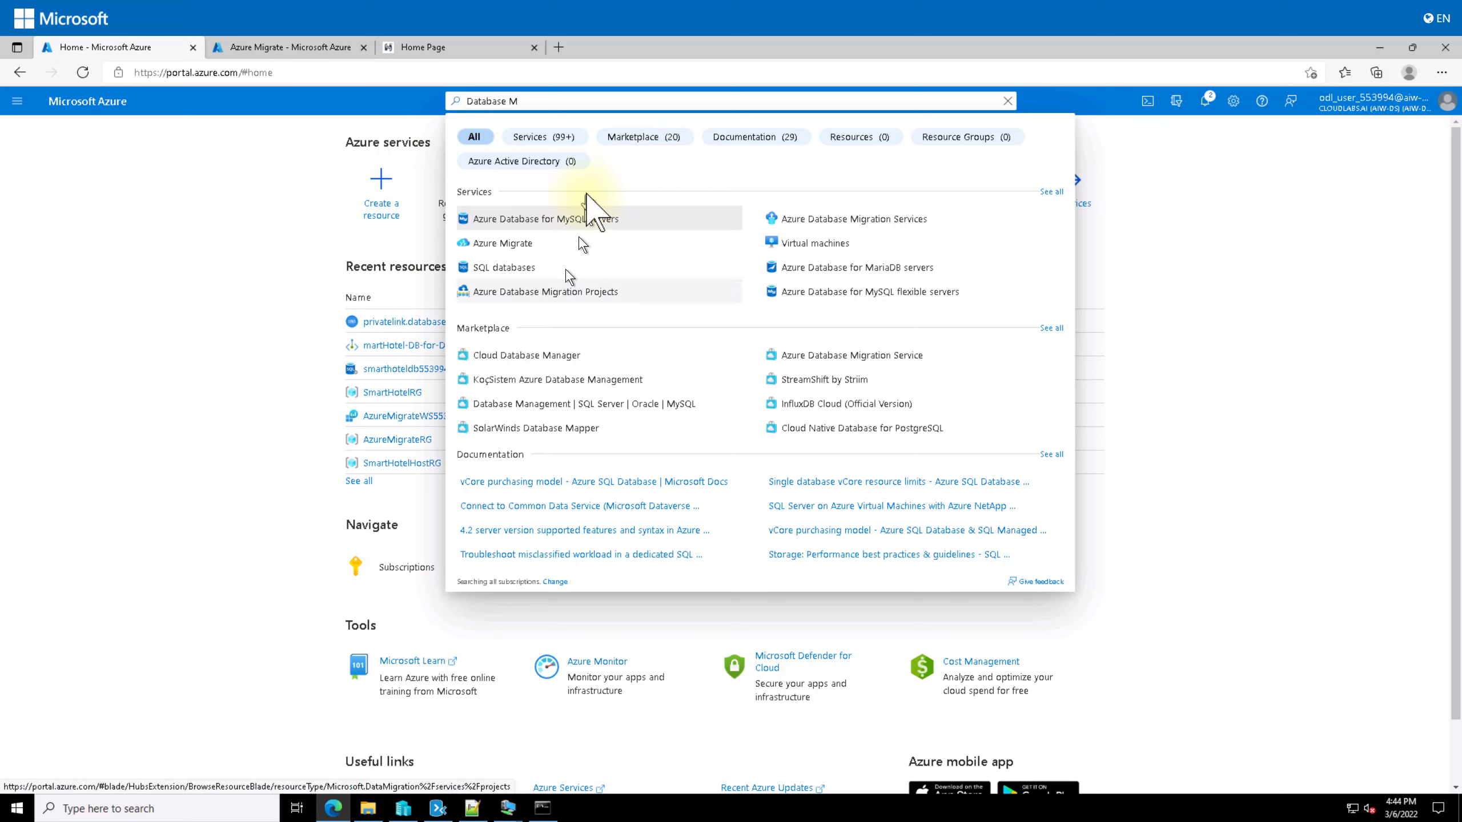
type("igration S")
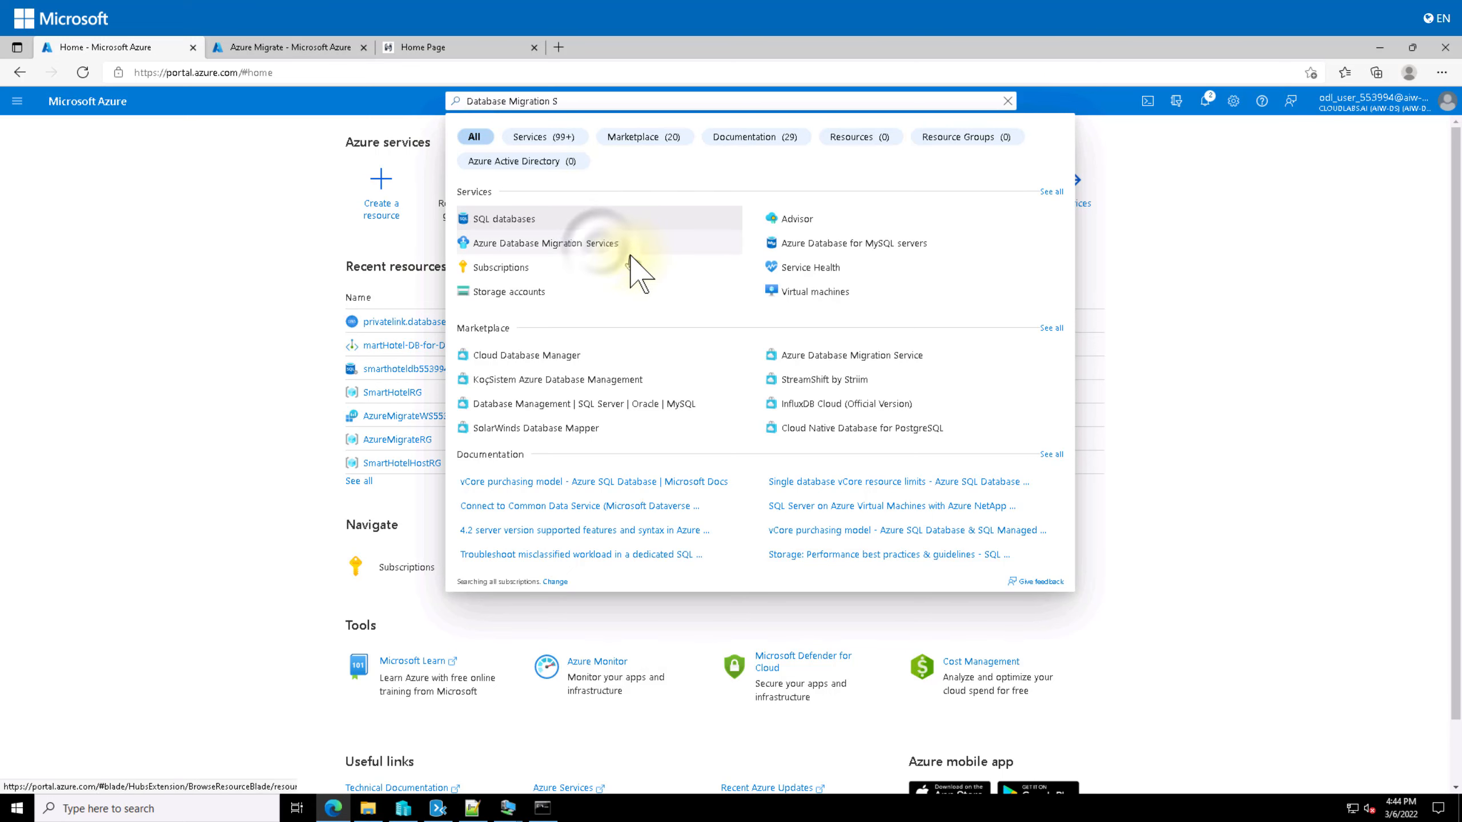
left_click(599, 244)
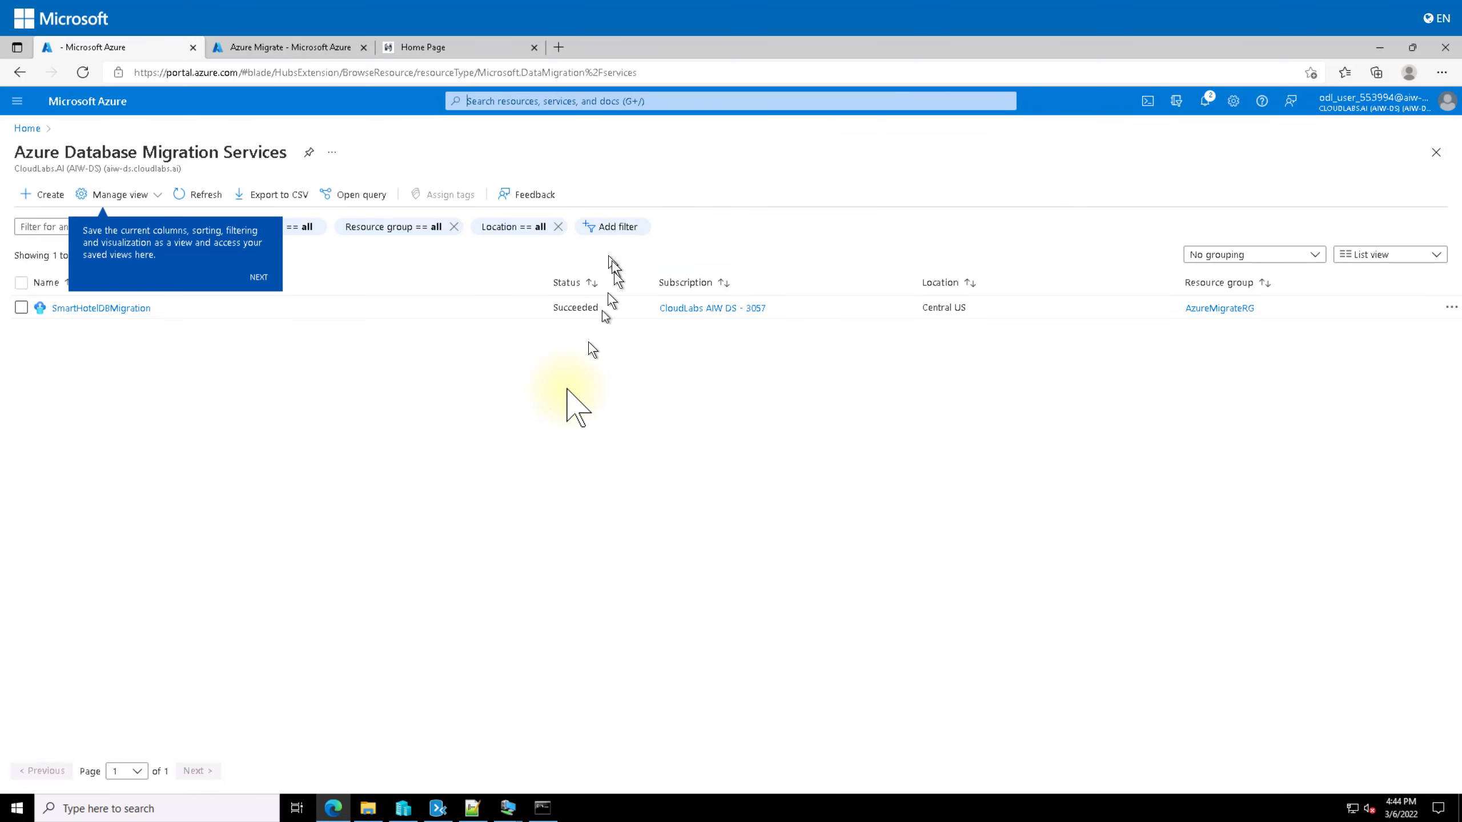
left_click(257, 277)
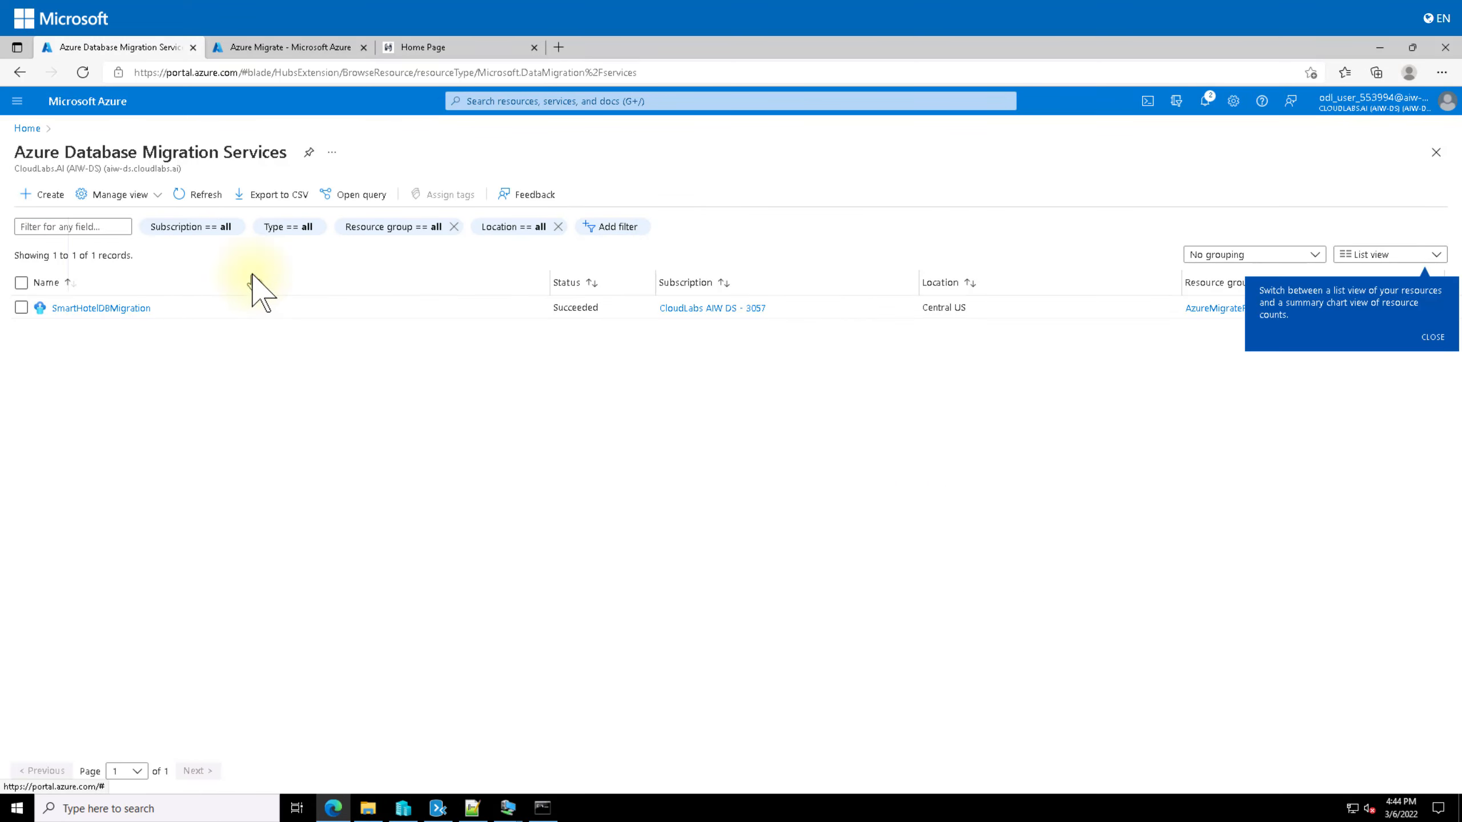
left_click(109, 309)
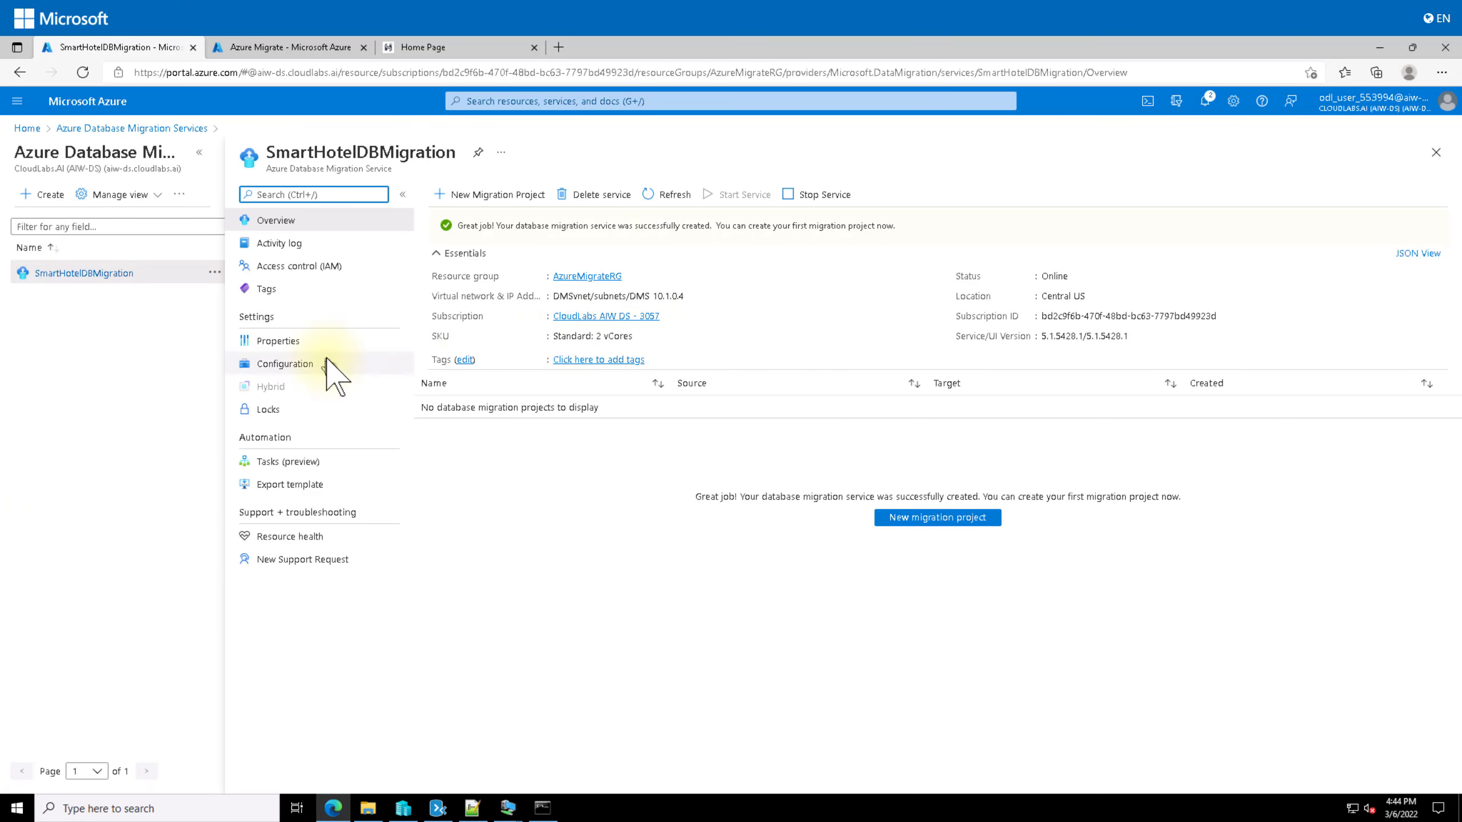
Step: Create a new migration project named DBMigrate with activity type Create project only
left_click(489, 196)
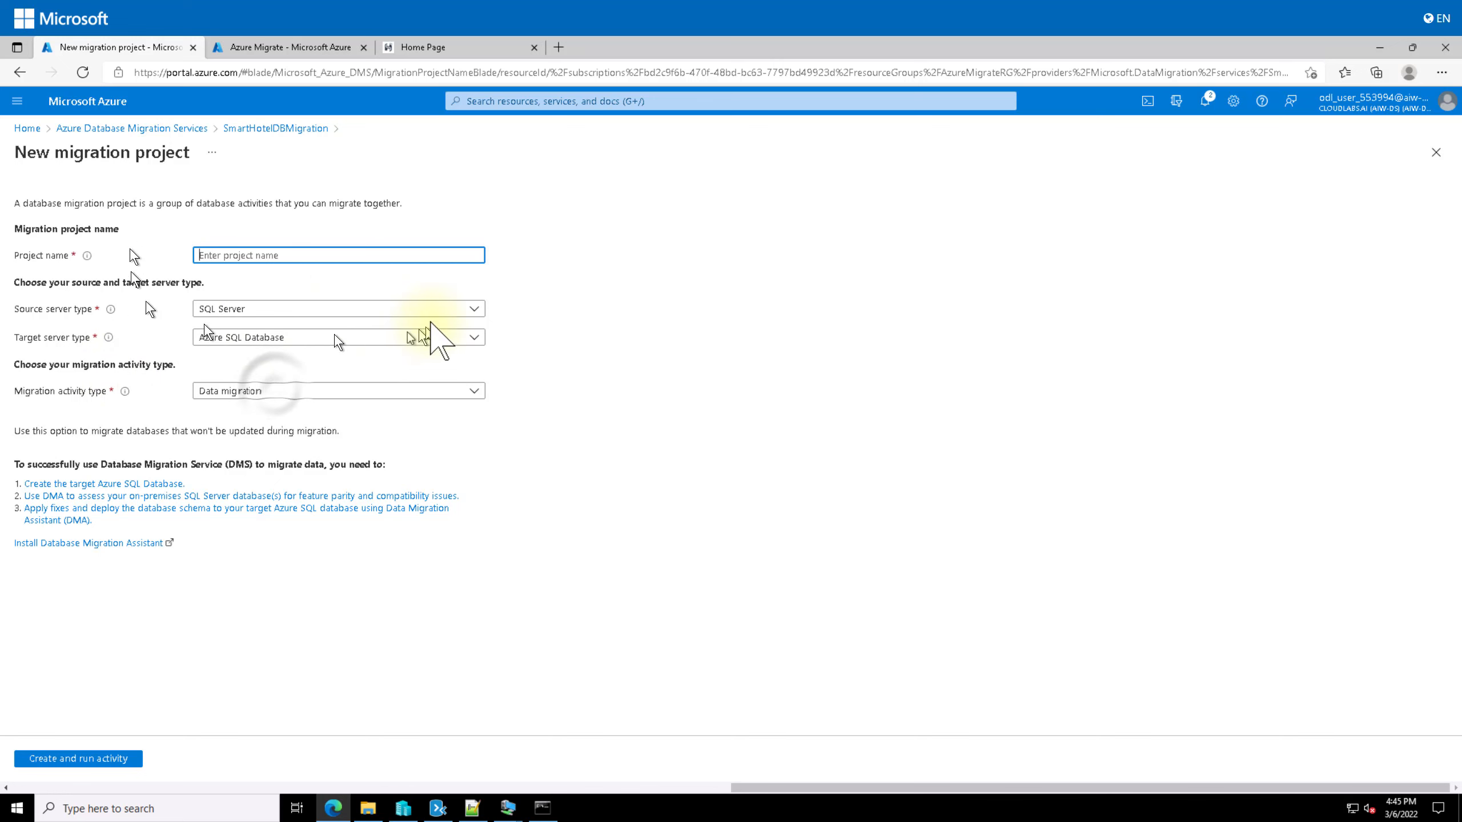
left_click(276, 390)
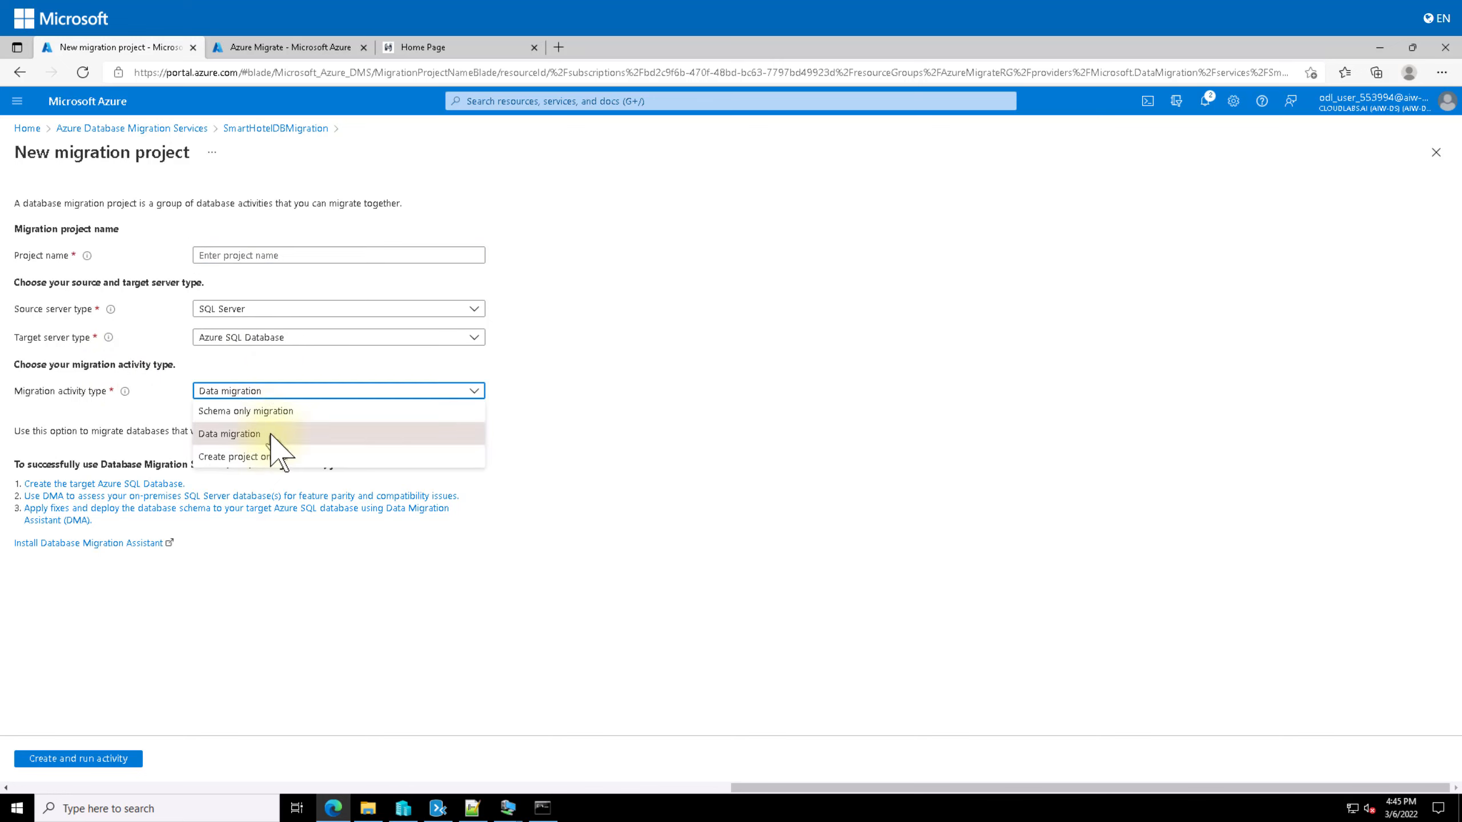
left_click(237, 456)
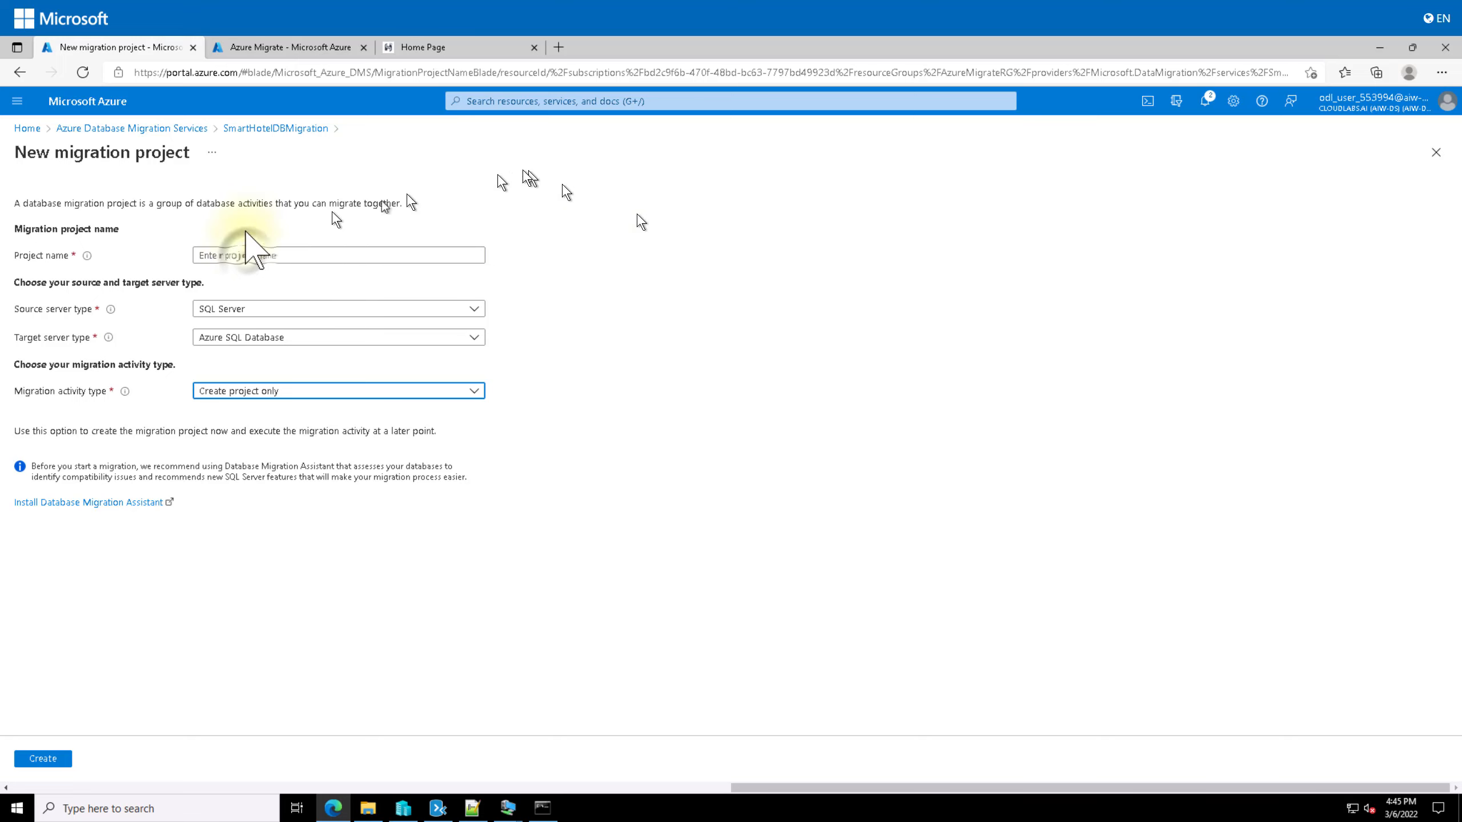
left_click(249, 257)
type("DBMigrate")
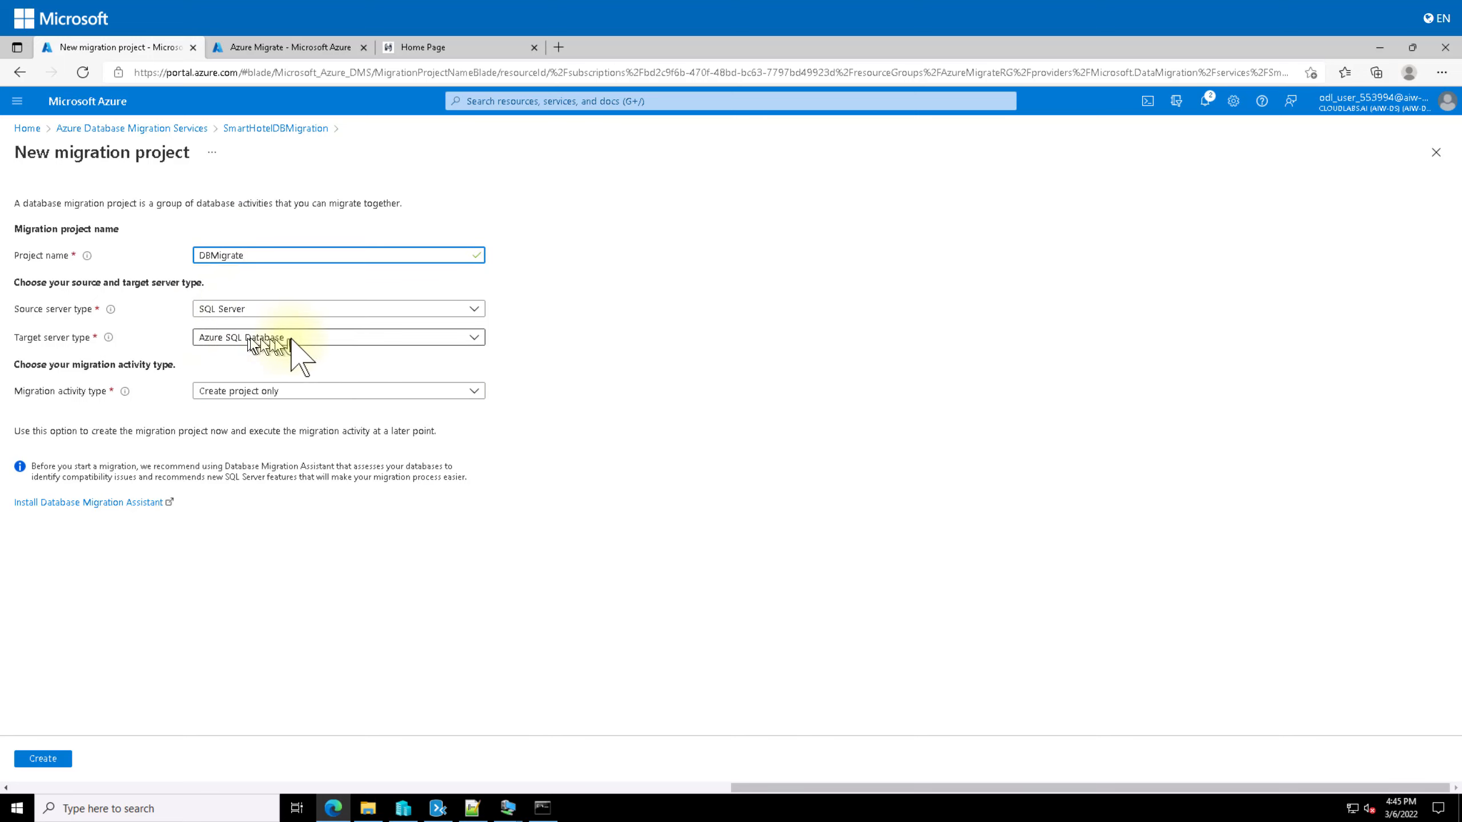
left_click(49, 760)
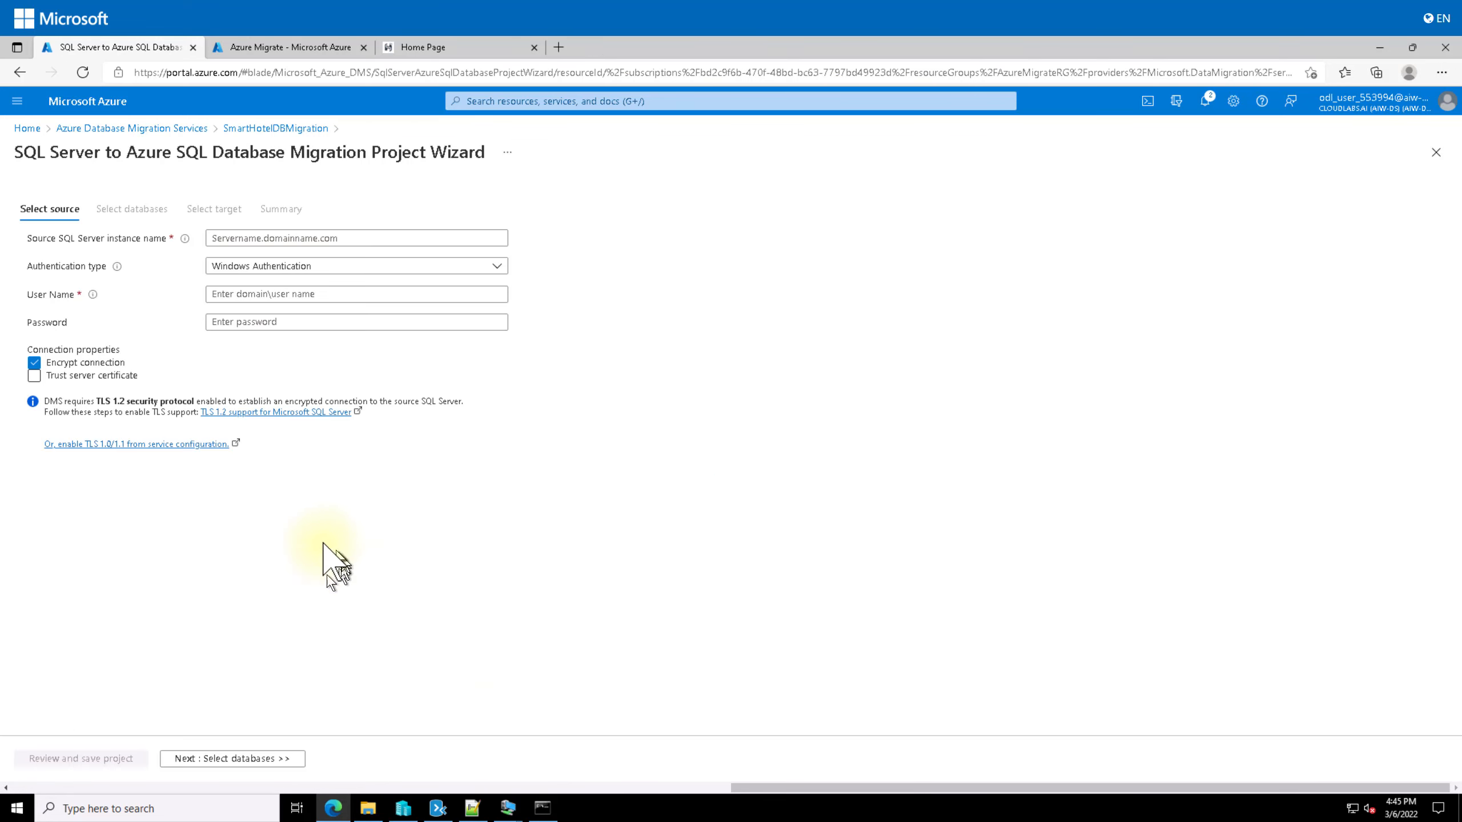
Step: Connect to source 10.0.0.4 with SQL Authentication user name and password, trusting the server certificate
left_click(224, 238)
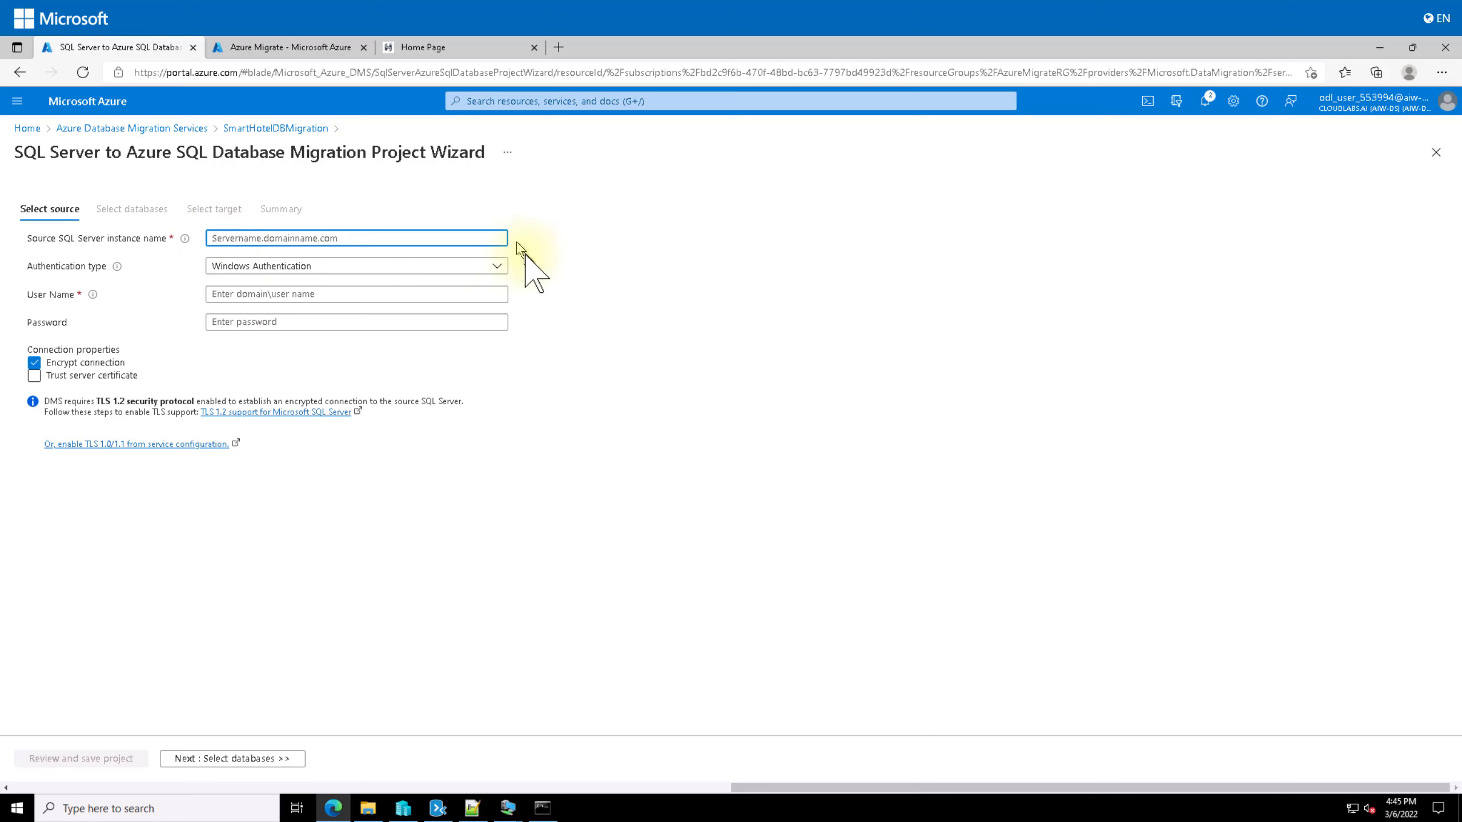
type("10.0.0.4")
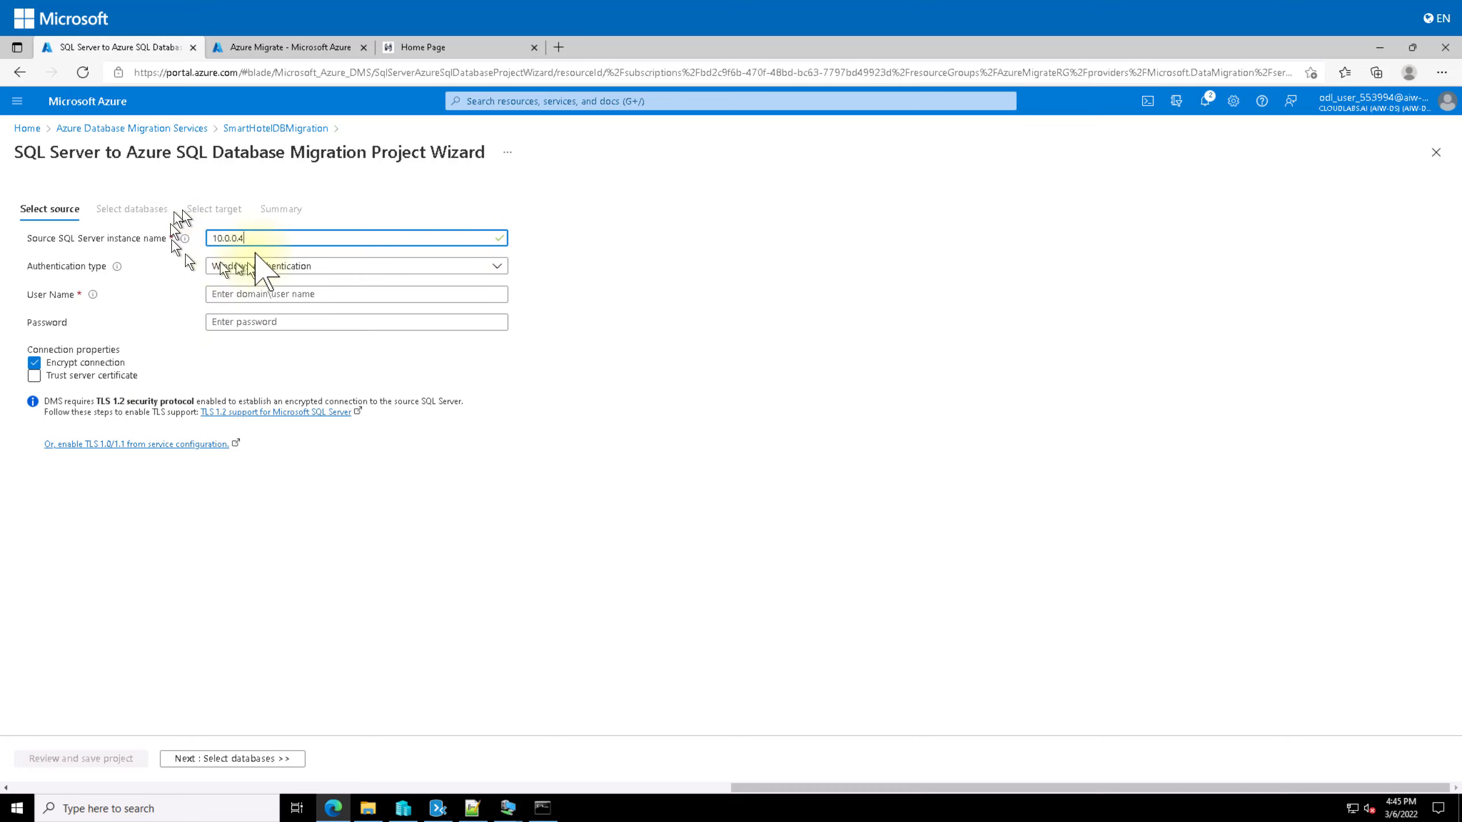
left_click(239, 267)
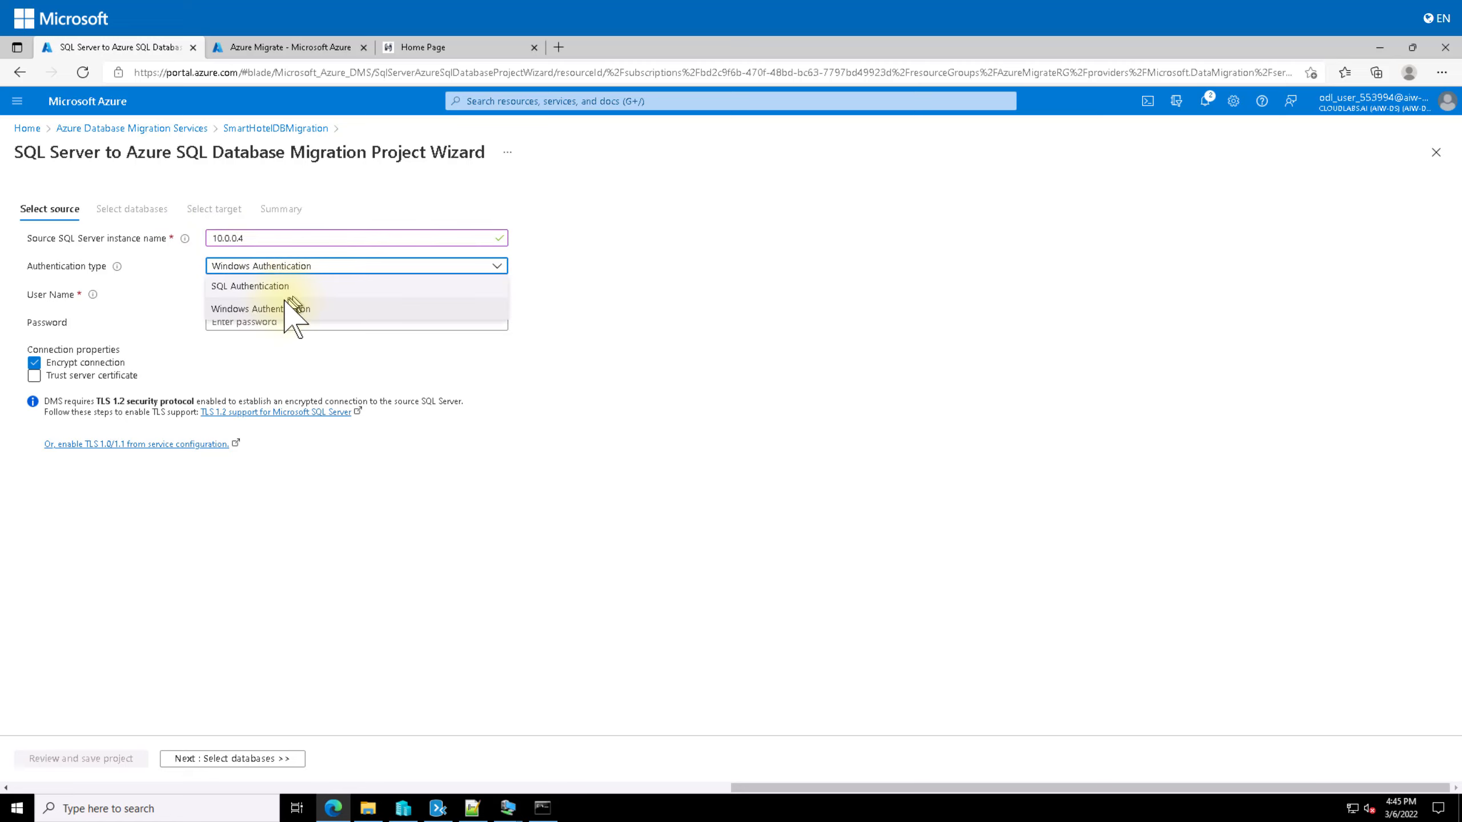
left_click(285, 287)
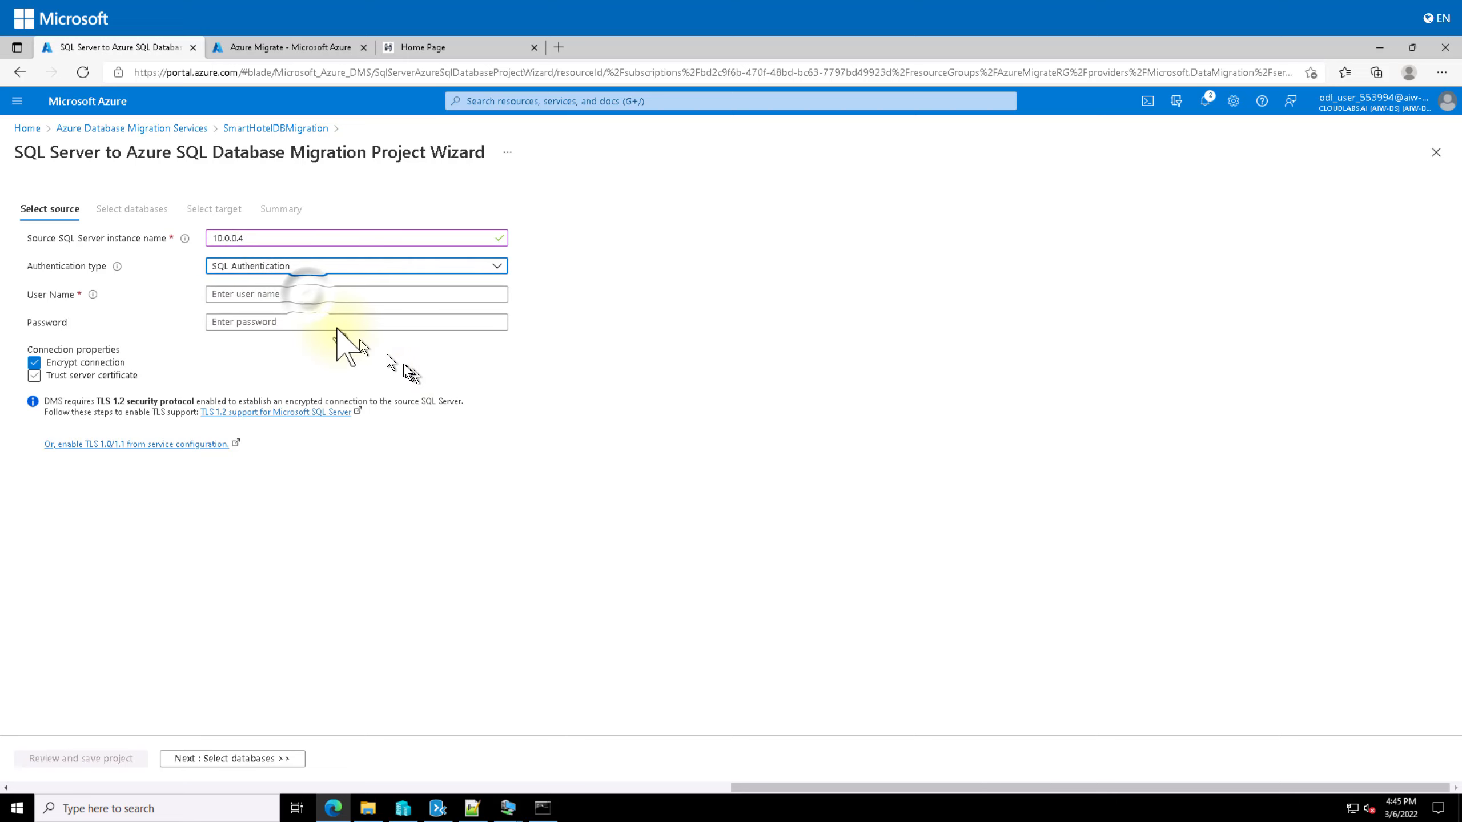
left_click(317, 294)
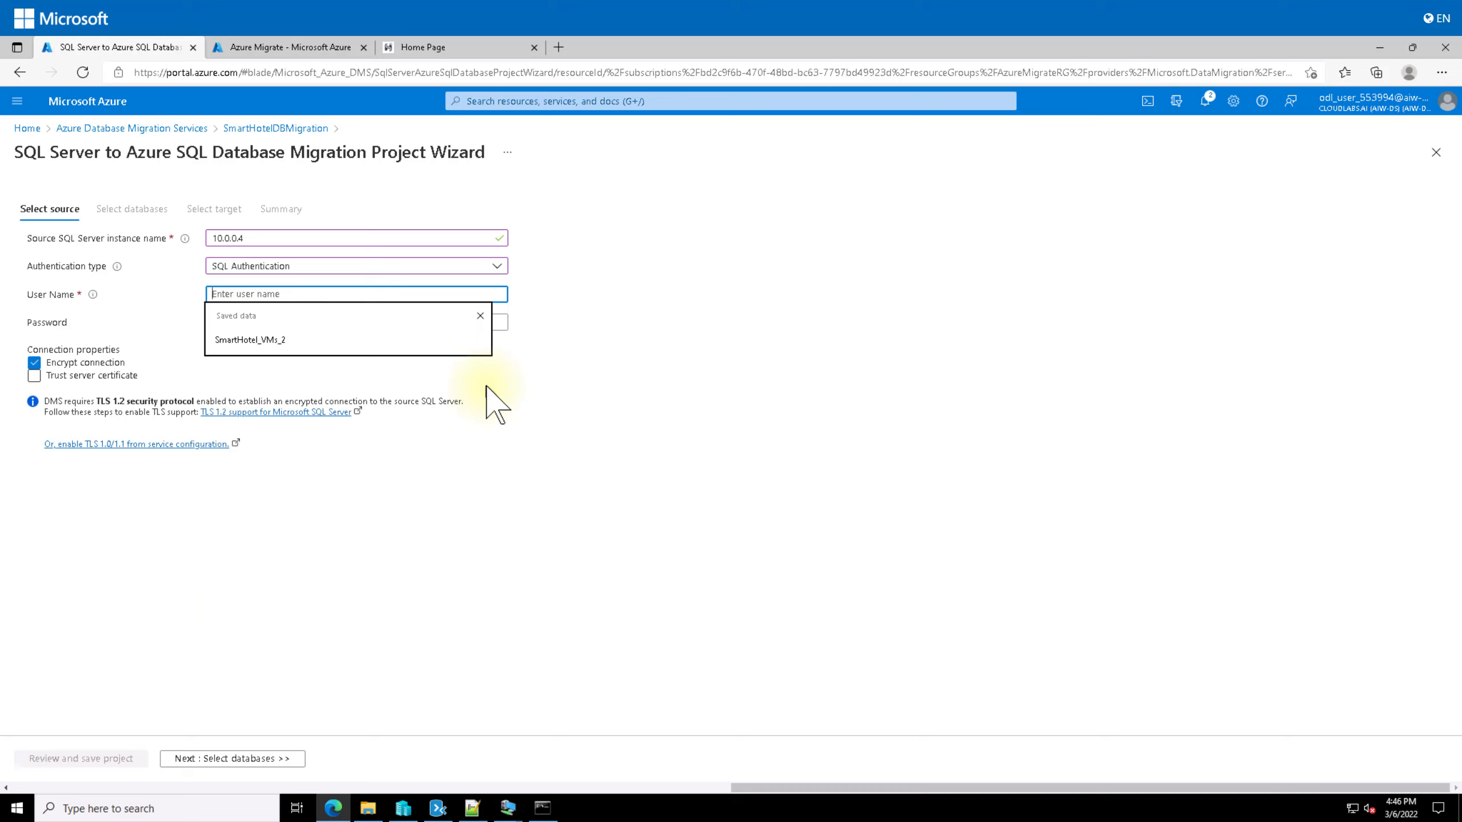
type("sa")
key("Tab")
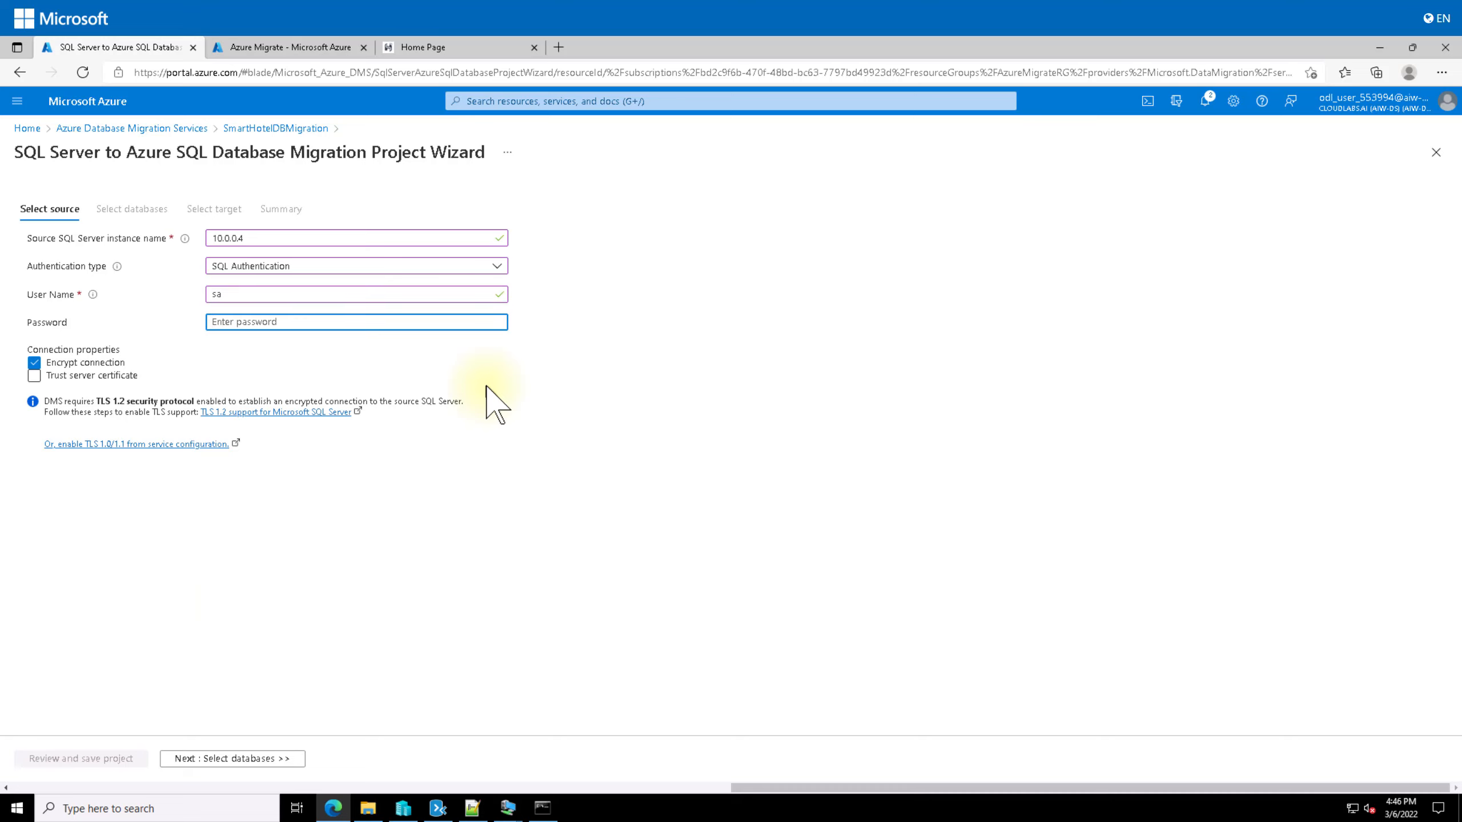
type("de")
left_click(84, 376)
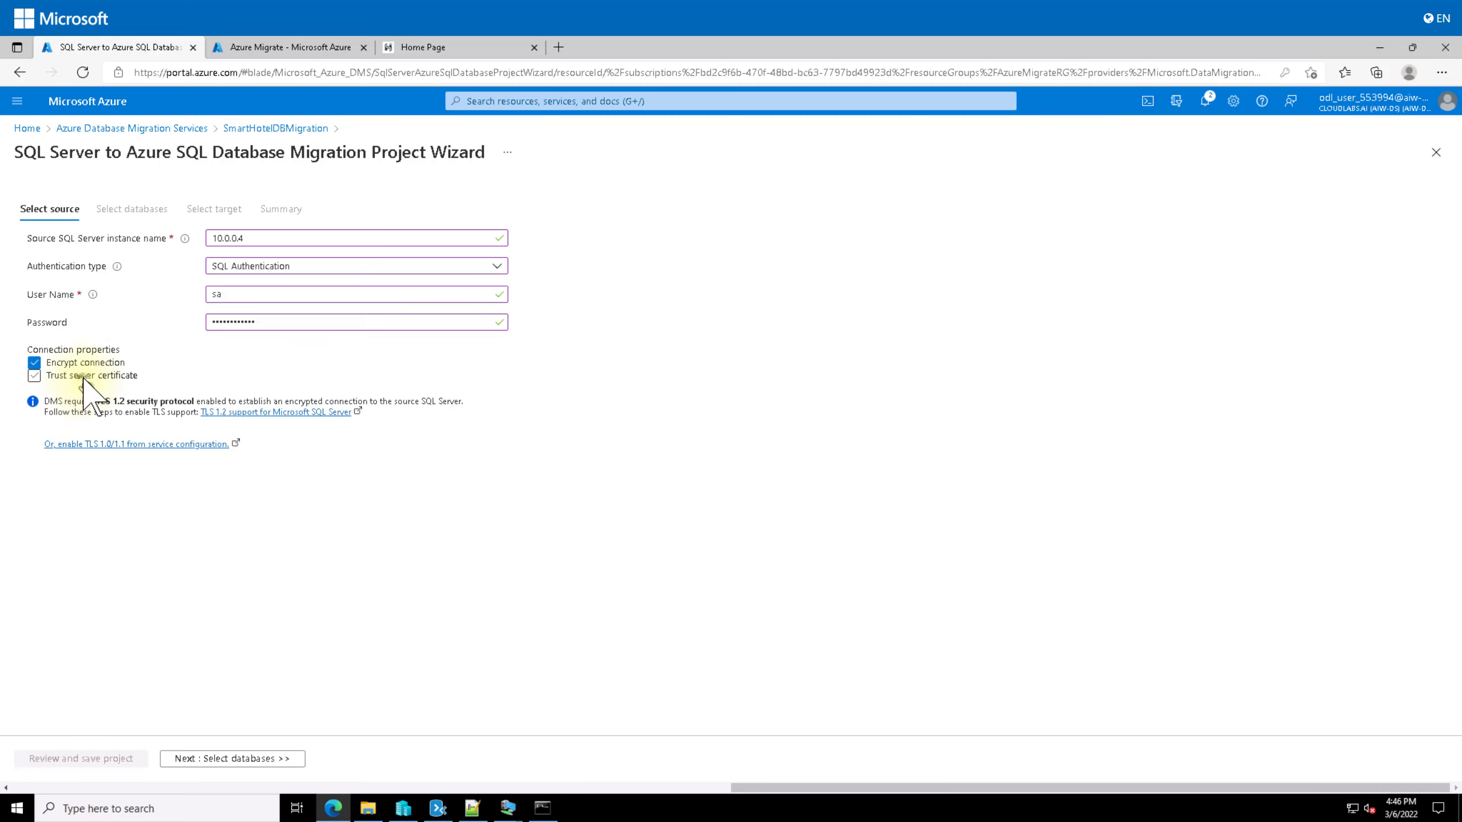
left_click(238, 758)
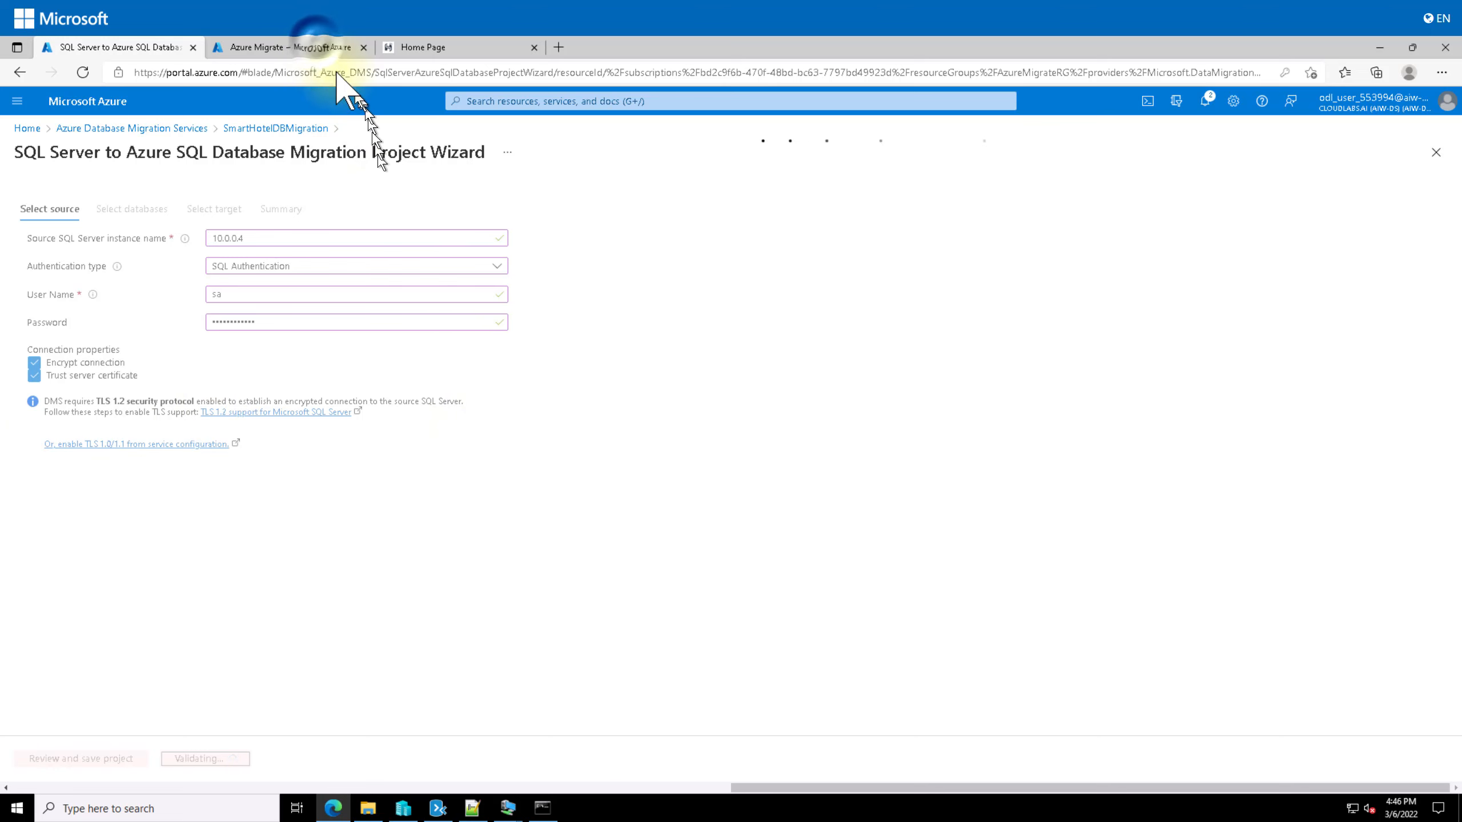
Step: In the other tab, open smarthoteldb553994 via Home > Resource groups > SmartHotelRG, then return to the wizard
left_click(317, 47)
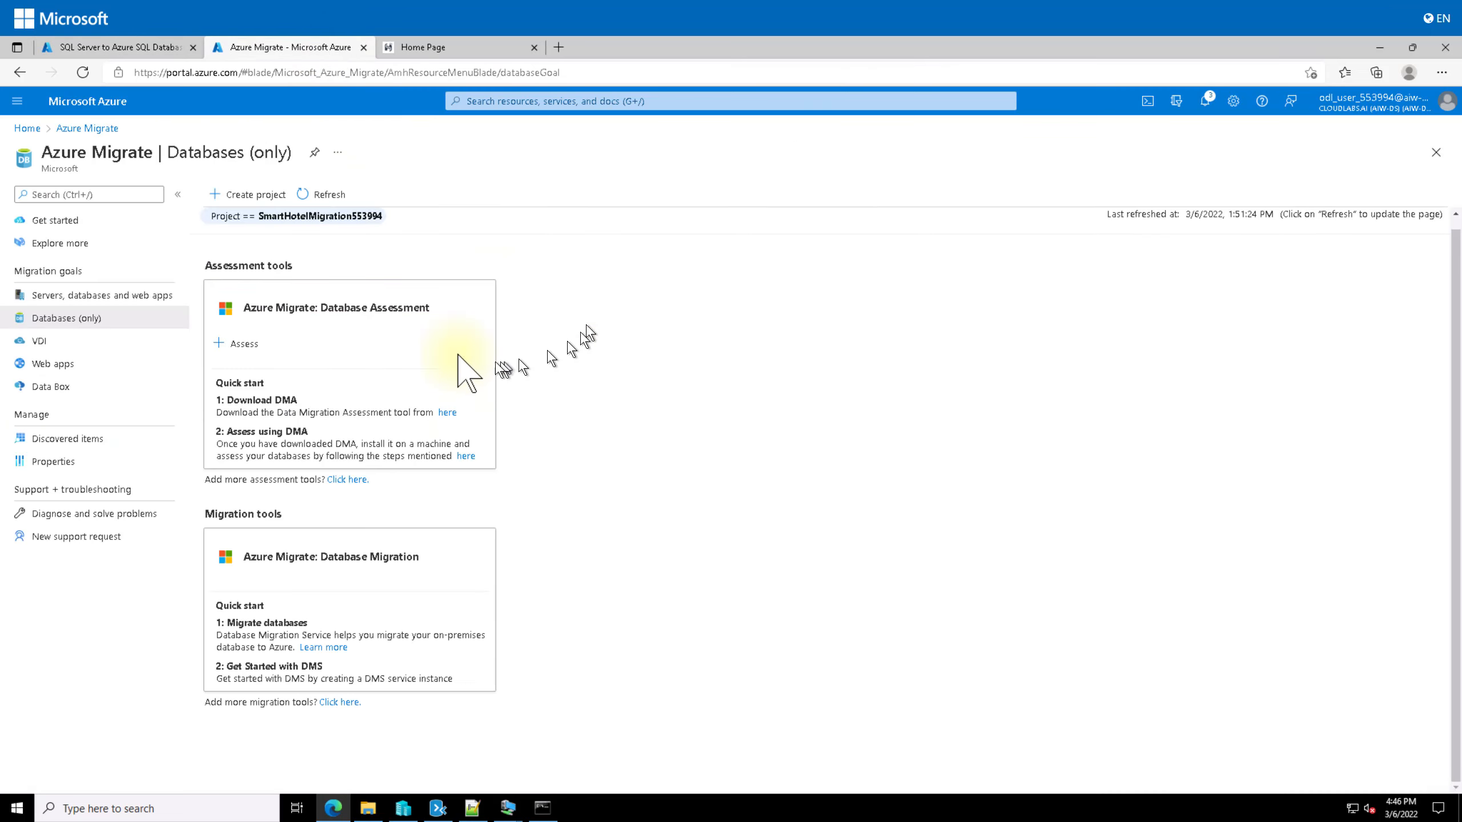
left_click(24, 128)
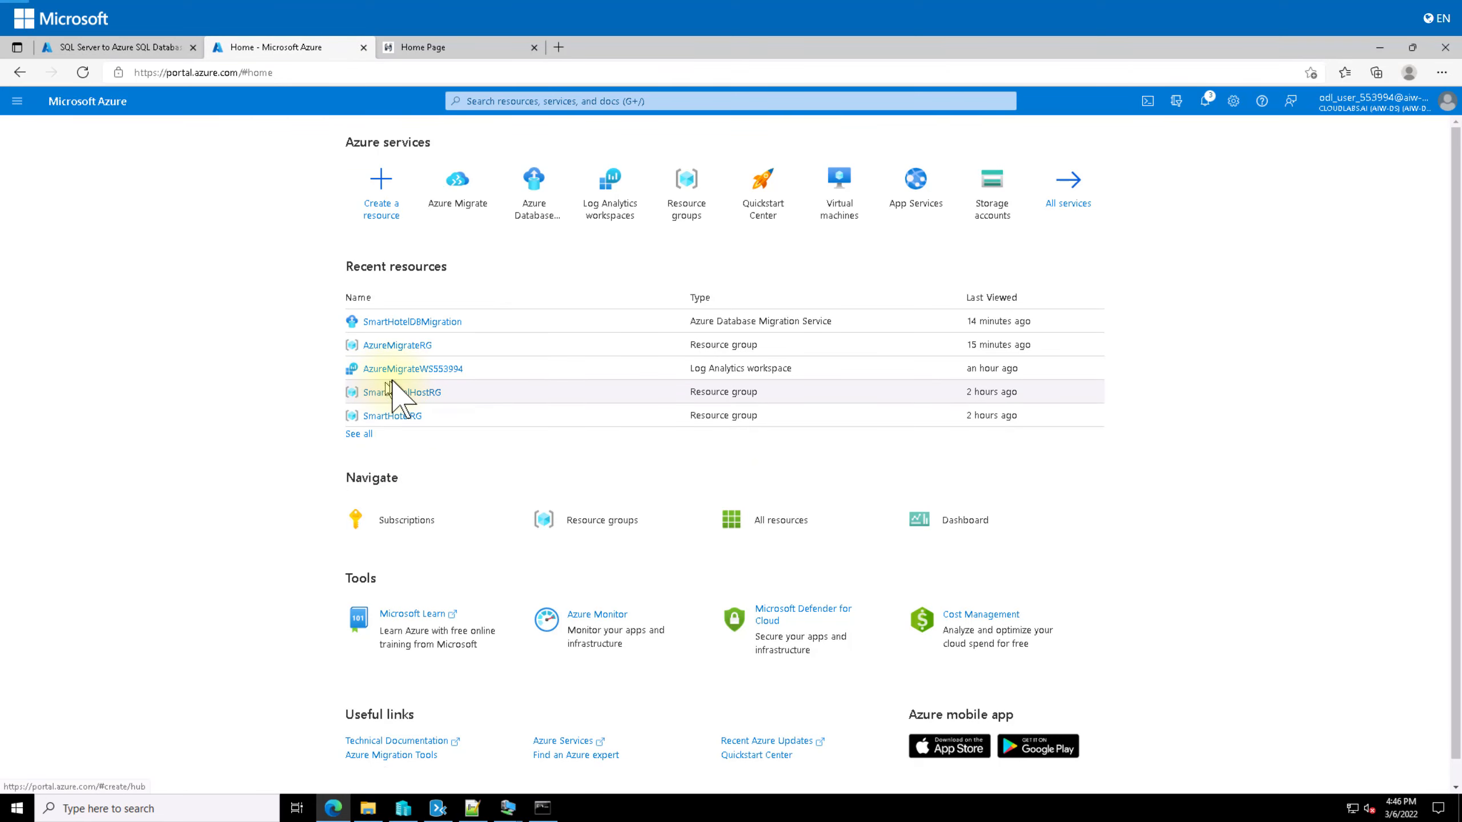
left_click(689, 216)
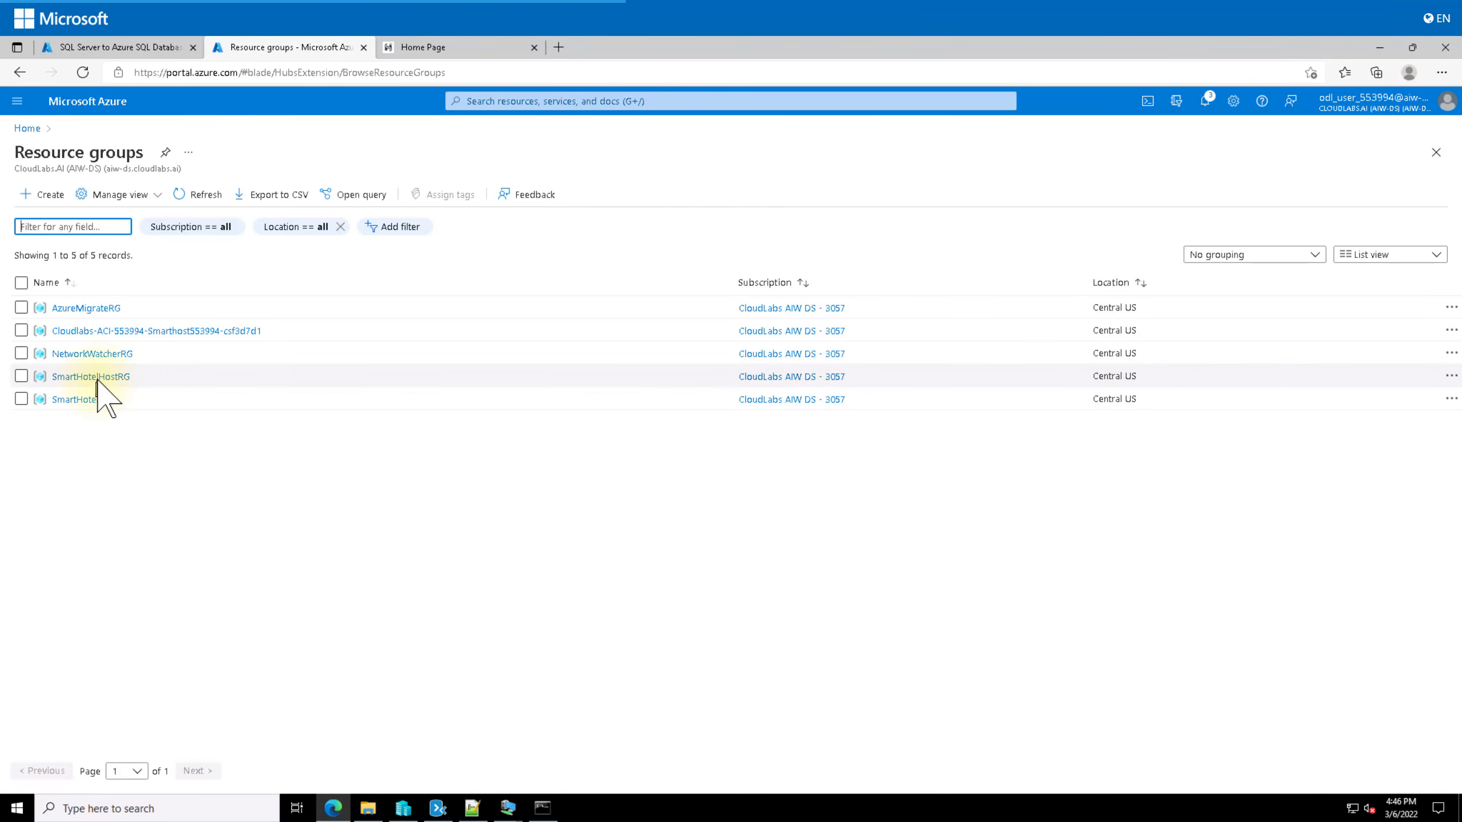
left_click(81, 400)
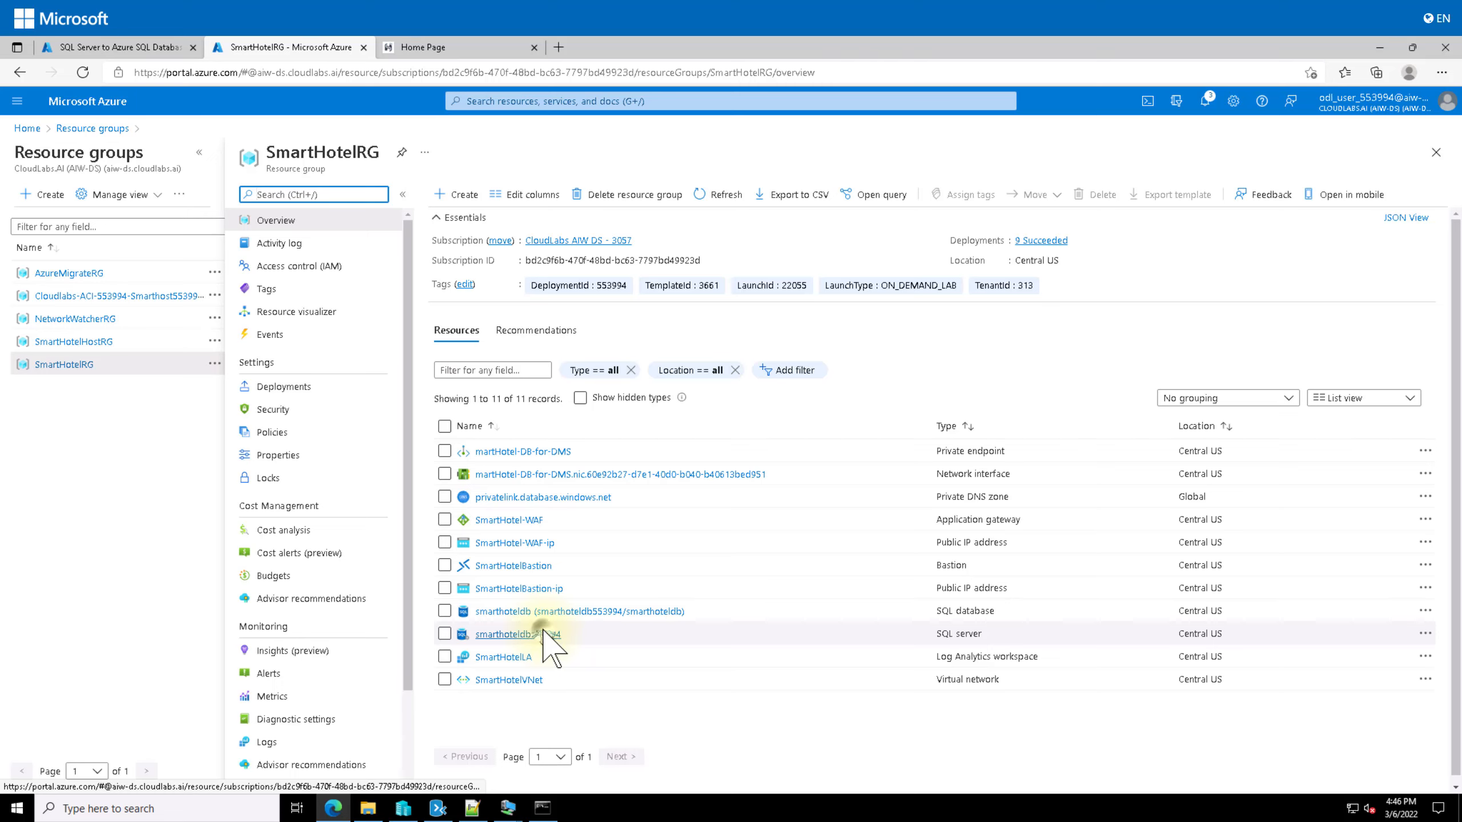
left_click(543, 633)
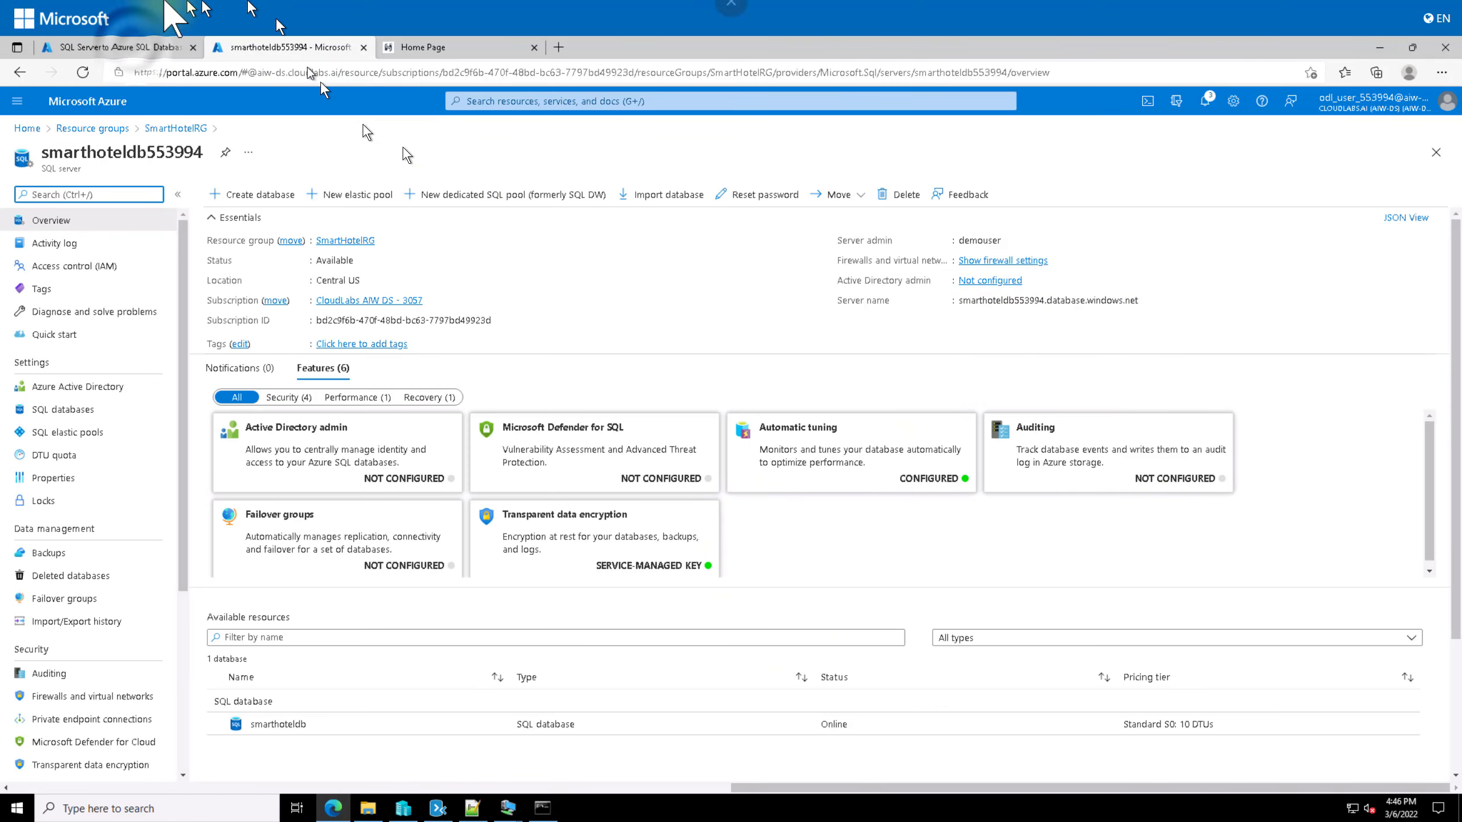
left_click(121, 48)
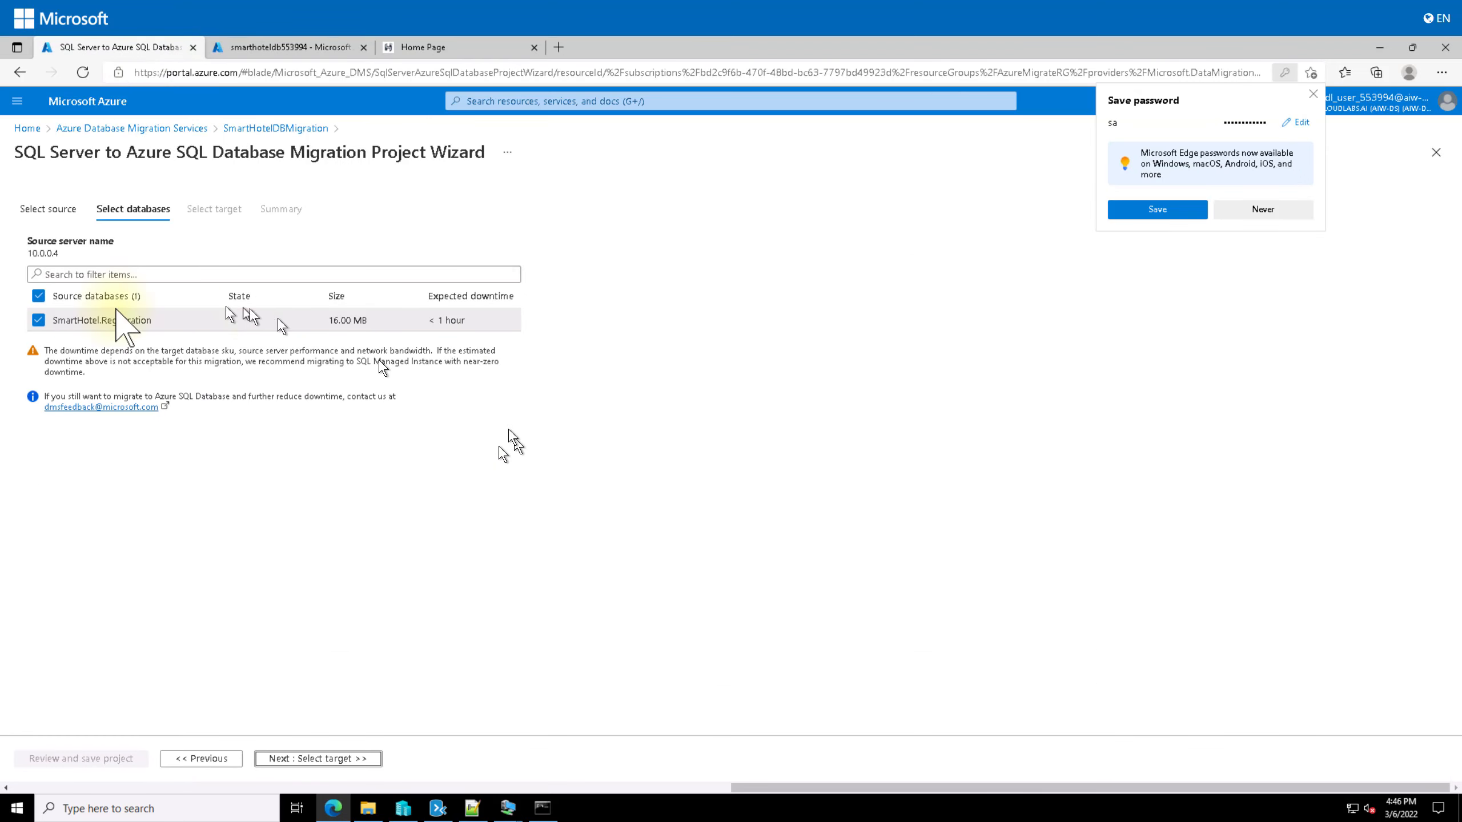
Step: Glance at the Data Migration Assistant assessment results, then advance the wizard to the target step
left_click(1128, 212)
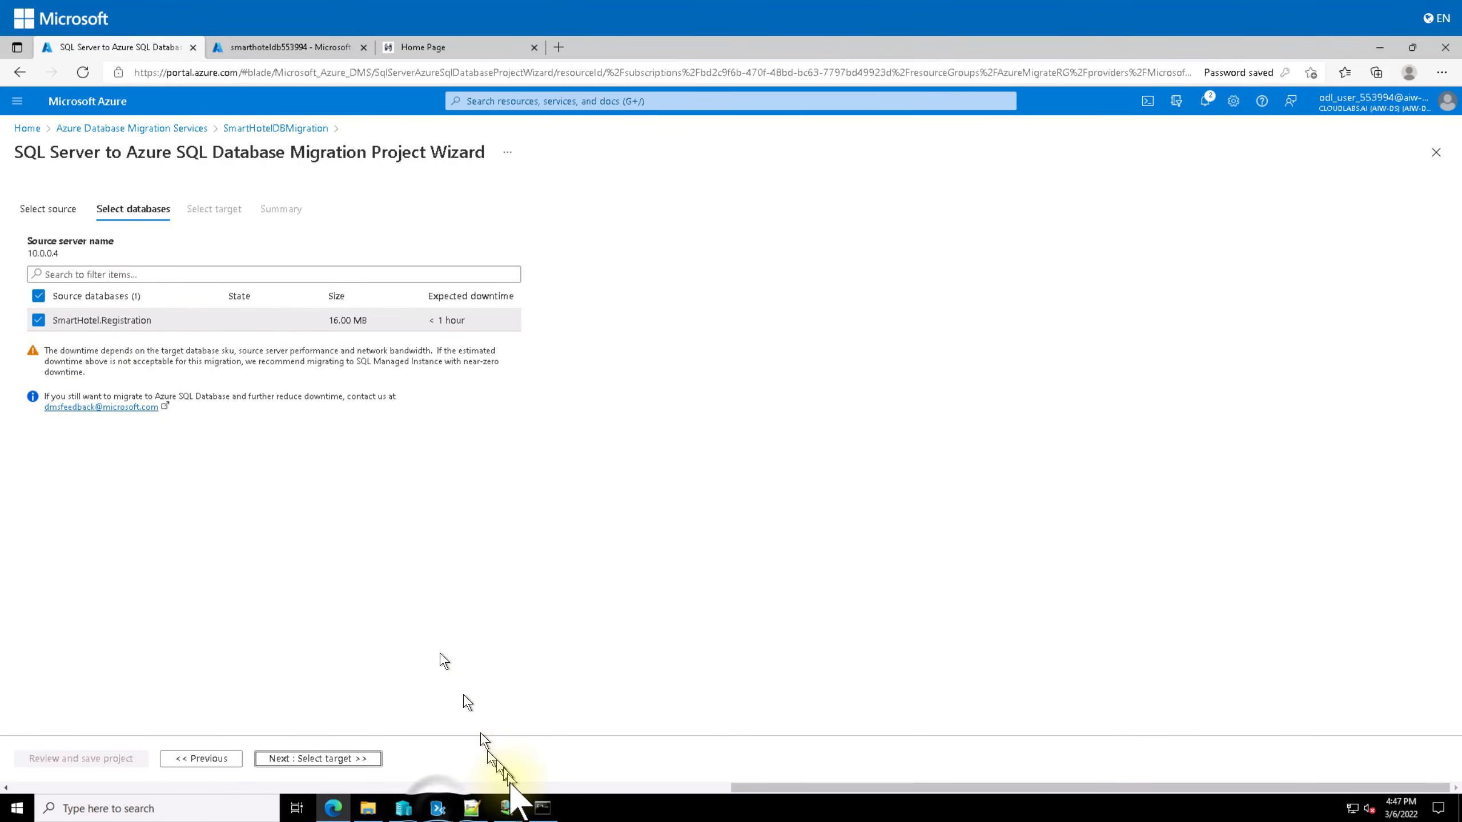
left_click(438, 808)
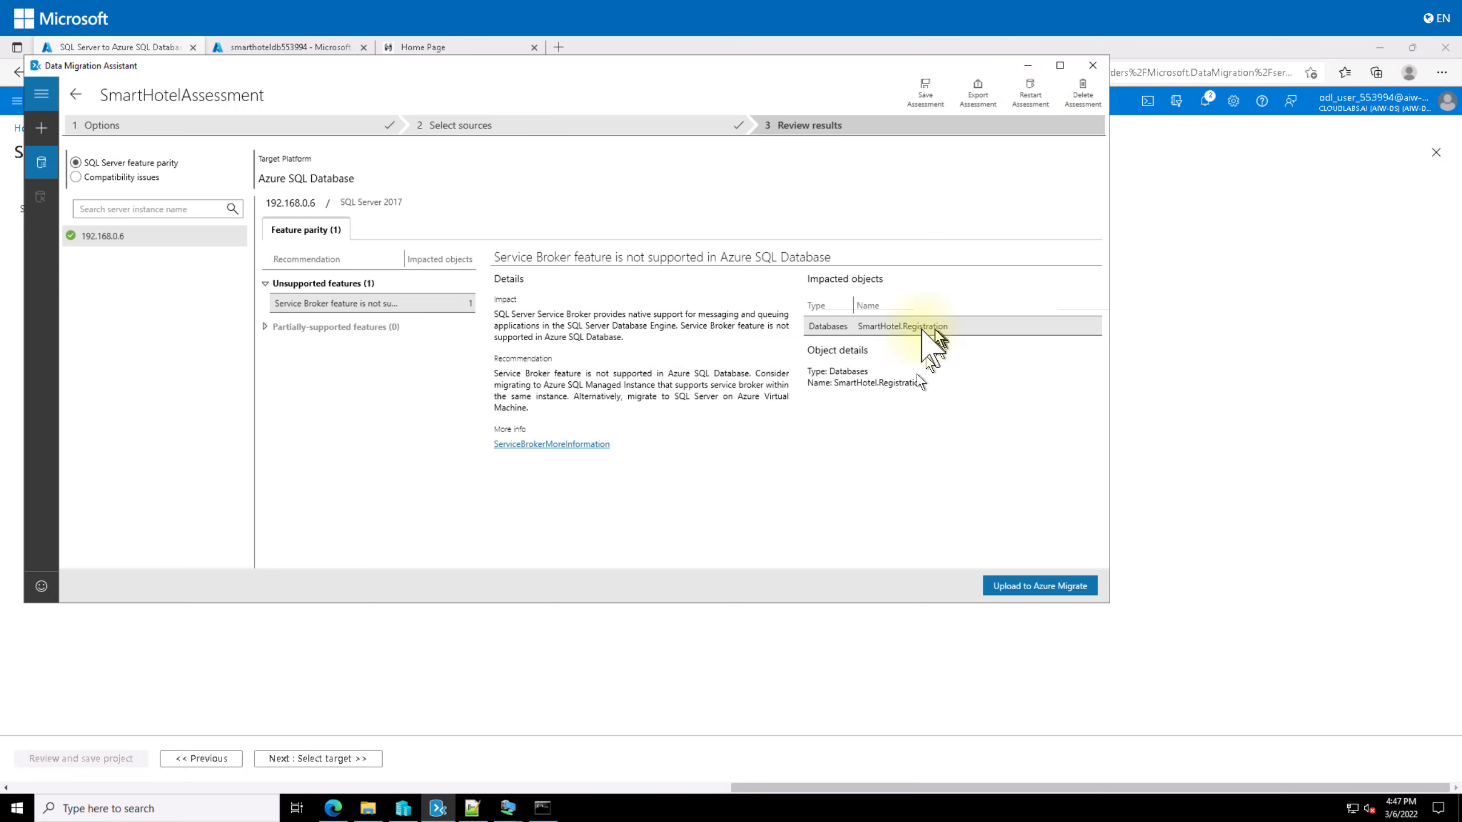
left_click(1028, 65)
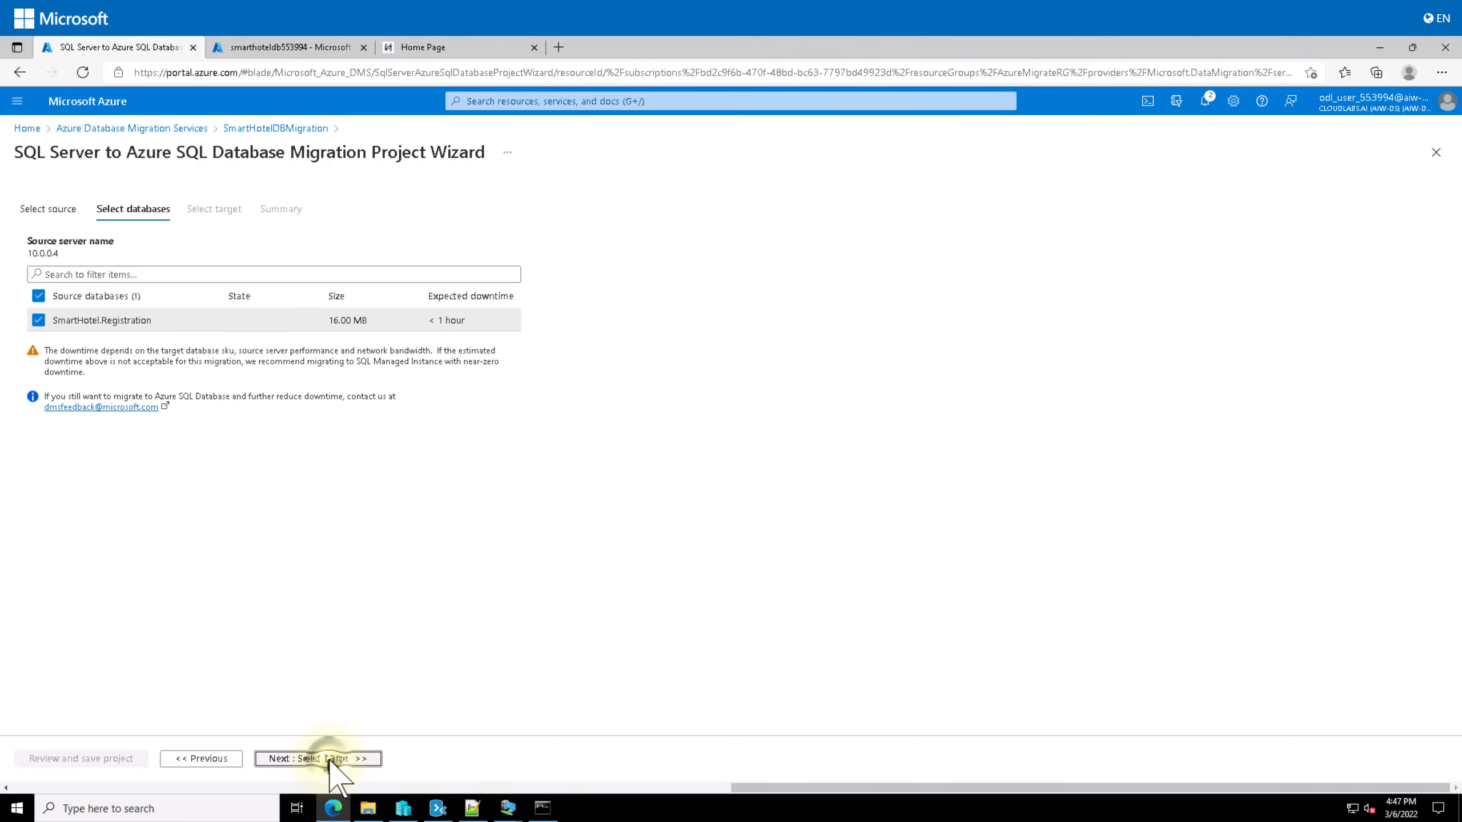
left_click(332, 759)
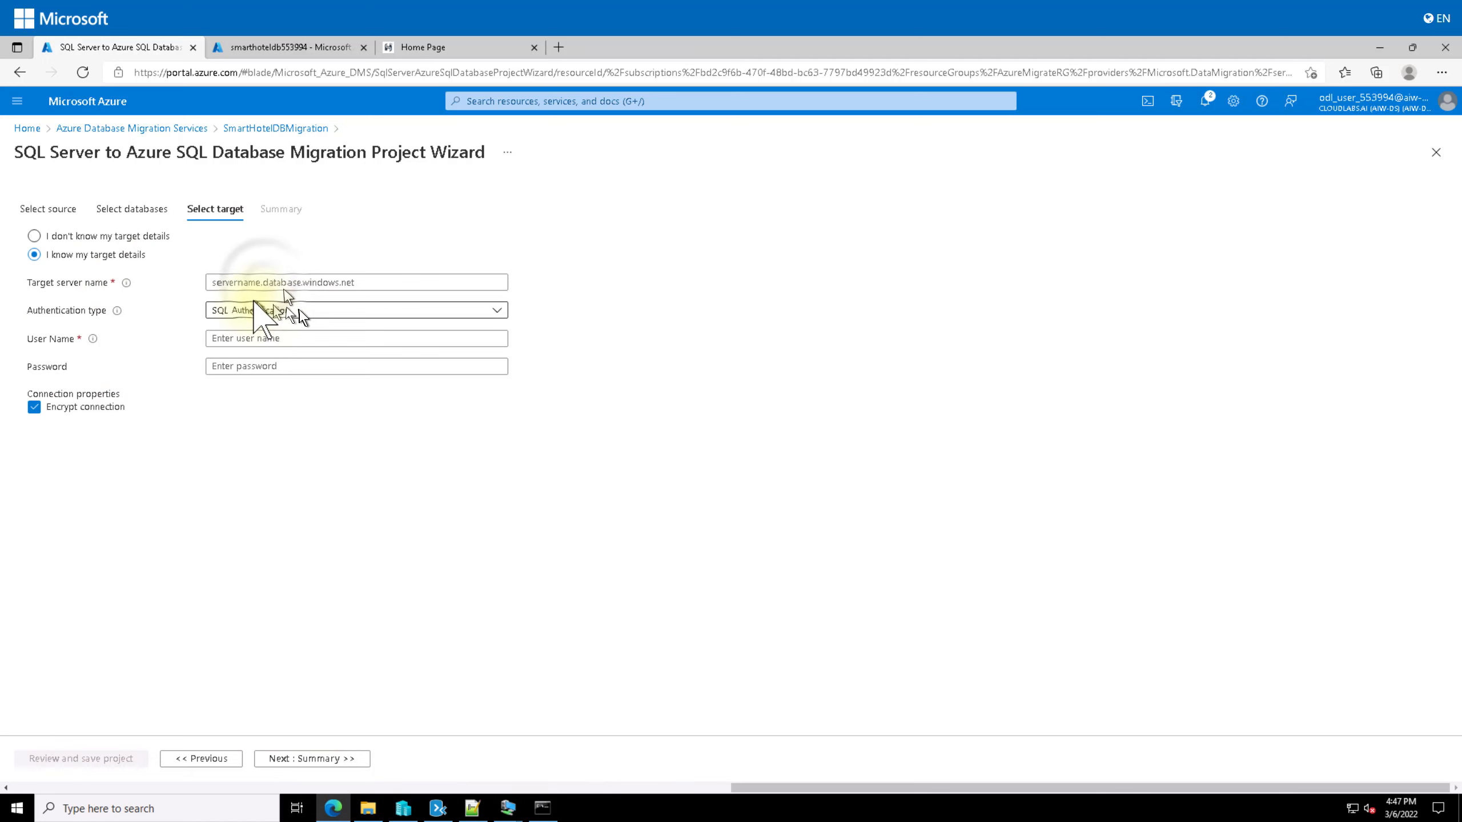
Step: Copy the smarthoteldb553994.database.windows.net server name from its overview into Target server name
left_click(261, 282)
left_click(291, 47)
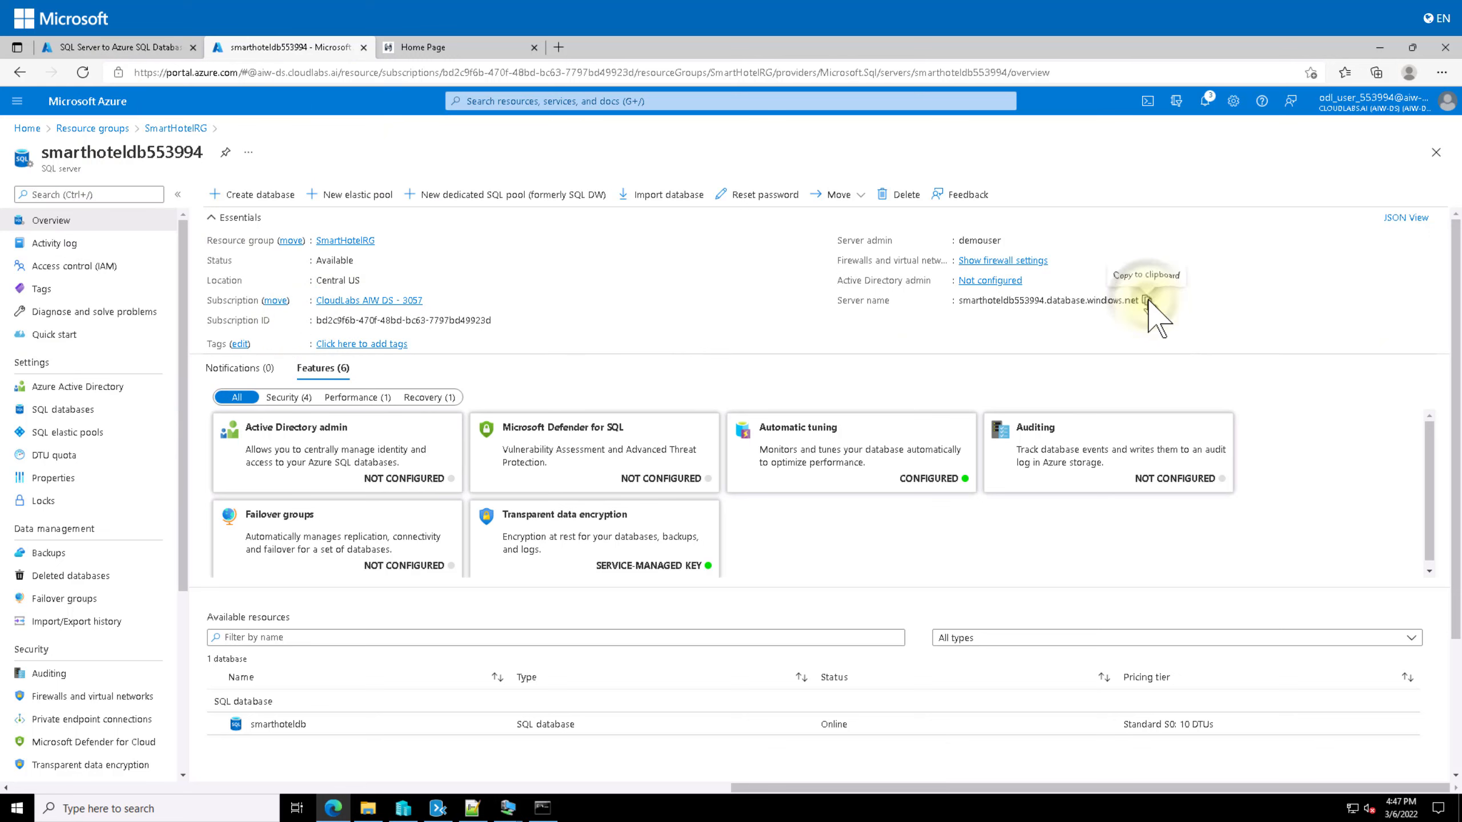
left_click(1146, 301)
left_click(109, 47)
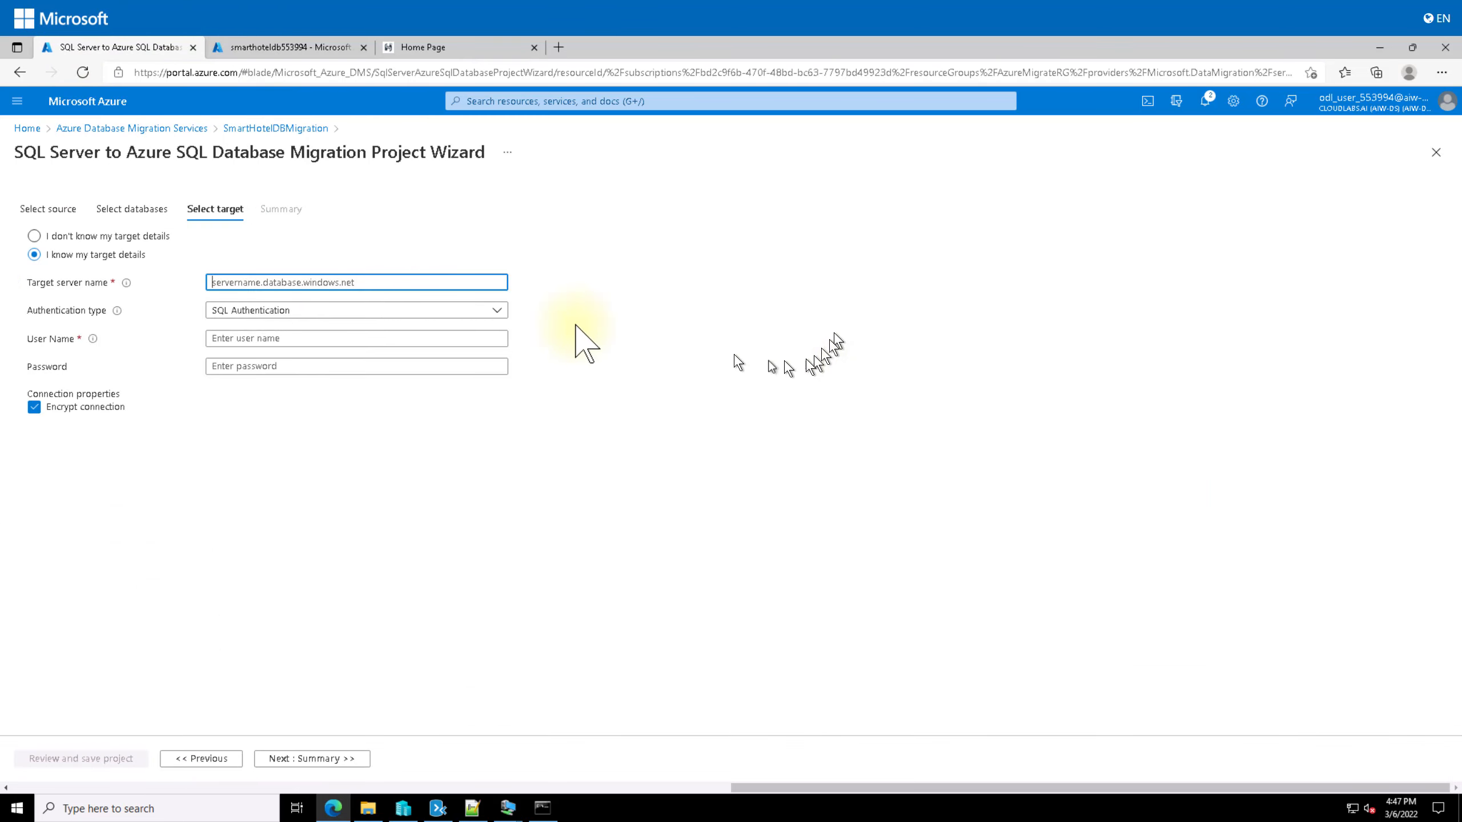
right_click(260, 281)
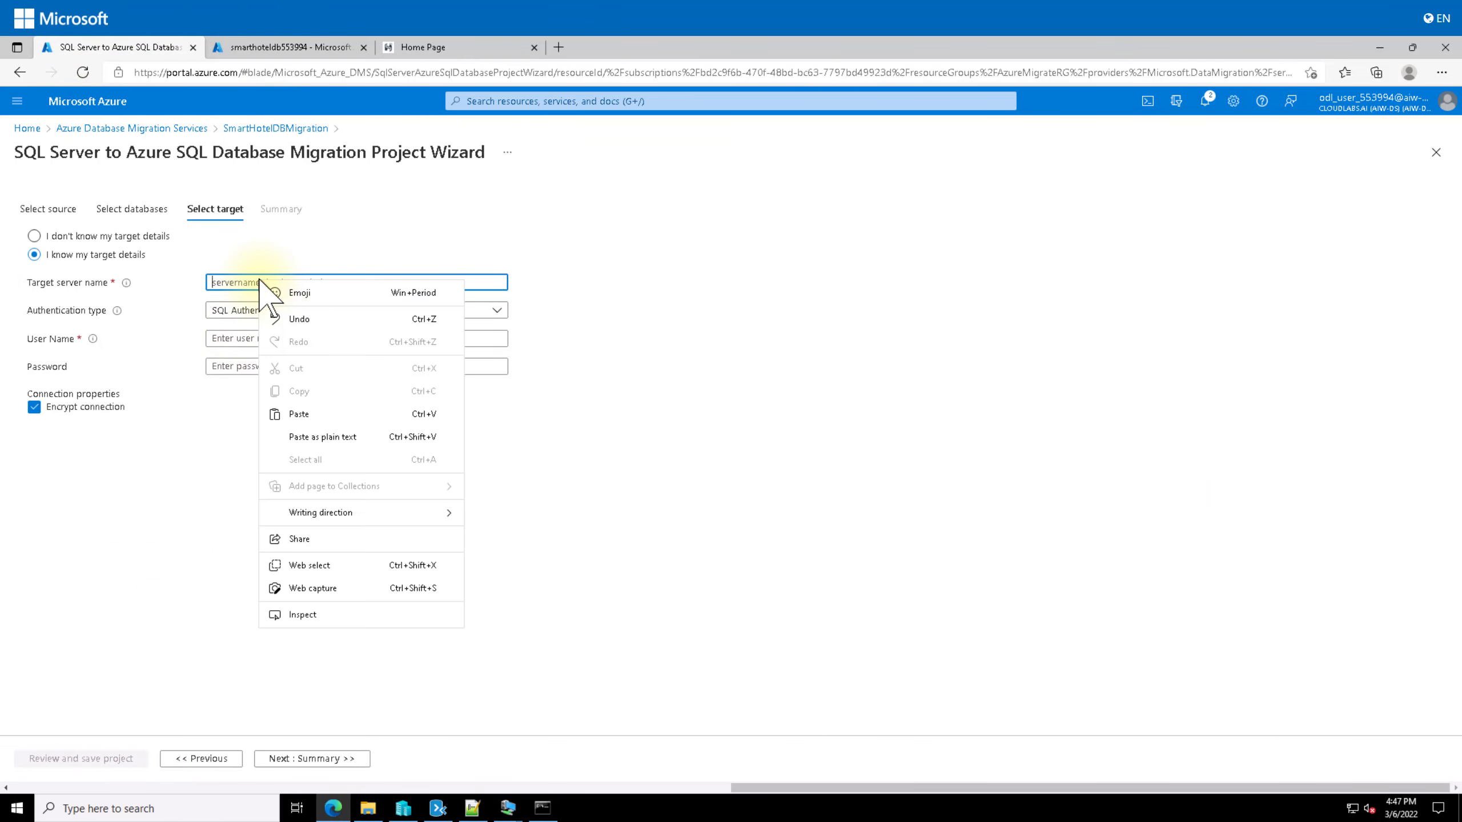
left_click(314, 436)
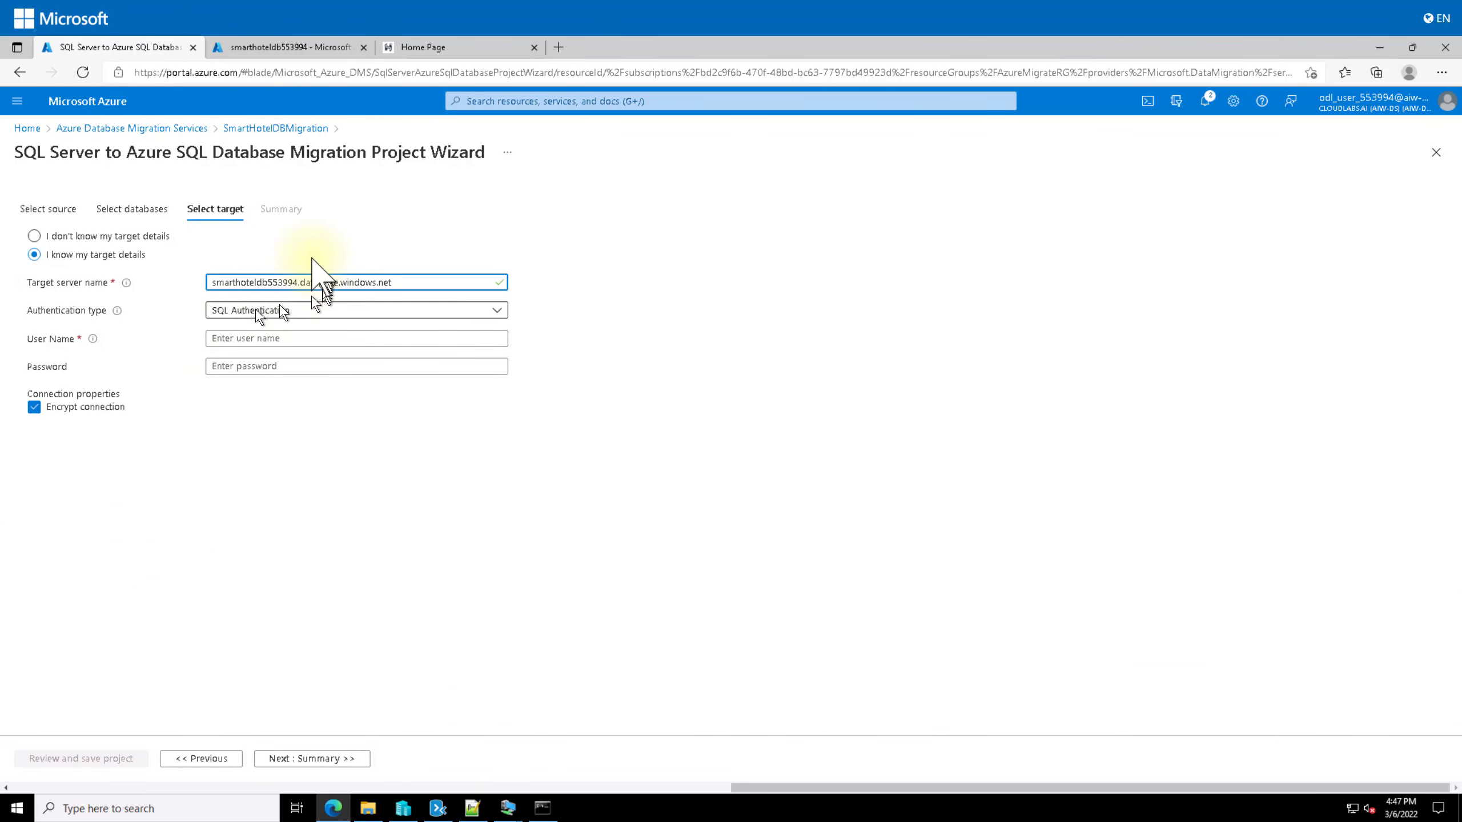
Step: Enter the target SQL user name and password and continue to the Summary
left_click(322, 339)
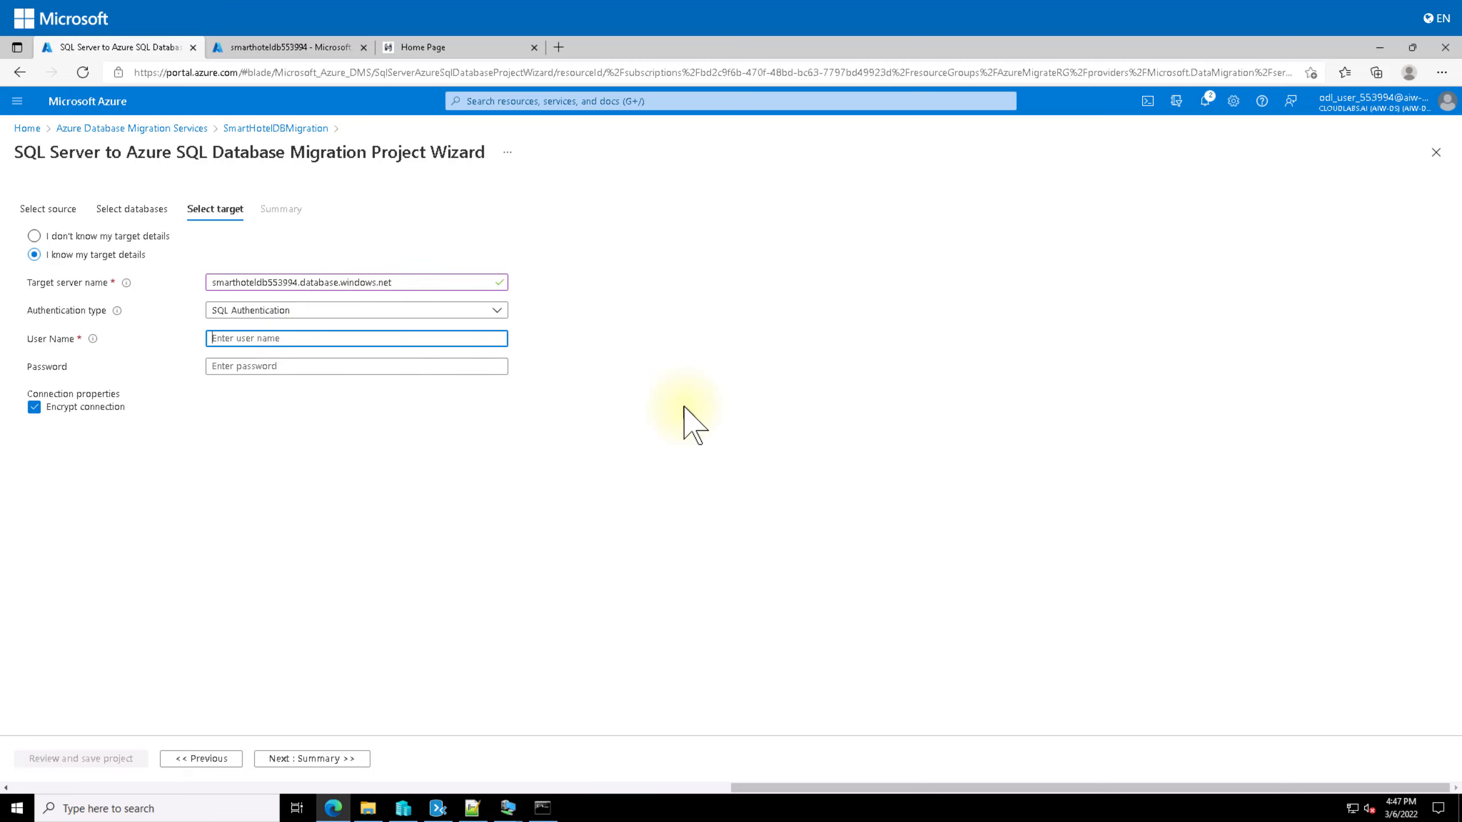
type("demouser")
key("Tab")
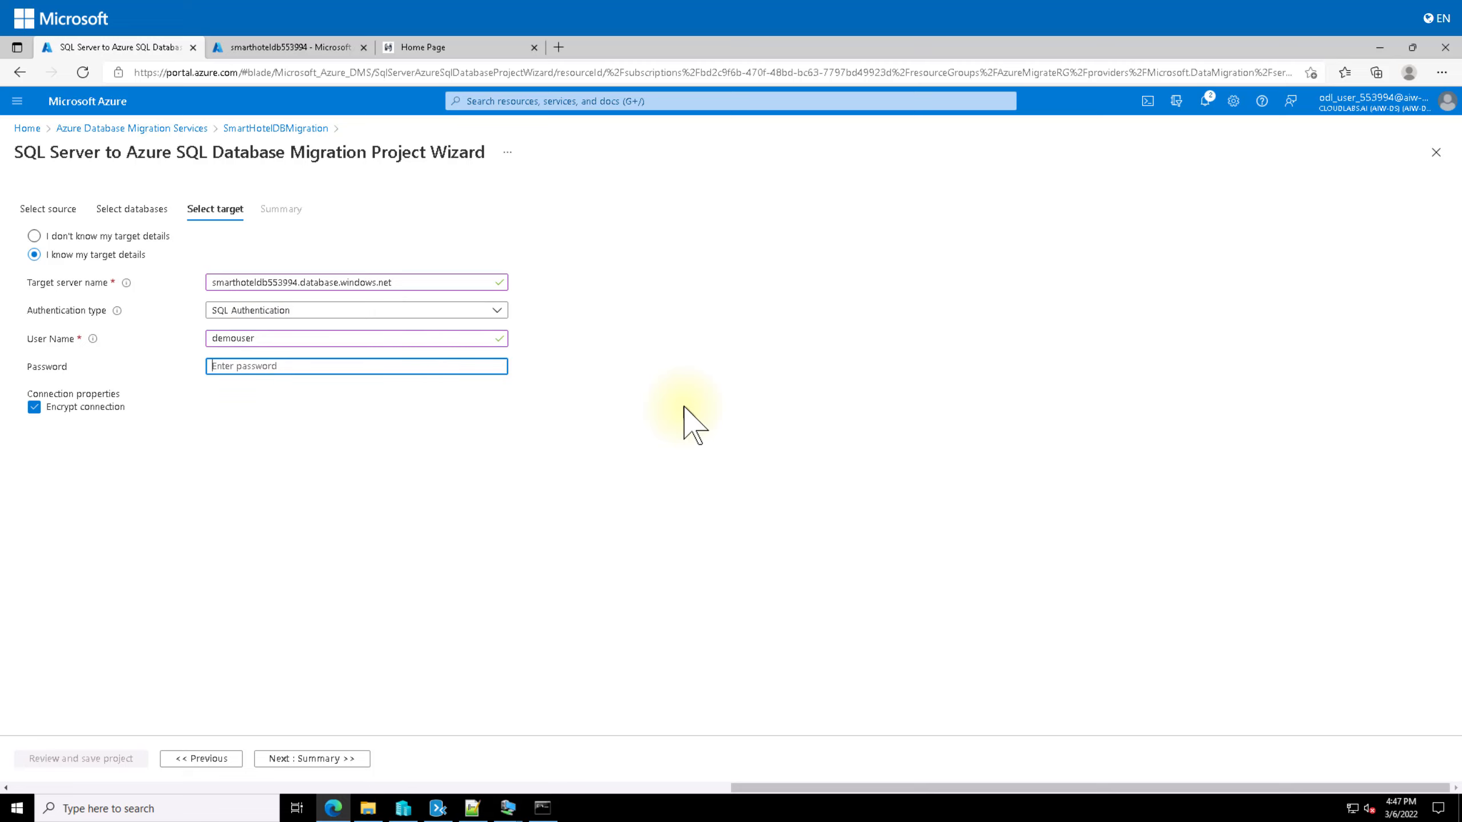
type("dem")
left_click(297, 759)
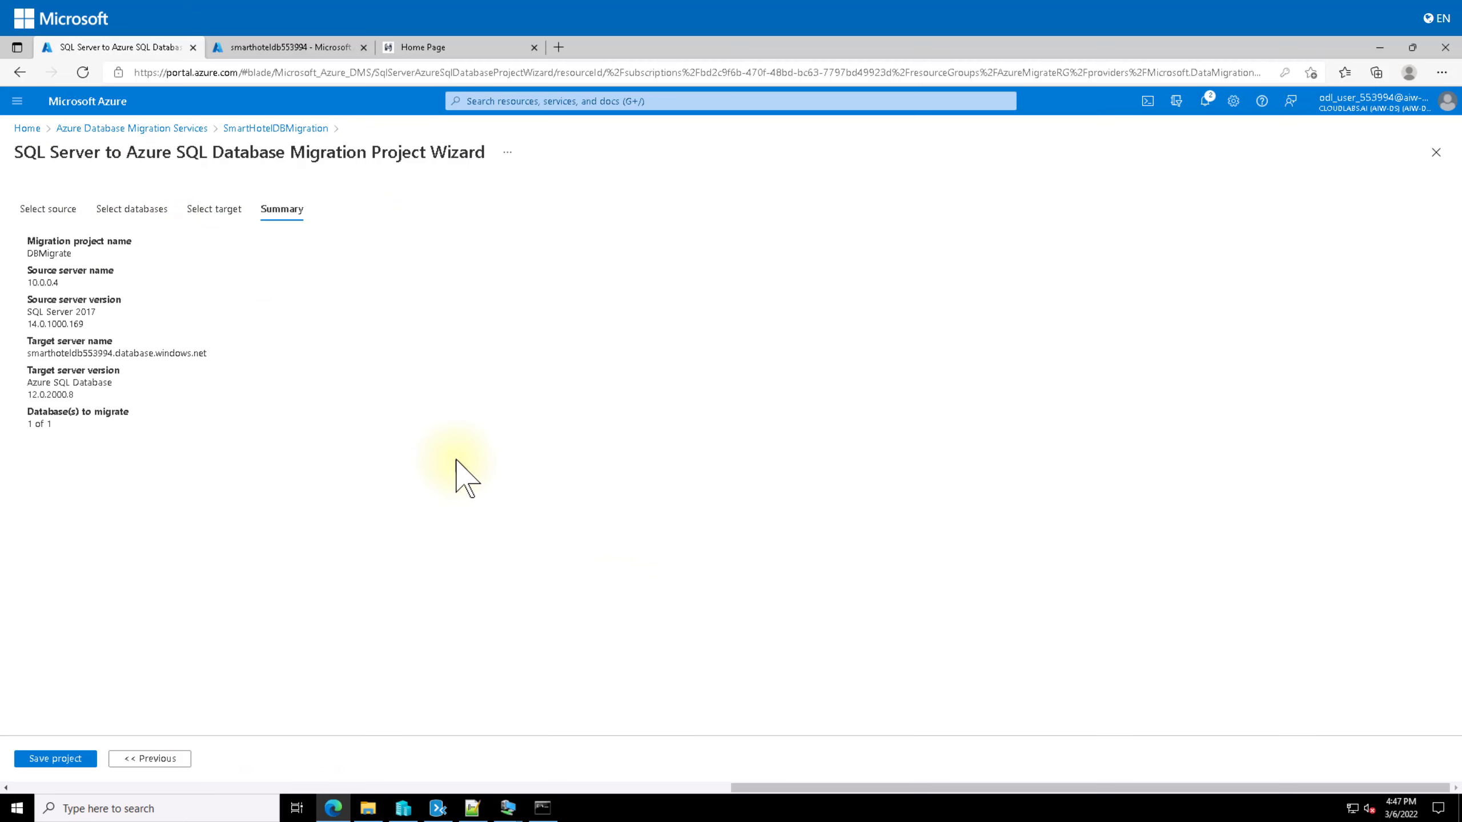
Step: Save the DBMigrate project and bring up the New Activity type list on its overview
left_click(56, 759)
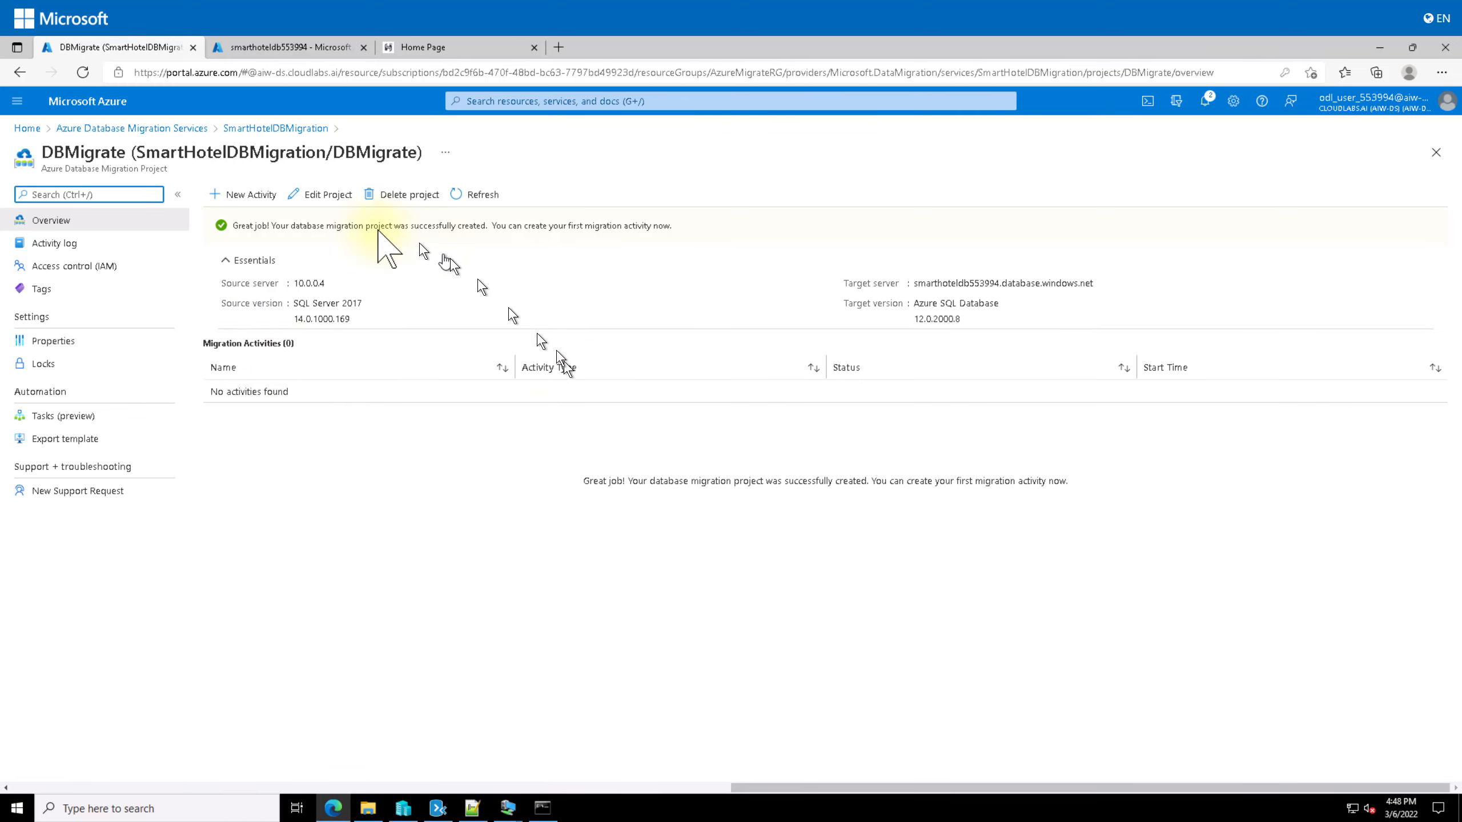
left_click(230, 195)
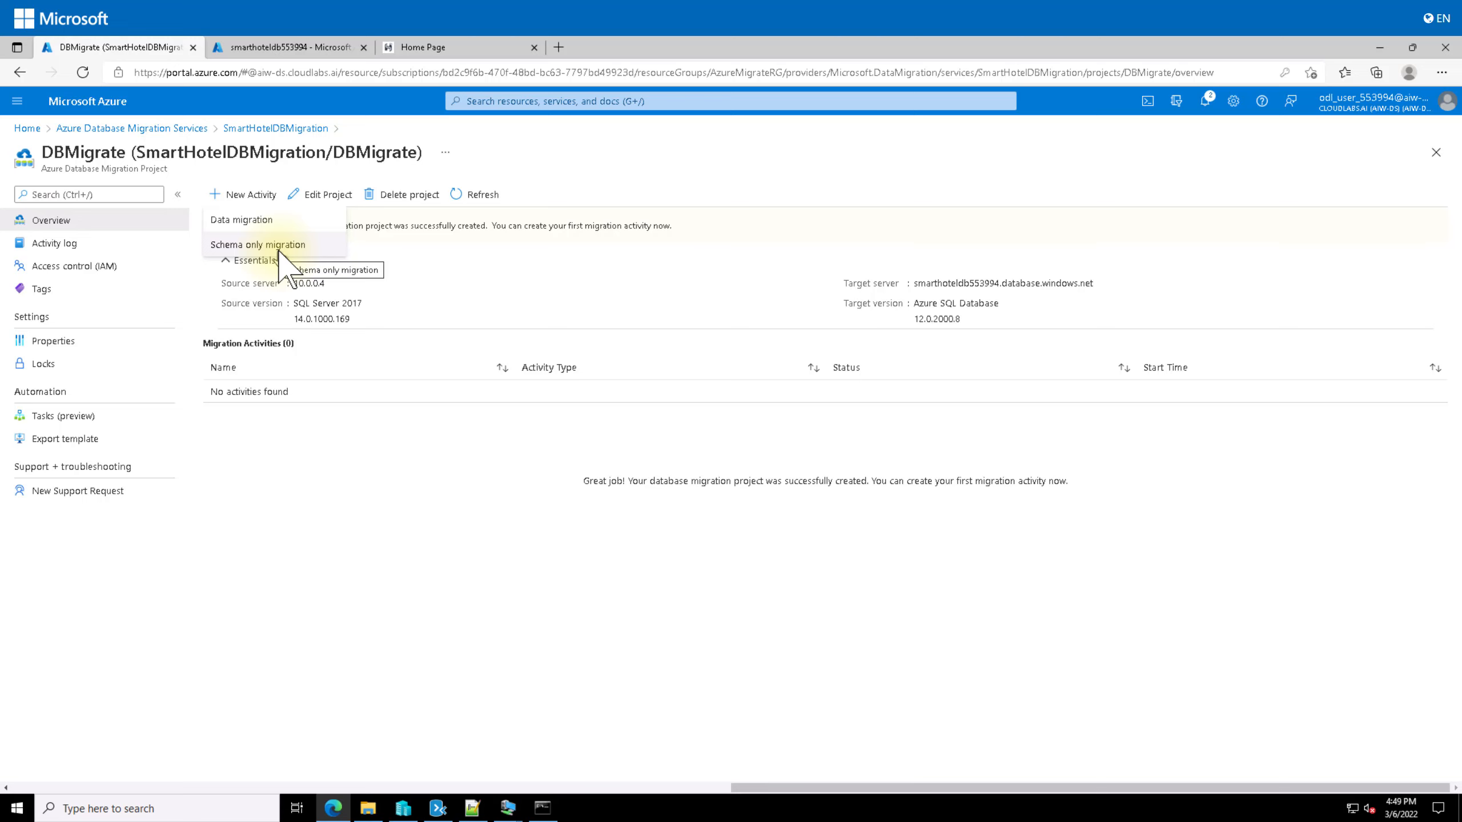
Step: Start a Data migration activity, keep the source and SmartHotel.Registration, and supply the target password
left_click(244, 220)
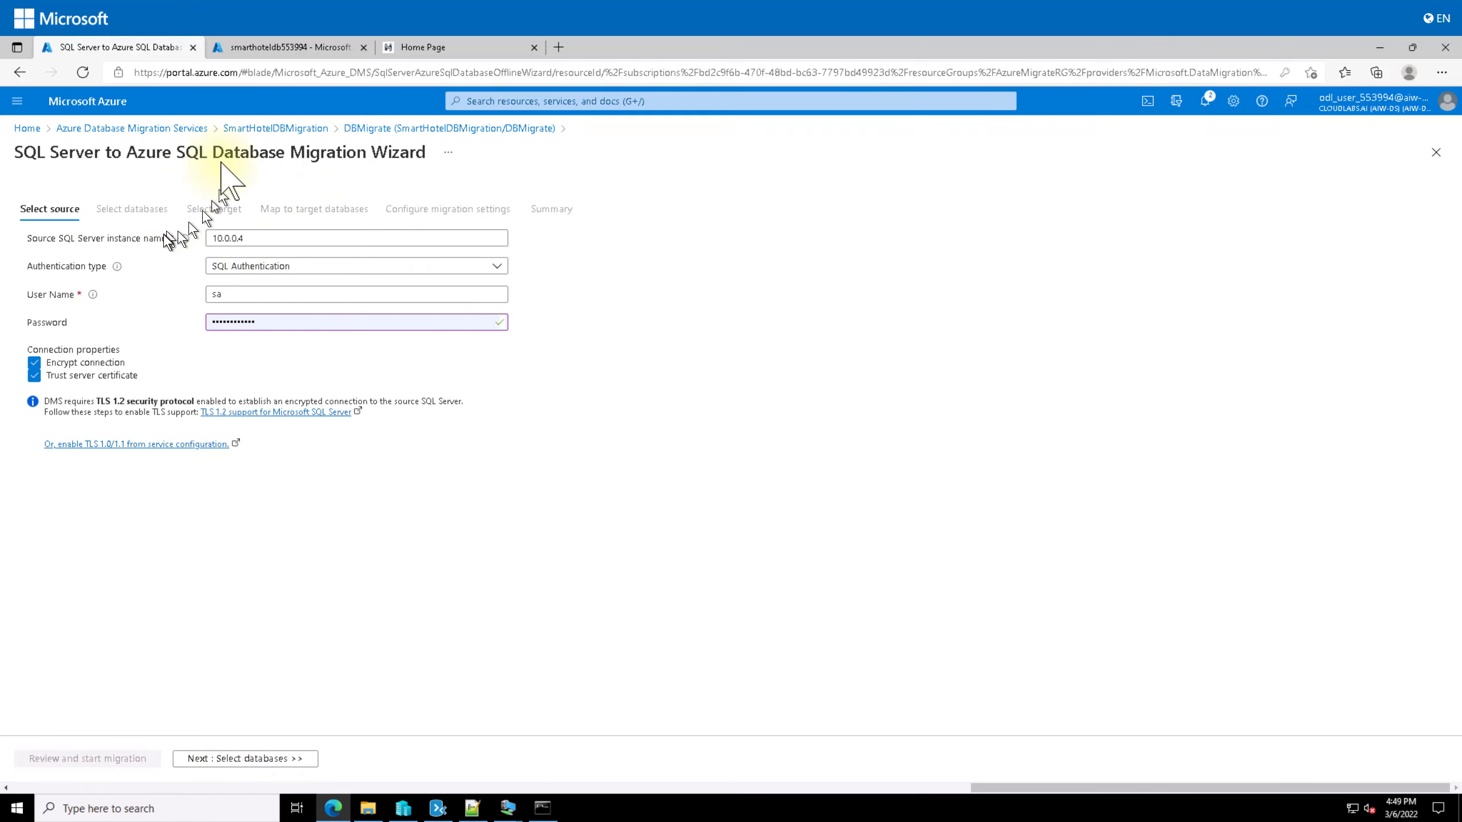
left_click(253, 759)
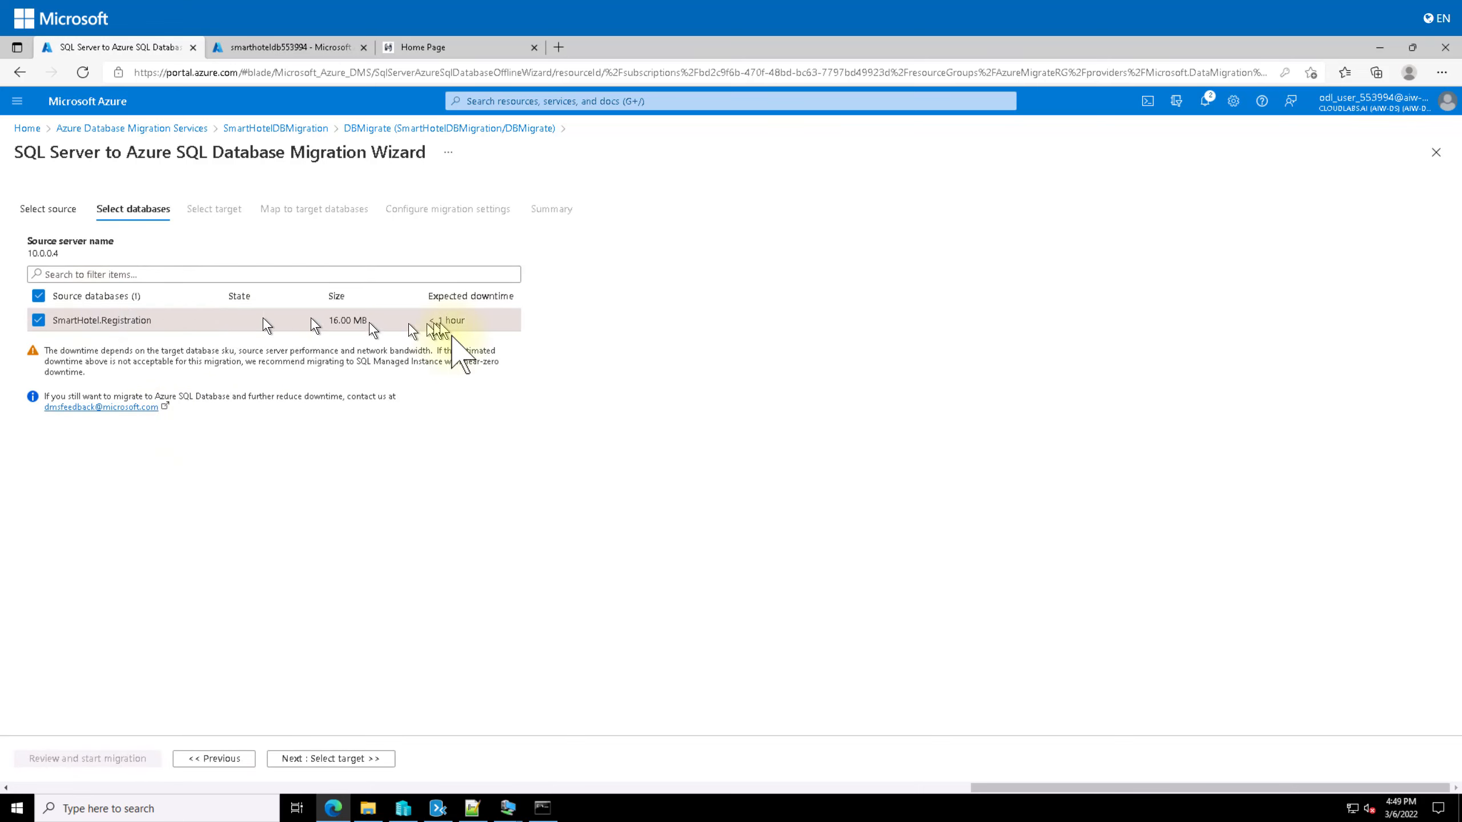
left_click(331, 758)
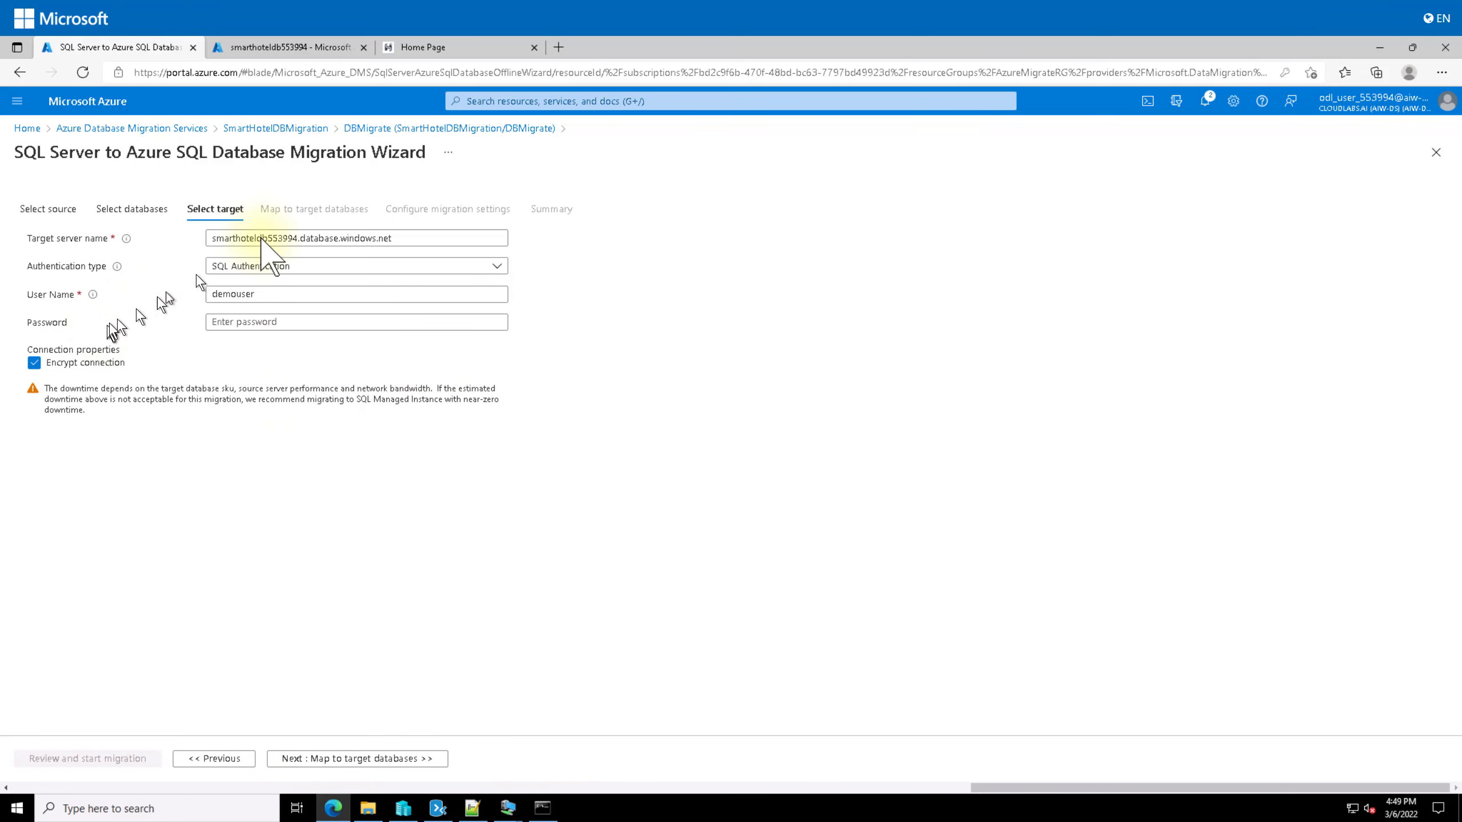
left_click(238, 323)
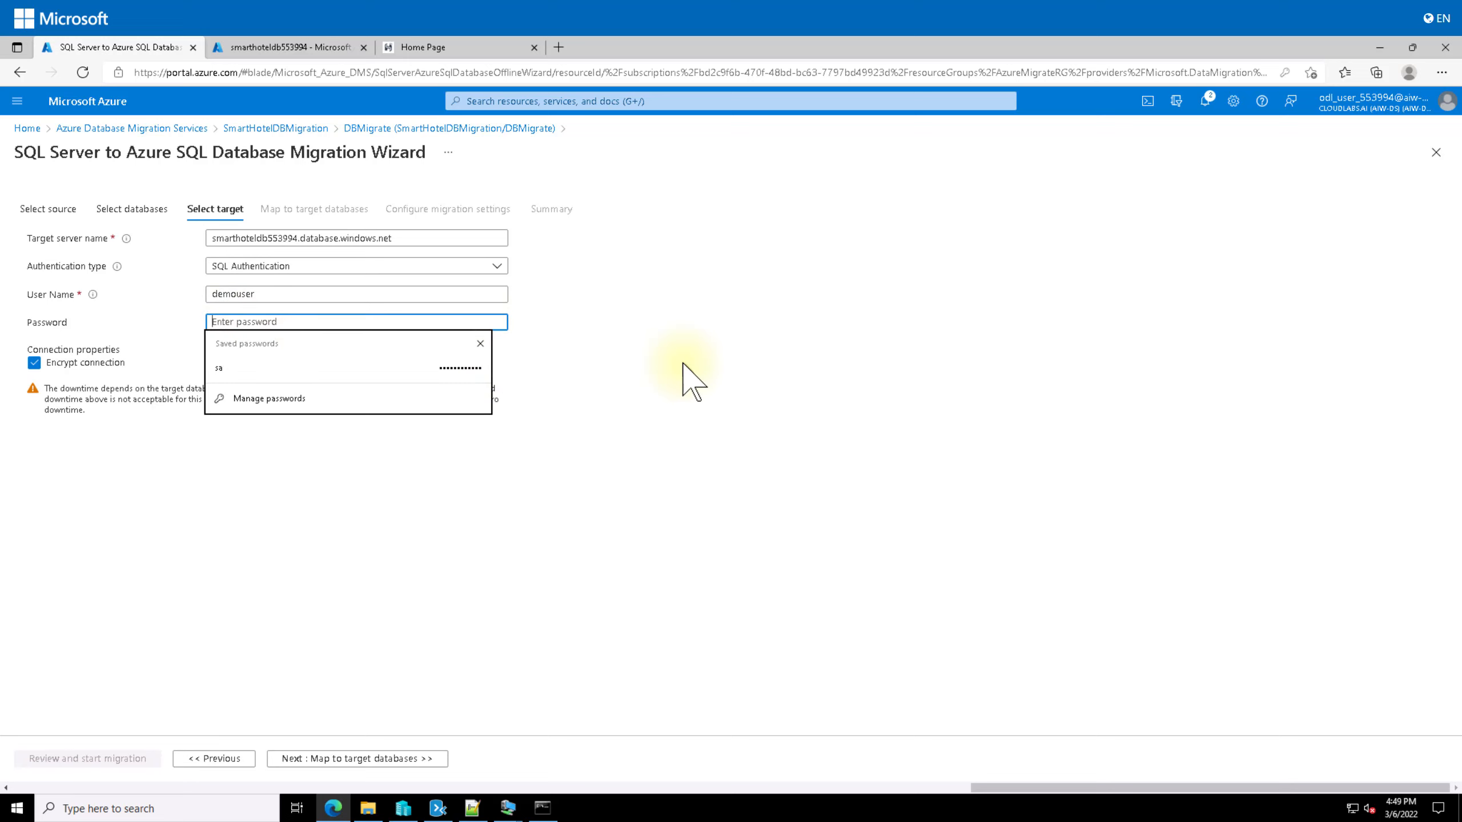
type("de")
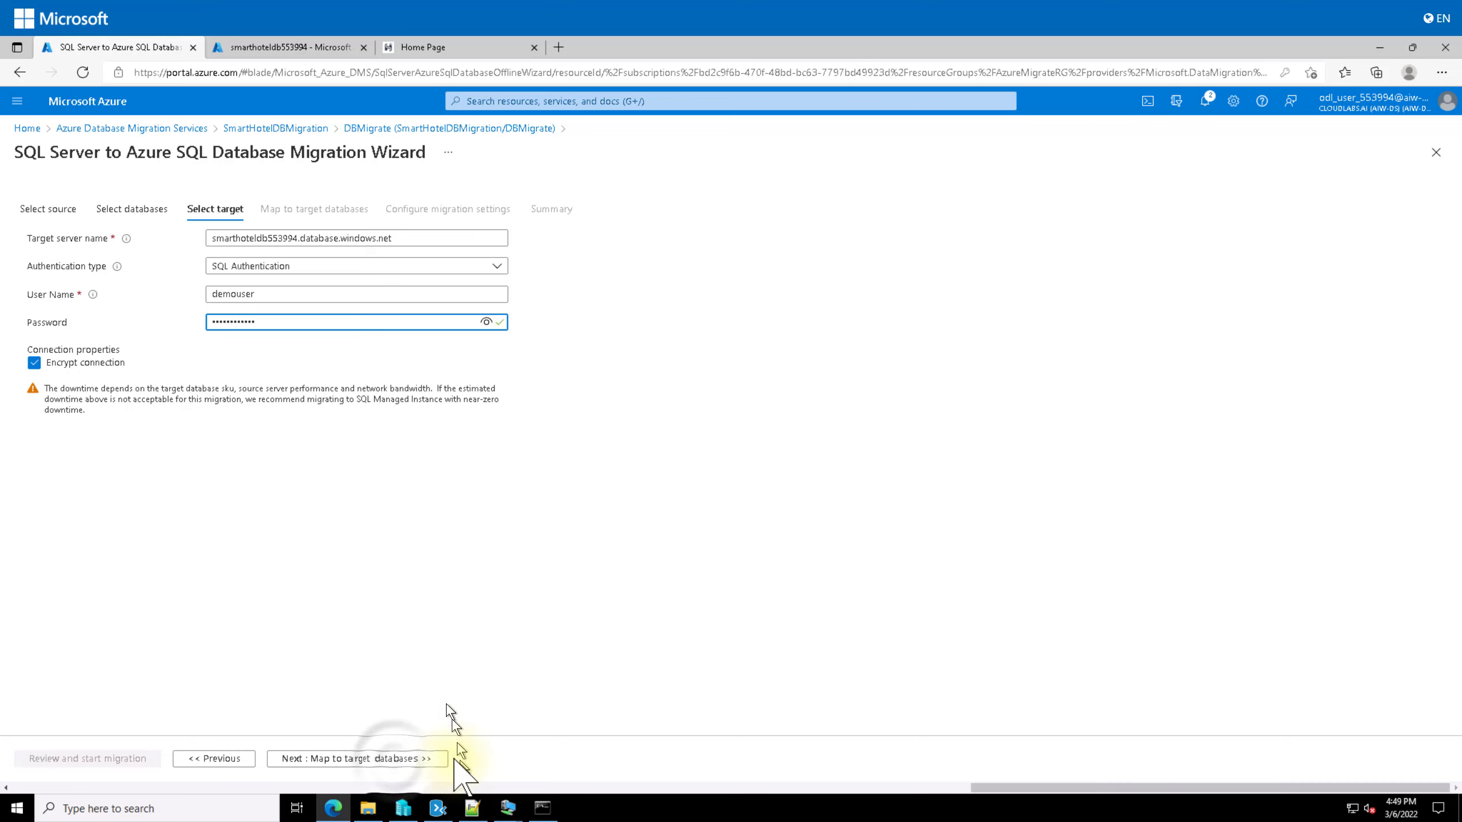
left_click(394, 759)
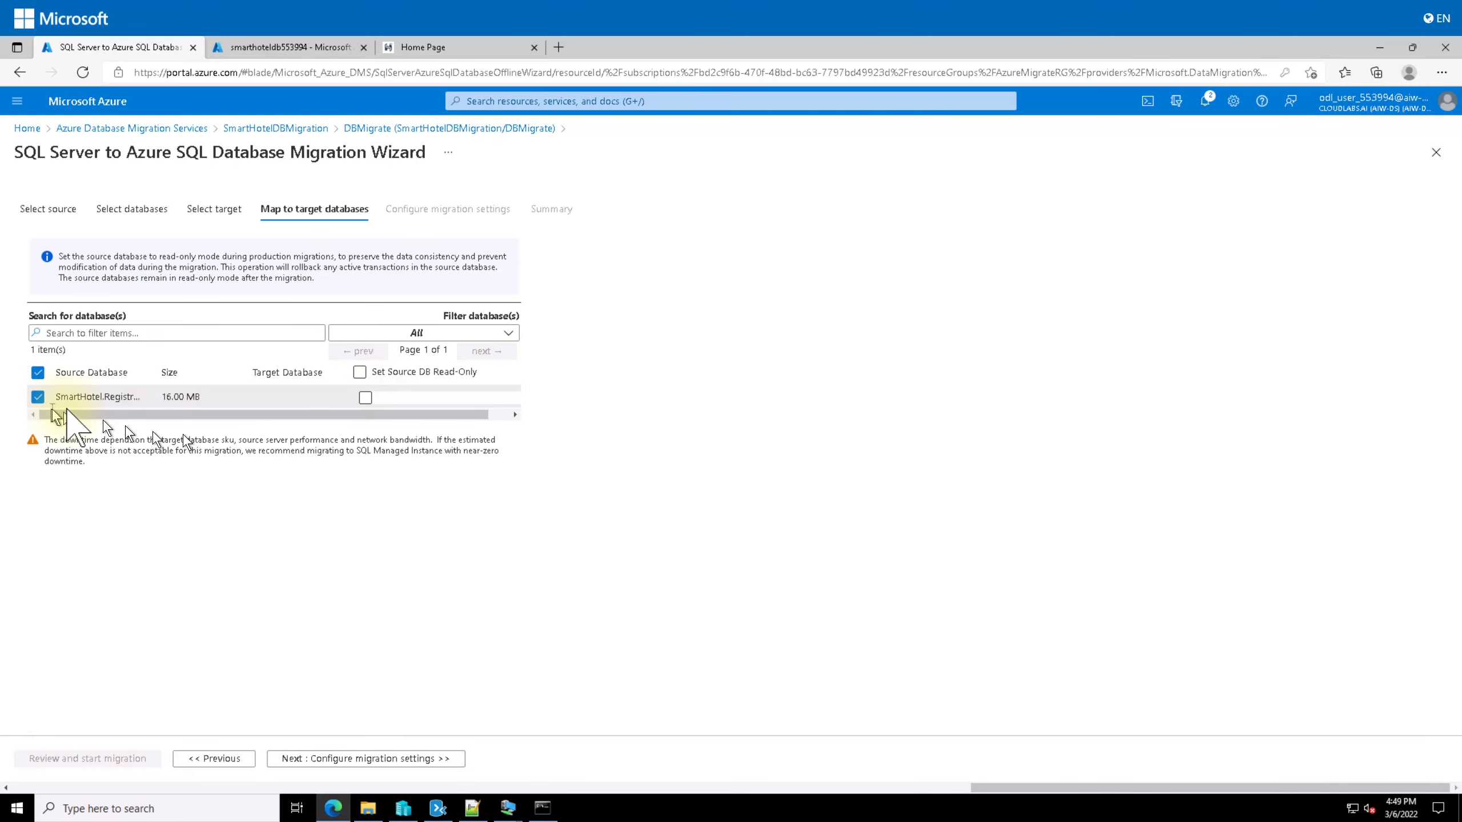
Step: Map SmartHotel.Registration to target database smarthoteldb, leaving Set Source DB Read-Only unchecked
left_click(365, 397)
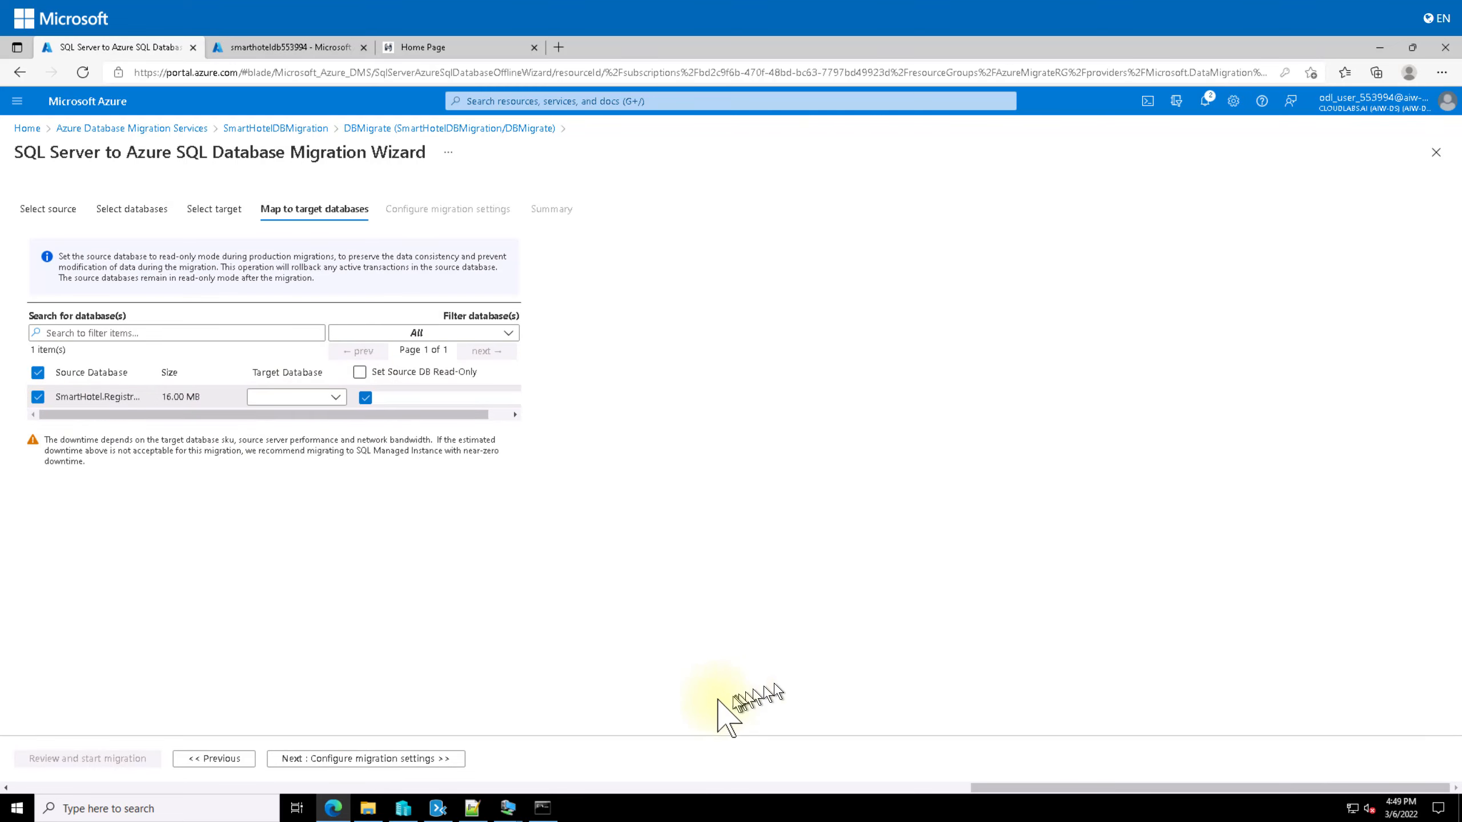
left_click(364, 397)
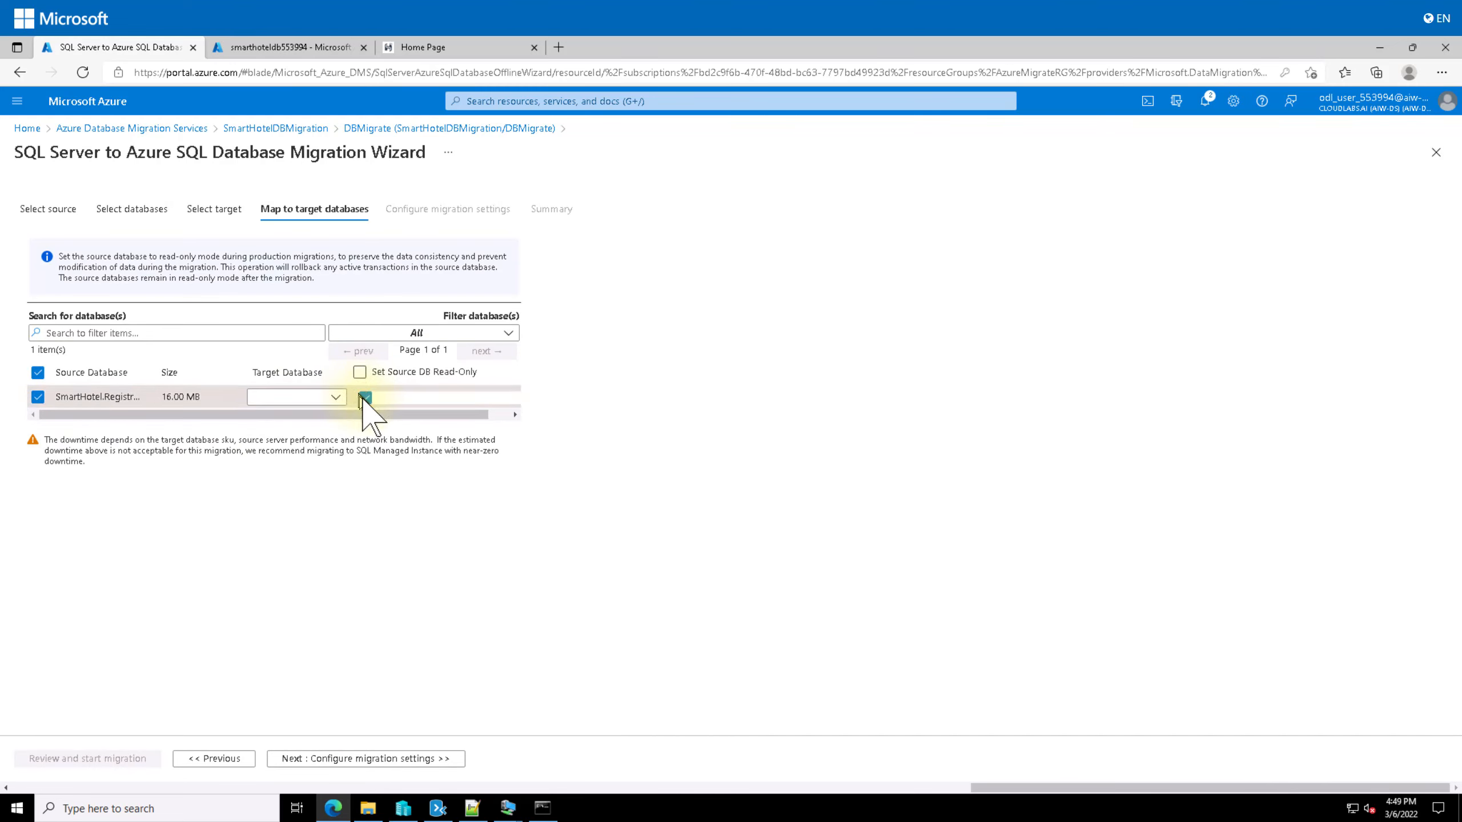
left_click(336, 397)
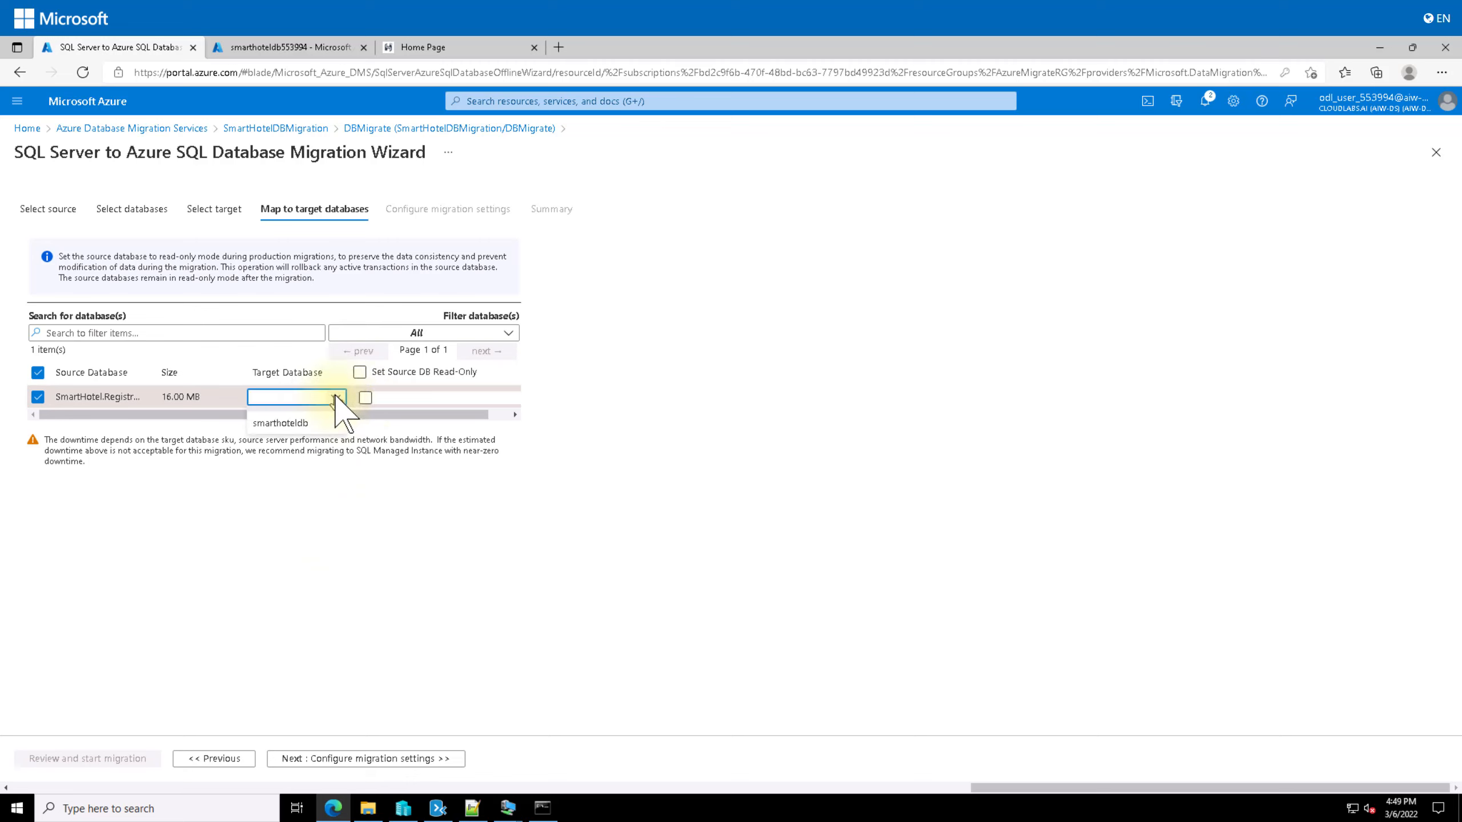
left_click(299, 423)
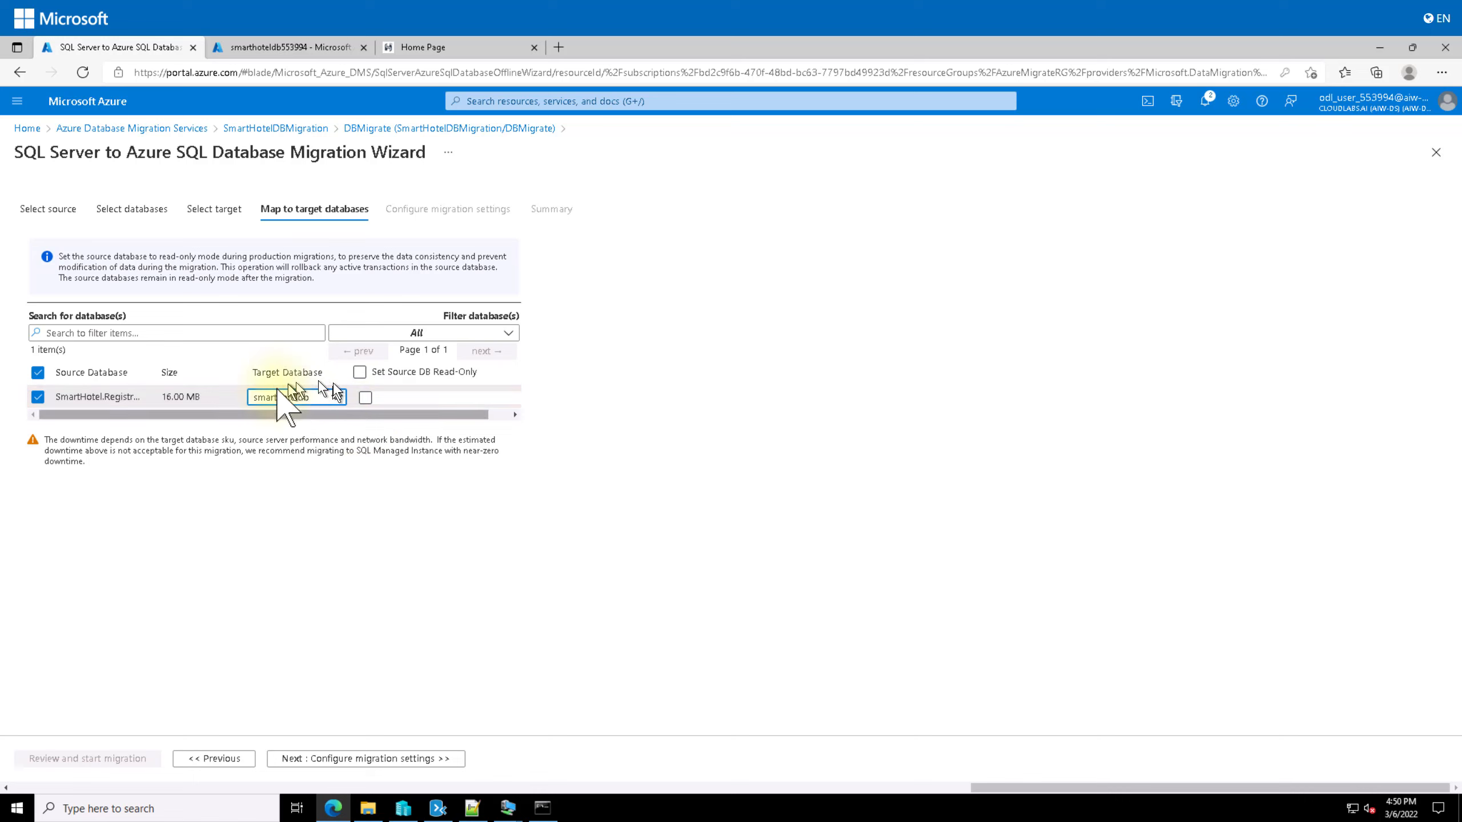
left_click(366, 399)
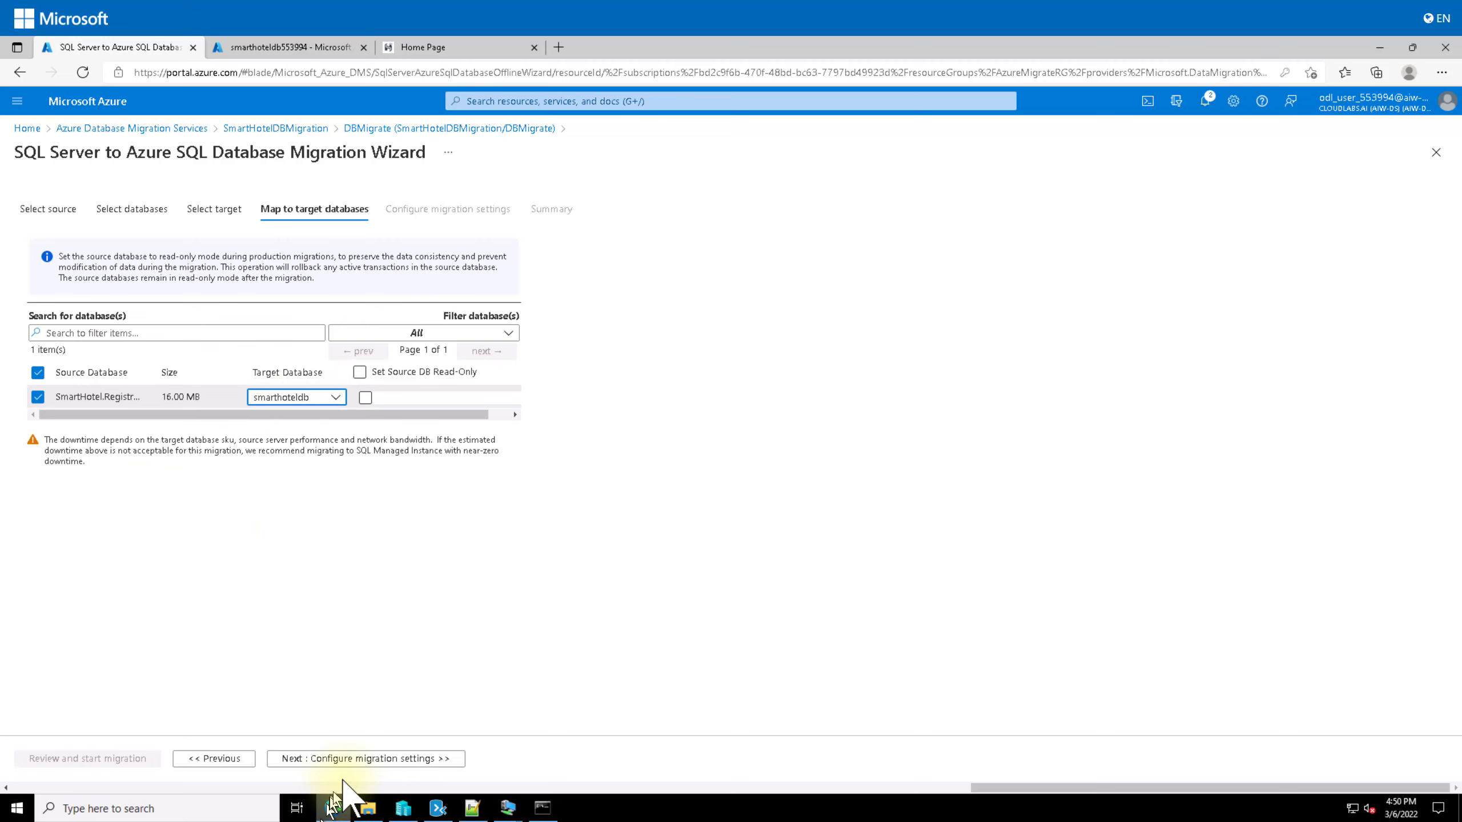
left_click(364, 759)
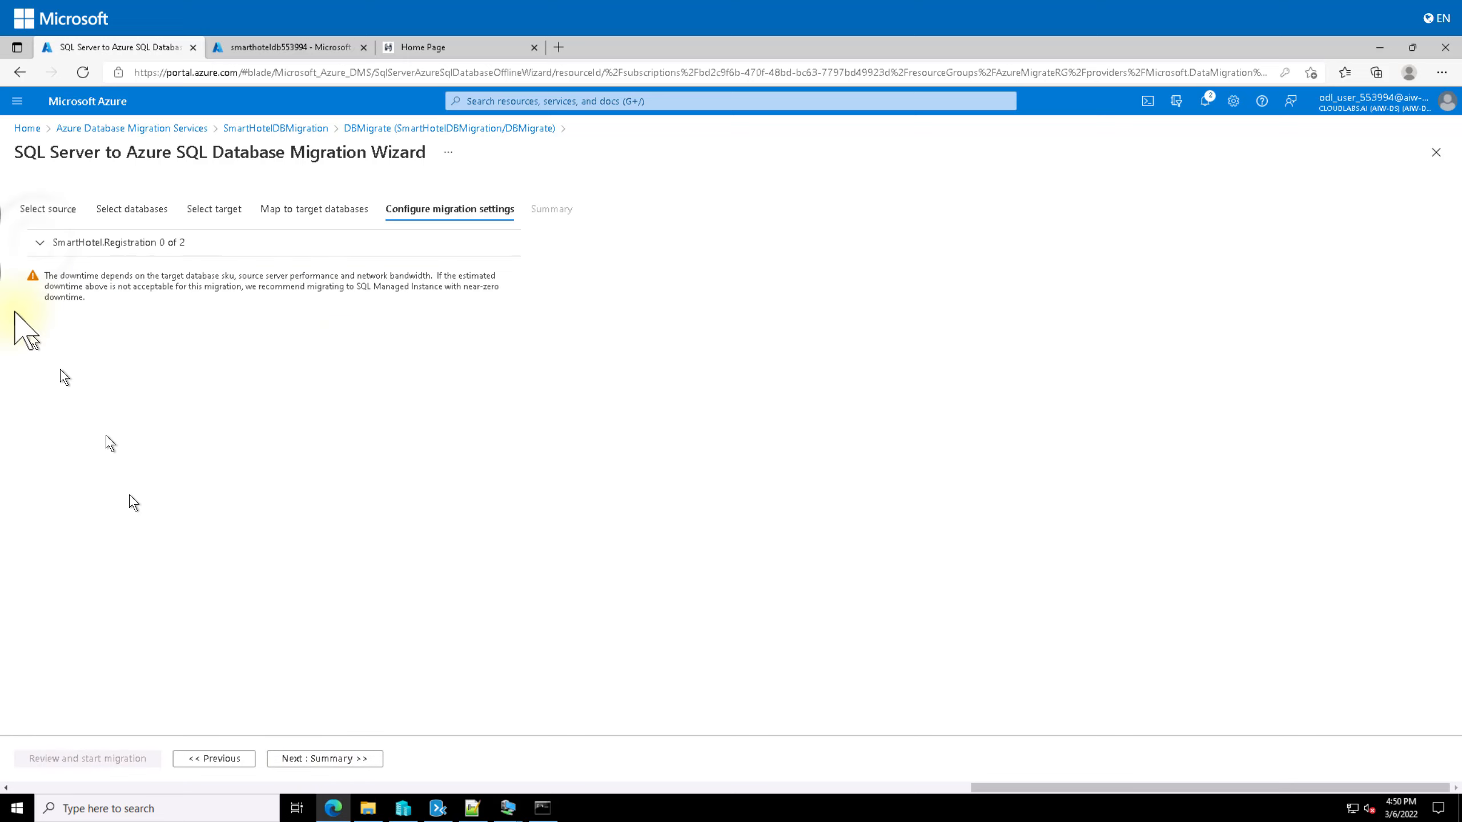
Step: Toggle SmartHotel.Registration's table selection, hit the no-tables-selected error, and go back to mapping
left_click(39, 243)
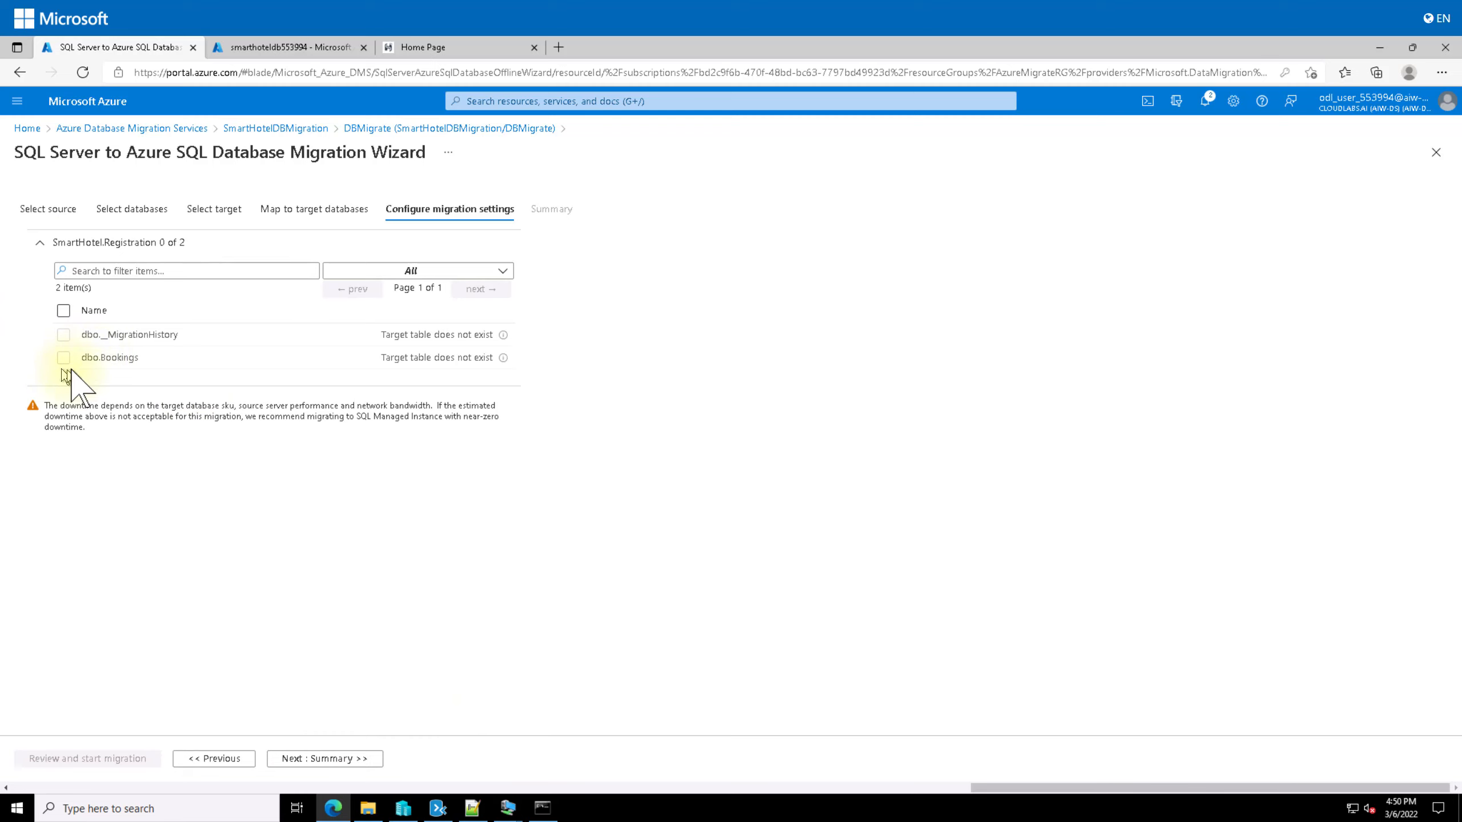
left_click(63, 311)
left_click(65, 313)
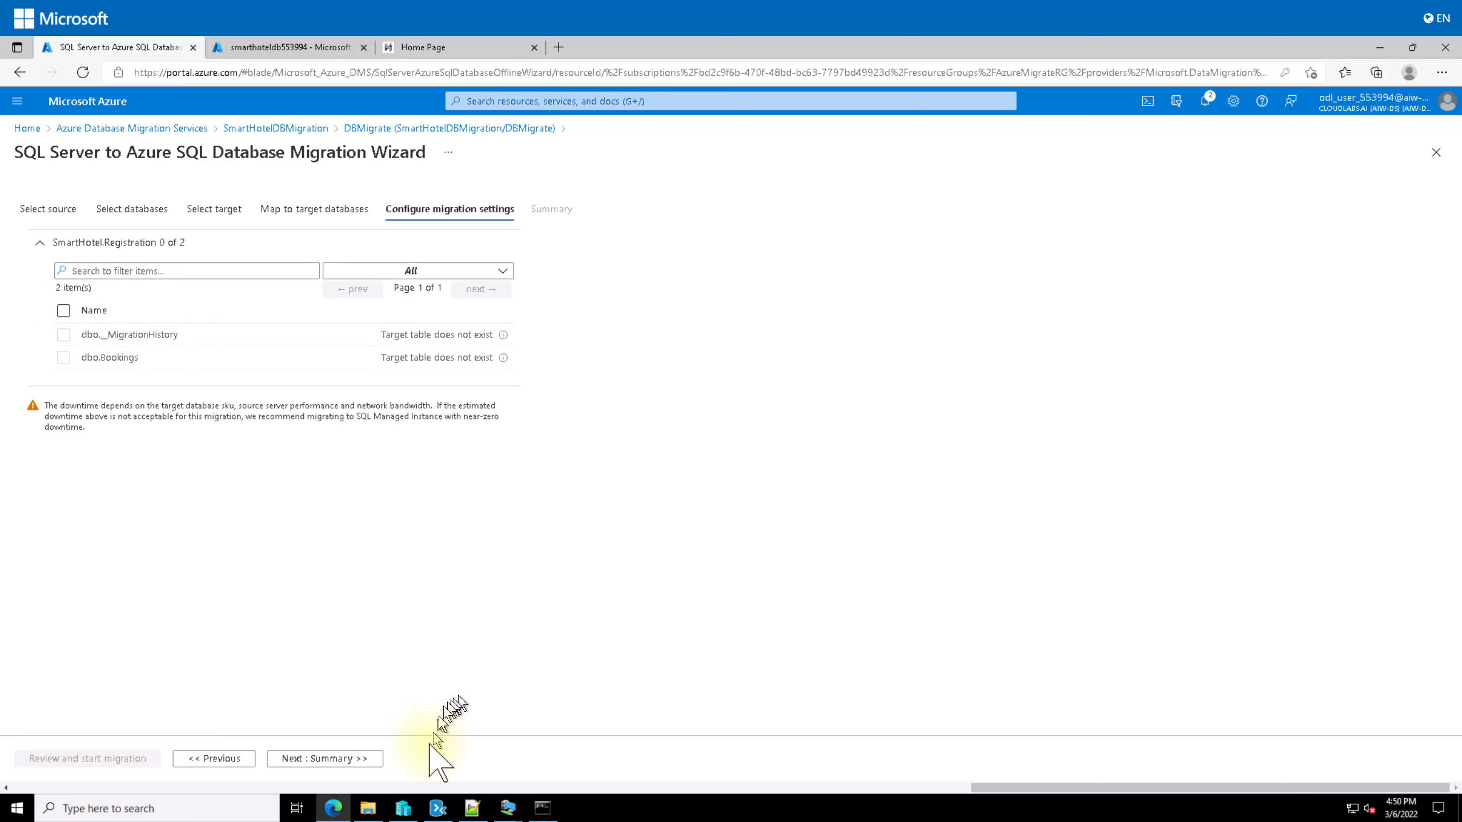
left_click(364, 763)
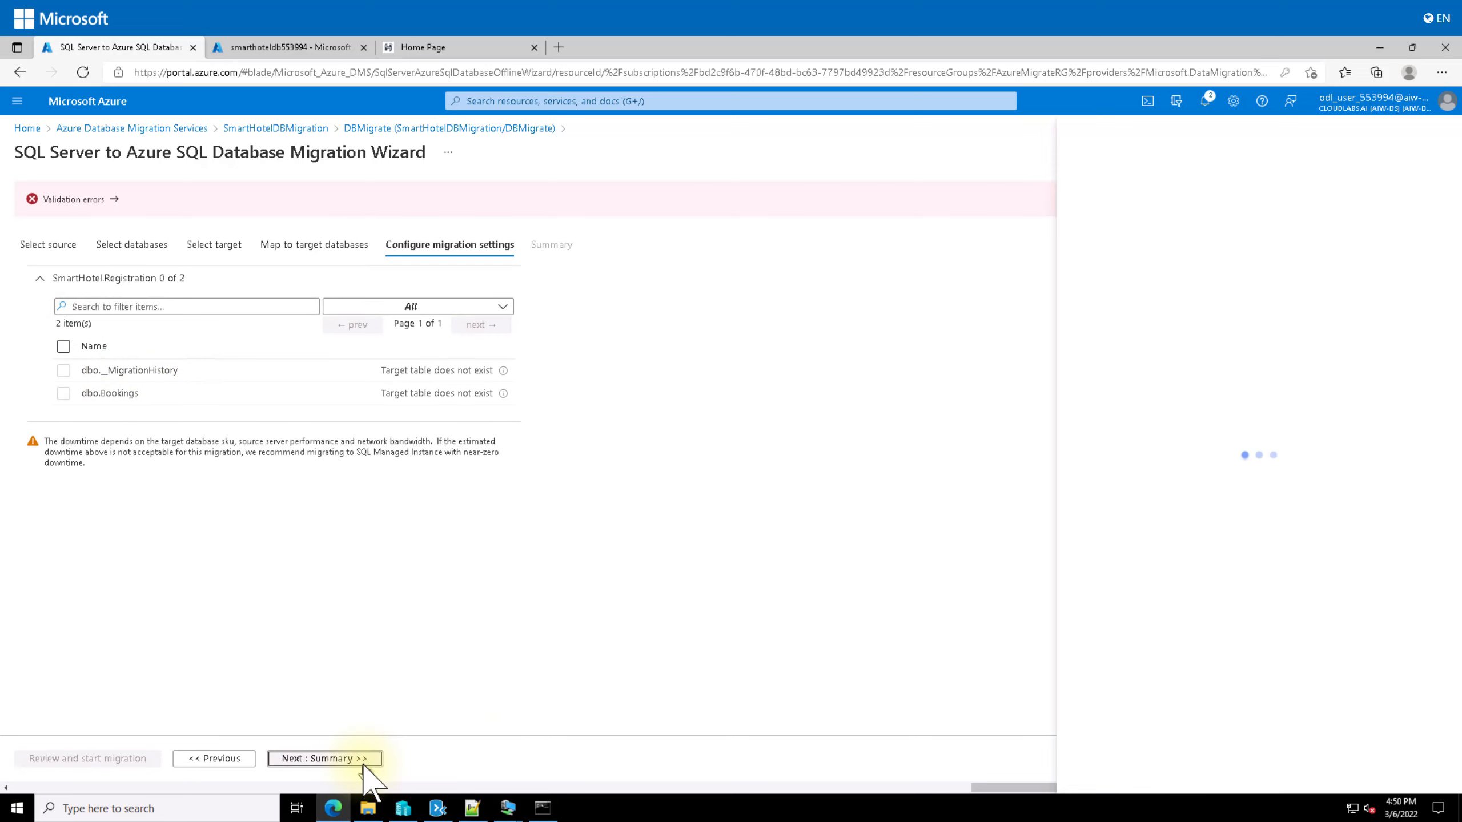
left_click(63, 345)
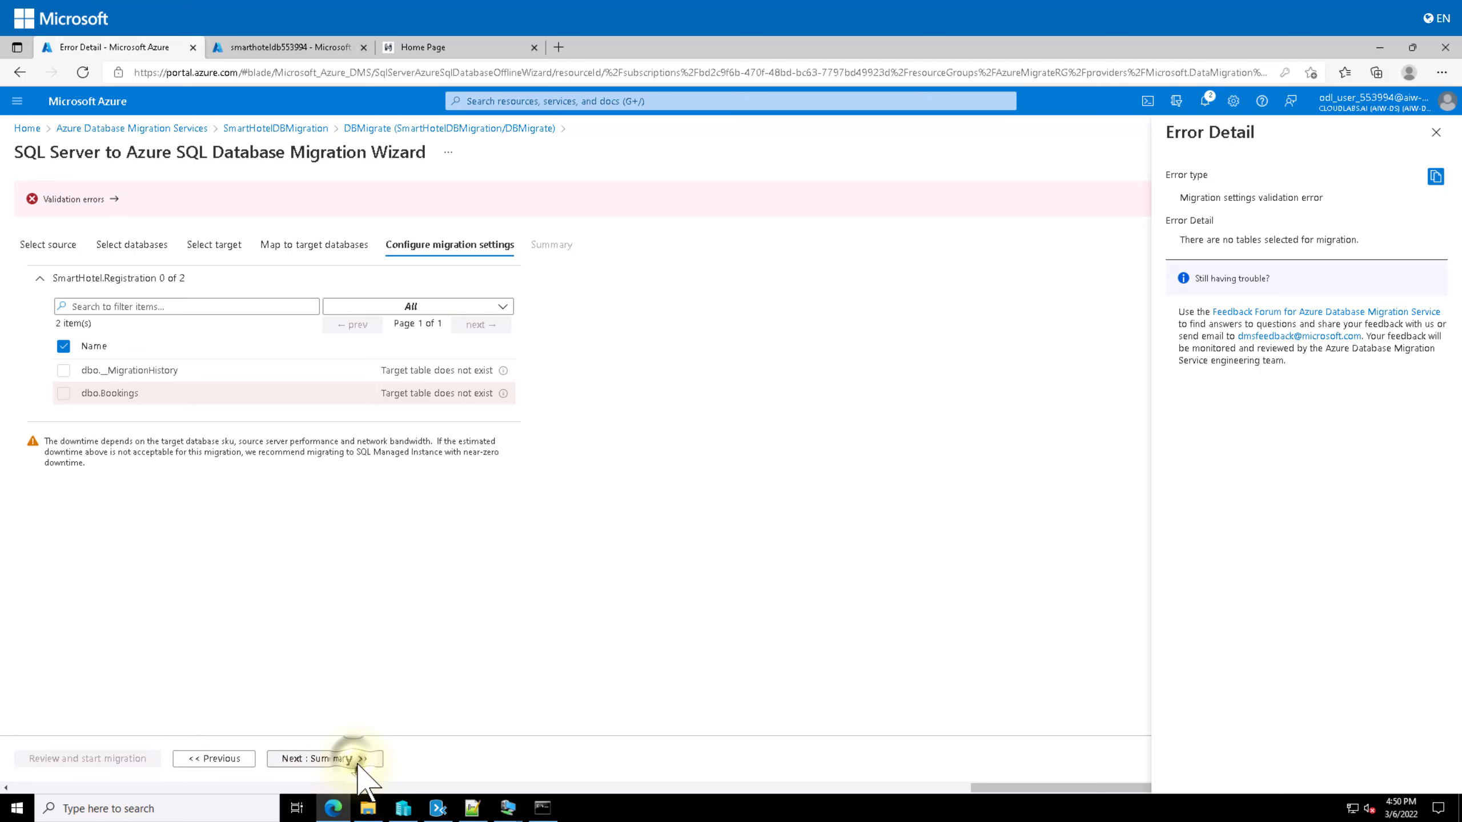
mouse_move(483, 805)
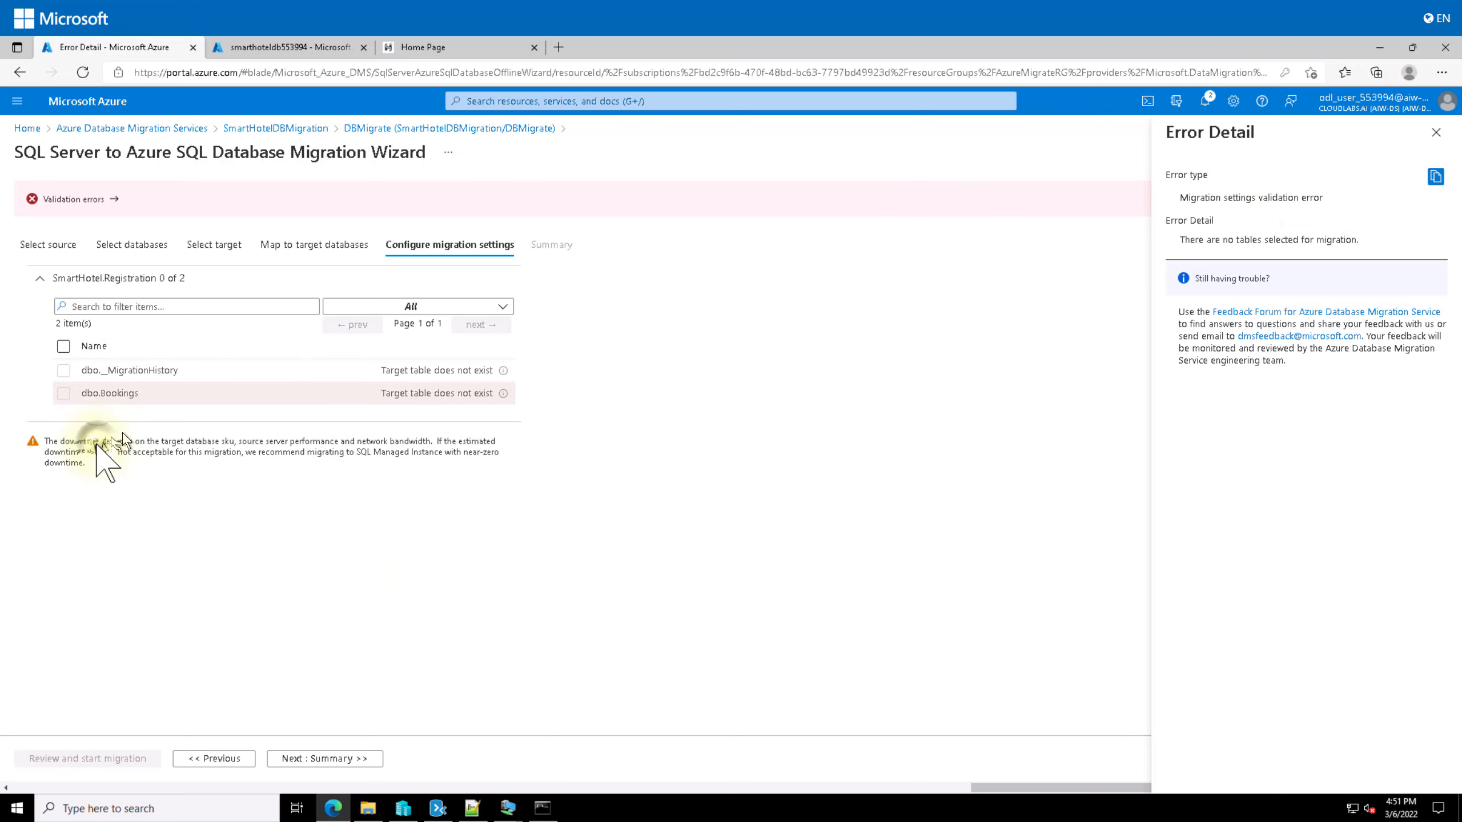
left_click_drag(96, 442, 381, 480)
left_click(383, 482)
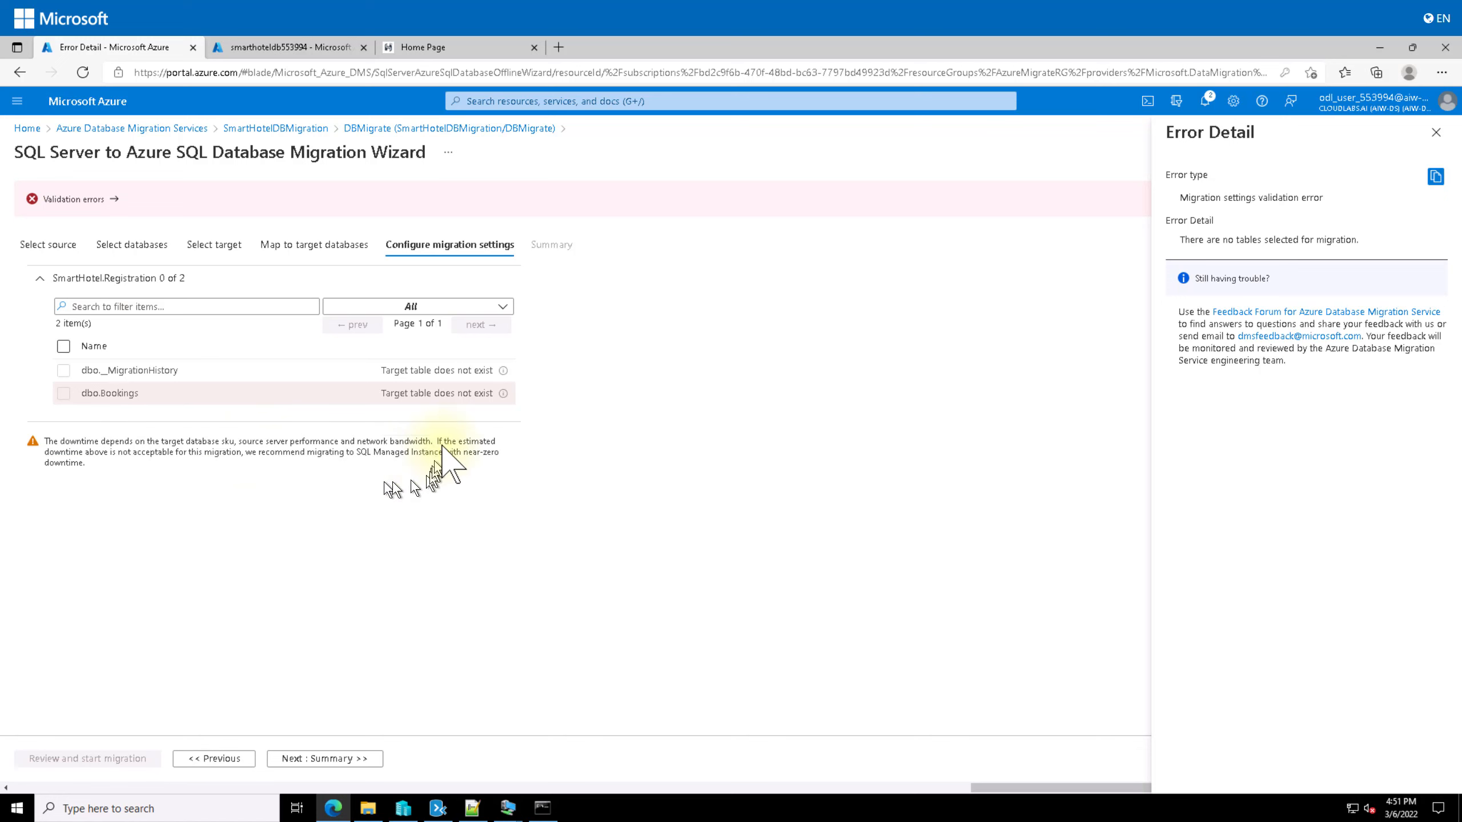
left_click(208, 760)
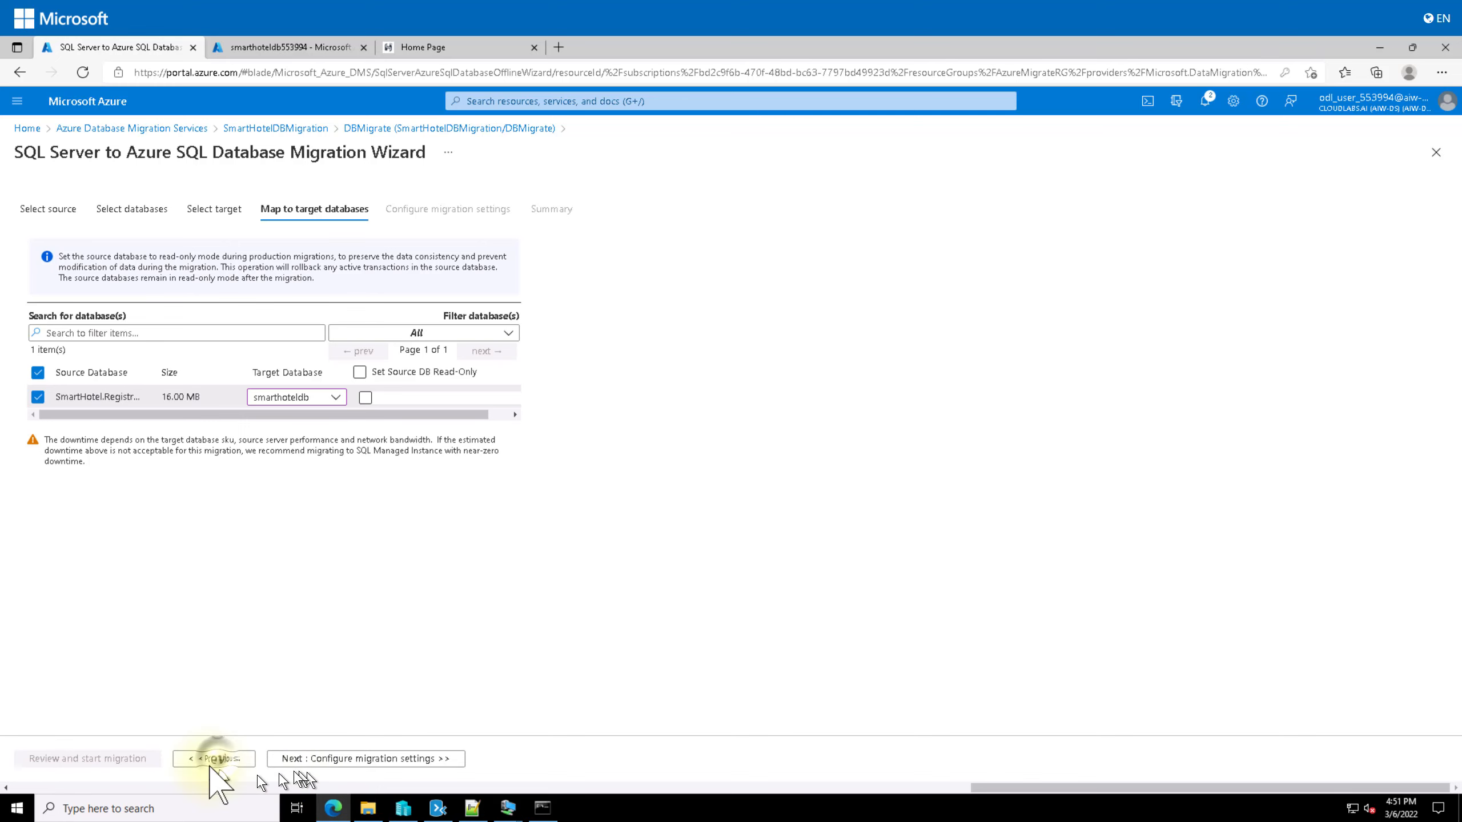
Step: Leave the data migration wizard for the DBMigrate overview, discarding the unsaved edits
left_click(213, 757)
left_click(215, 759)
left_click(216, 758)
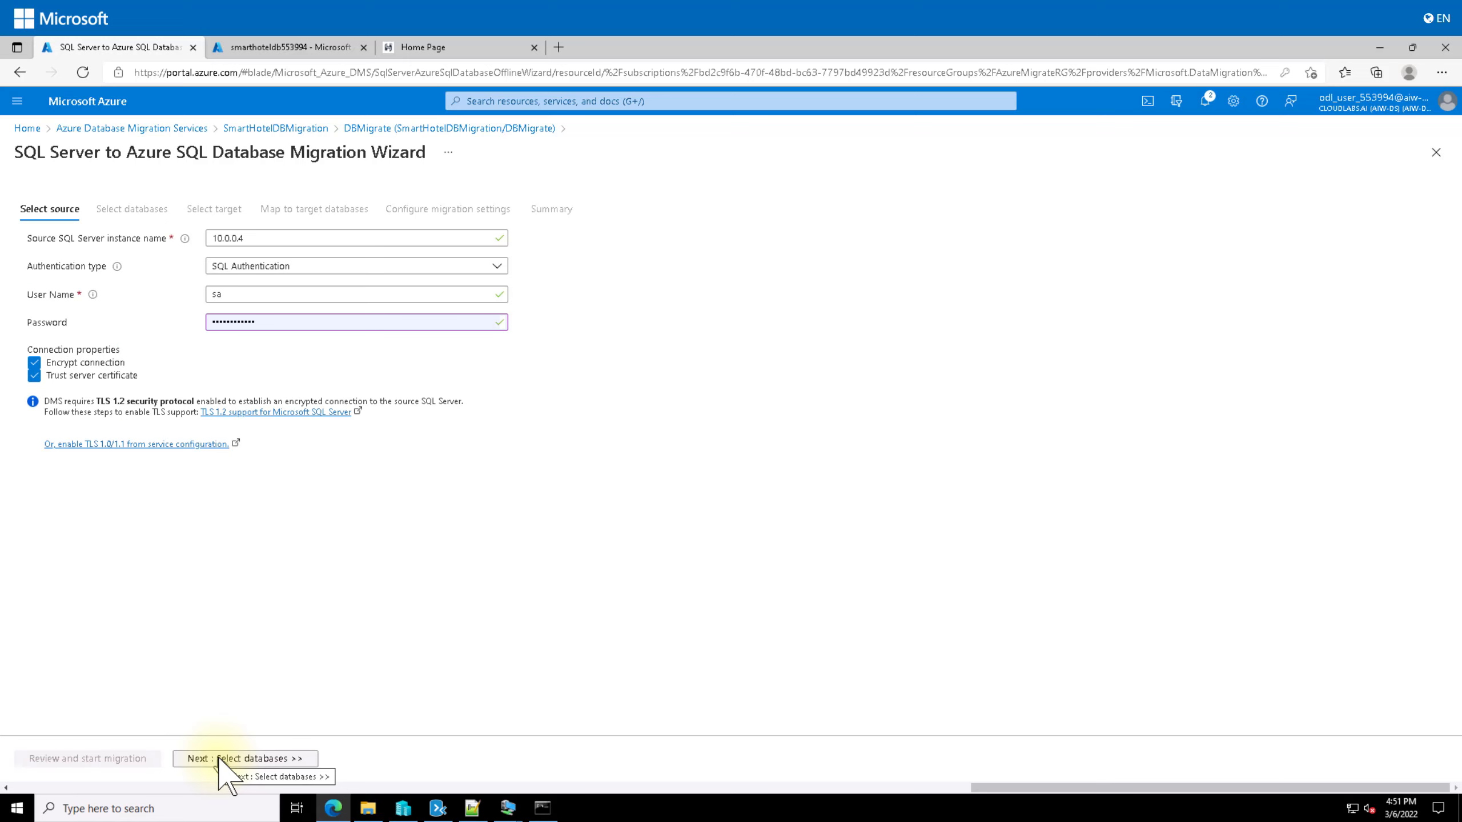
left_click(380, 128)
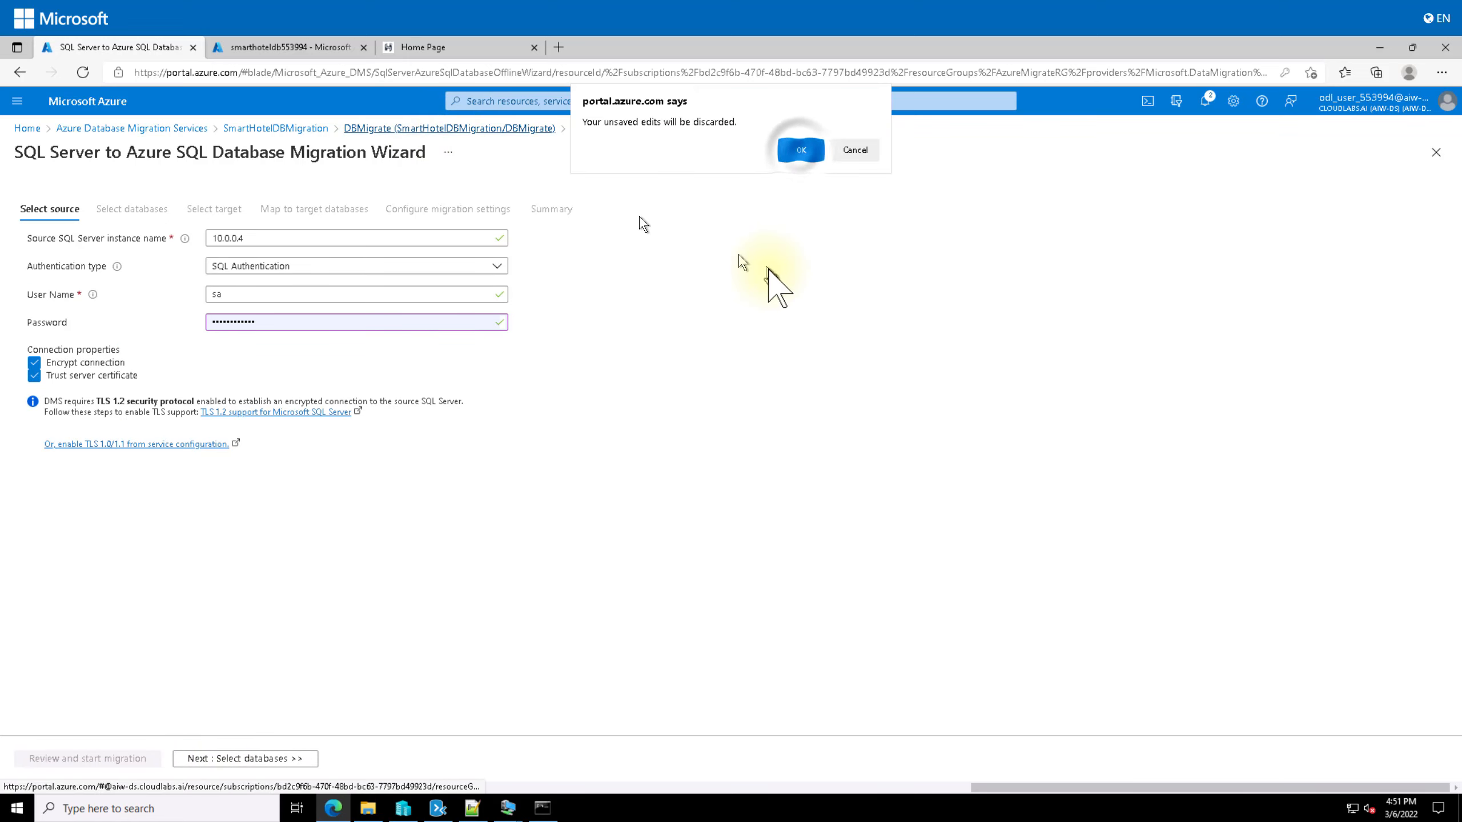
left_click(801, 150)
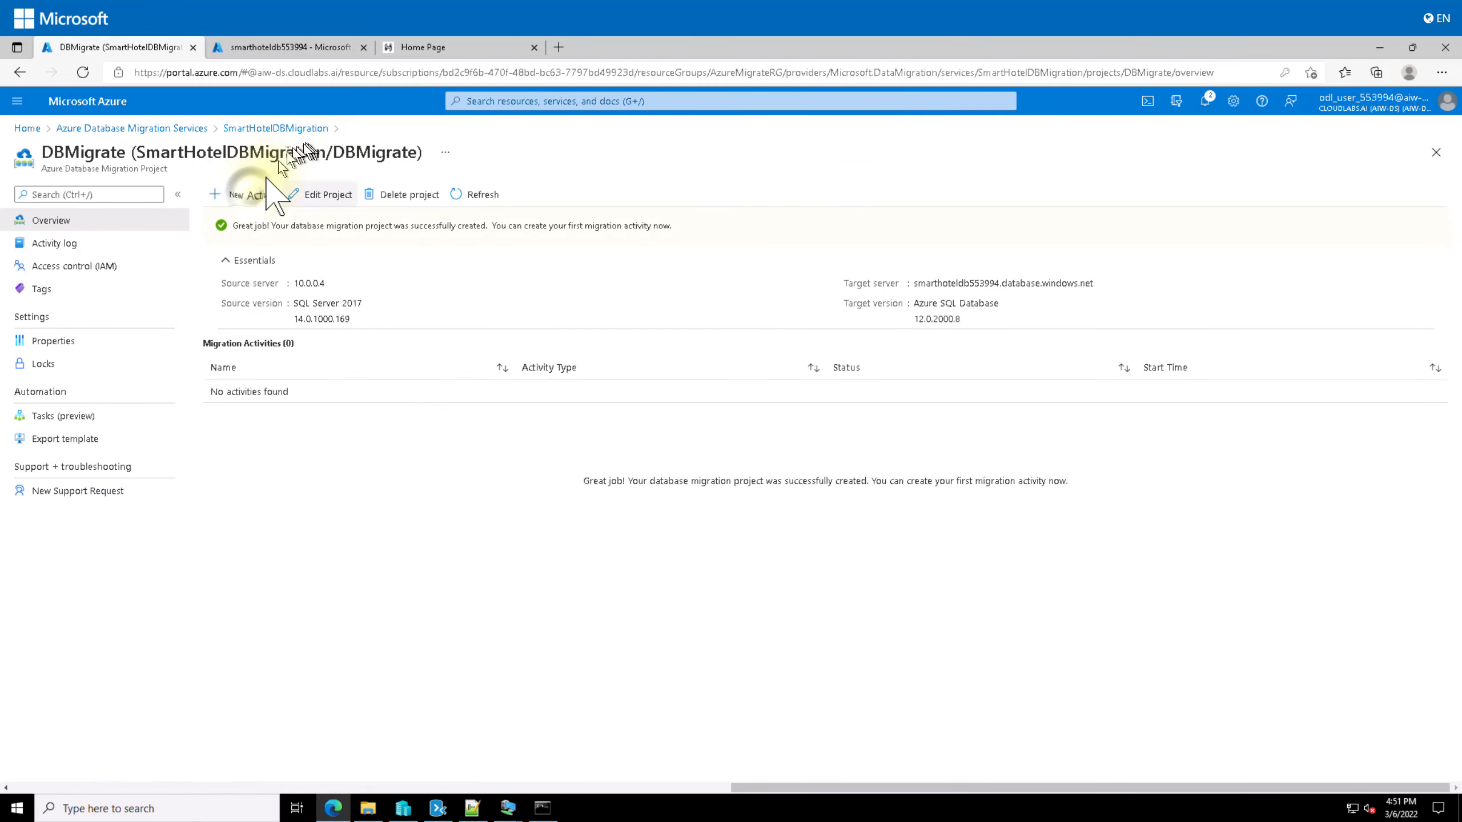
Step: Start a Schema only migration activity, keeping the source and entering the target server password
left_click(253, 194)
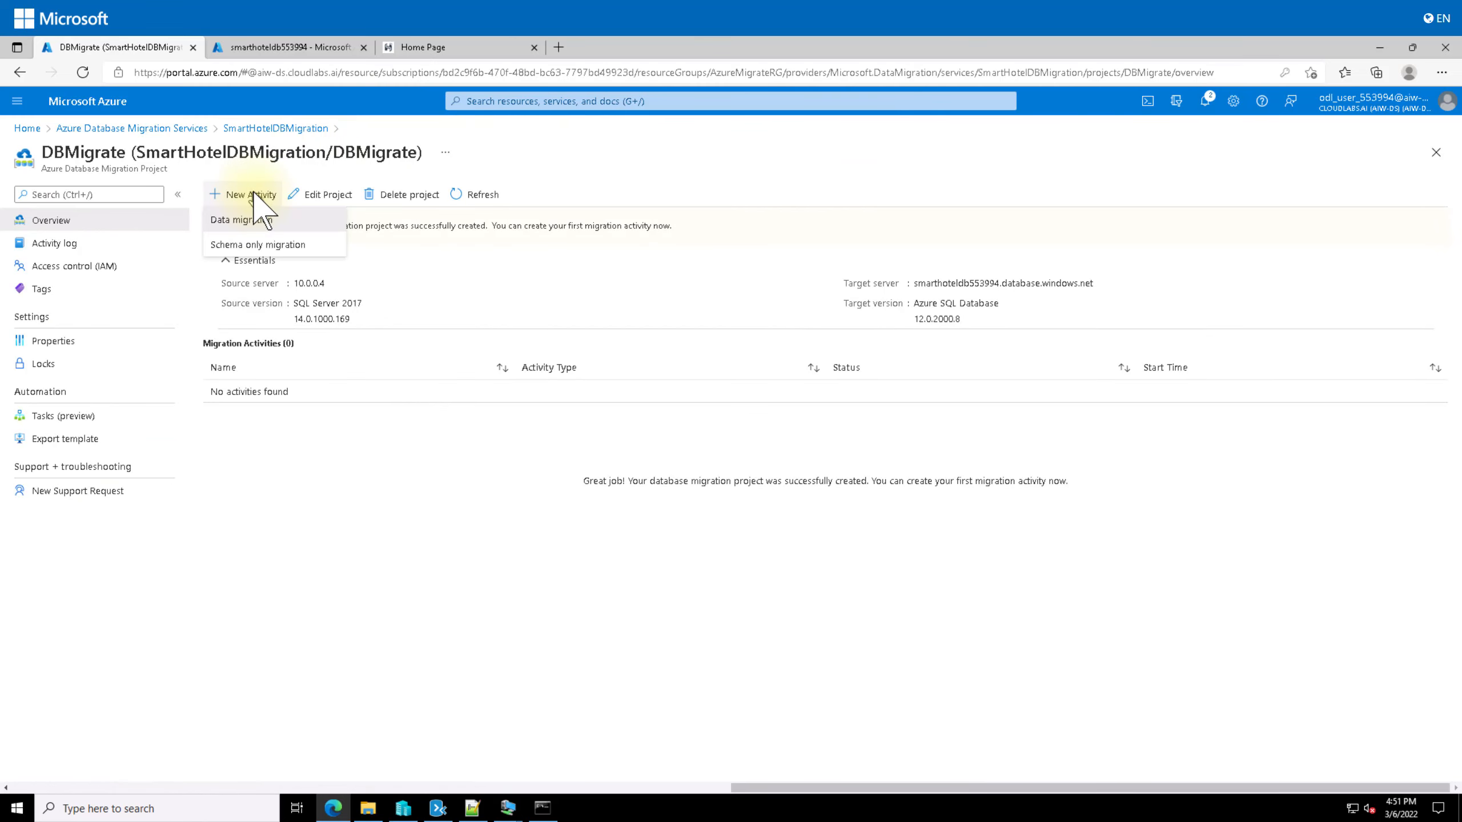
left_click(253, 245)
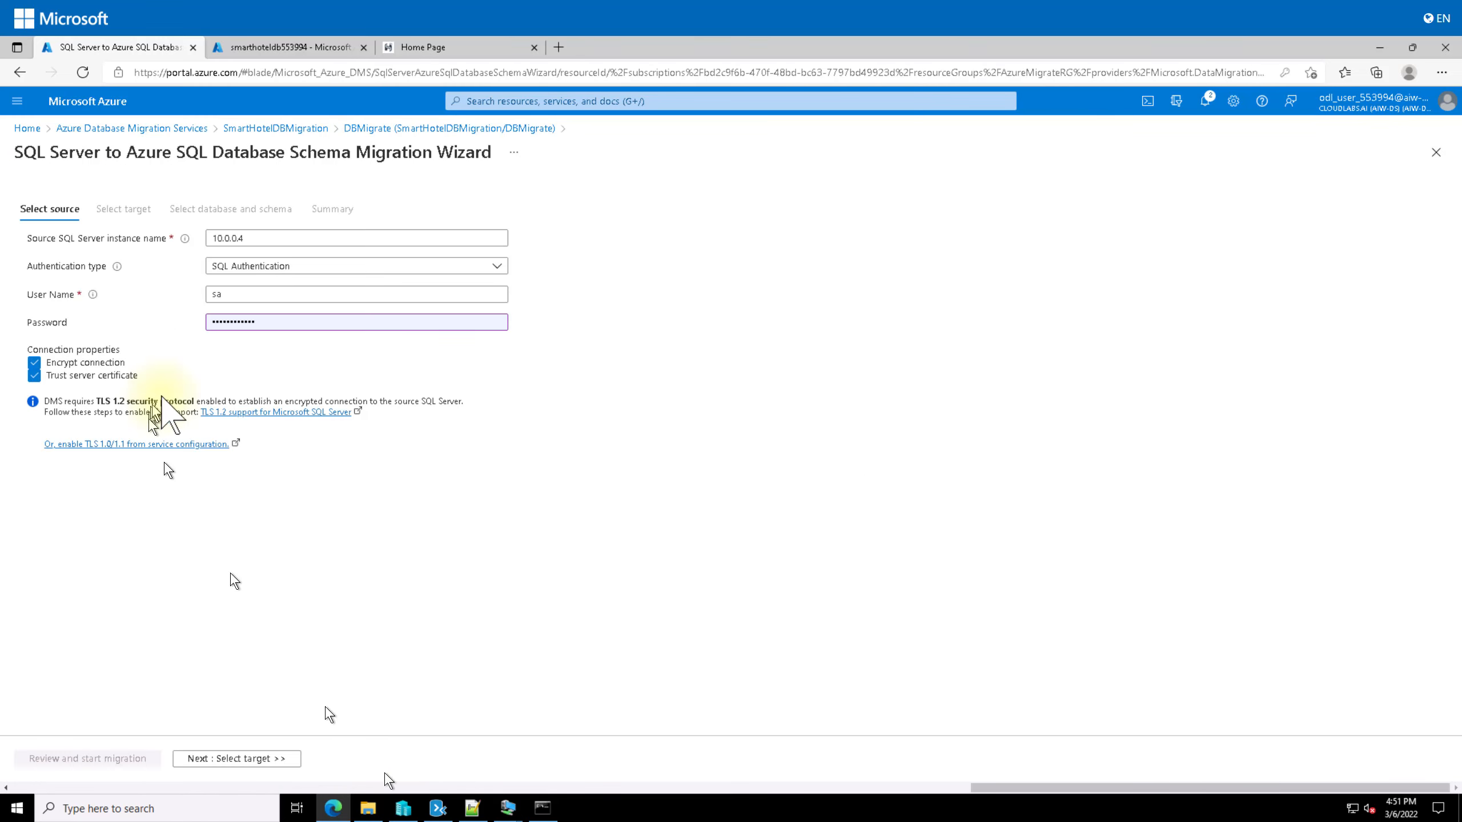
left_click(249, 759)
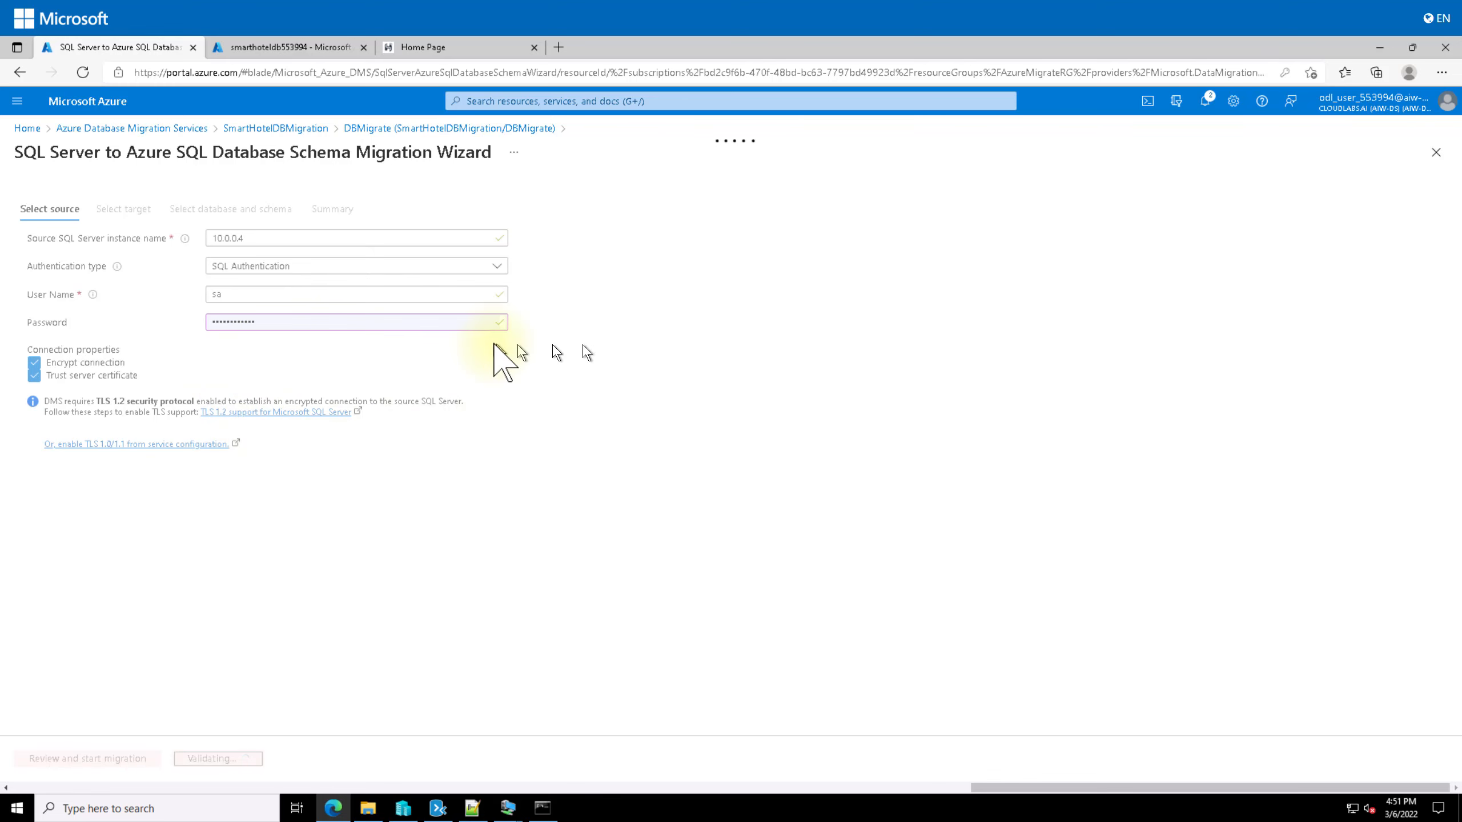
left_click(247, 322)
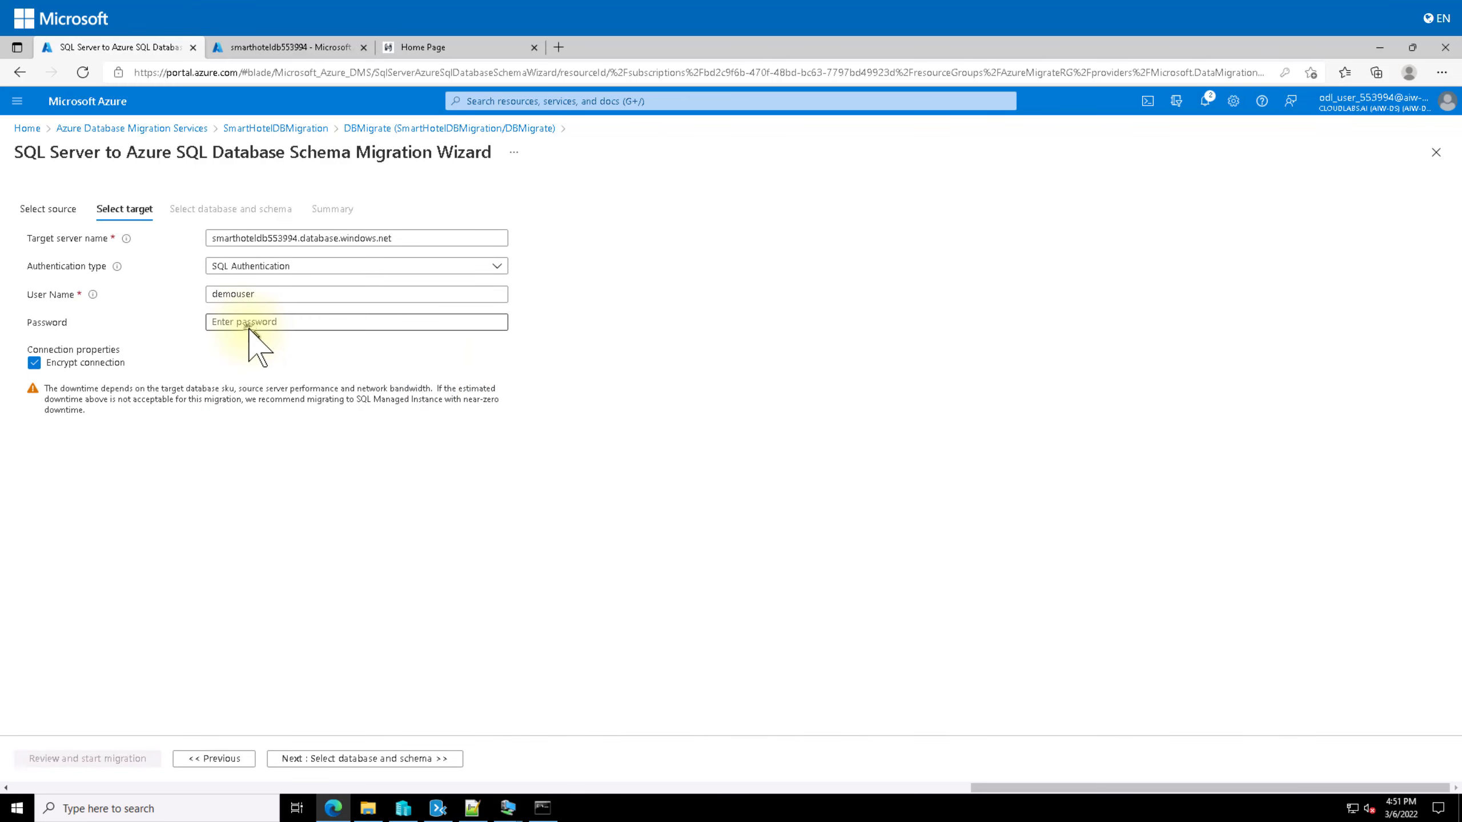
type("••")
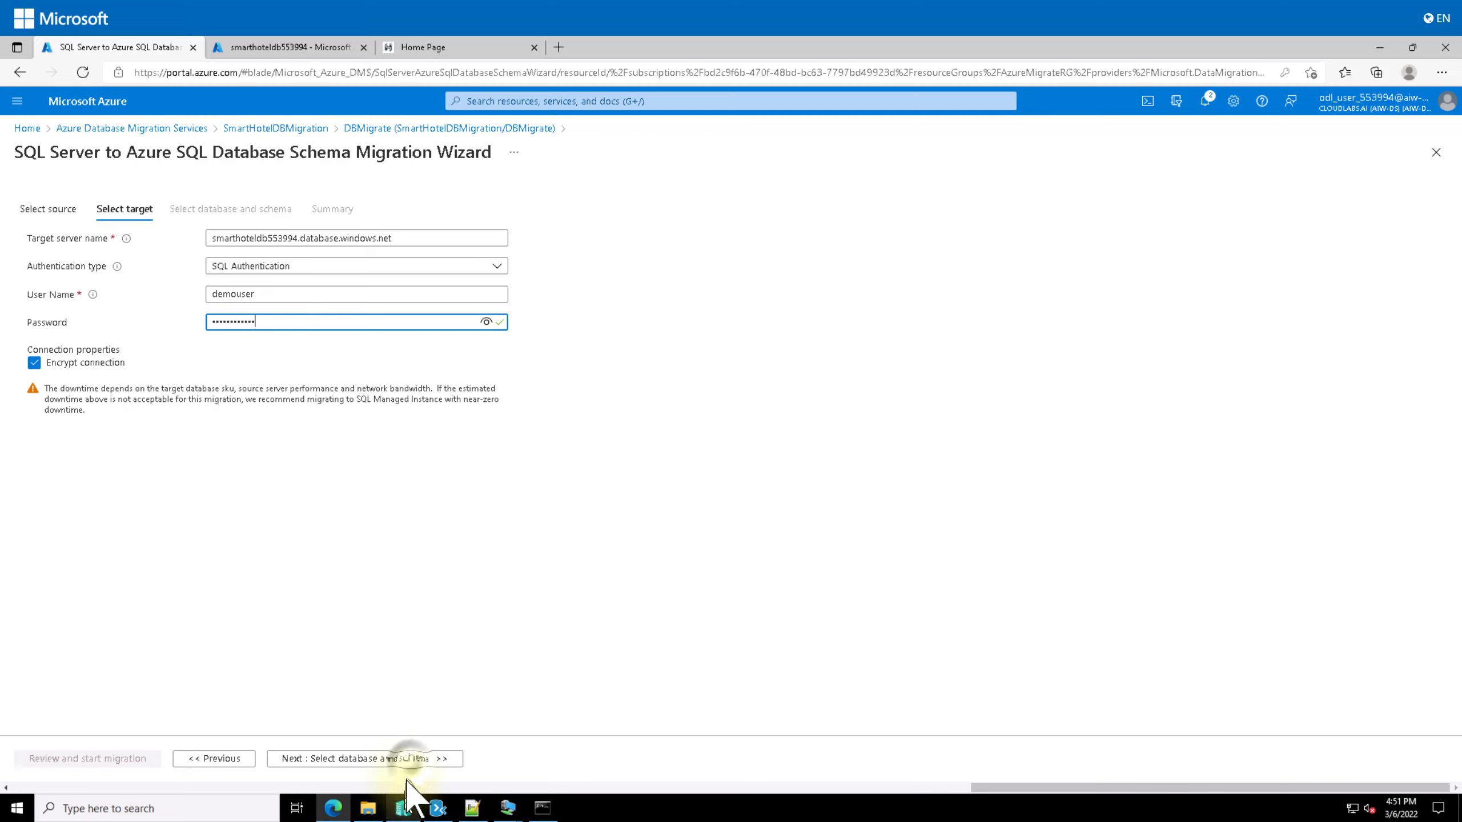
left_click(403, 759)
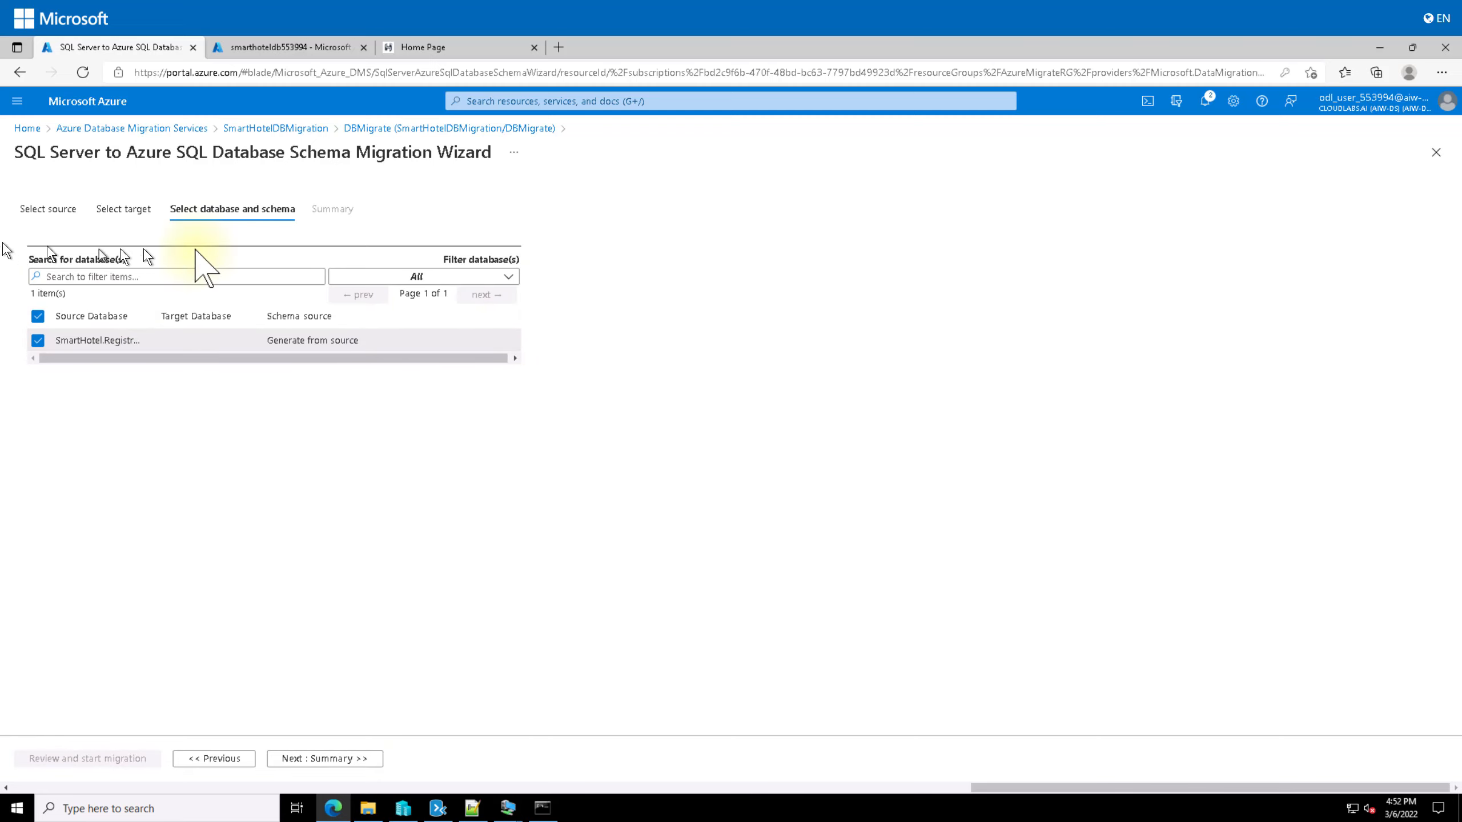
Step: Map the database to smarthoteldb, name the activity DBSchemaMigrate, and start the migration
left_click(291, 341)
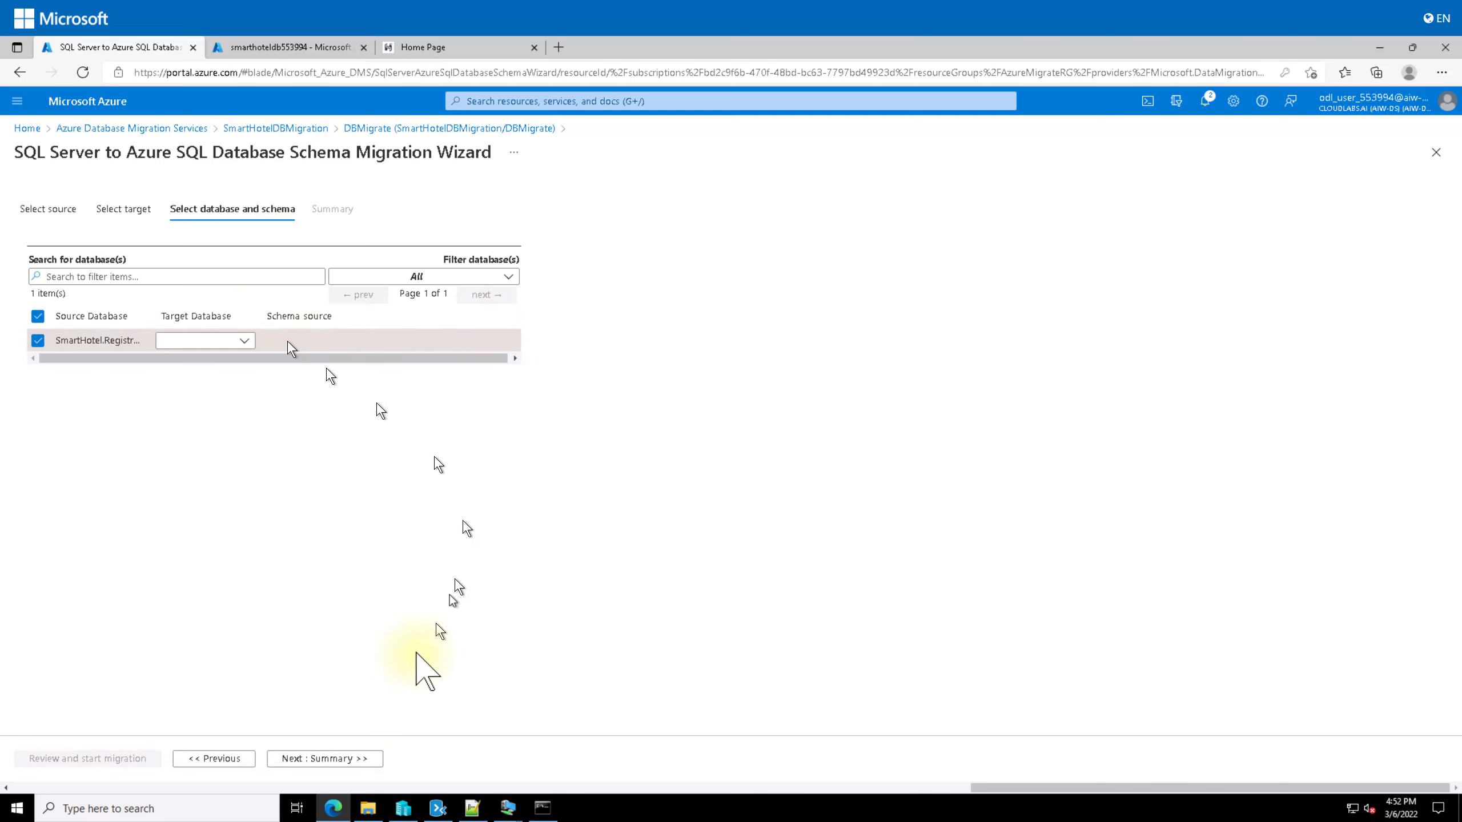
left_click(241, 346)
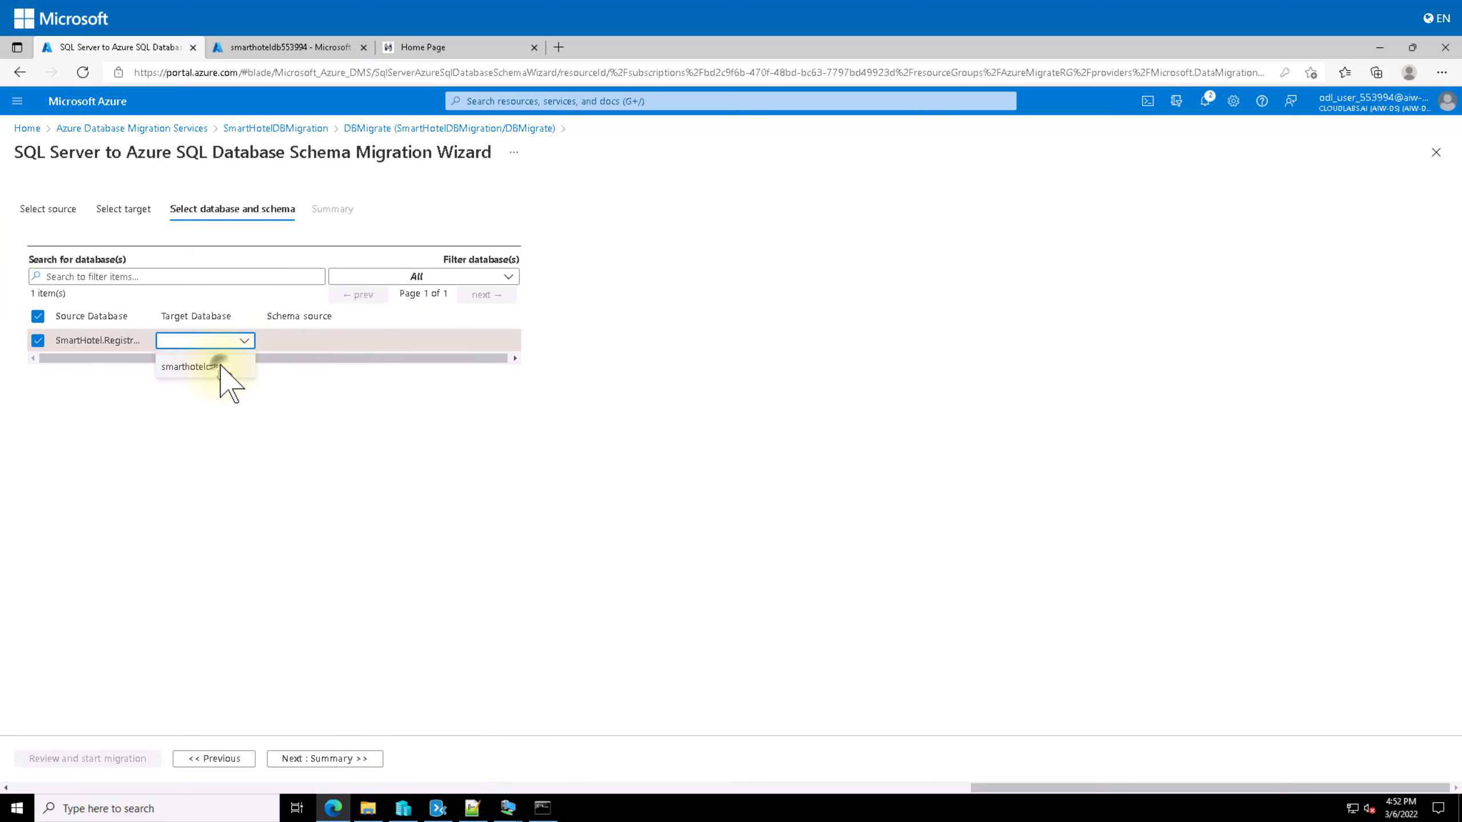
left_click(221, 369)
left_click(325, 758)
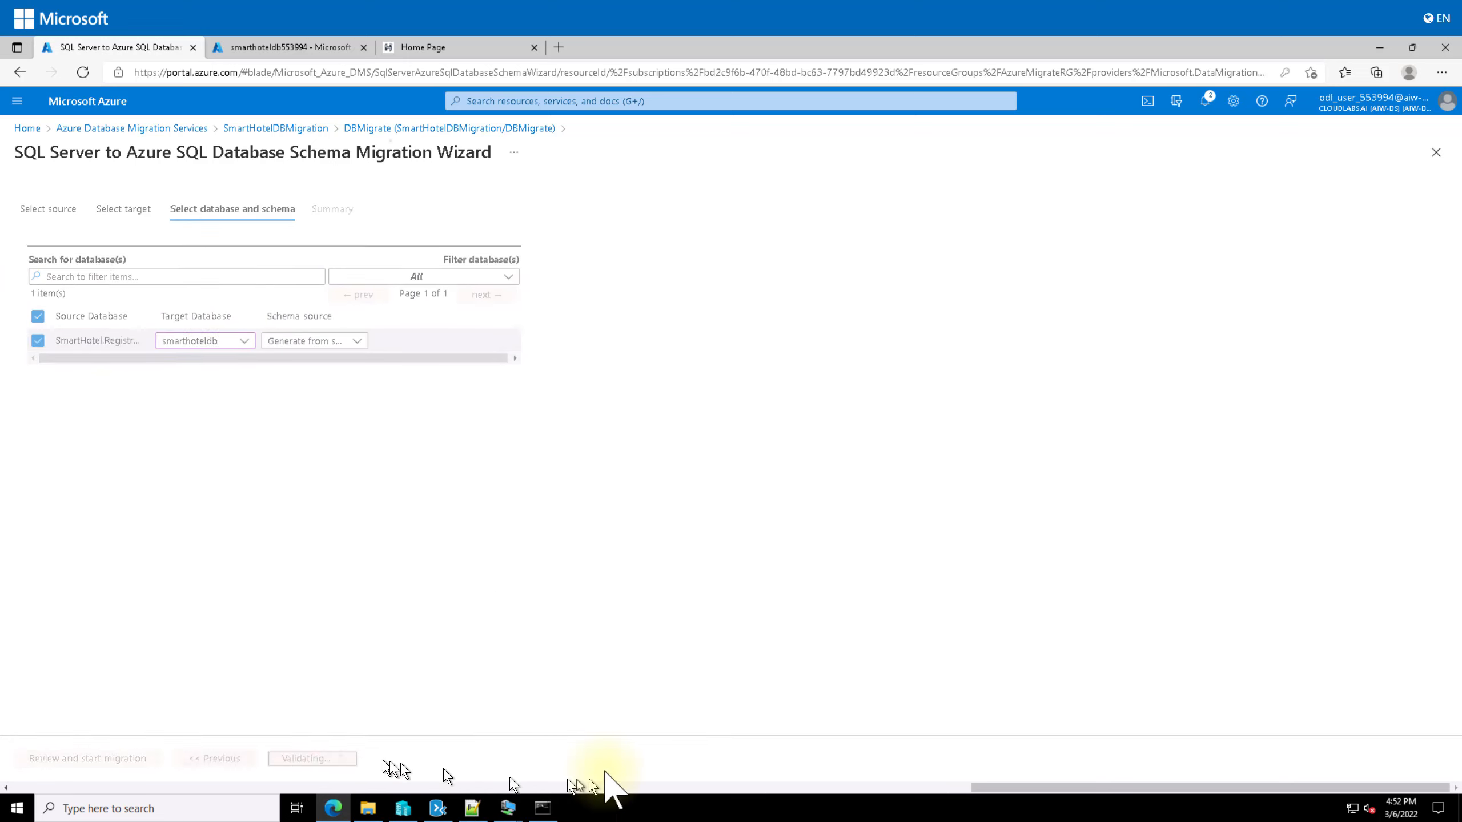
left_click(49, 758)
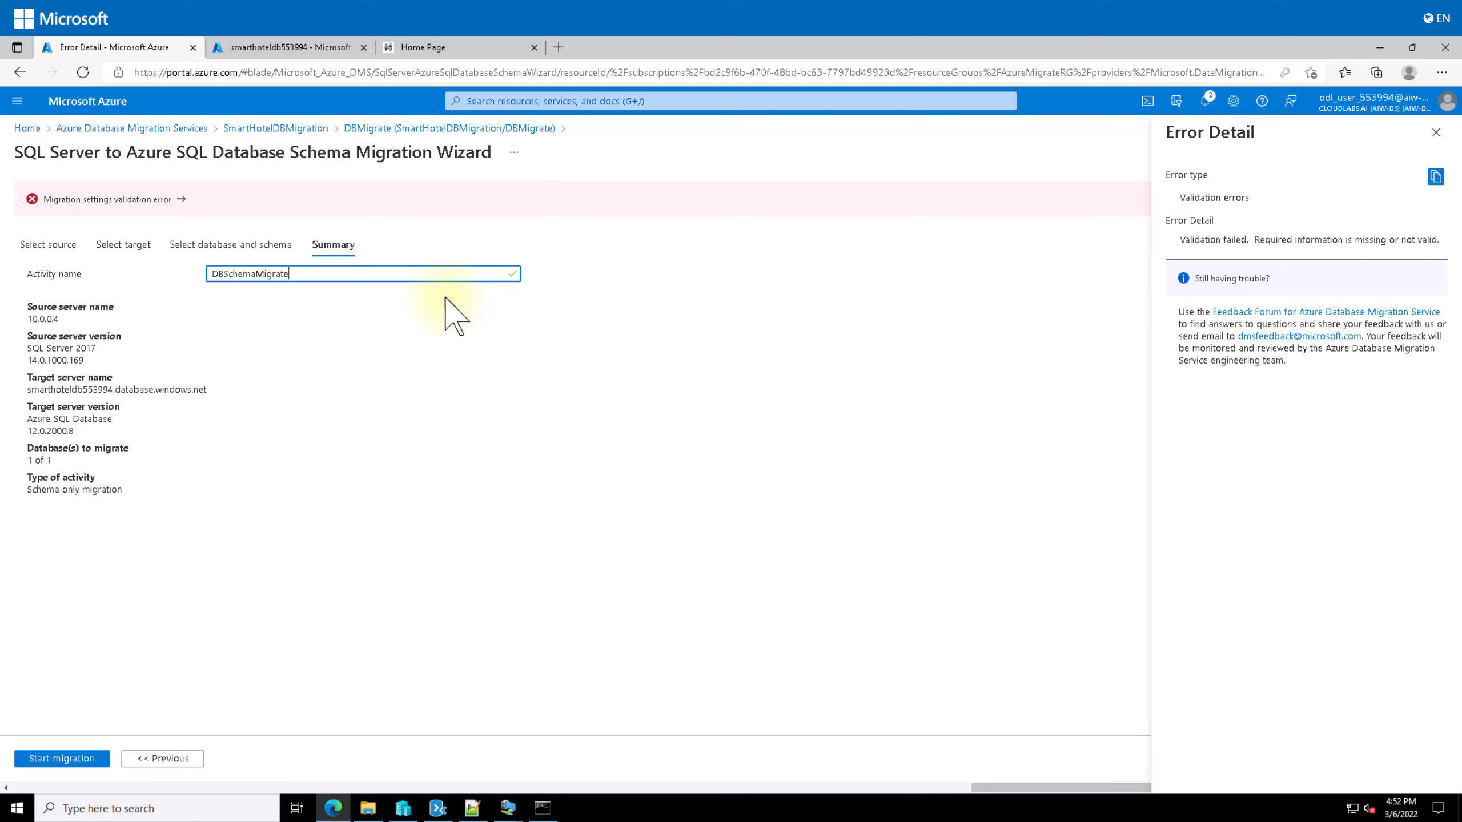
left_click(64, 757)
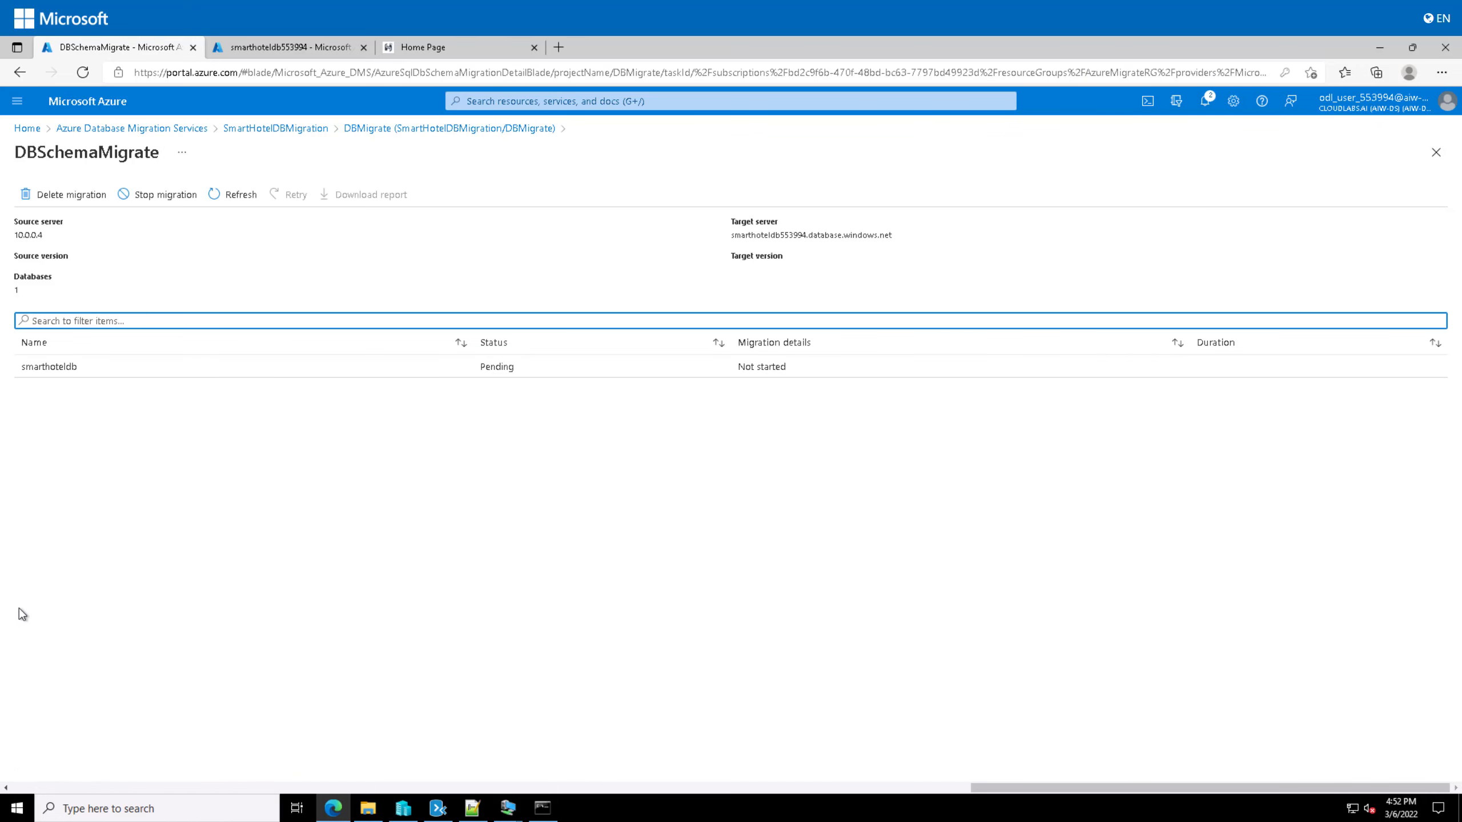
Step: Refresh the DBSchemaMigrate activity until smarthoteldb shows Running, generating the script
left_click(234, 193)
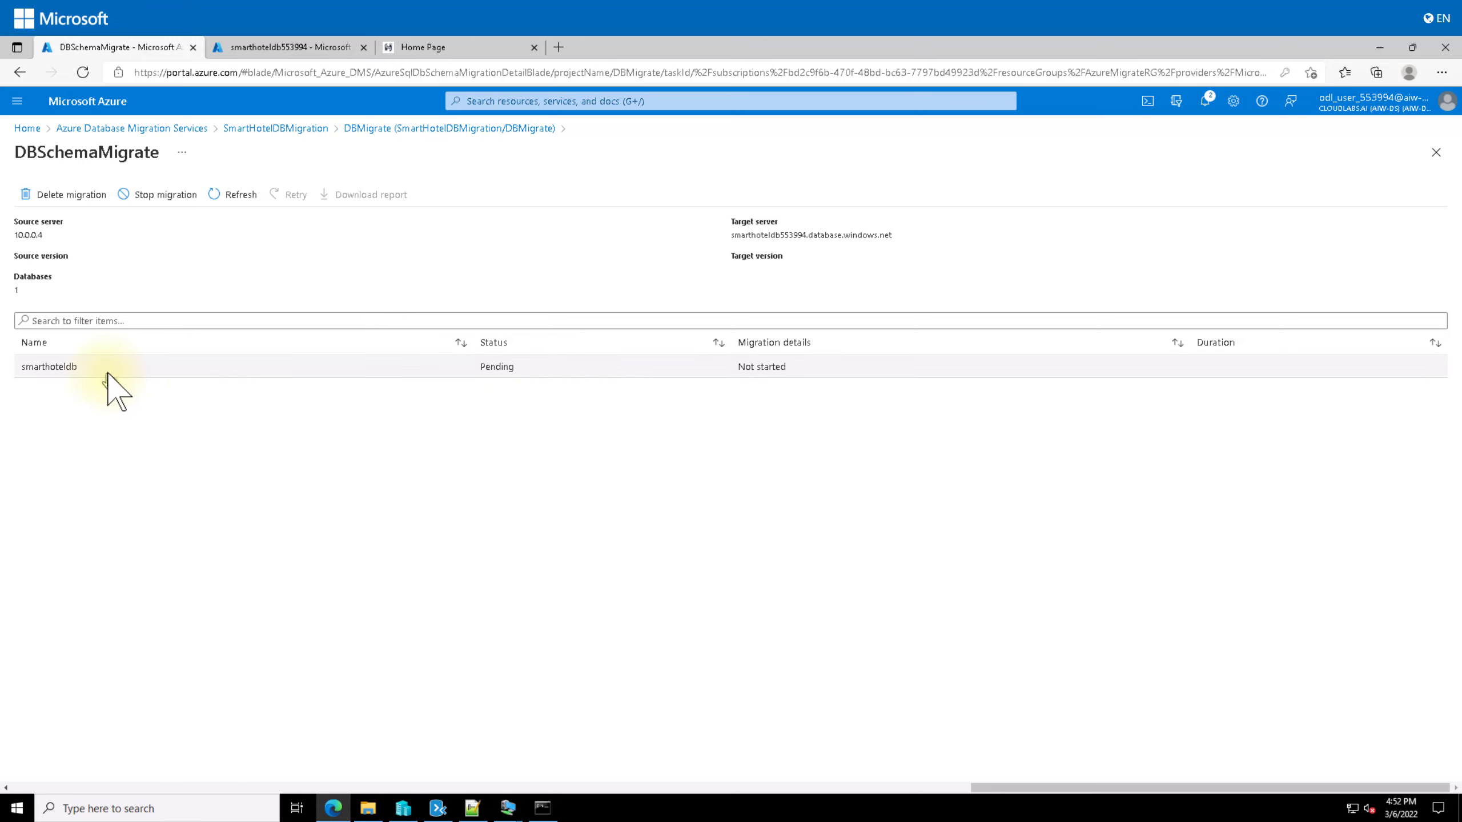
left_click(236, 195)
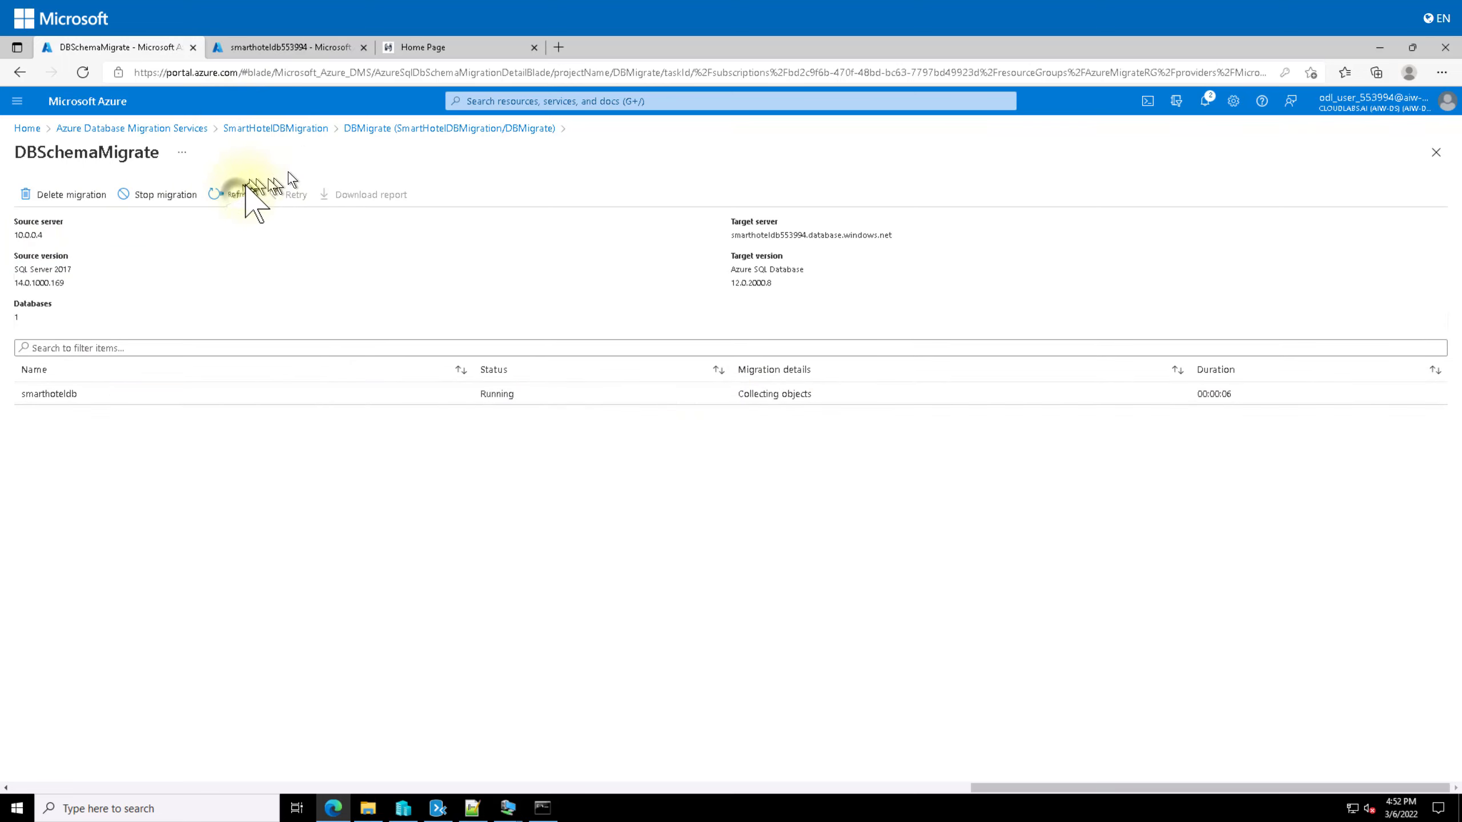
left_click(246, 190)
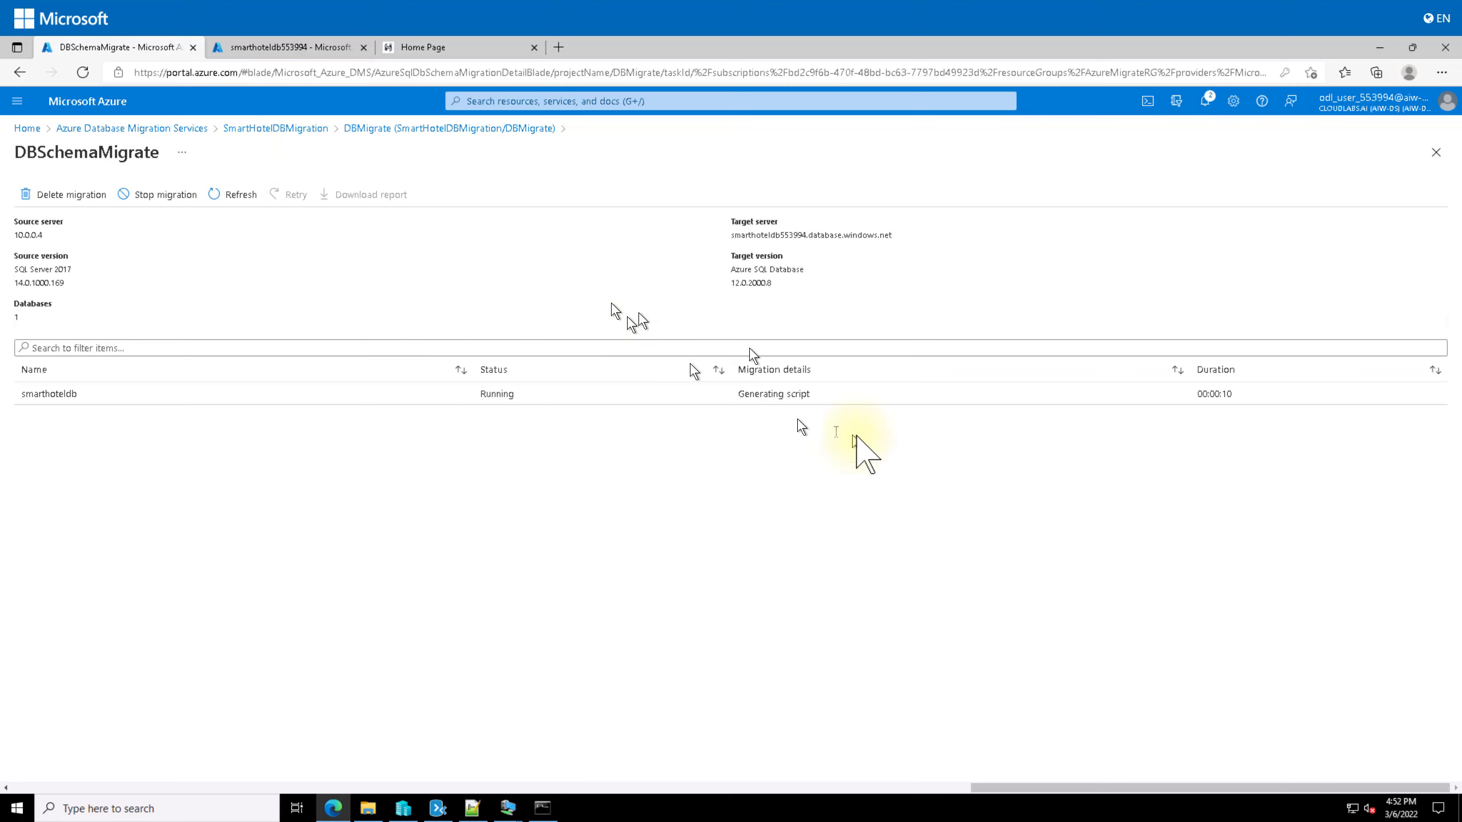
left_click(252, 187)
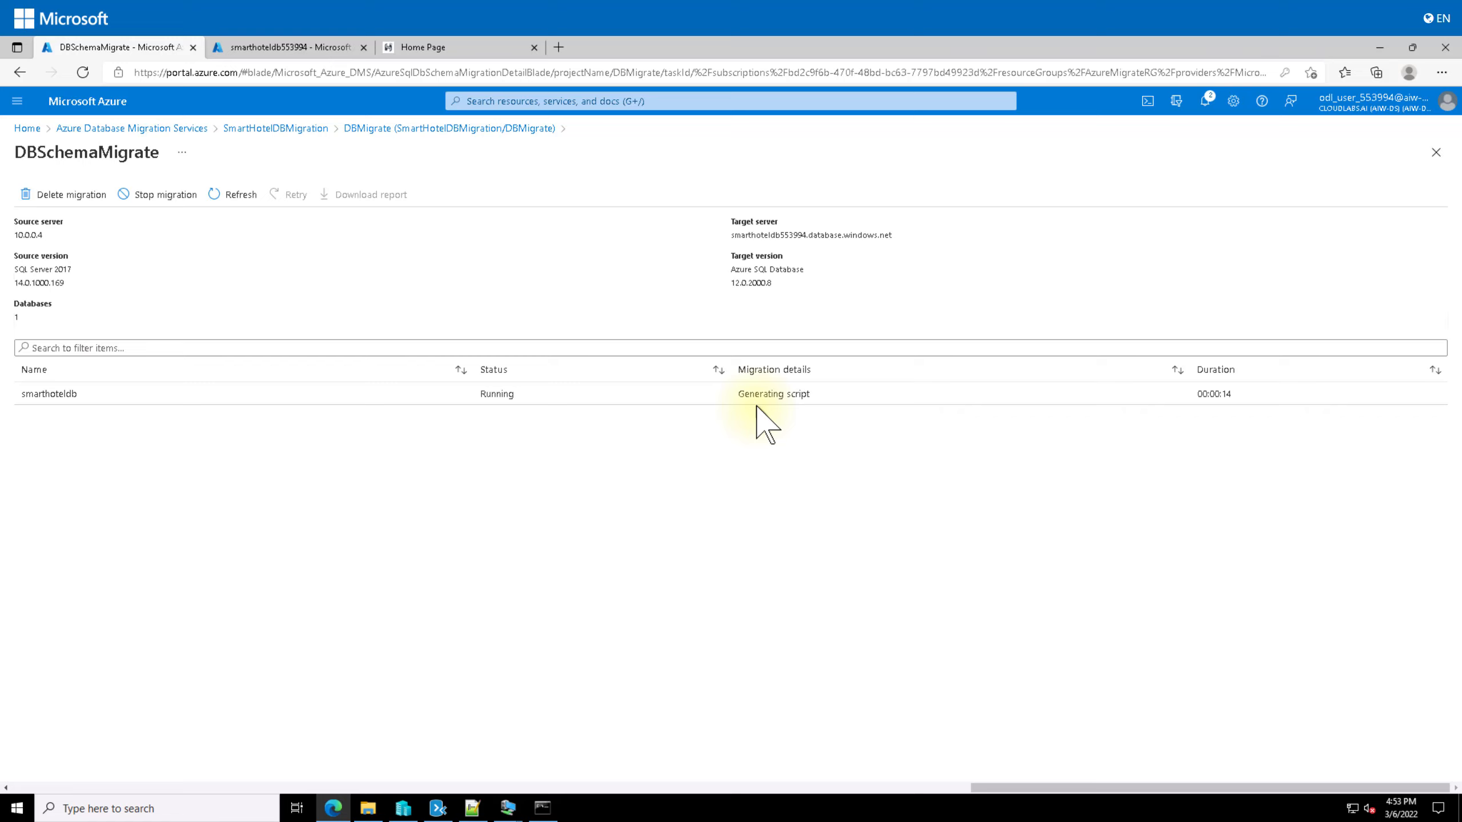
Step: Refresh DBSchemaMigrate three times while smarthoteldb is still generating its schema script
left_click(236, 195)
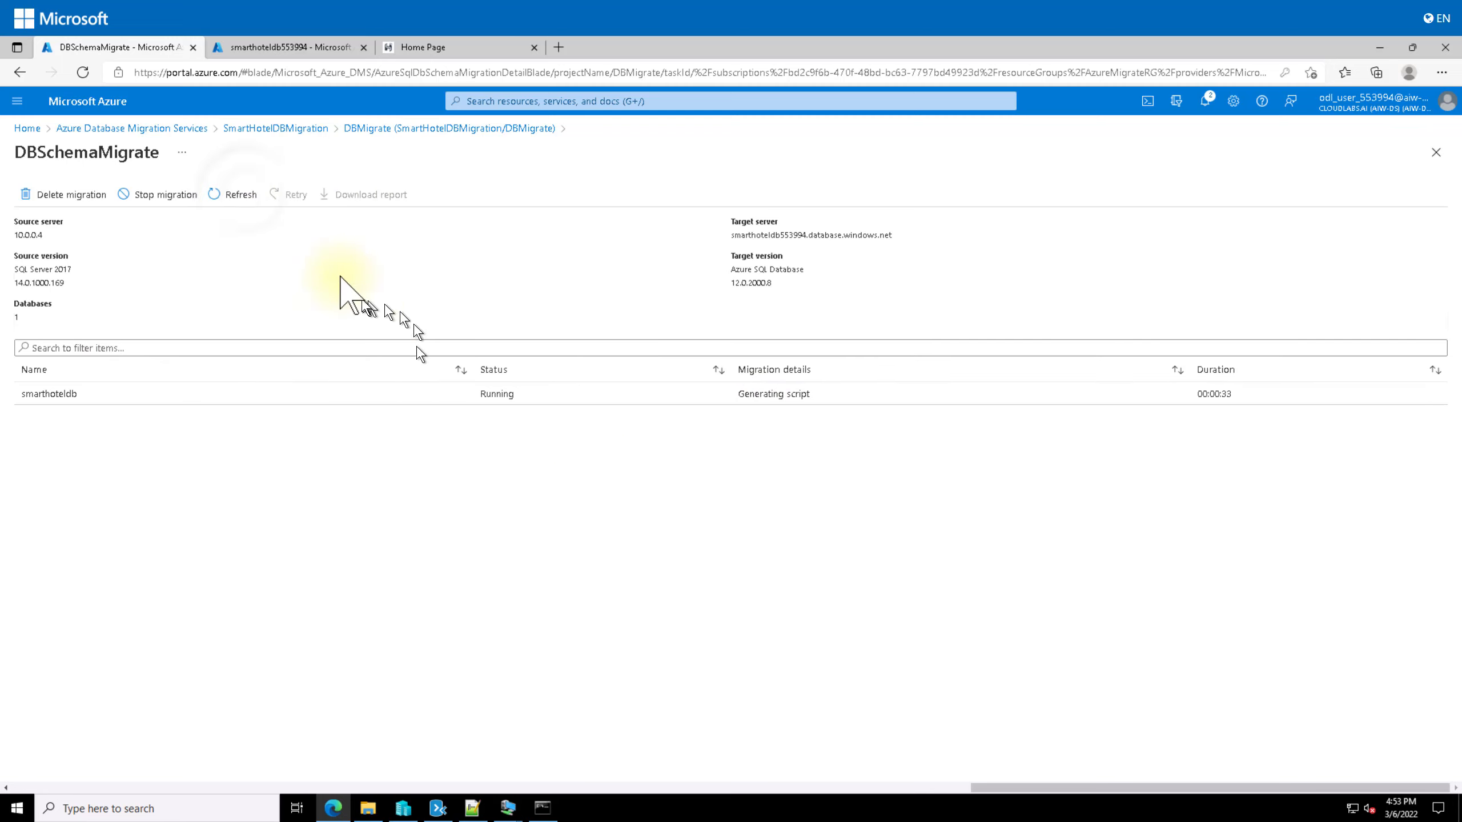
left_click(242, 194)
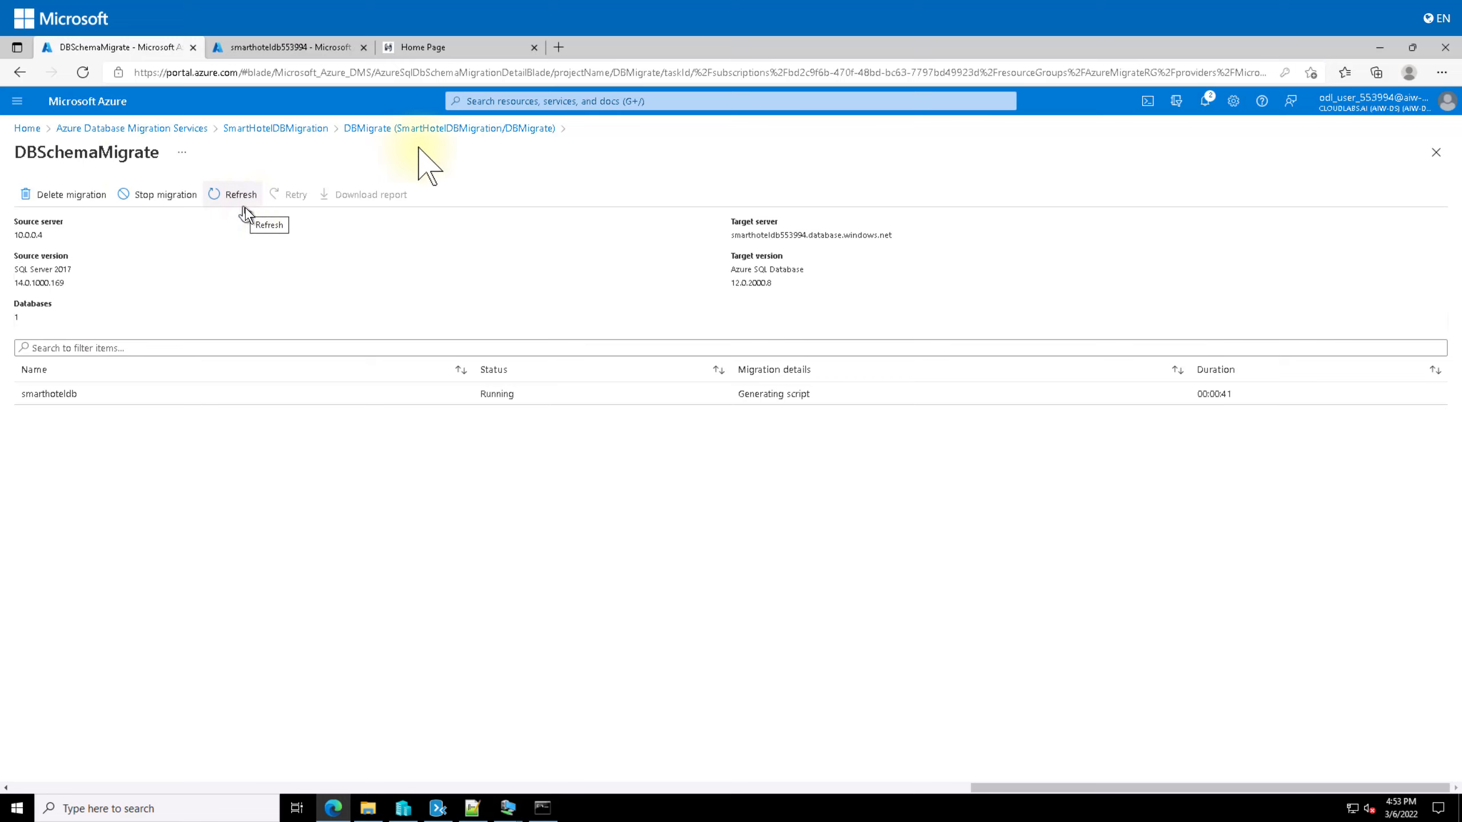
left_click(218, 195)
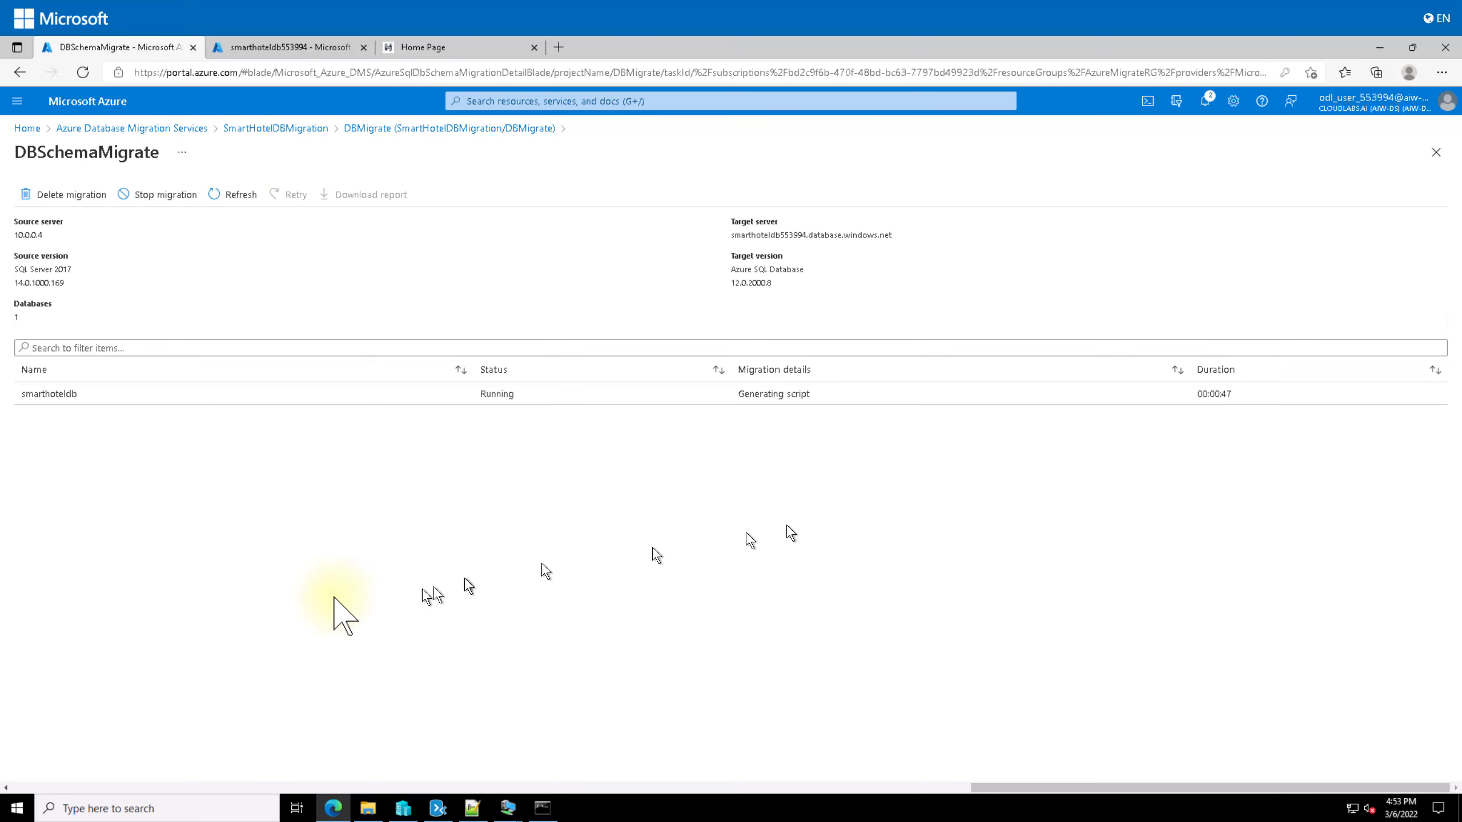
Step: Open smarthoteldb from smarthoteldb553994's SQL databases list, then go back to DBSchemaMigrate
left_click(294, 47)
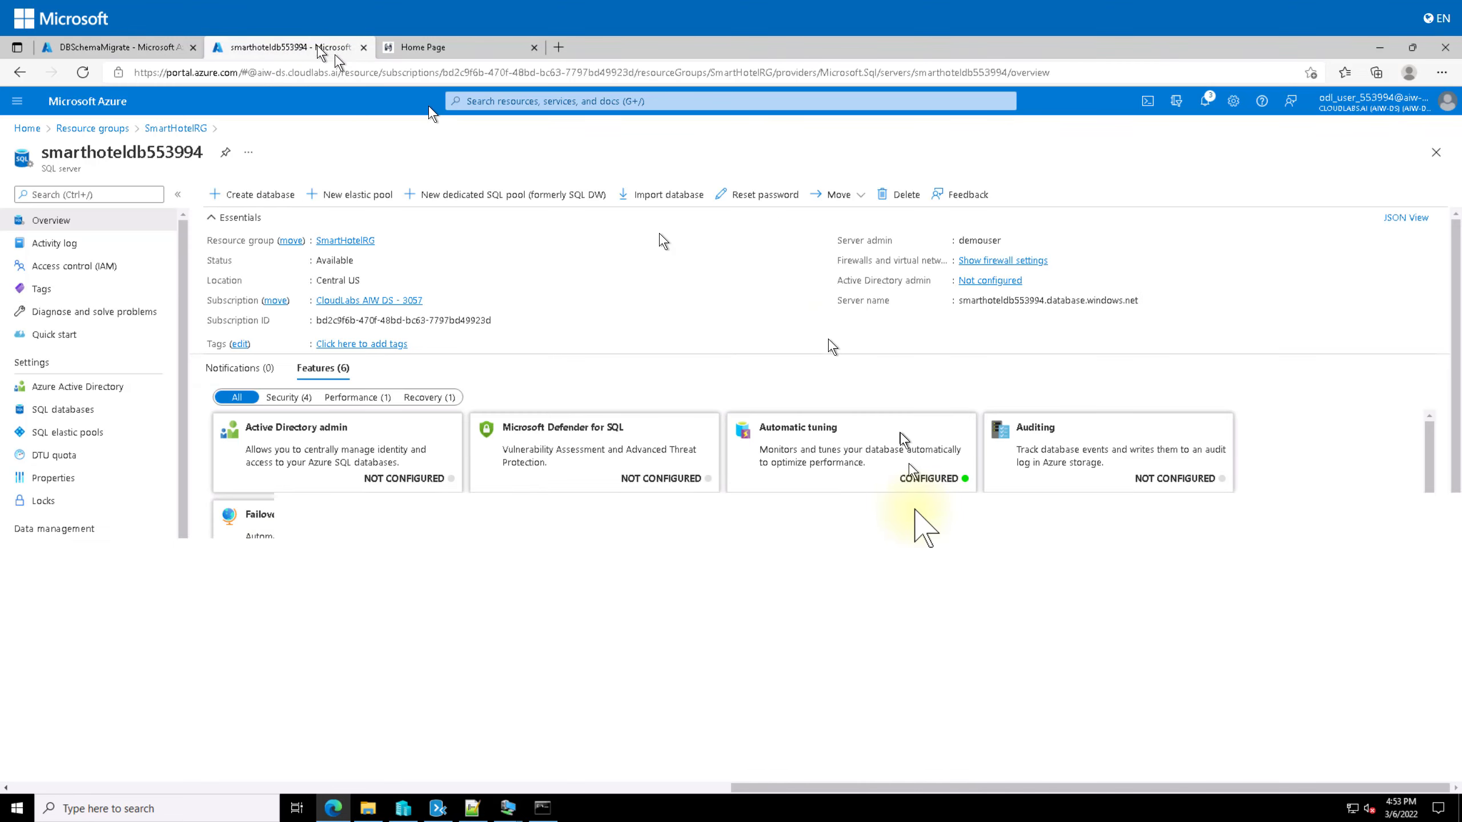
scroll(124, 450, "down", 5)
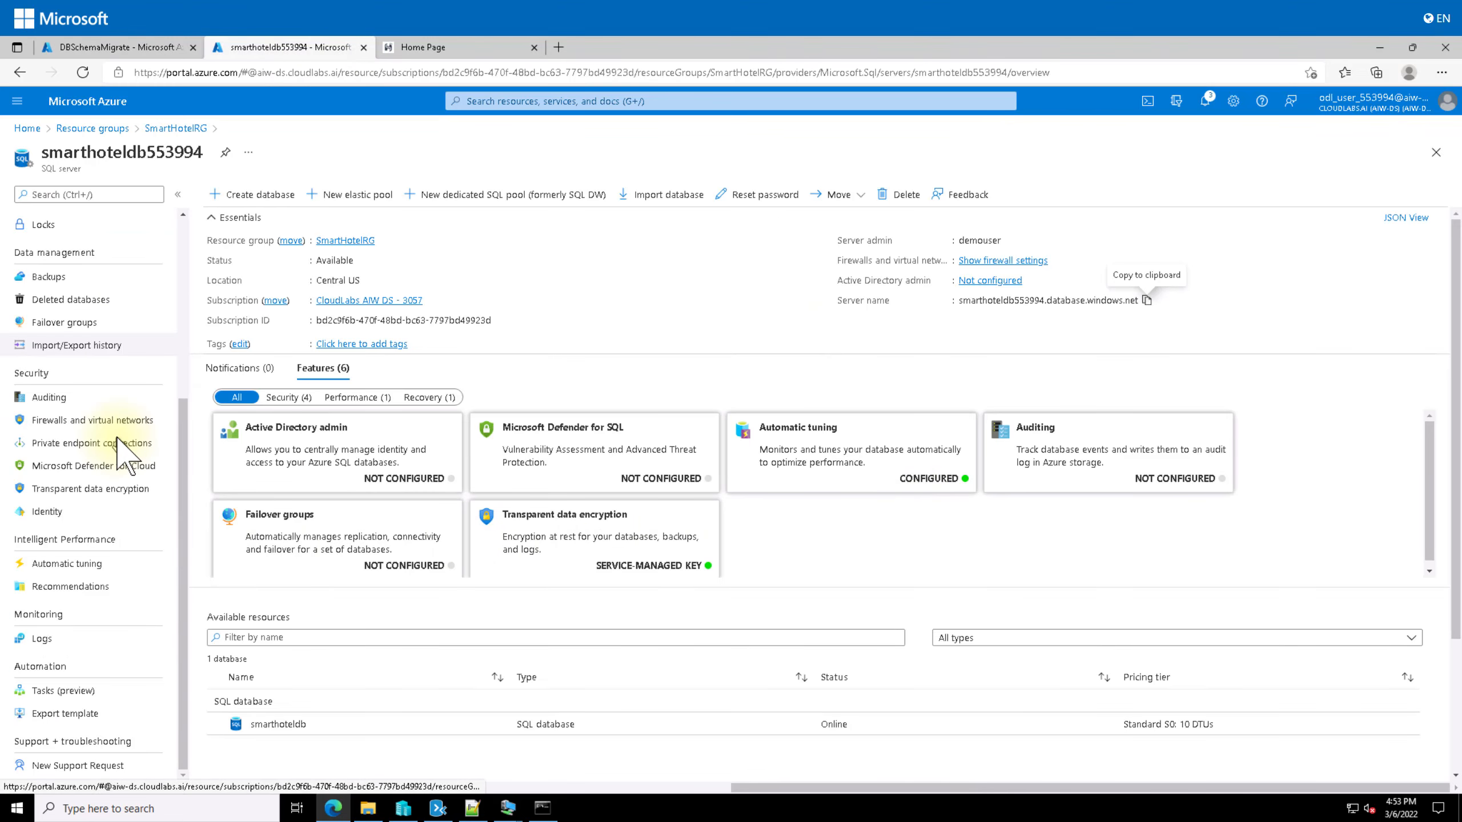
scroll(121, 452, "up", 5)
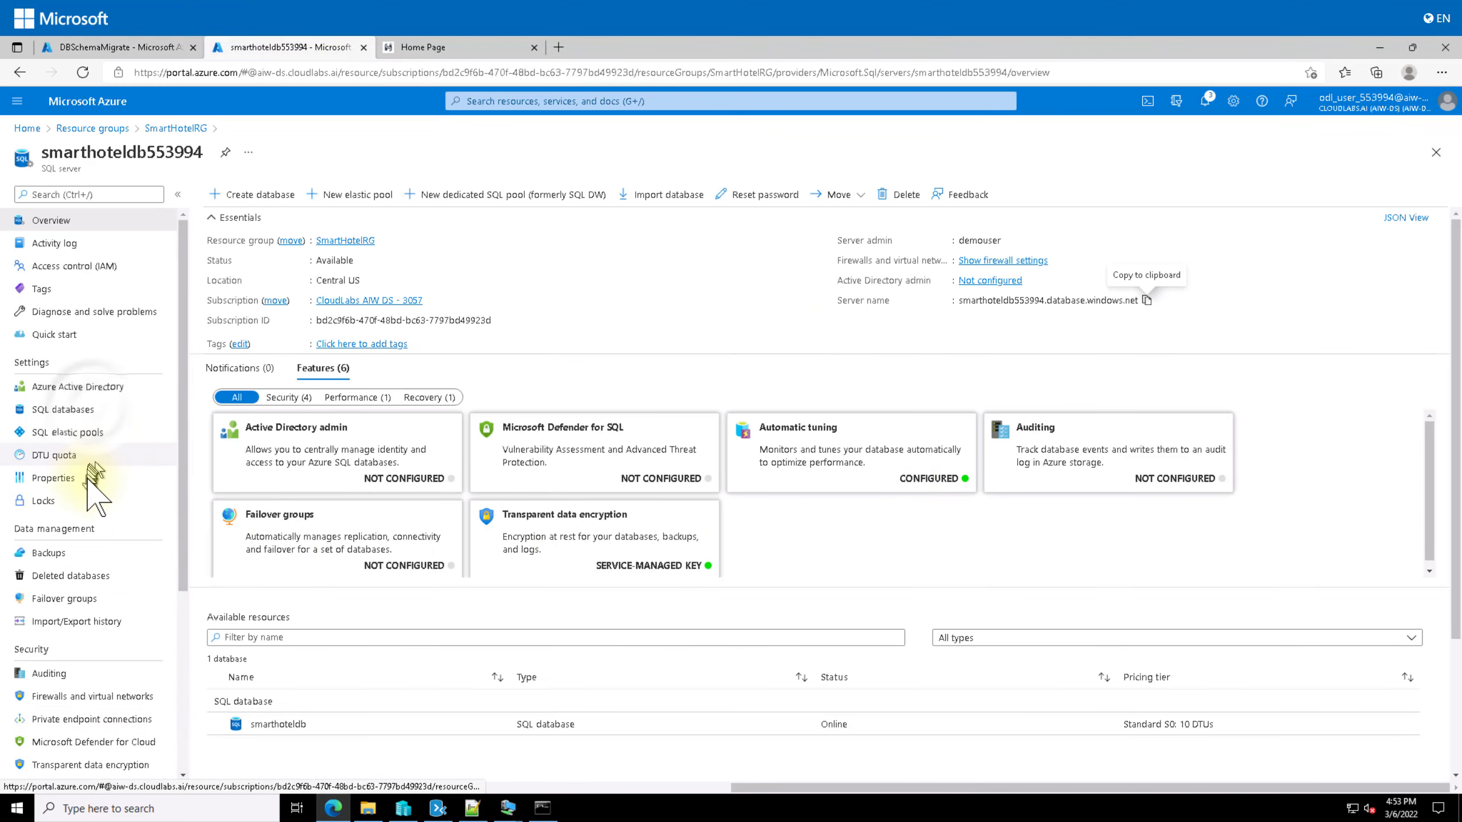
left_click(86, 410)
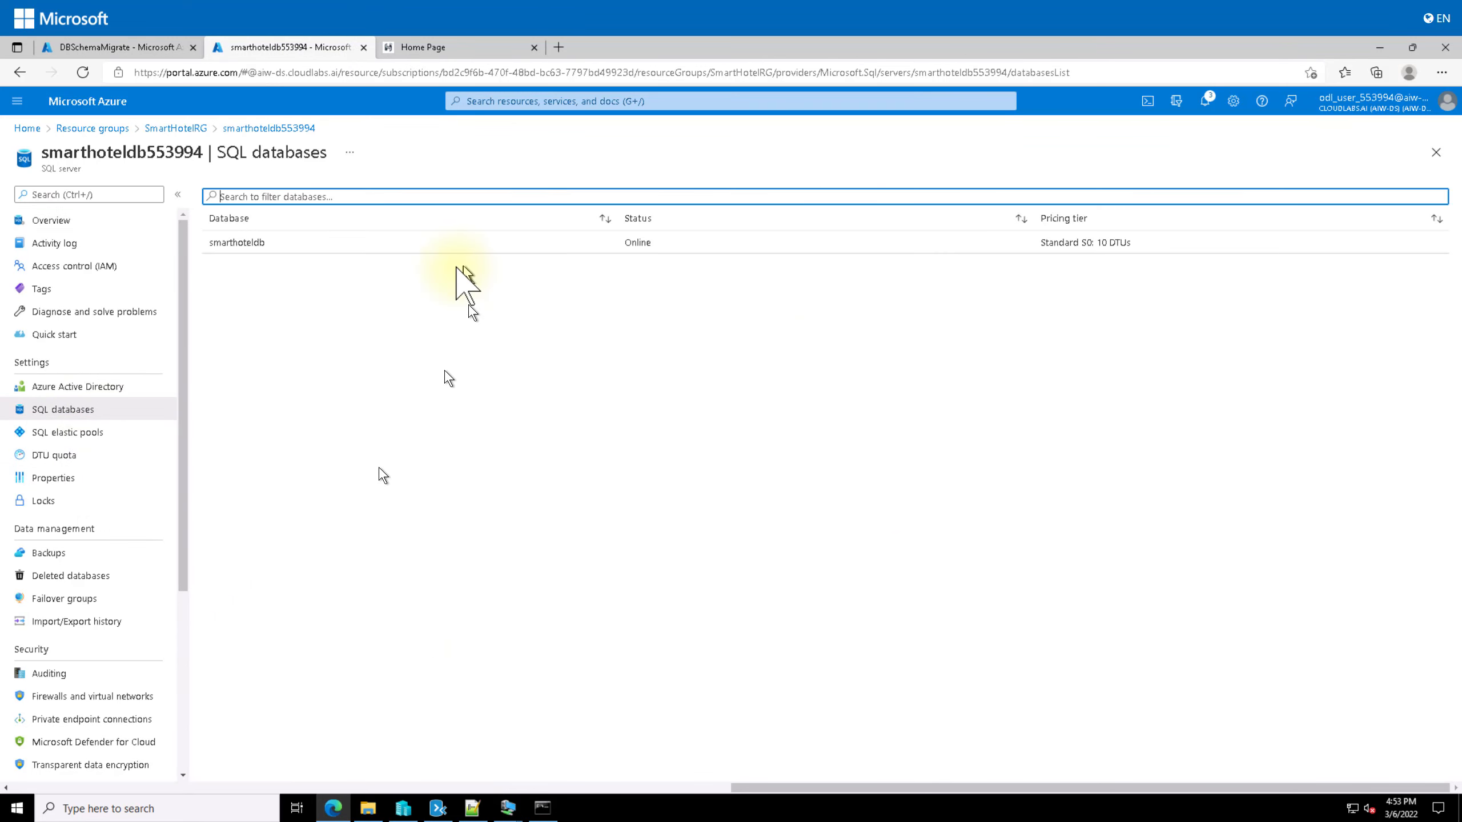
left_click(233, 244)
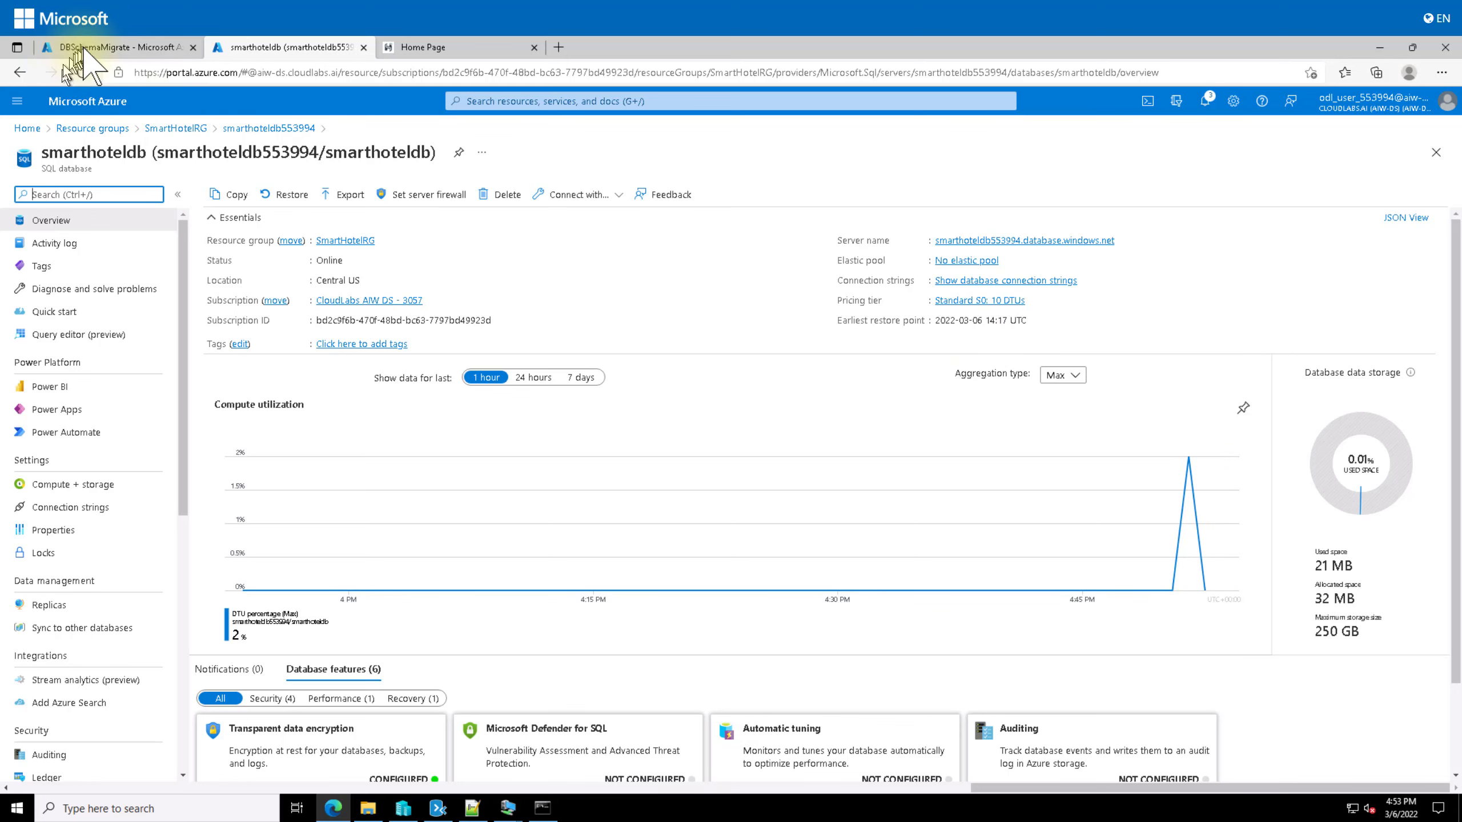
left_click(110, 47)
Step: Refresh DBSchemaMigrate repeatedly to track the smarthoteldb schema migration's progress
left_click(233, 194)
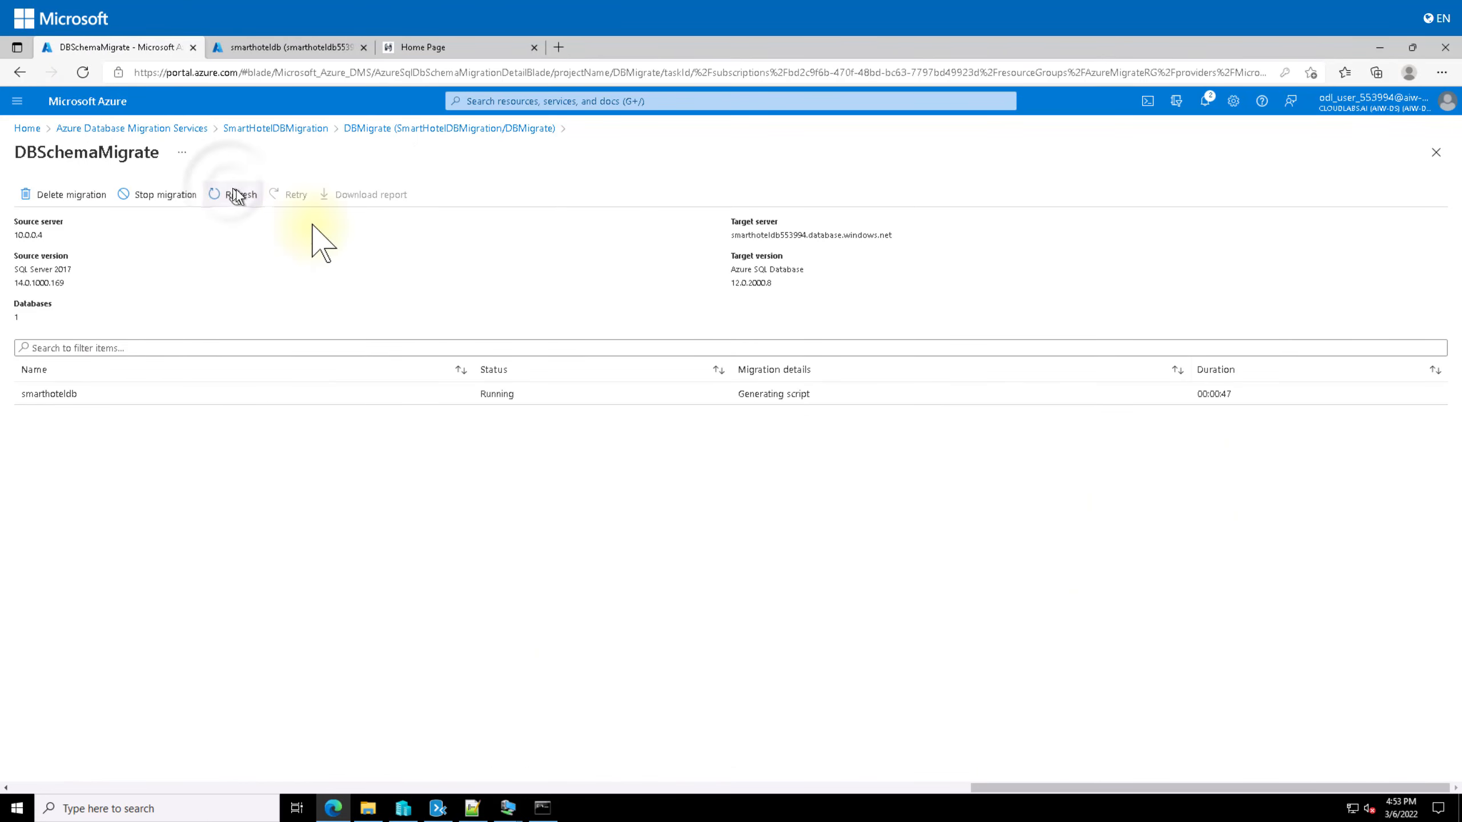
left_click(227, 193)
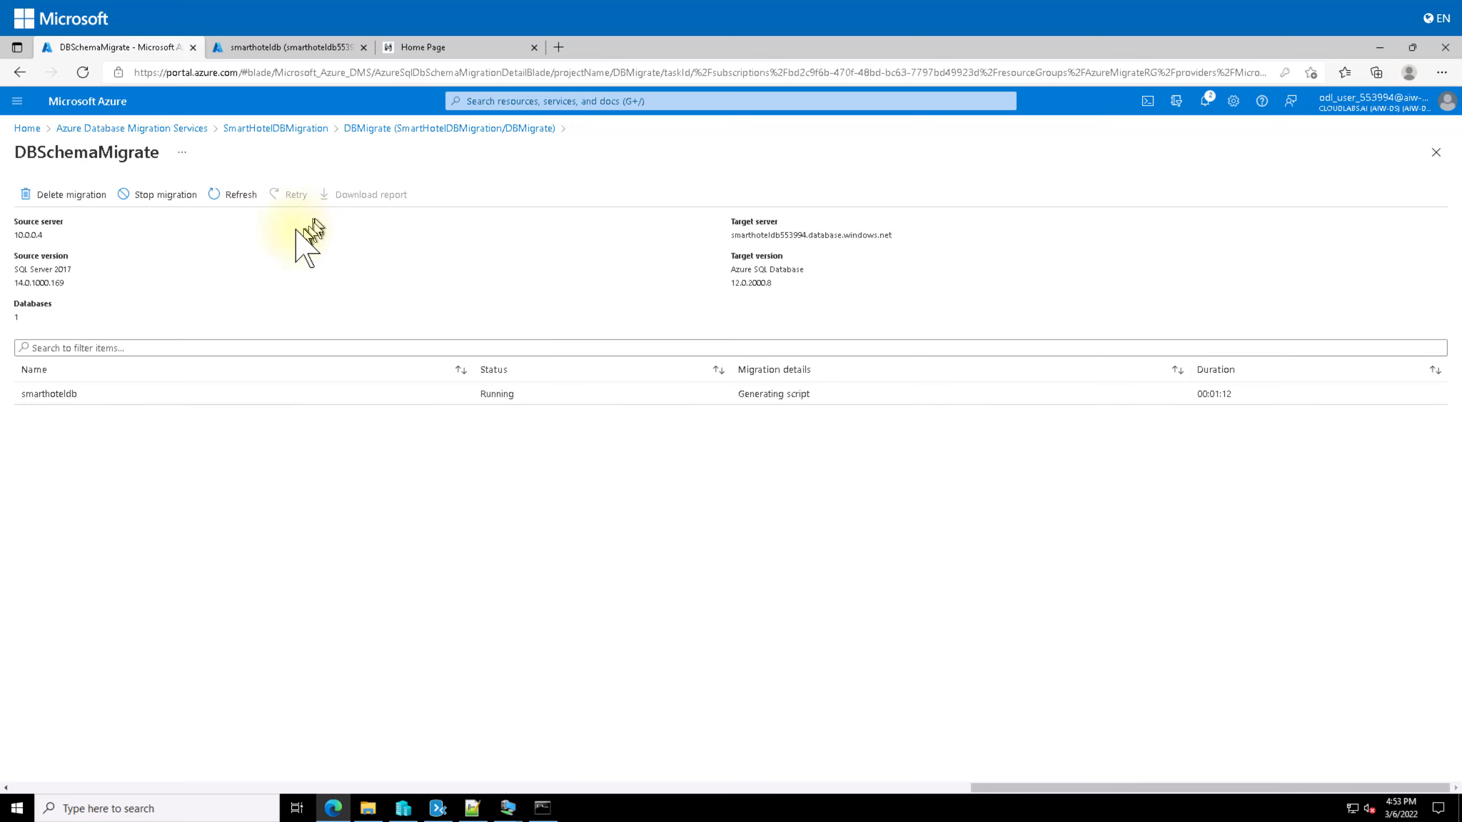
left_click(245, 191)
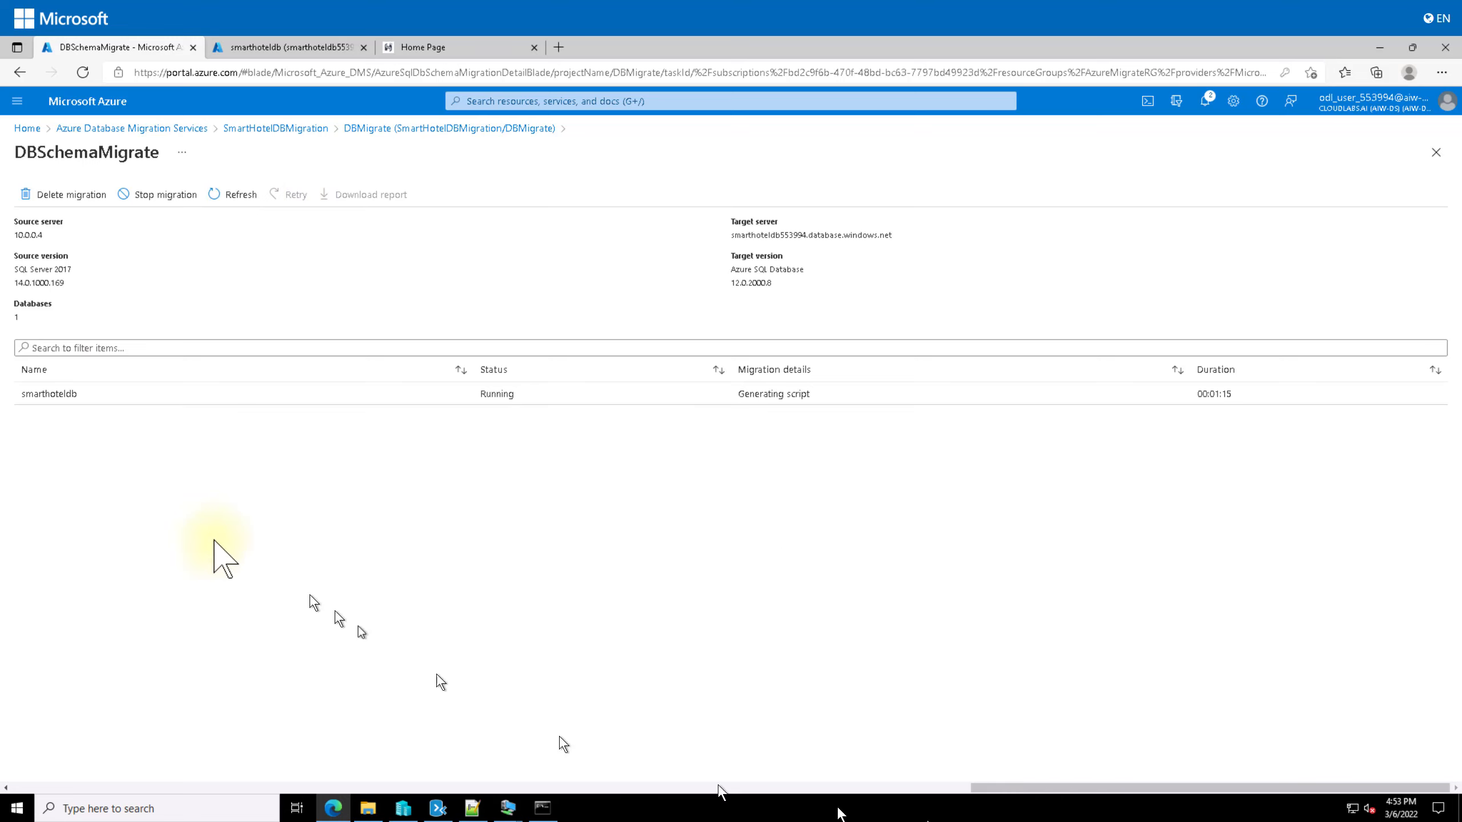
left_click(233, 196)
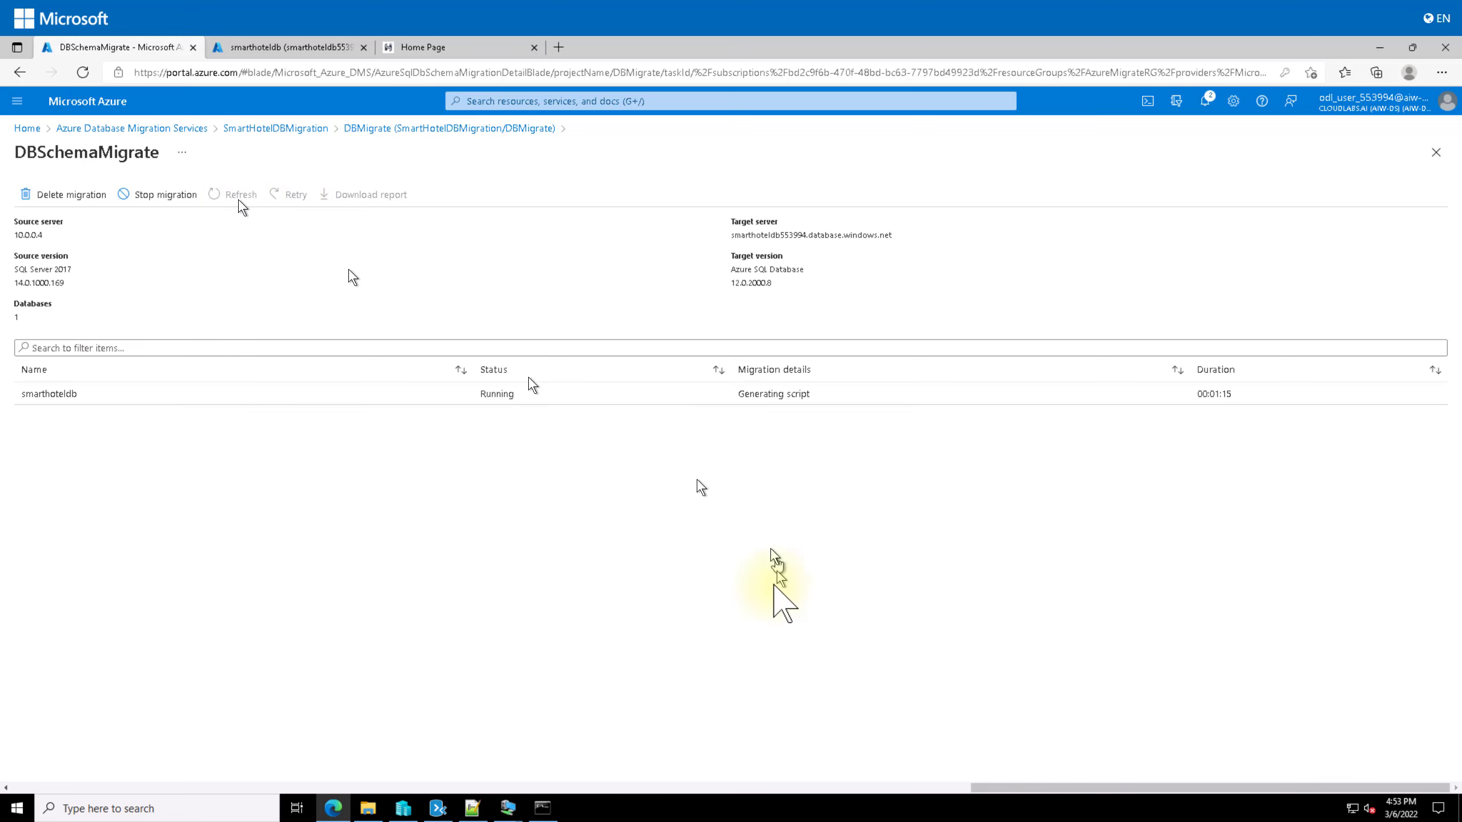
left_click(235, 195)
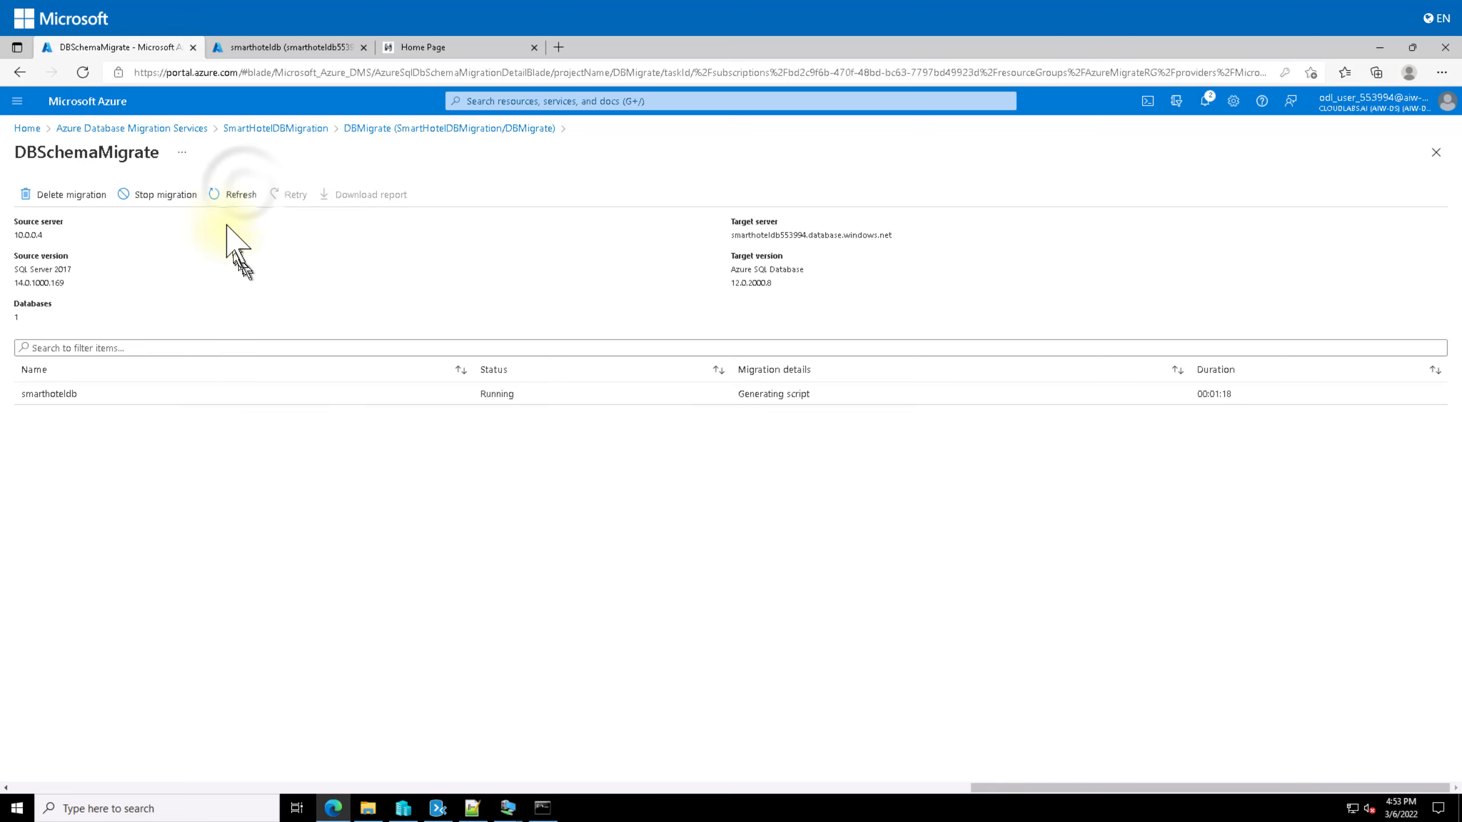
left_click(243, 193)
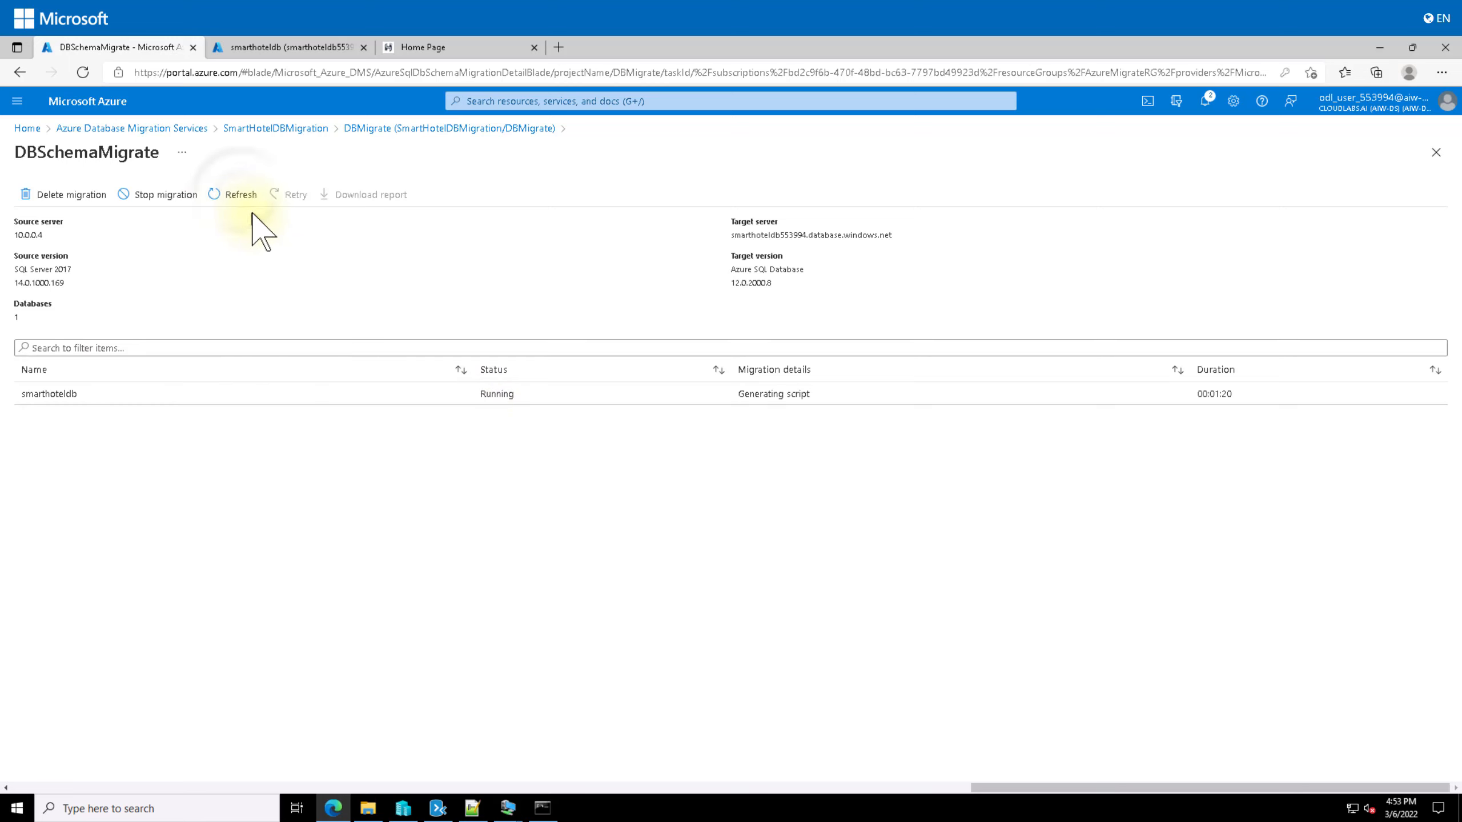
left_click(240, 196)
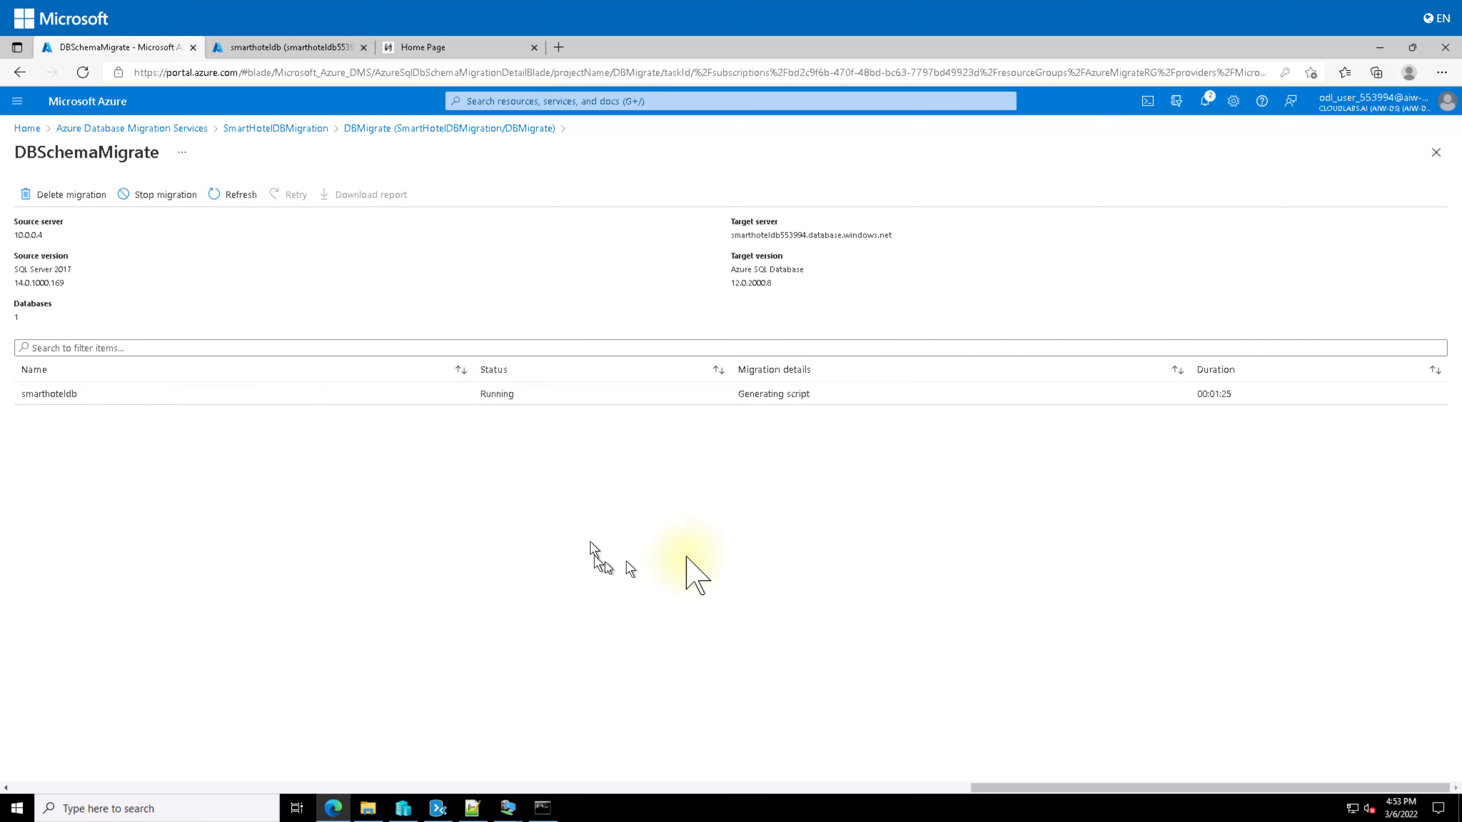
Step: Check smarthoteldb's diagnostics page, then return to find the migration Completed in 00:01:42
left_click(299, 47)
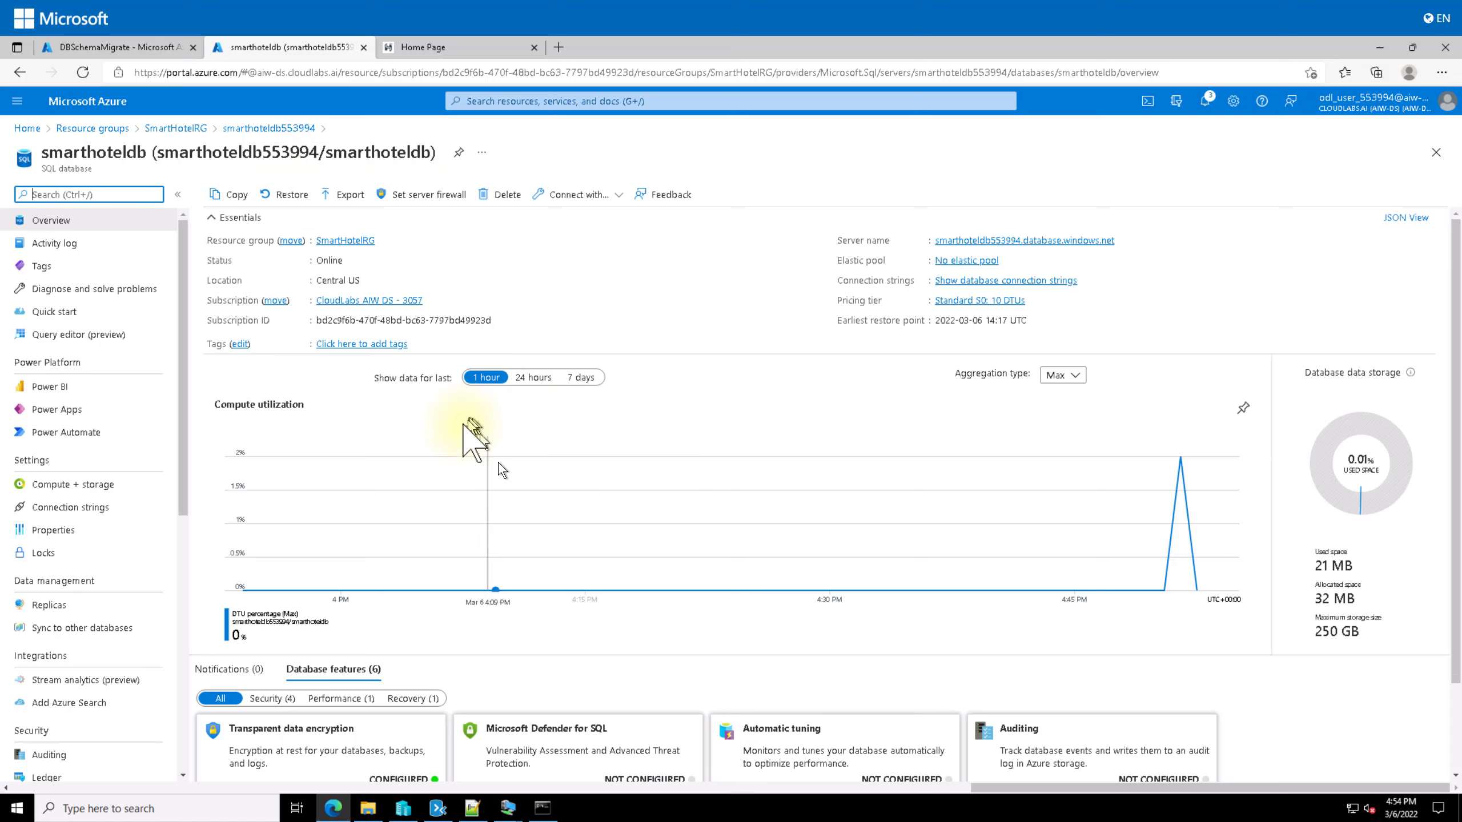
left_click(65, 285)
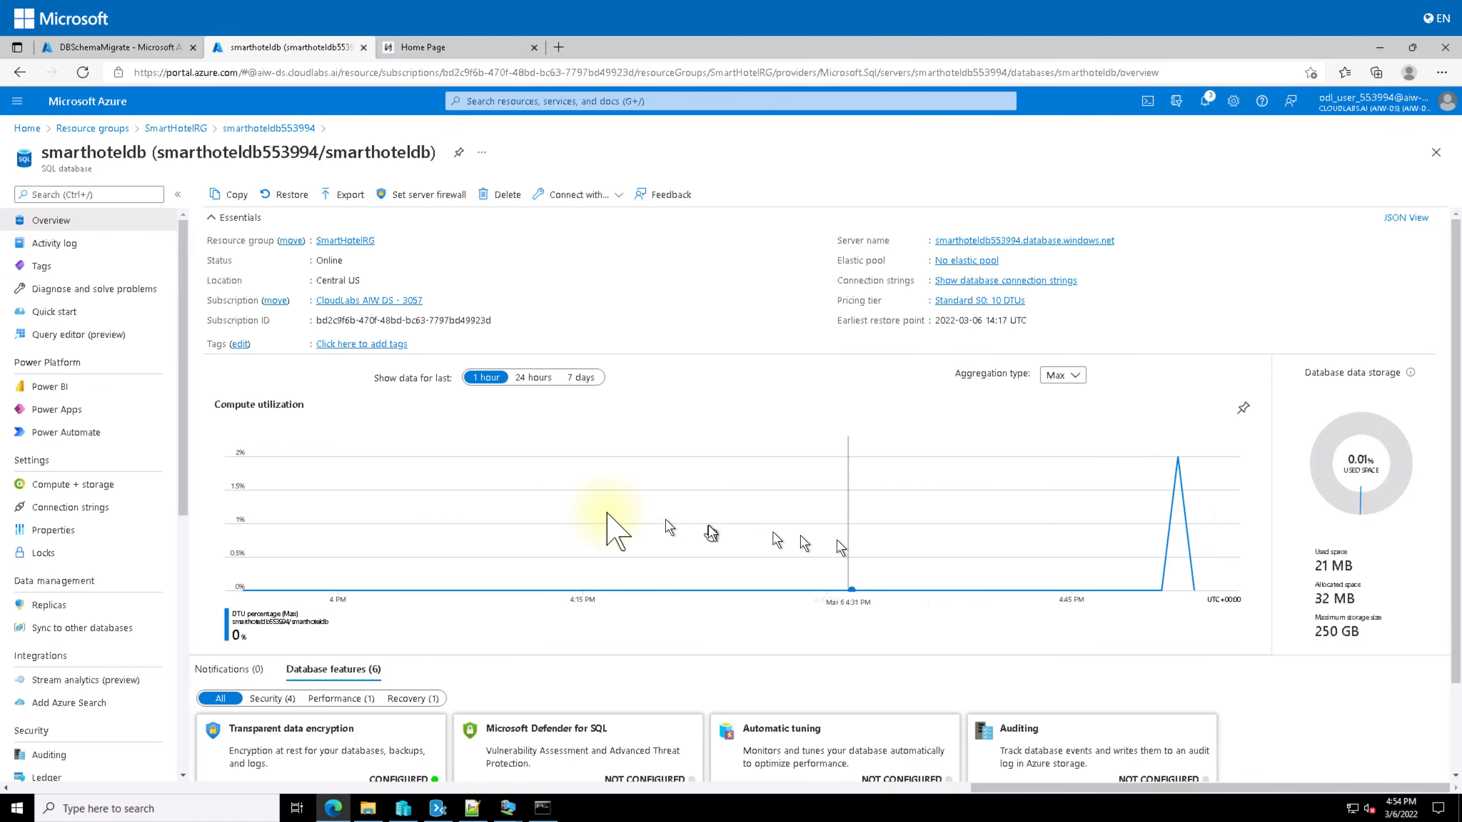
left_click(119, 48)
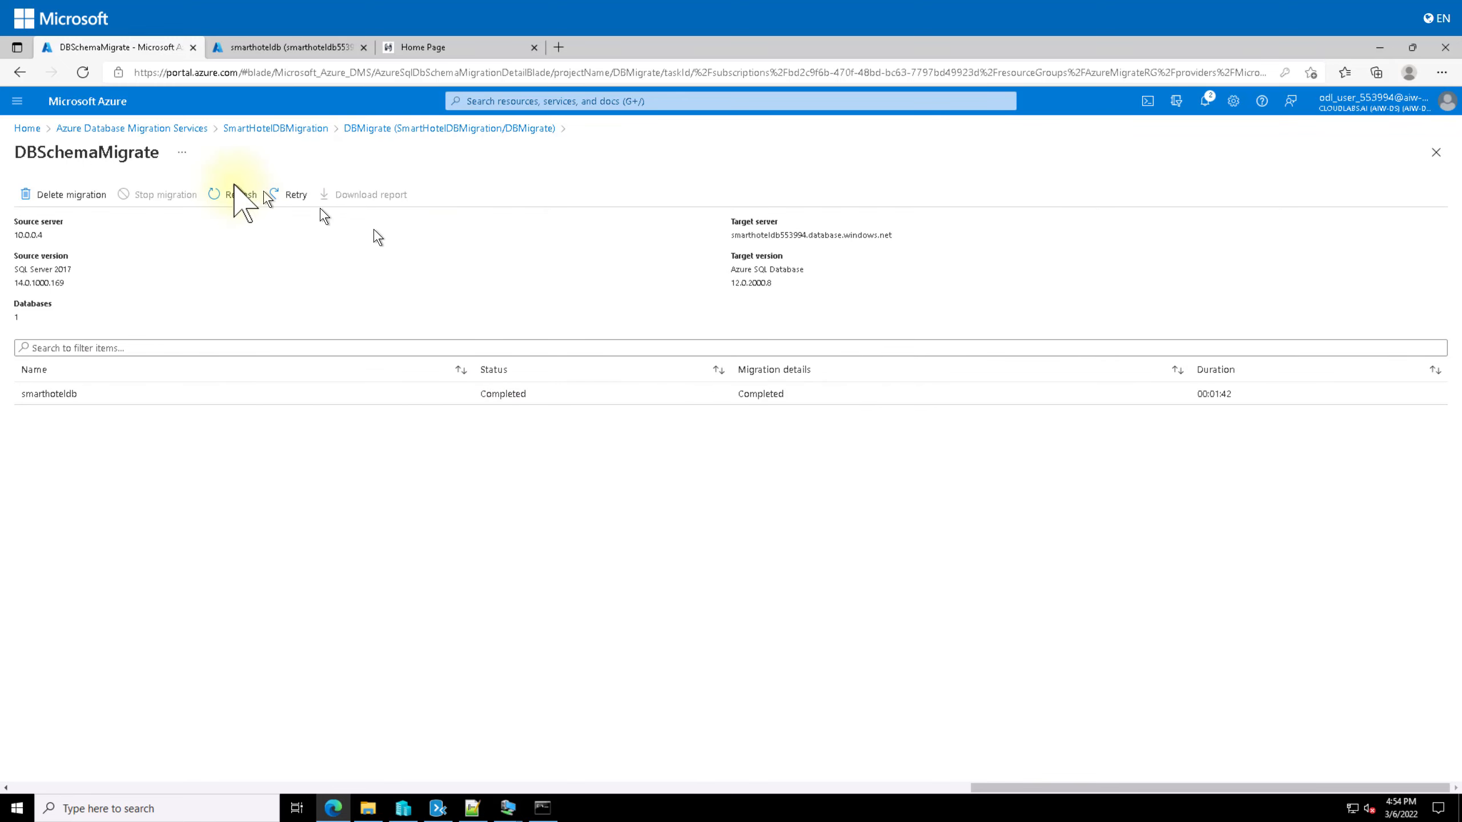
Step: Begin a Data migration activity in DBMigrate, selecting SmartHotel.Registration (16.00 MB) from source 10.0.0.4
left_click(276, 128)
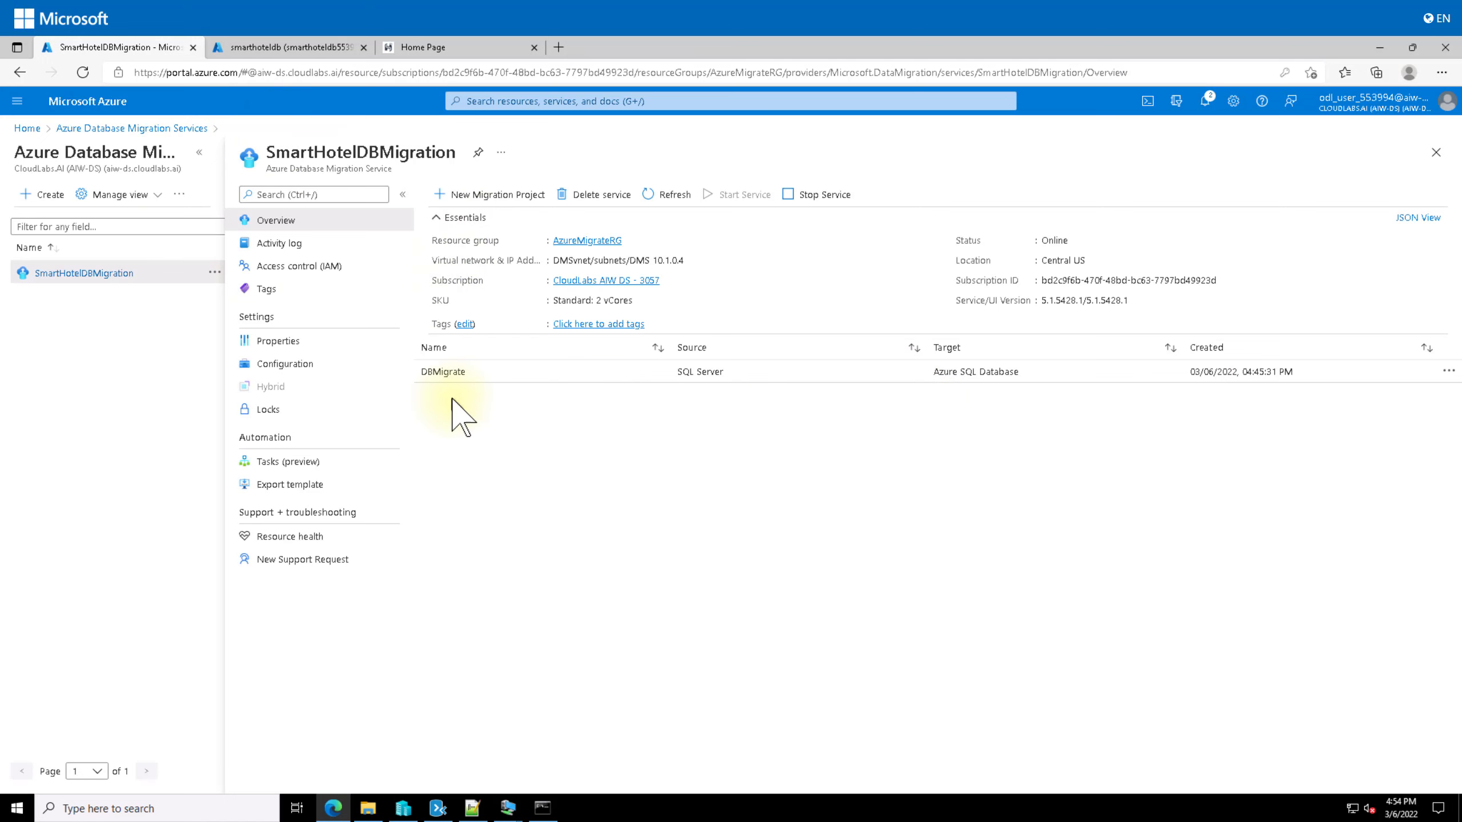
left_click(442, 370)
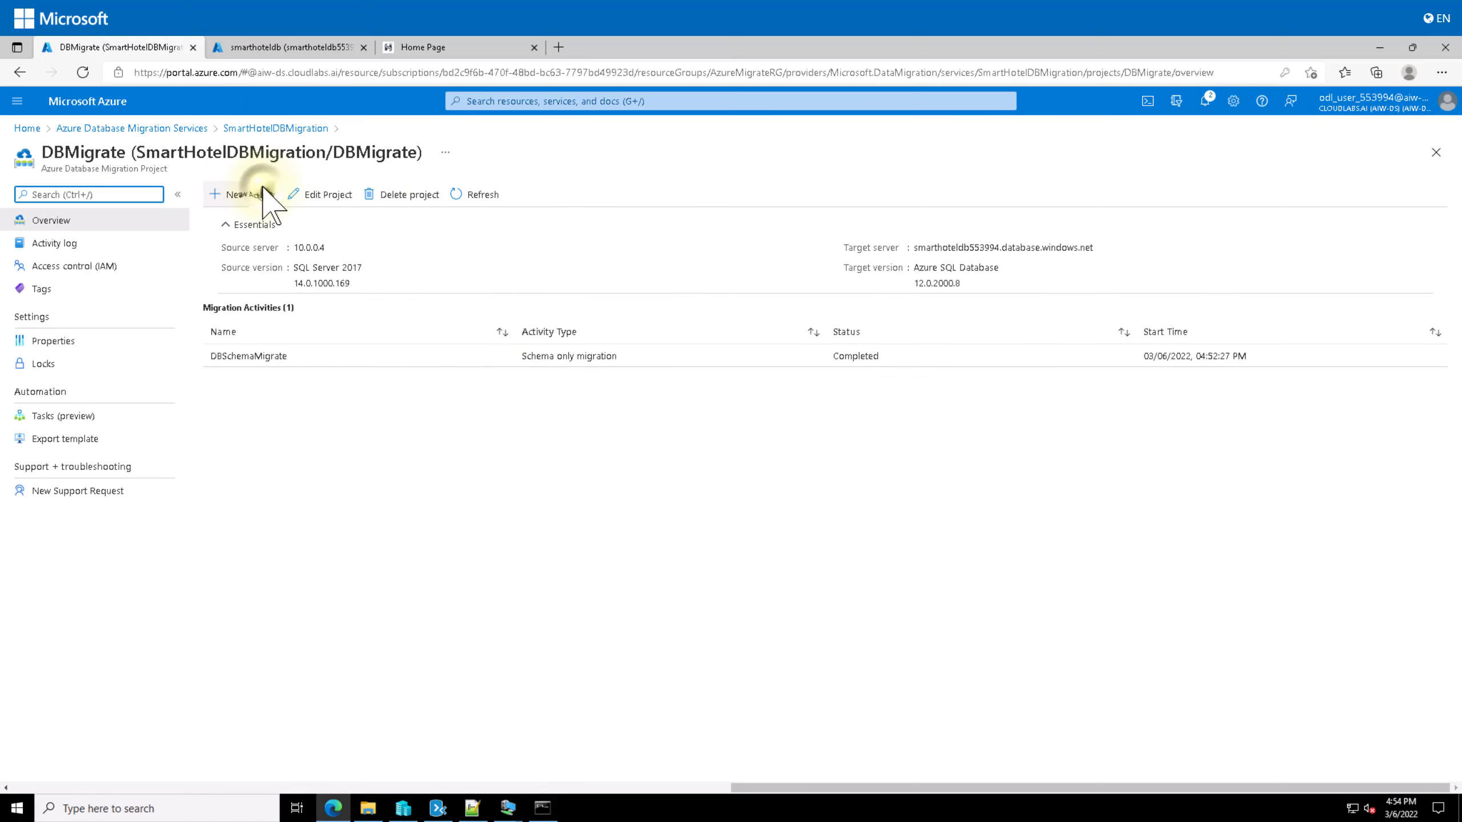
left_click(247, 194)
left_click(293, 219)
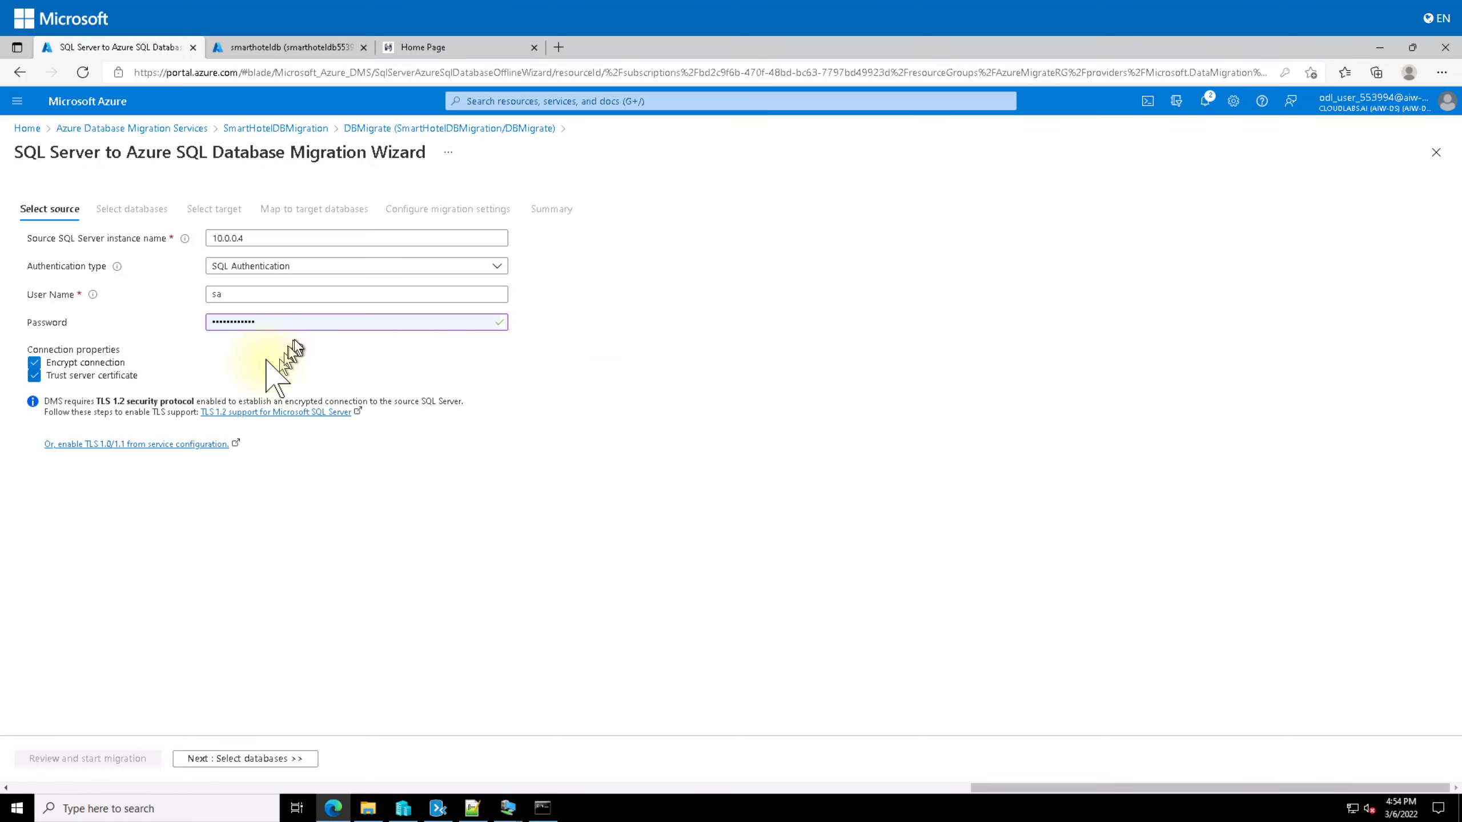
left_click(246, 759)
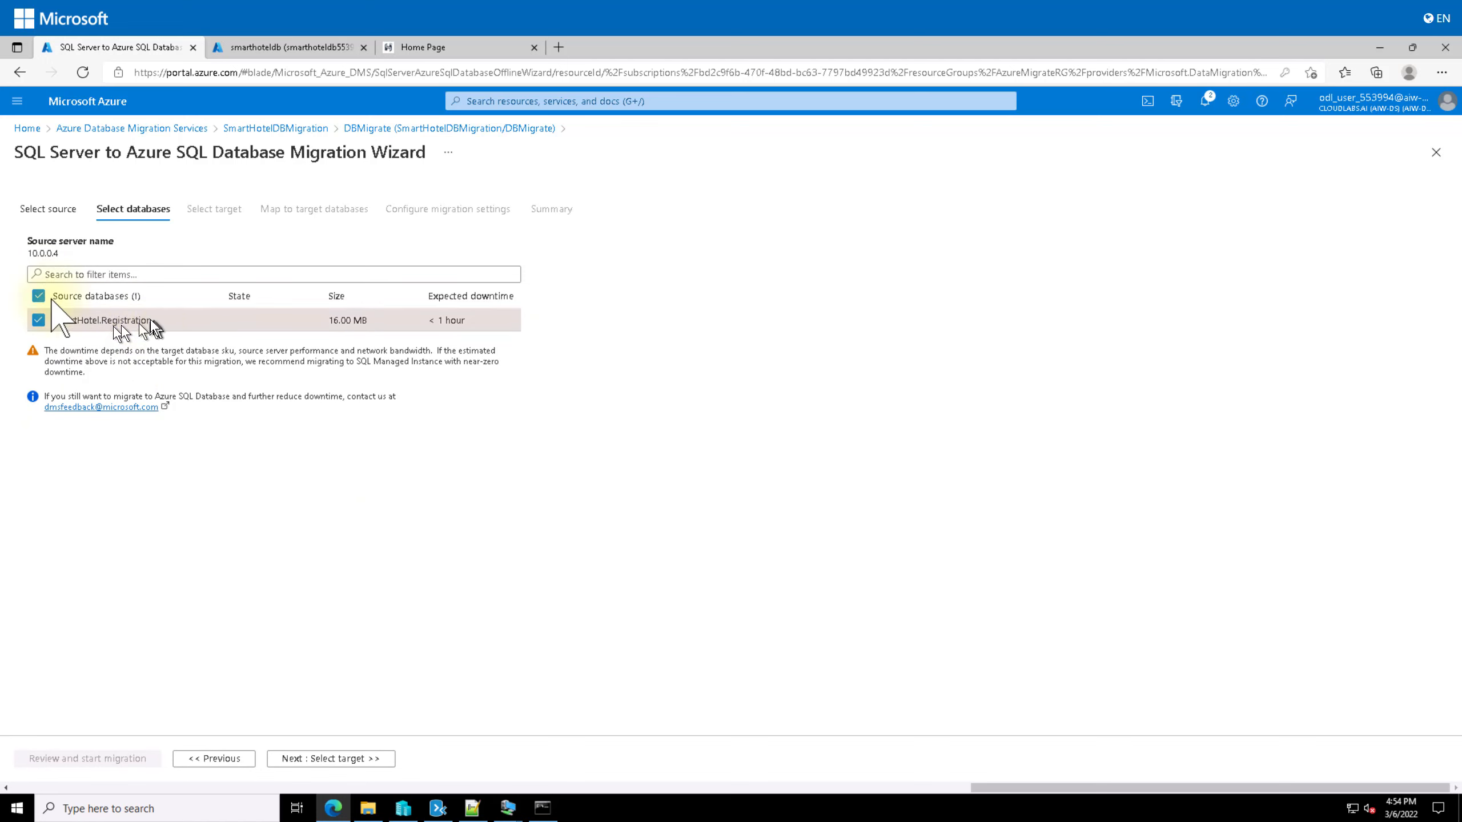
Step: Enter the smarthoteldb553994 target server password and validate the target connection
left_click(340, 759)
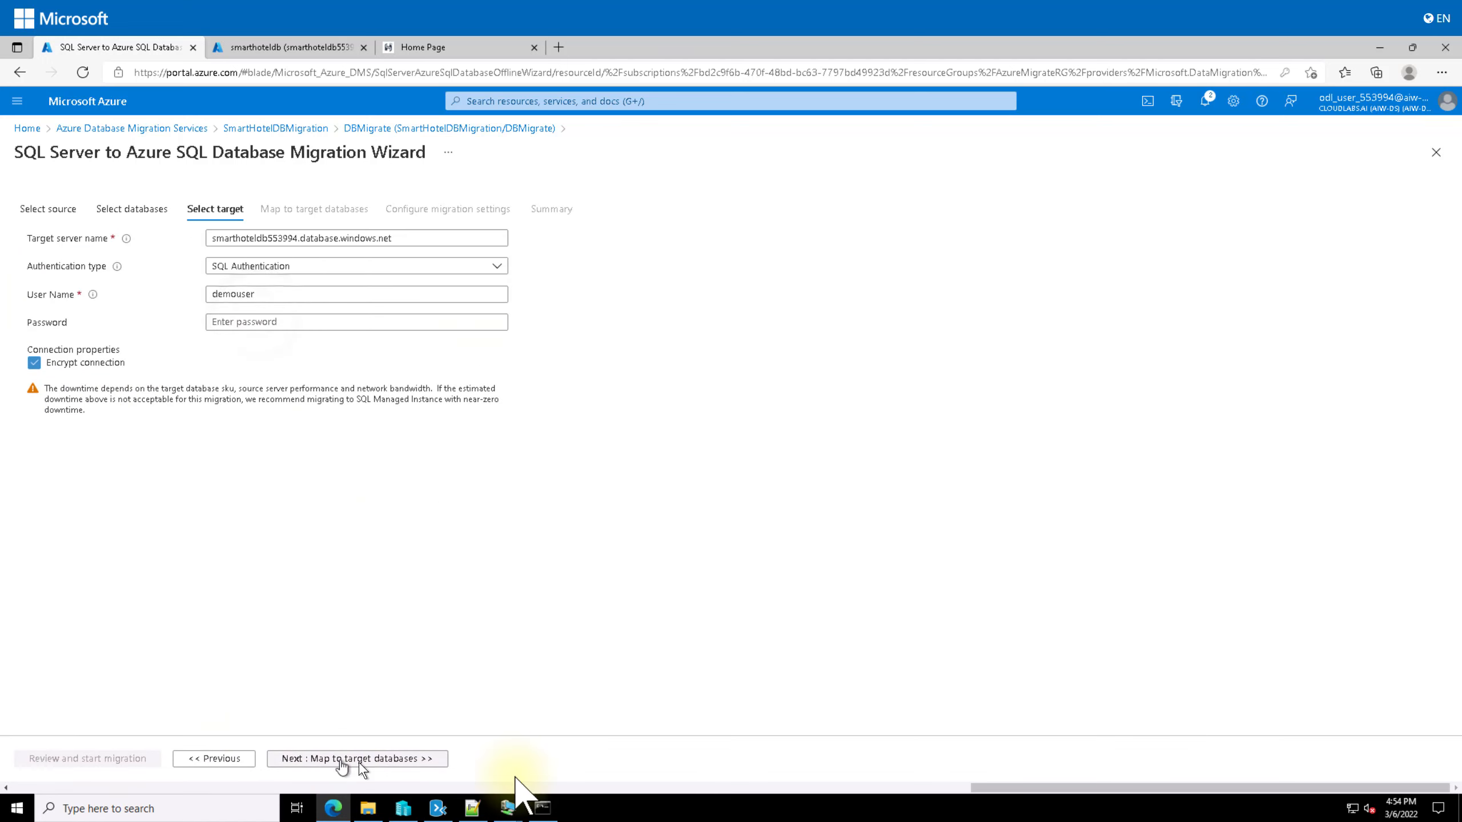
left_click(289, 322)
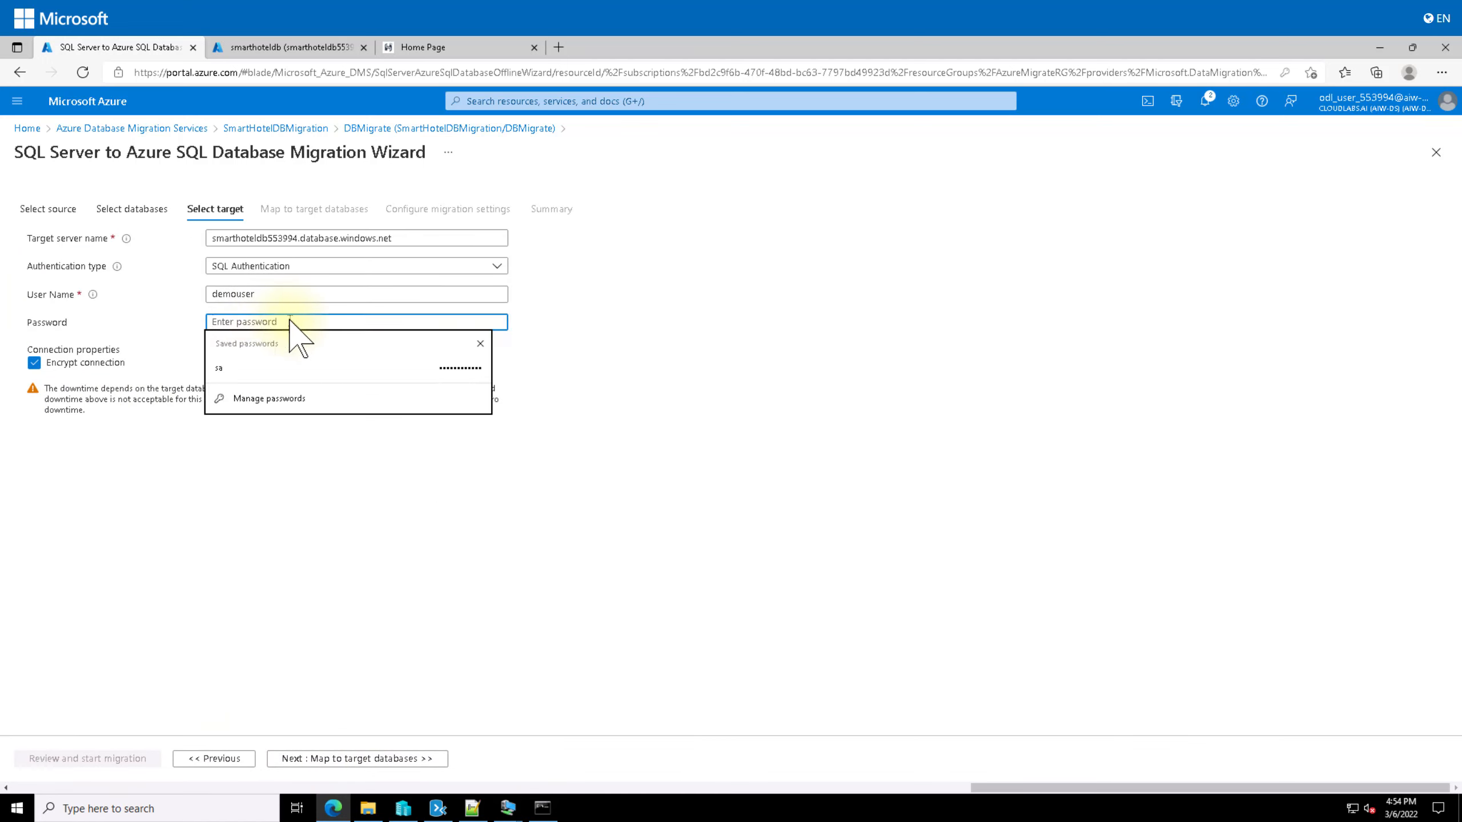
type("d")
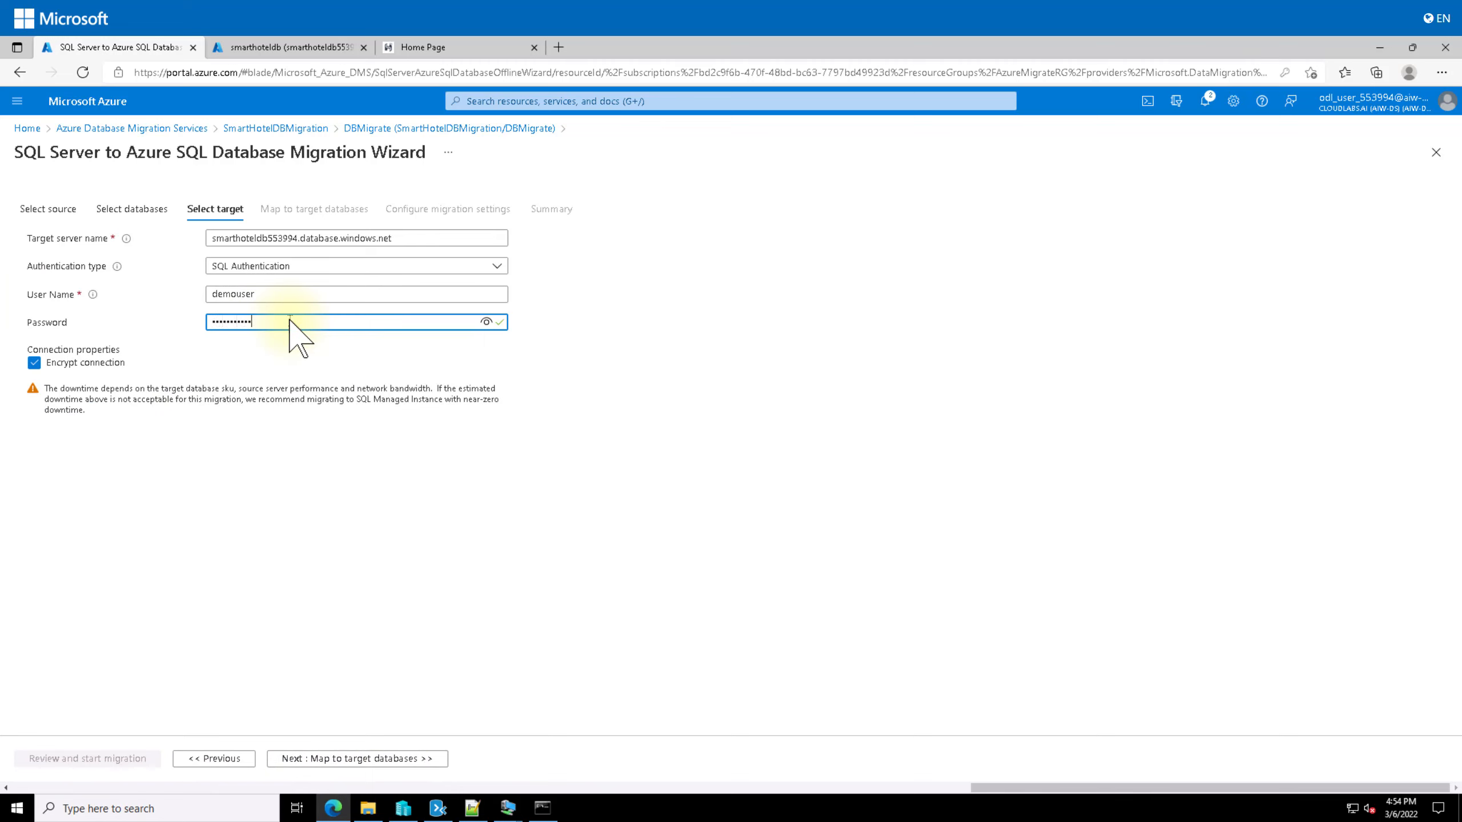
left_click(367, 759)
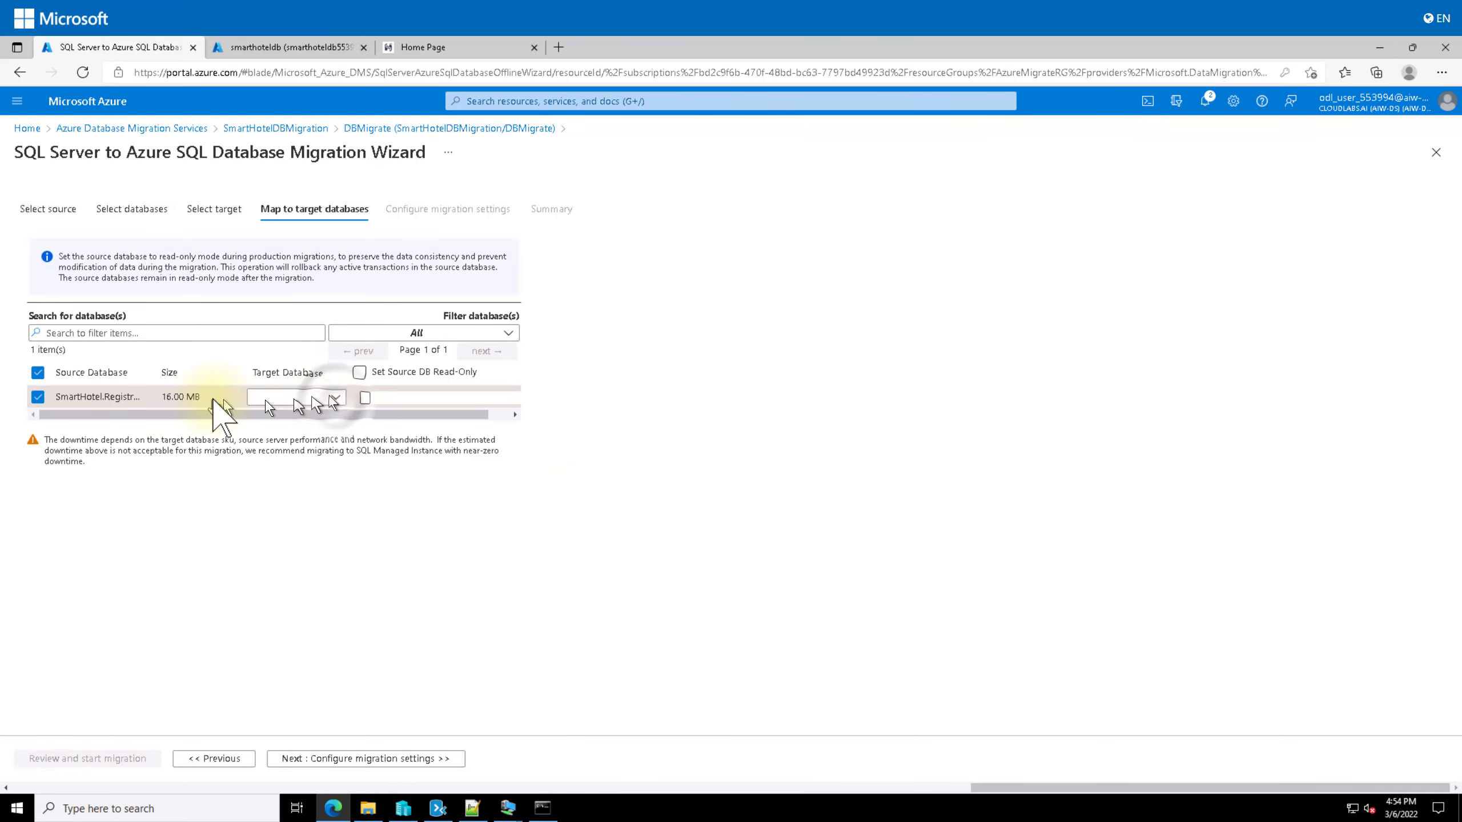
Step: Choose smarthoteldb as SmartHotel.Registration's target database and validate the mapping
left_click(316, 403)
left_click(298, 423)
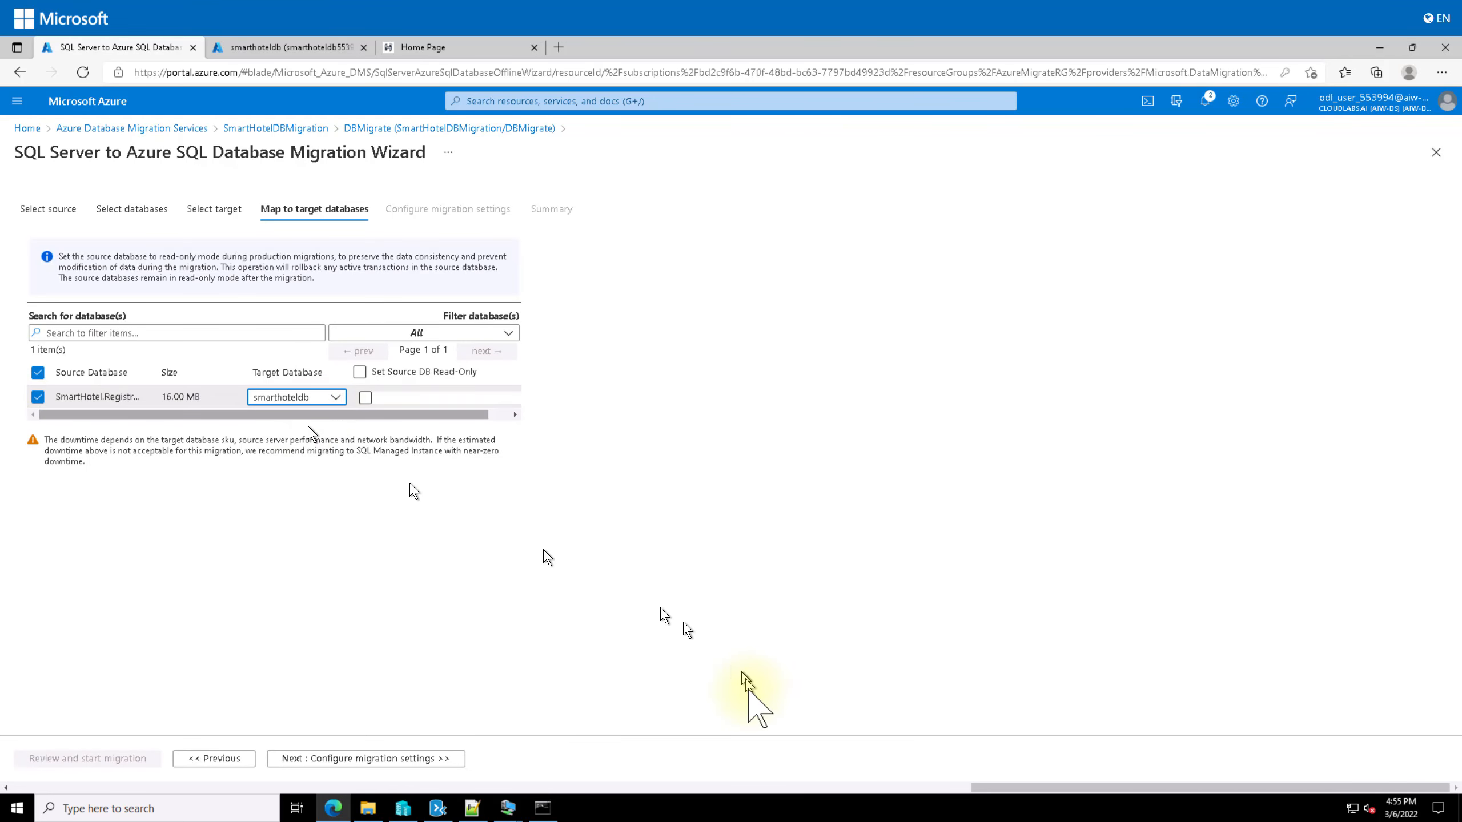
left_click(390, 761)
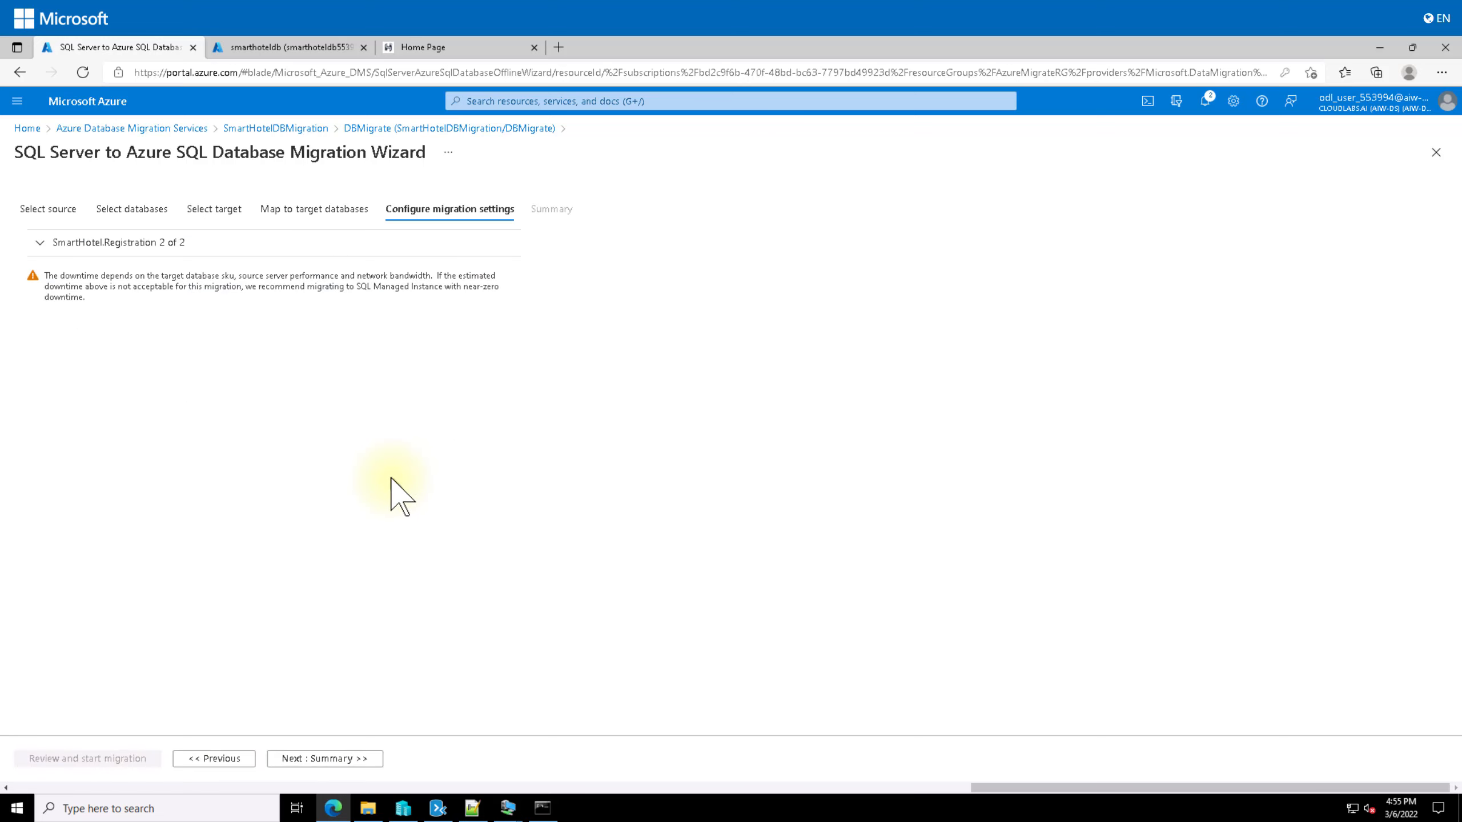
Step: Expand SmartHotel.Registration's tables and uncheck dbo.__MigrationHistory, leaving only dbo.Bookings
left_click(40, 243)
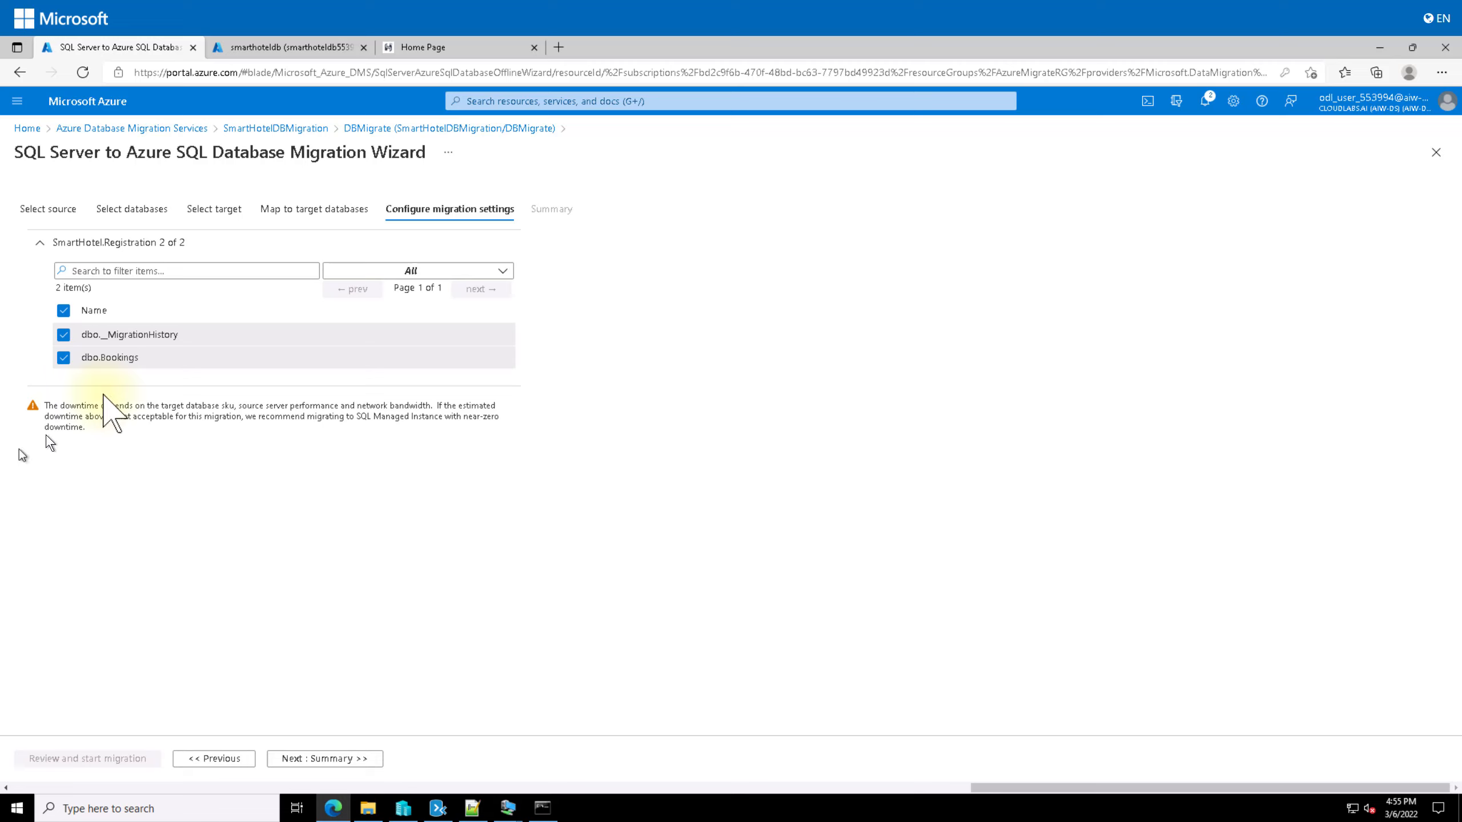
left_click(64, 335)
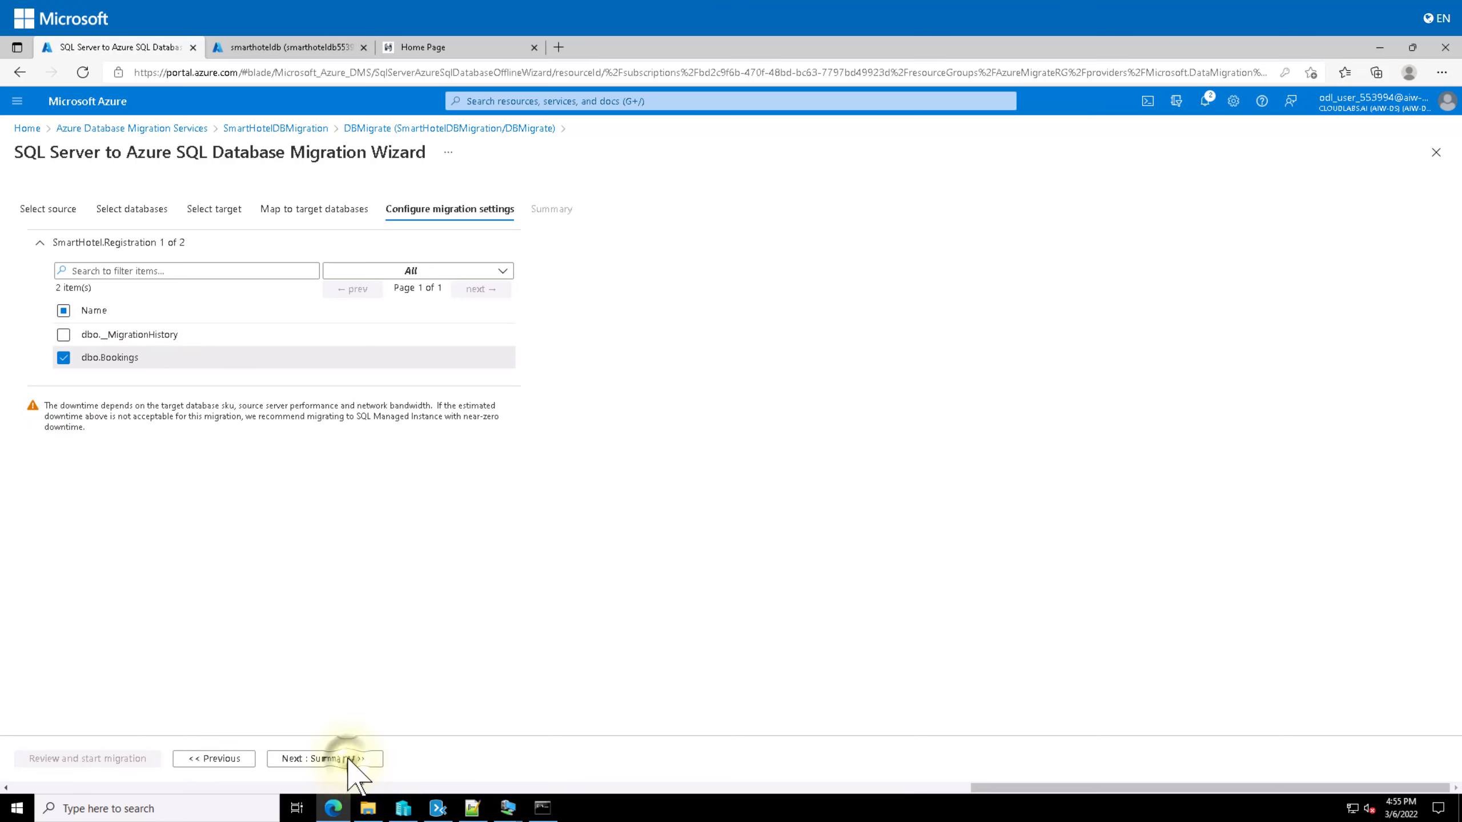
Step: Name the migration activity DataMigration on the Summary page and start it
left_click(322, 758)
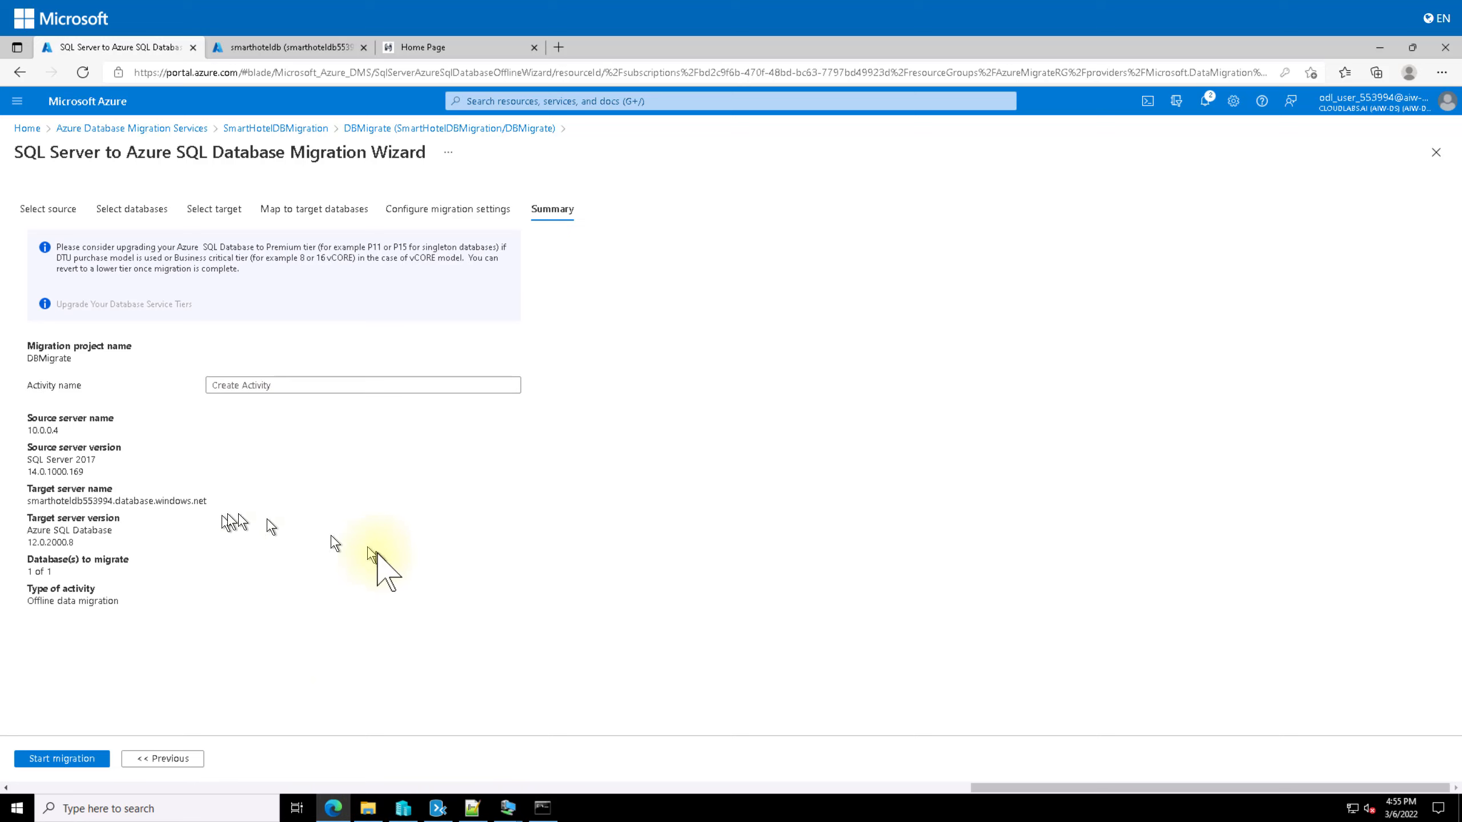
left_click(56, 759)
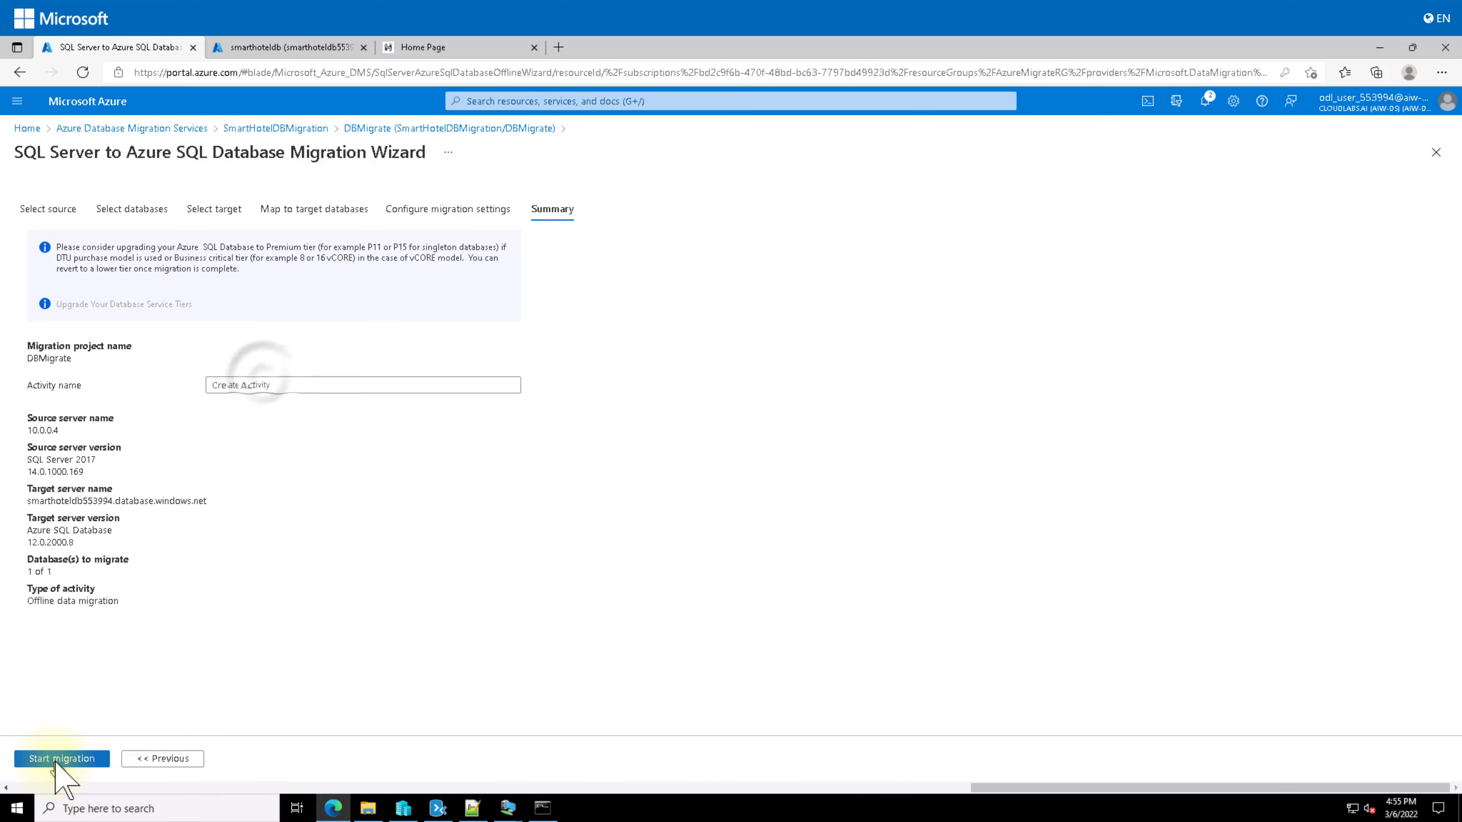
left_click(265, 385)
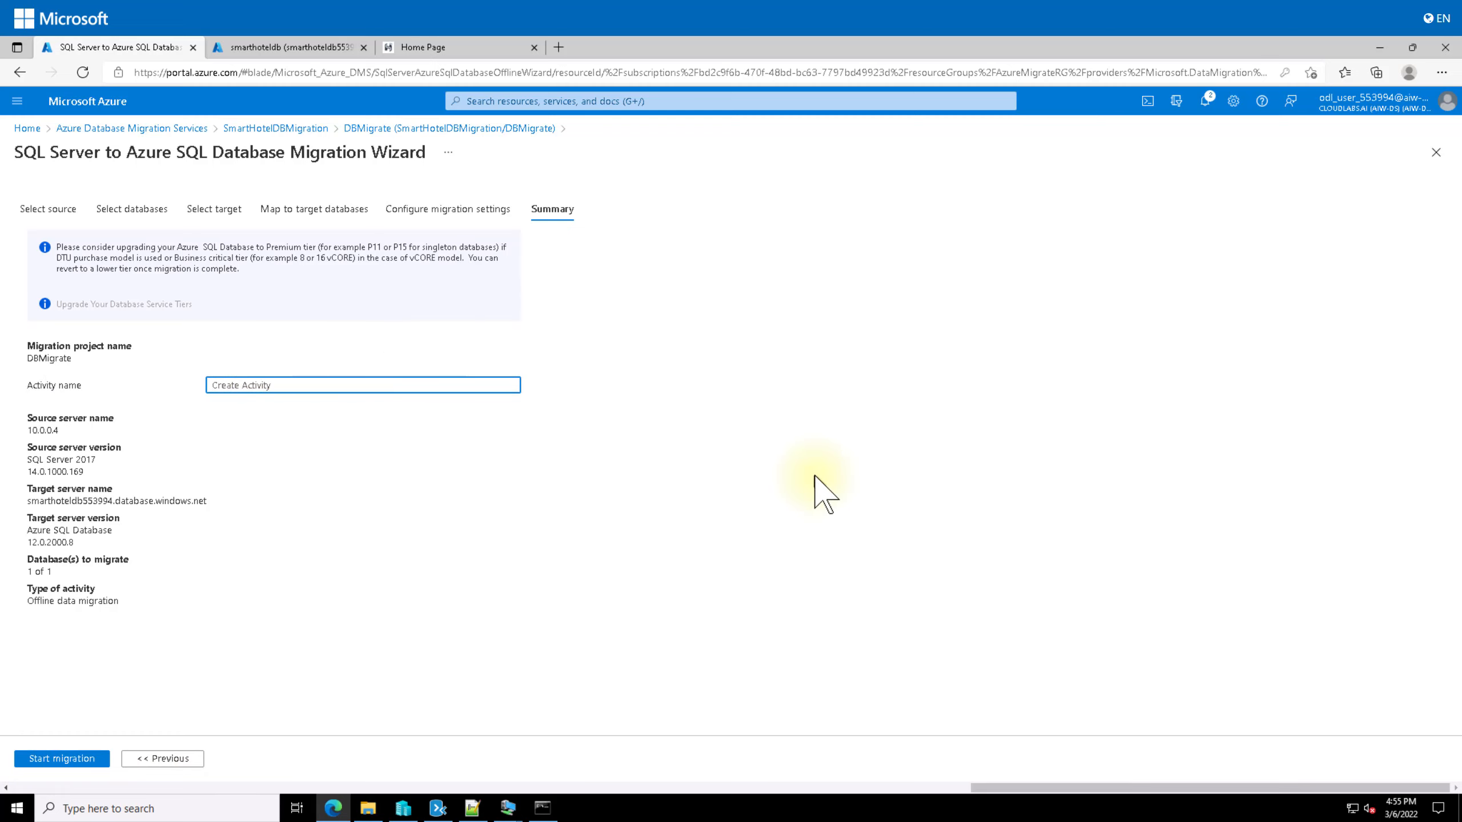
type("DataMigration")
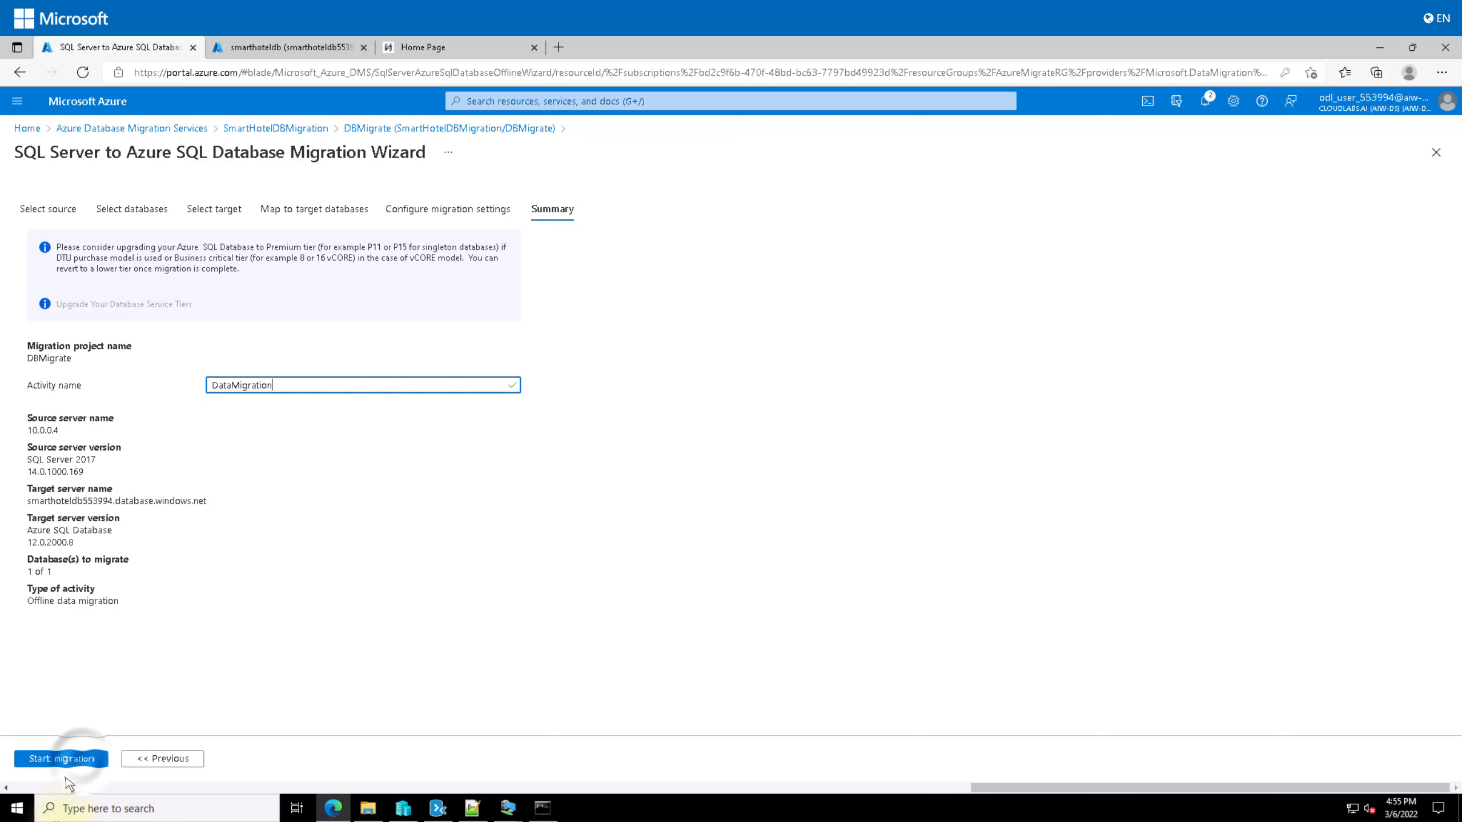
left_click(84, 760)
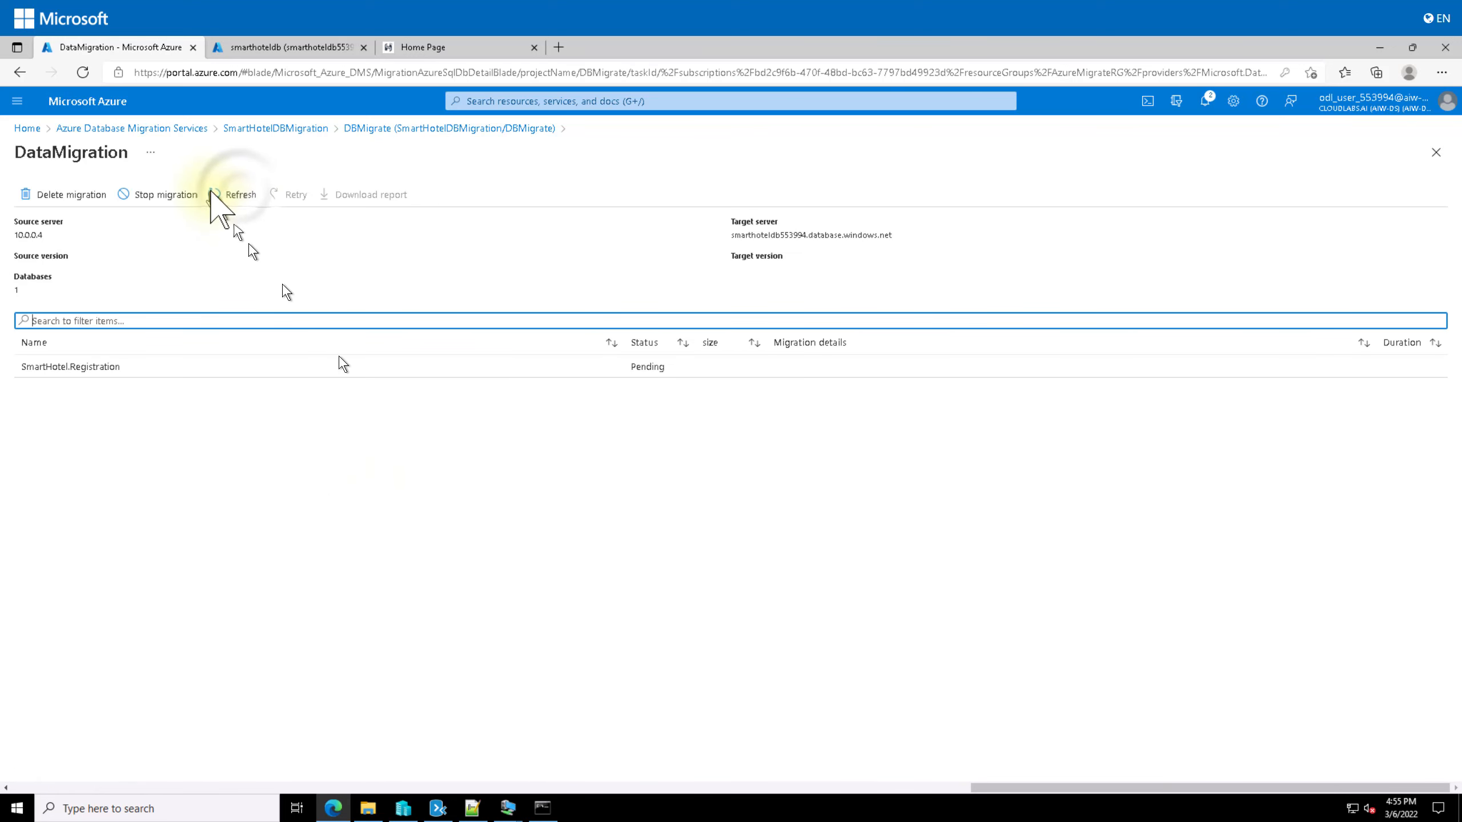
Step: Refresh DataMigration until SmartHotel.Registration shows Completed: 2.84 MB, 1 of 1 table in 00:00:03
left_click(241, 194)
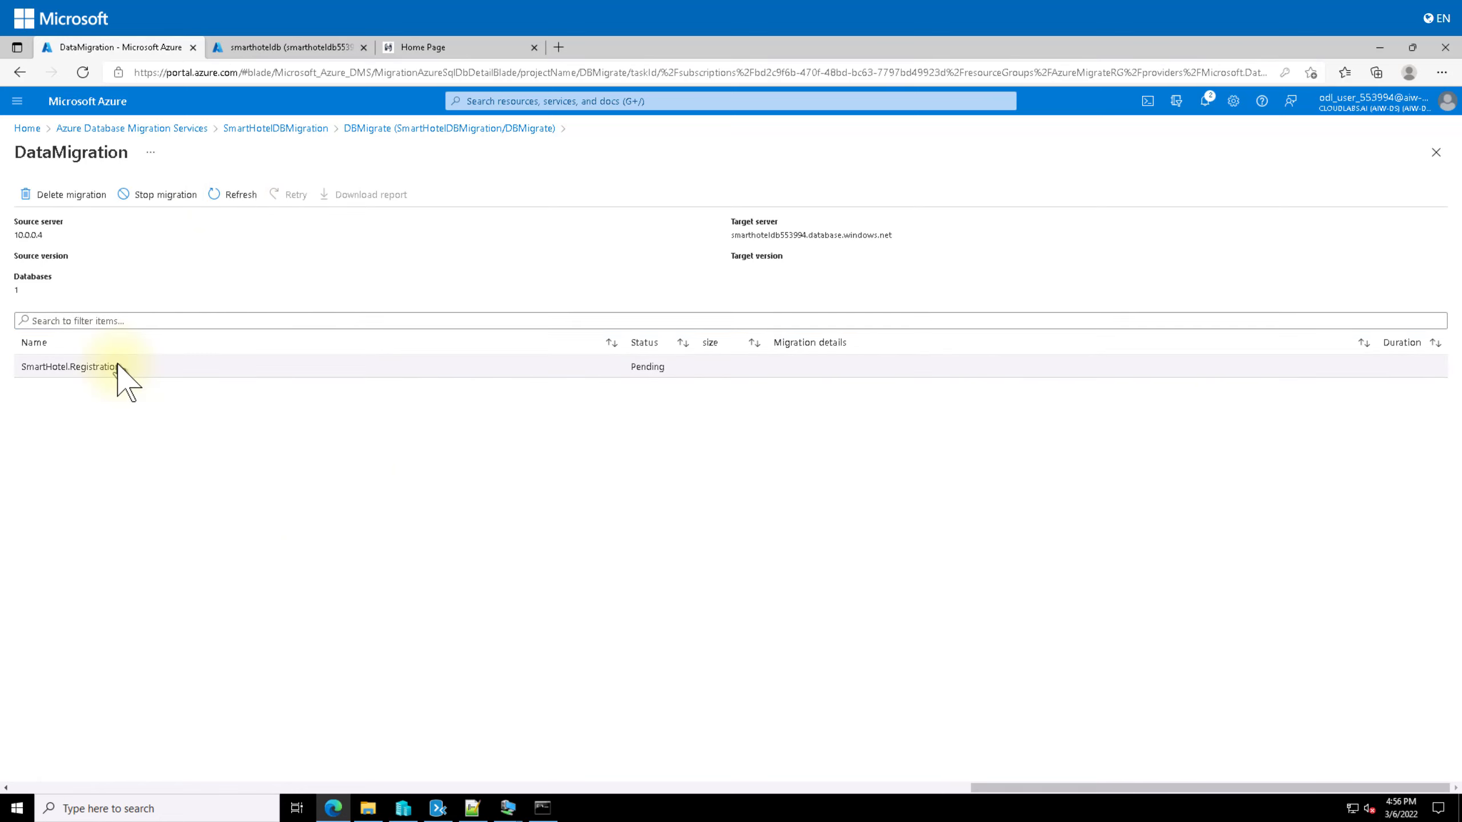
left_click(236, 192)
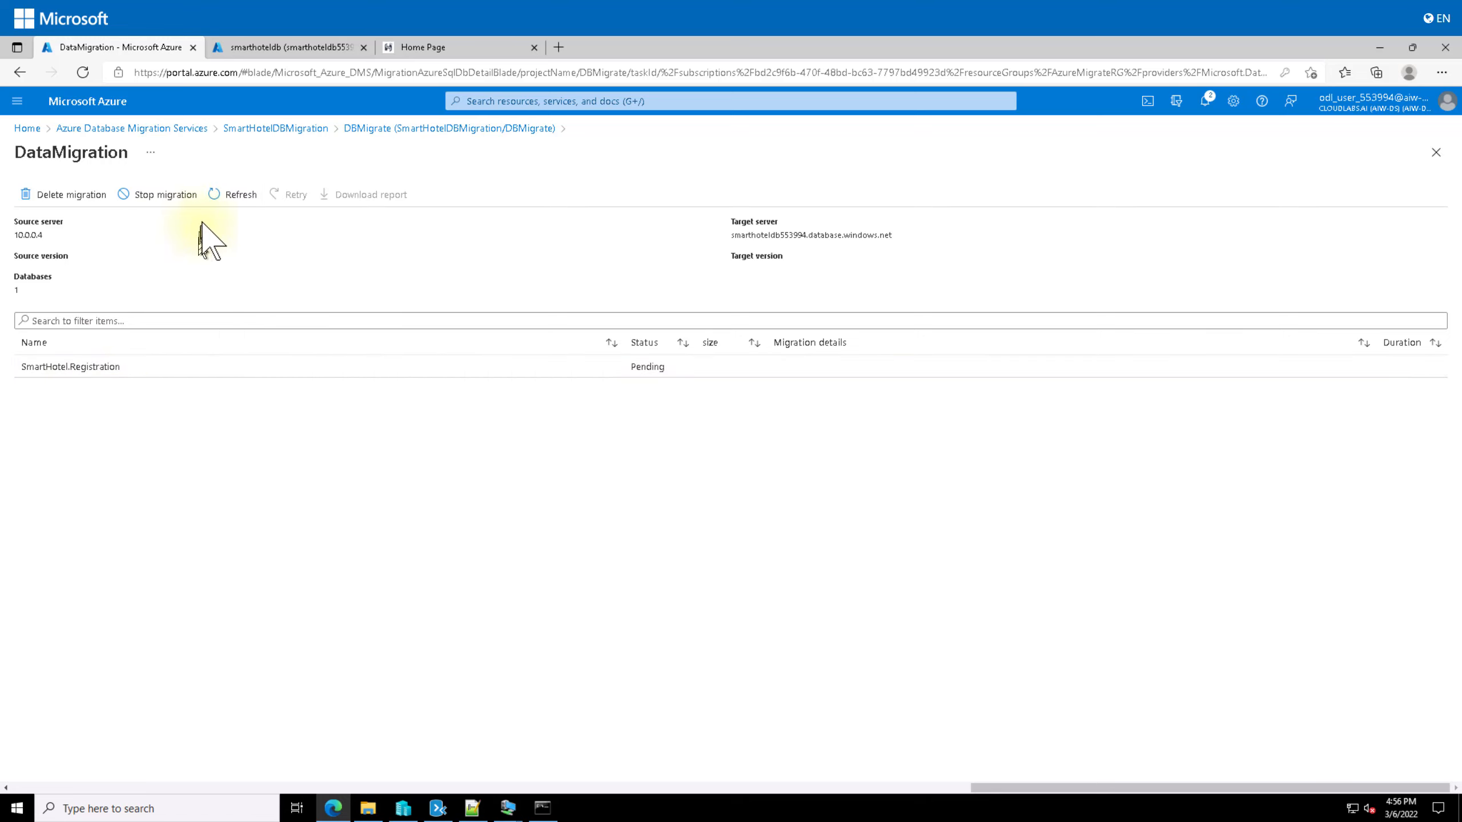
left_click(229, 183)
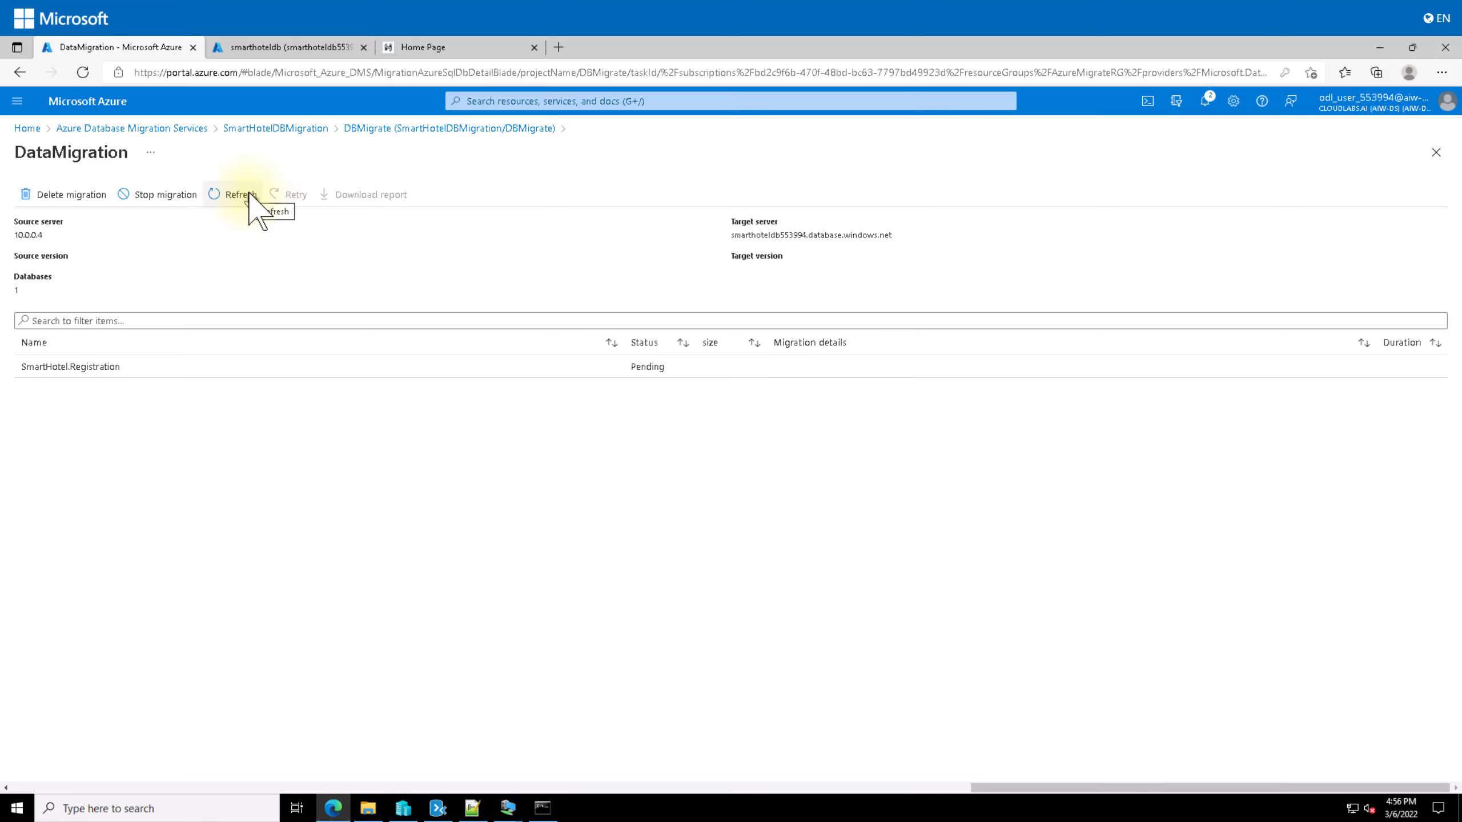
left_click(249, 195)
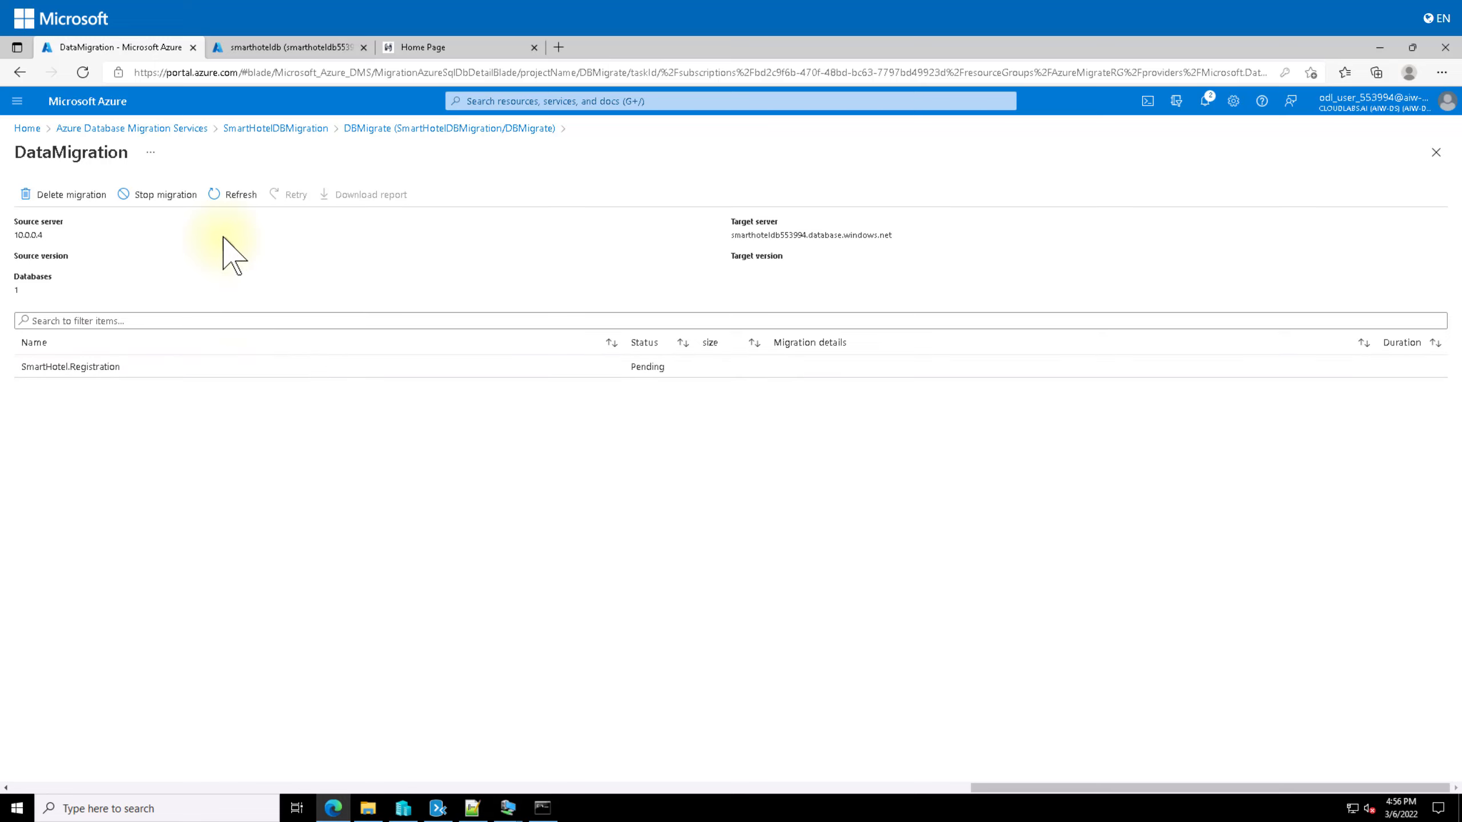
left_click(237, 196)
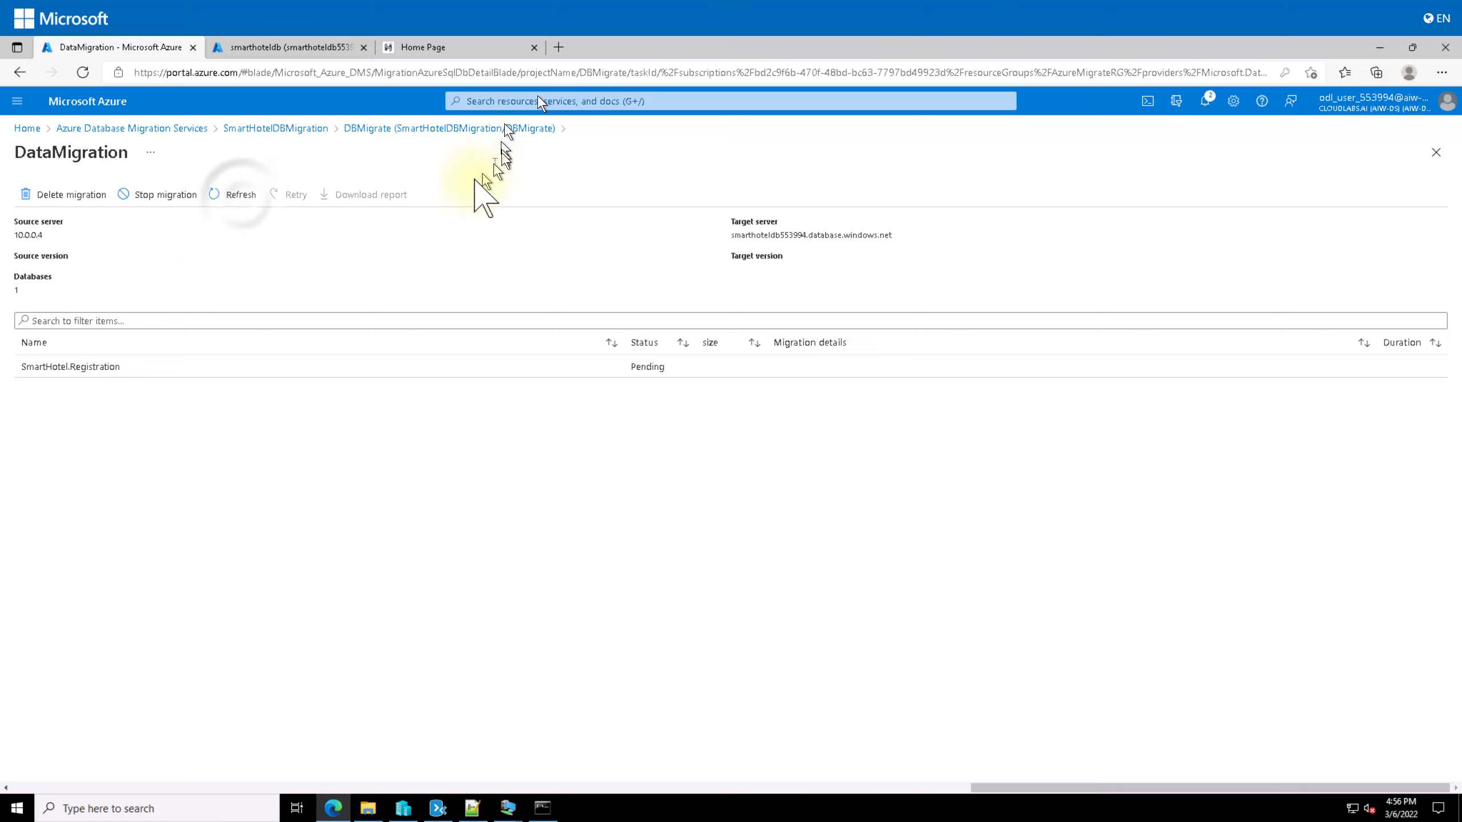
left_click(243, 200)
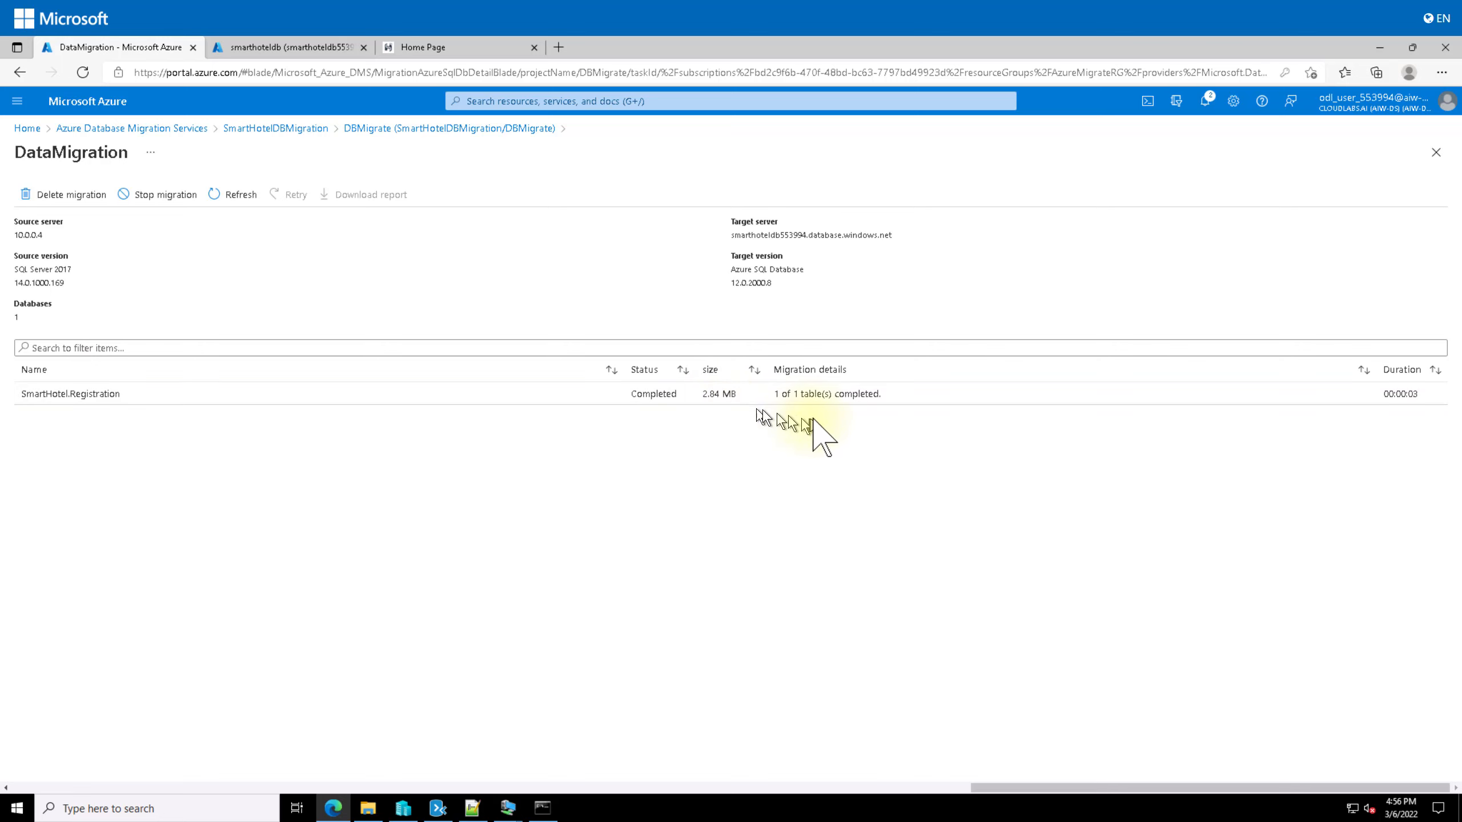
Step: Switch to the smarthoteldb database, glance at its Activity log, and return to Overview showing 21 MB used
left_click(274, 52)
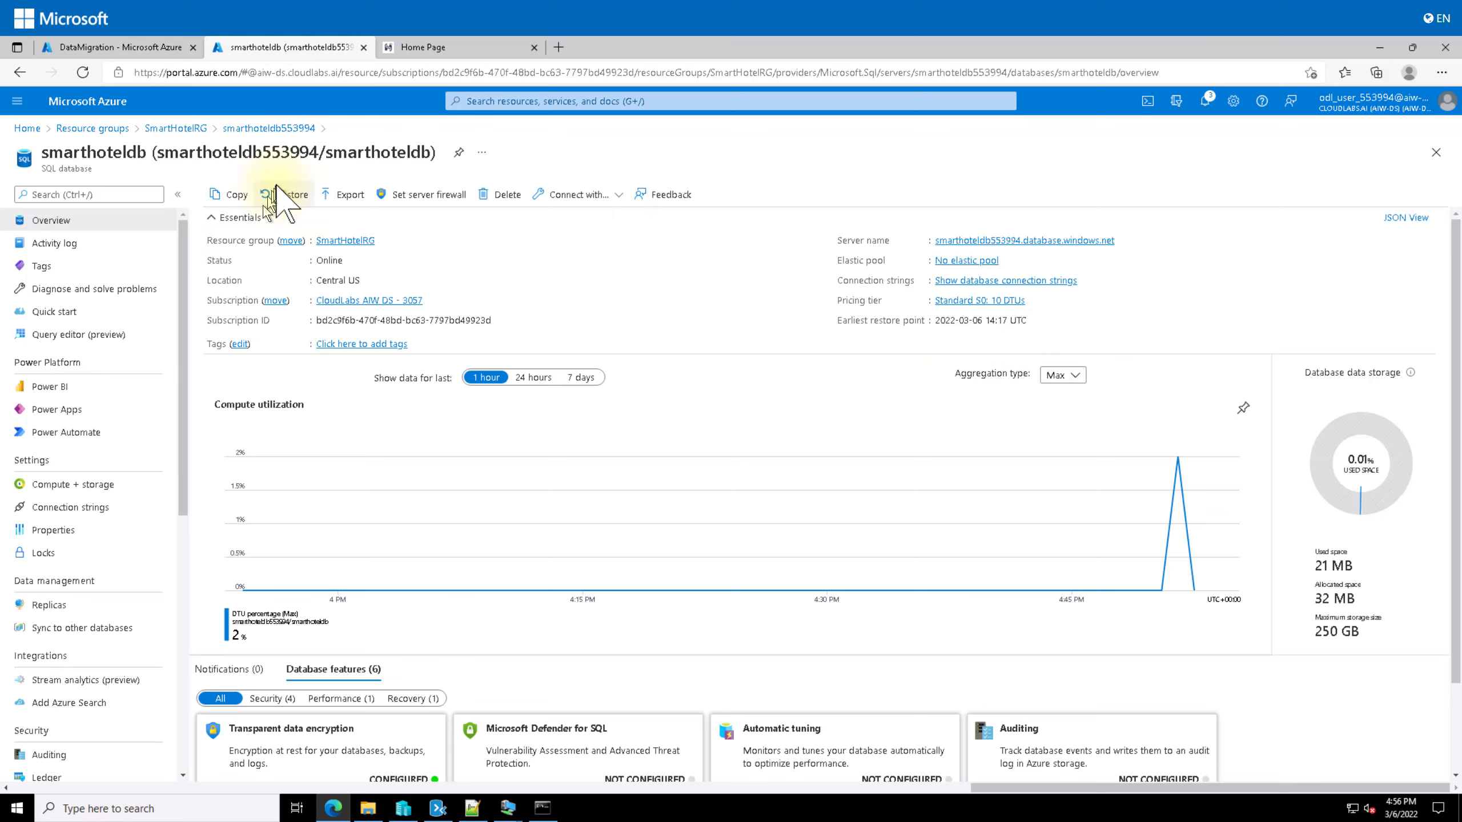
left_click(68, 242)
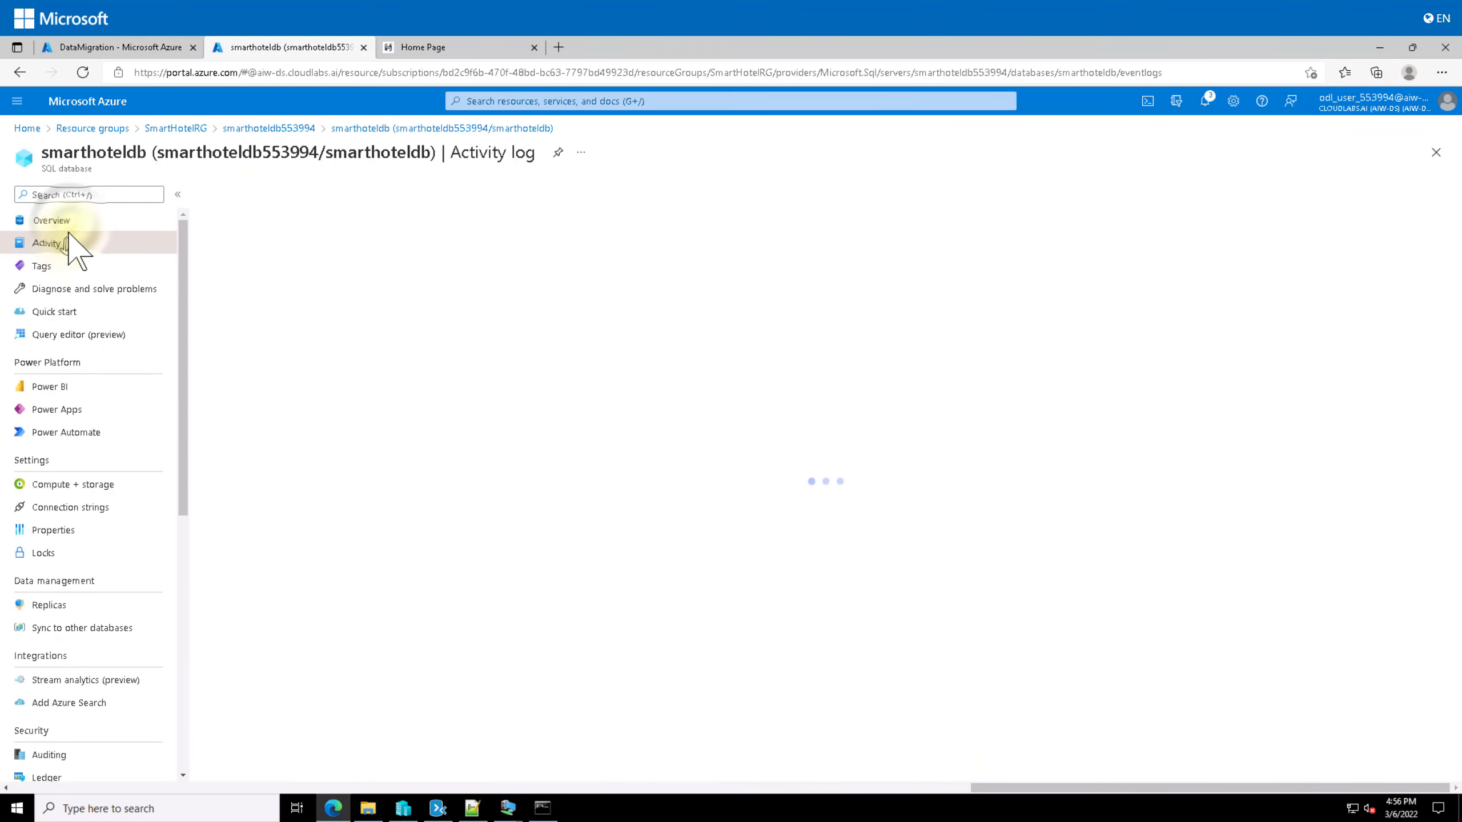
left_click(64, 222)
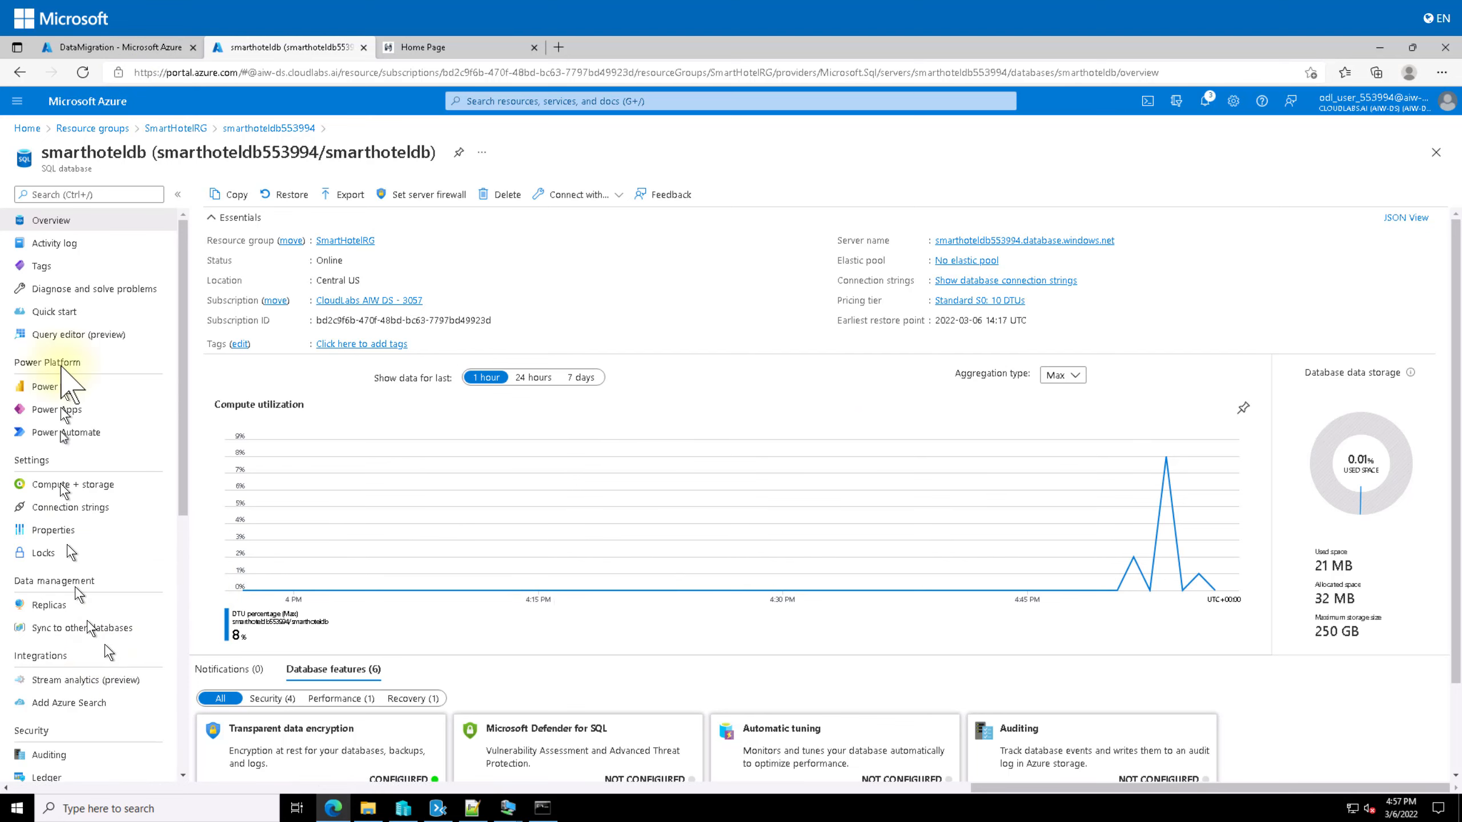
Step: Remove the martHotel-DB-for-DMS private endpoint connection from SQL server smarthoteldb553994
left_click(265, 129)
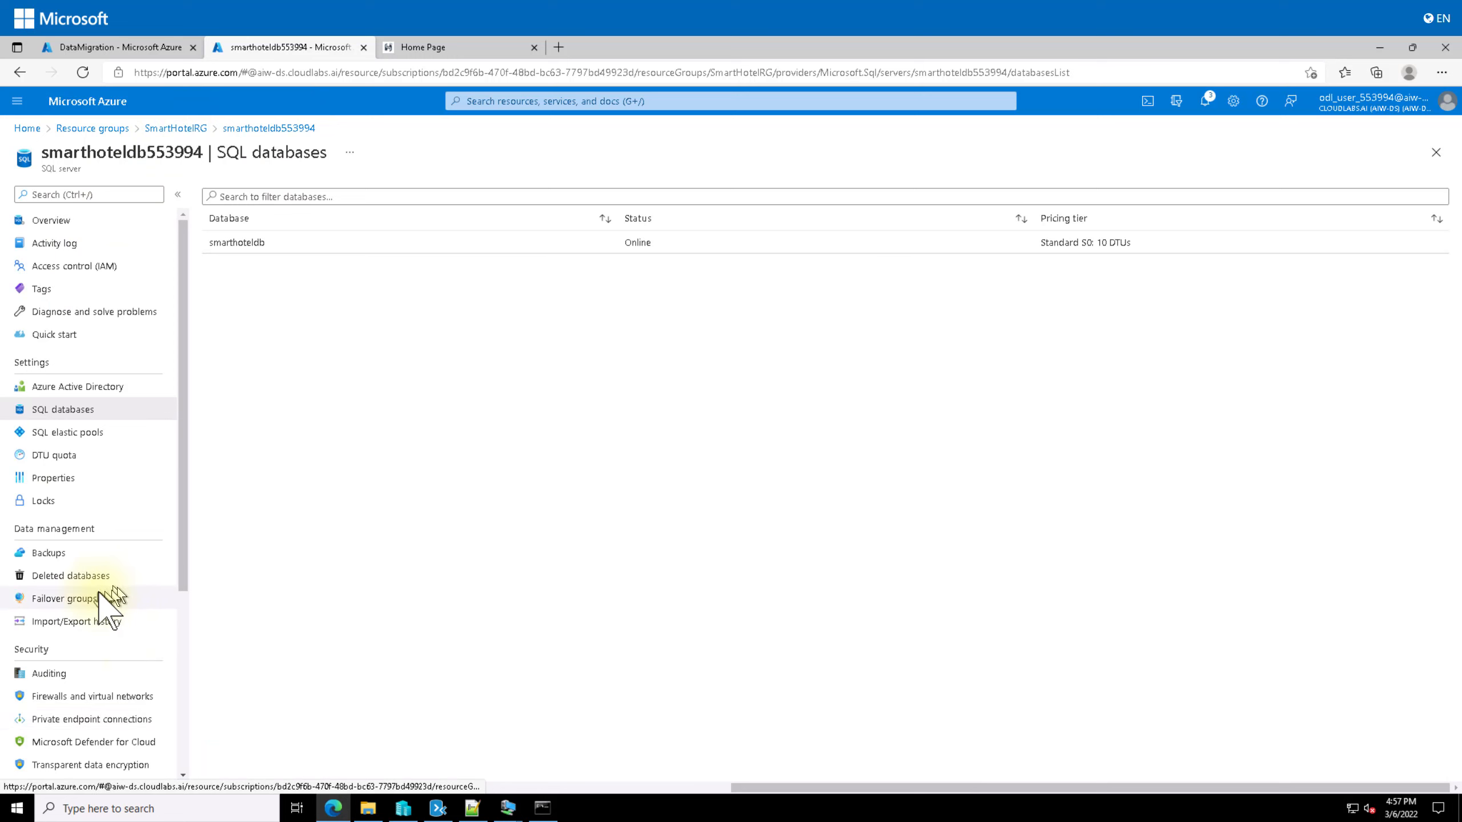
scroll(103, 622, "down", 3)
left_click(95, 547)
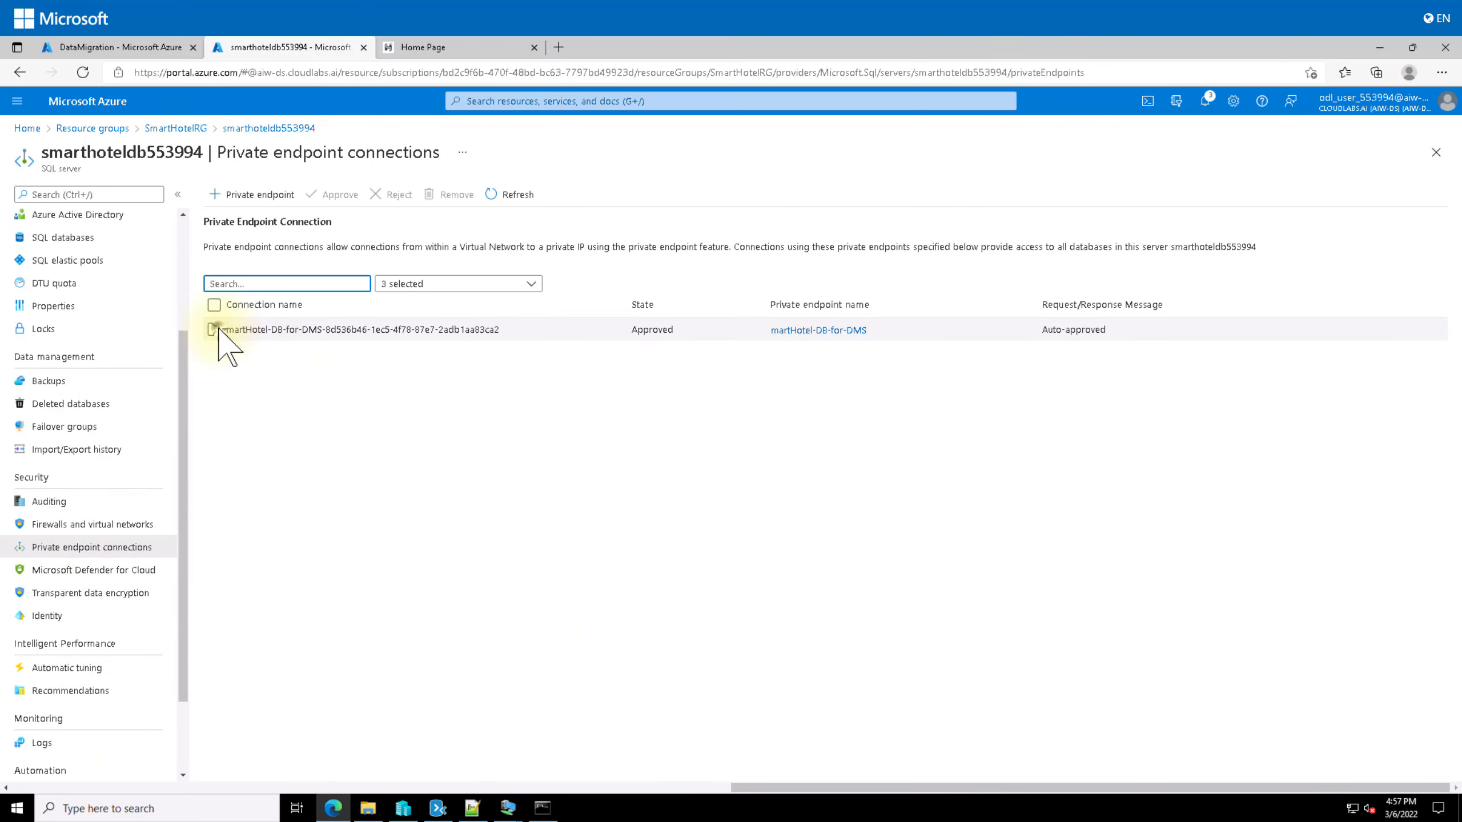
left_click(215, 330)
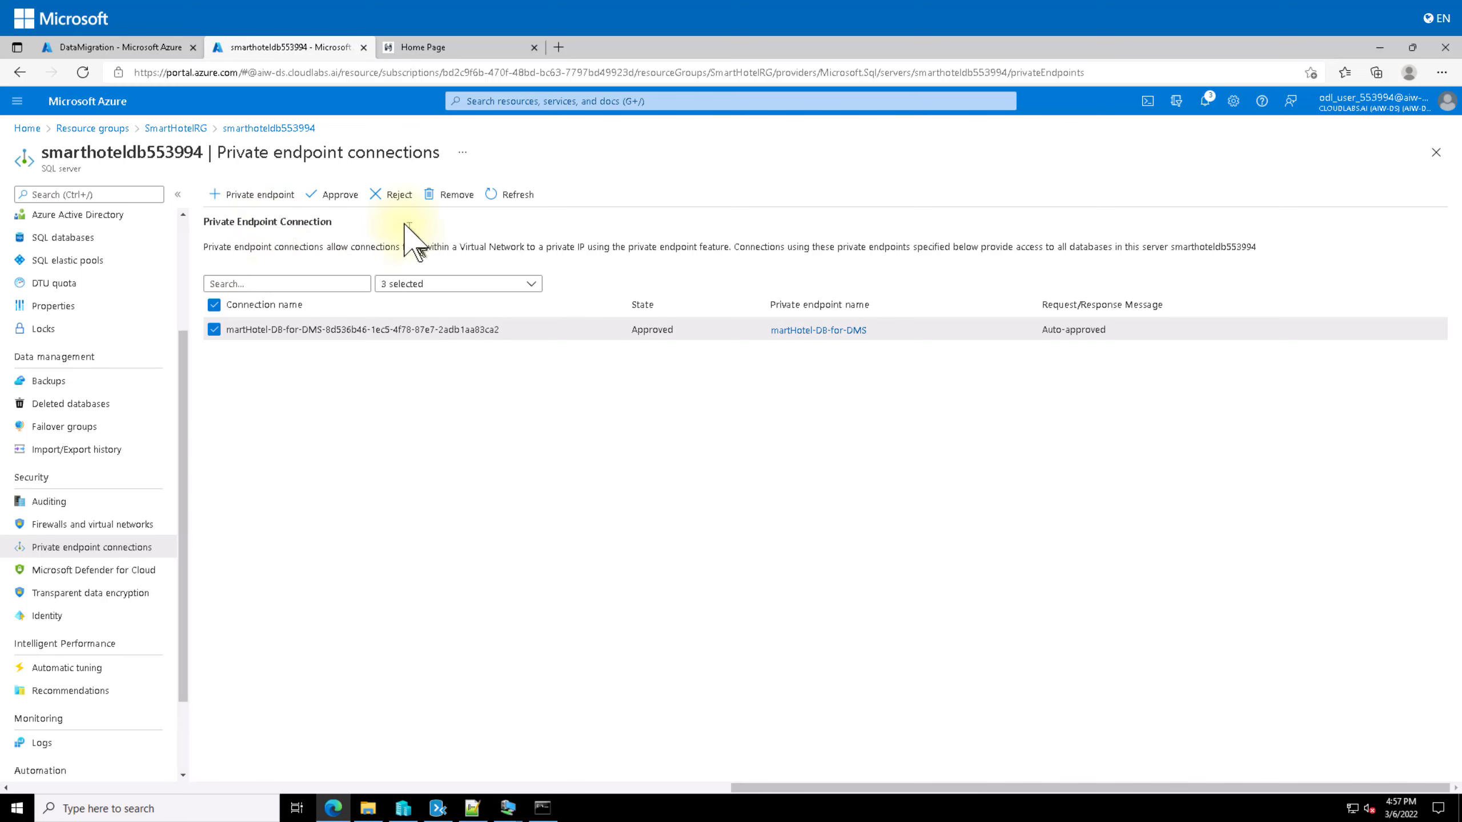
left_click(451, 196)
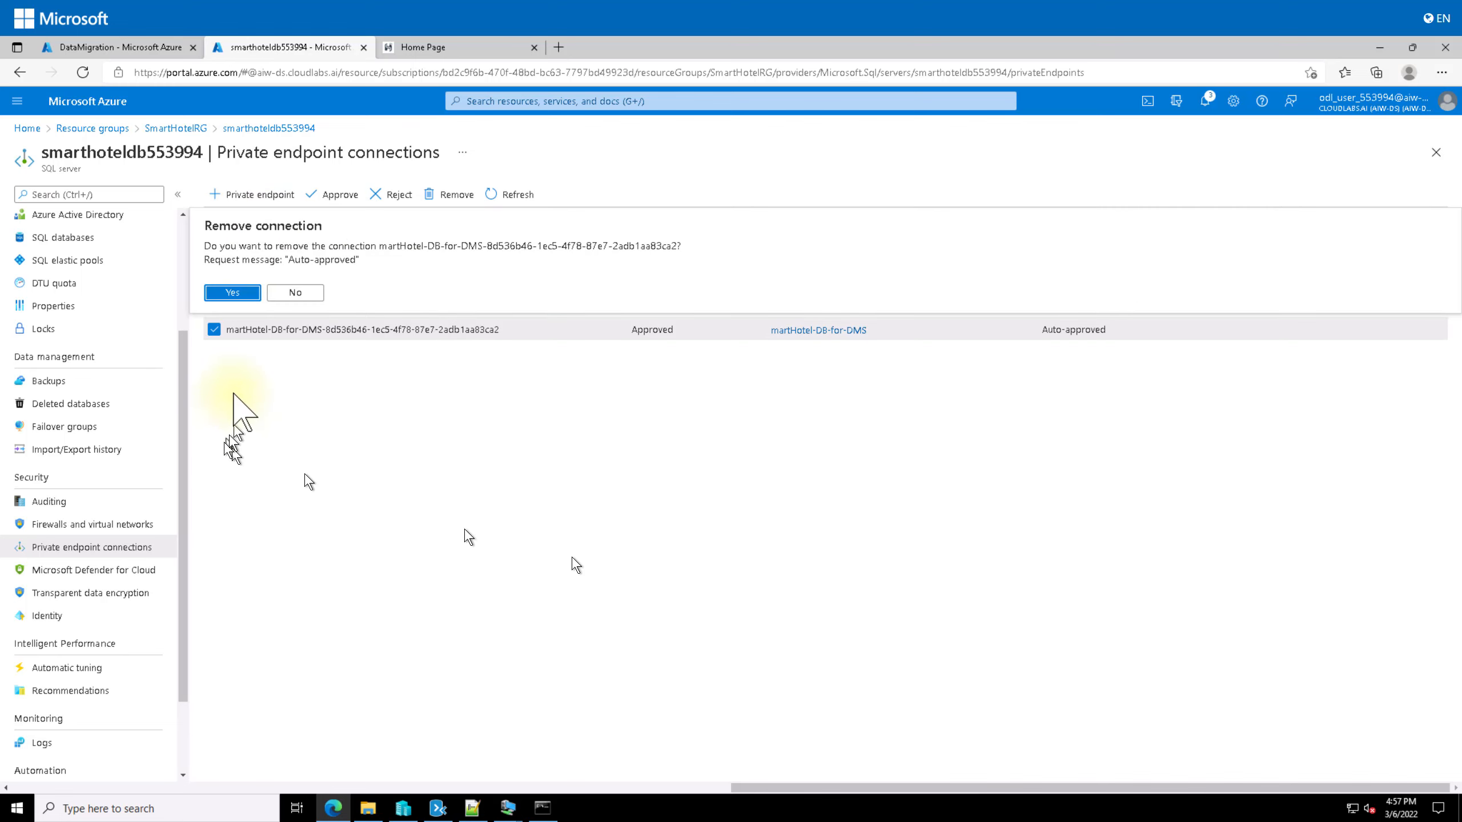
left_click(232, 293)
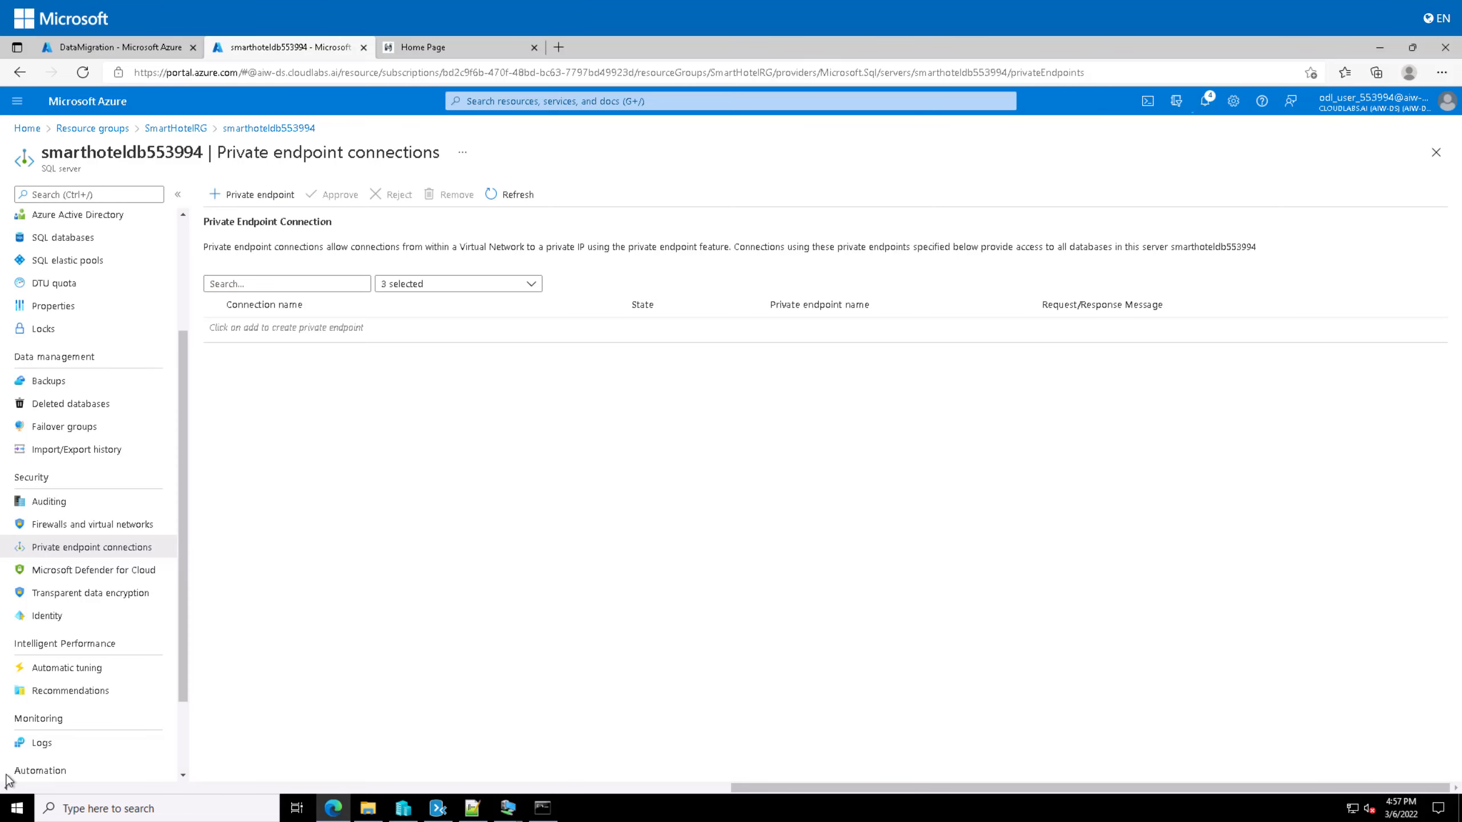
Step: Bring the Notepad lab outline into view and highlight the DMS creation, DMA assessment and migration project steps
left_click_drag(297, 190, 819, 120)
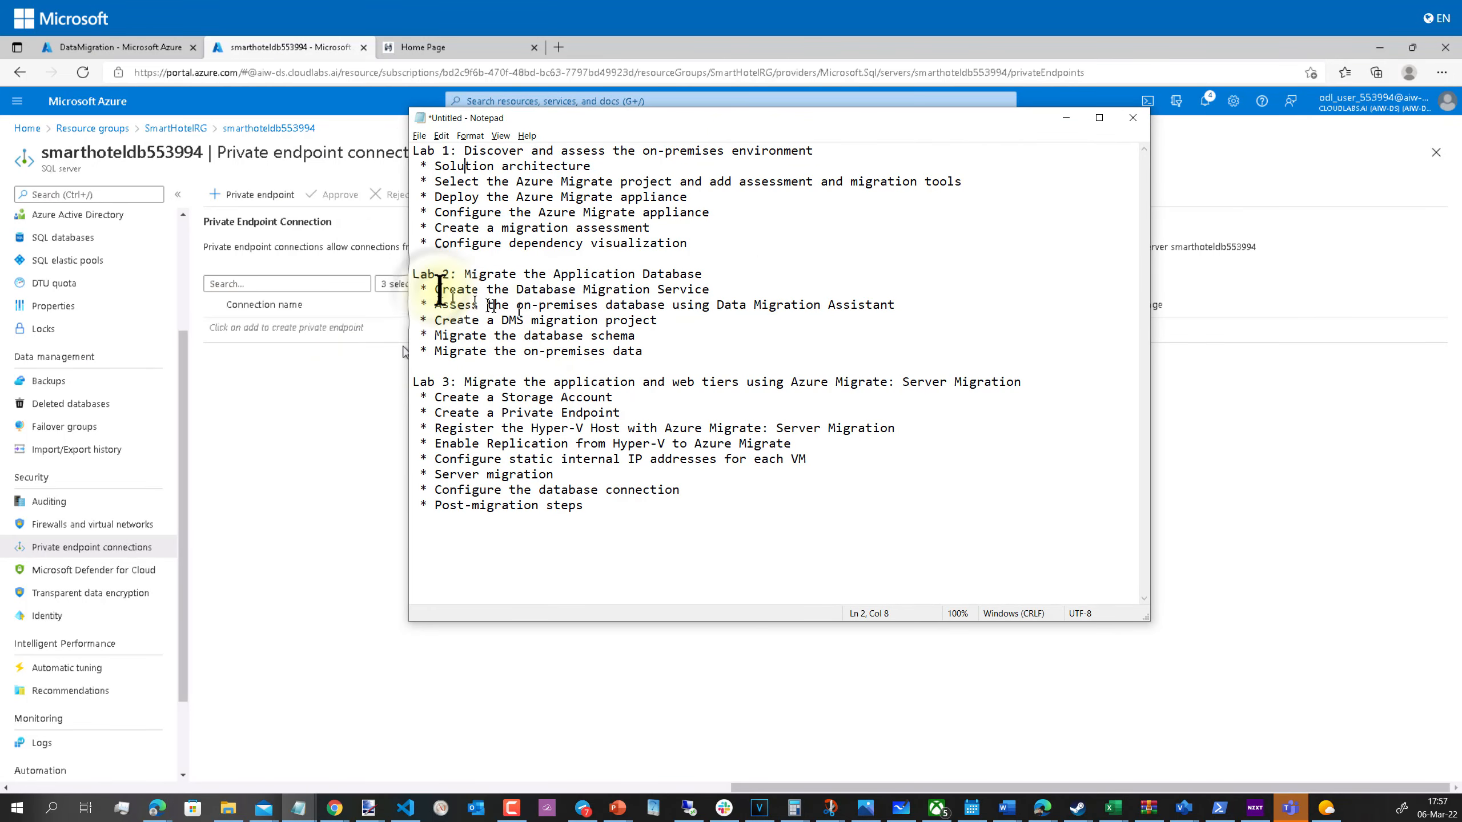
left_click_drag(436, 289, 732, 288)
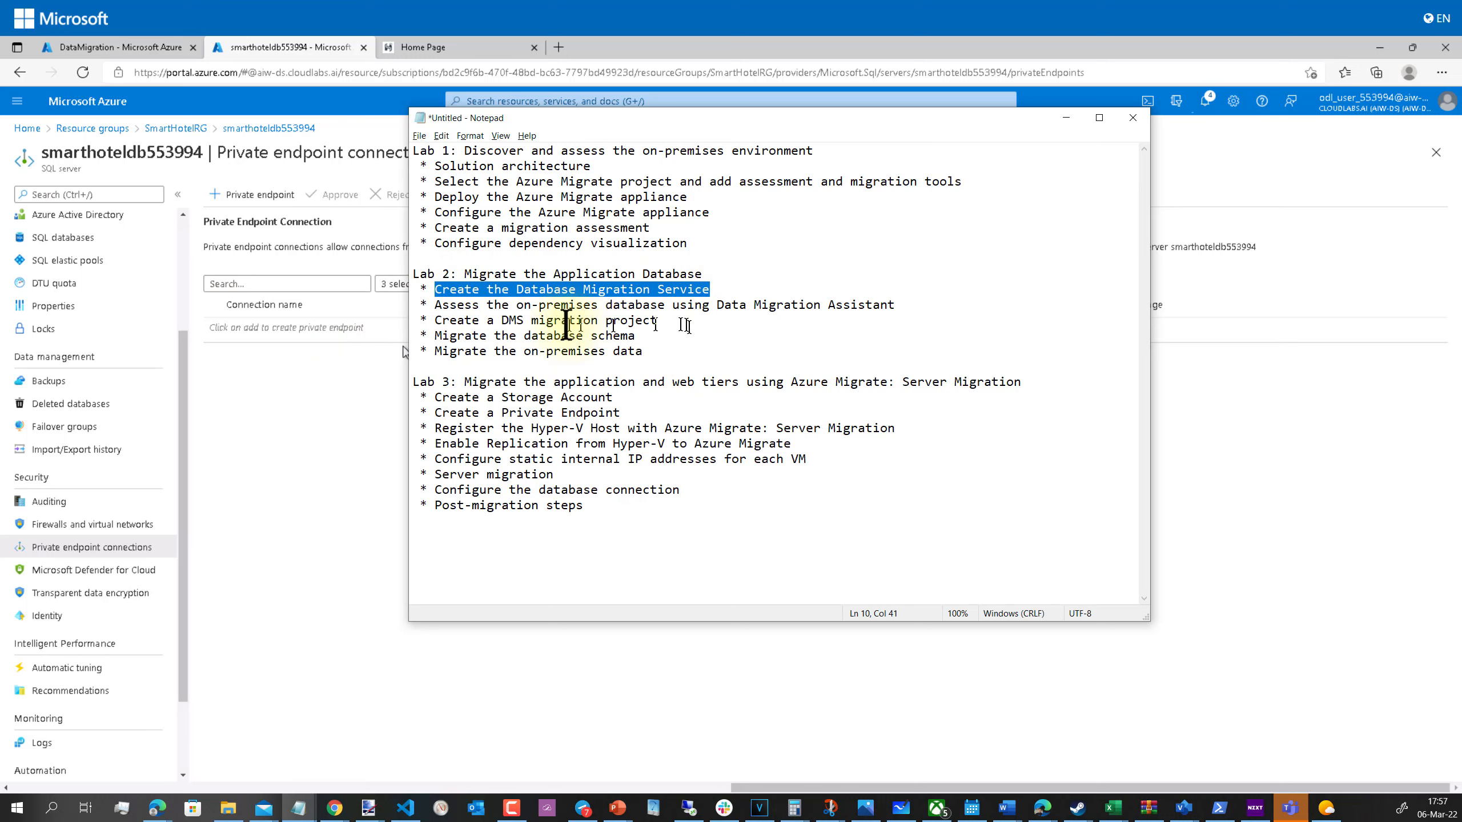
left_click_drag(434, 304, 822, 305)
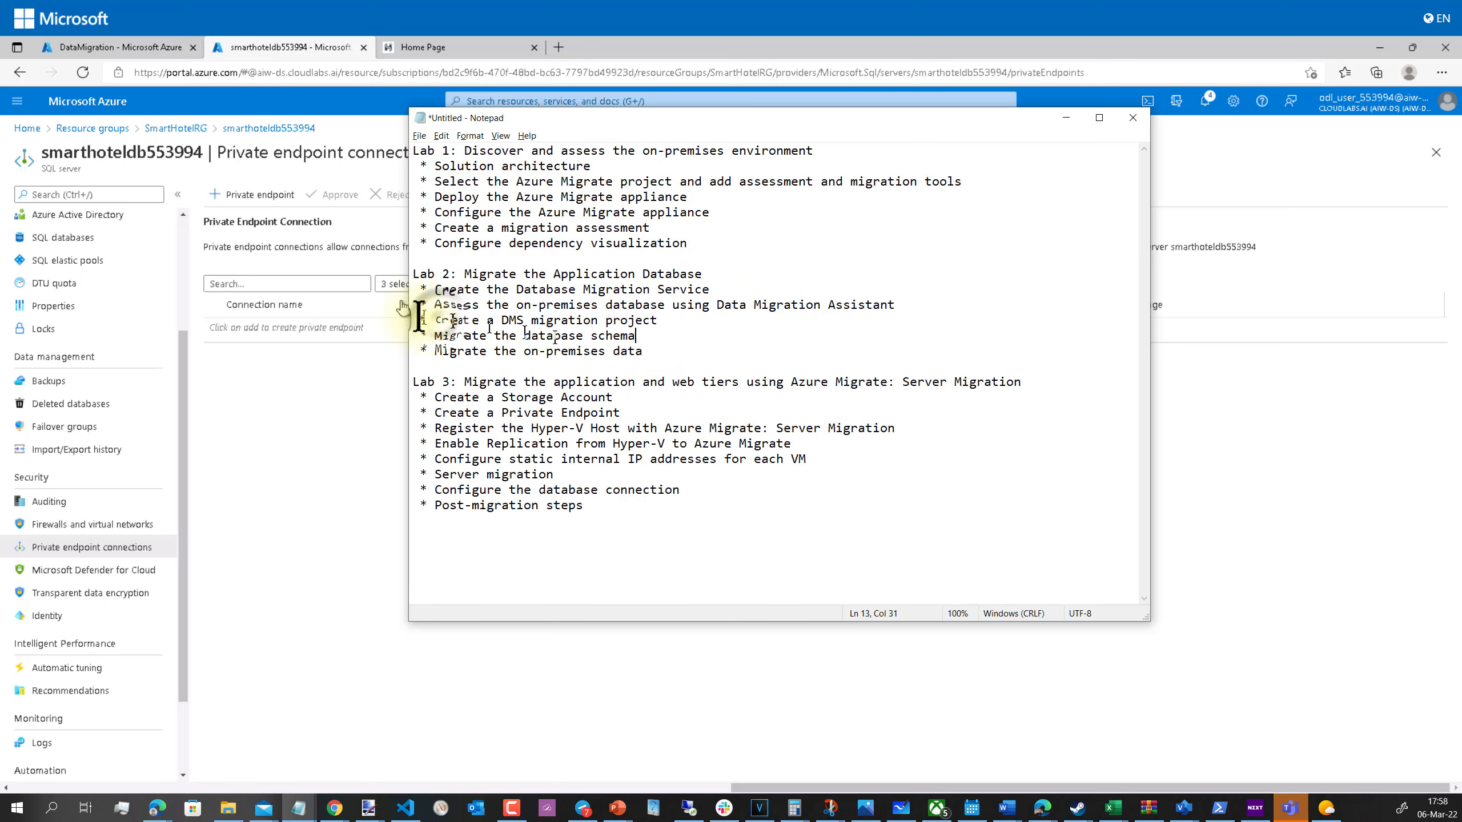
left_click_drag(435, 320, 785, 323)
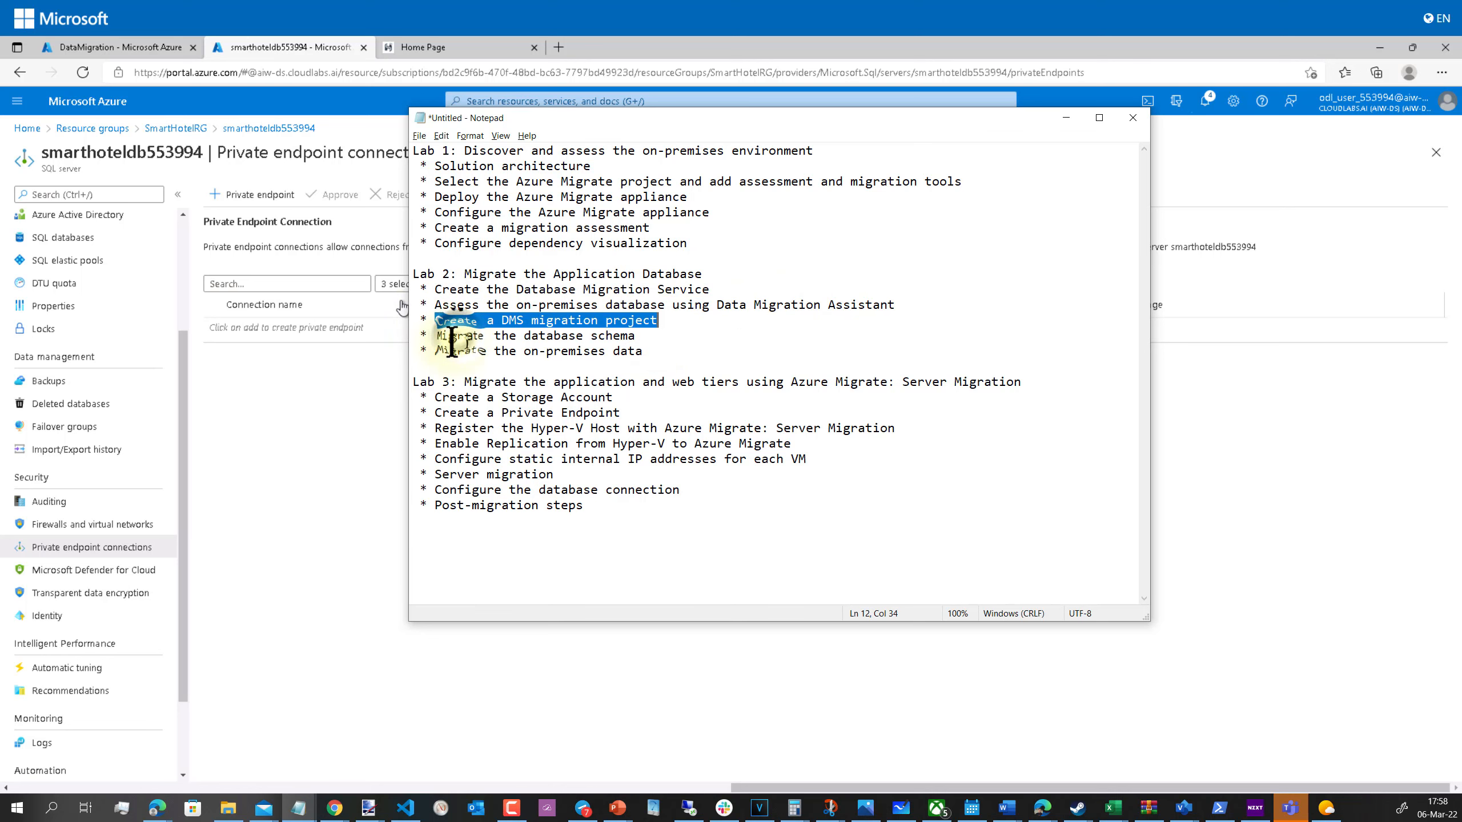
Step: Highlight the schema and on-premises data migration steps, then clear the selection
left_click_drag(457, 335, 672, 357)
left_click(665, 352)
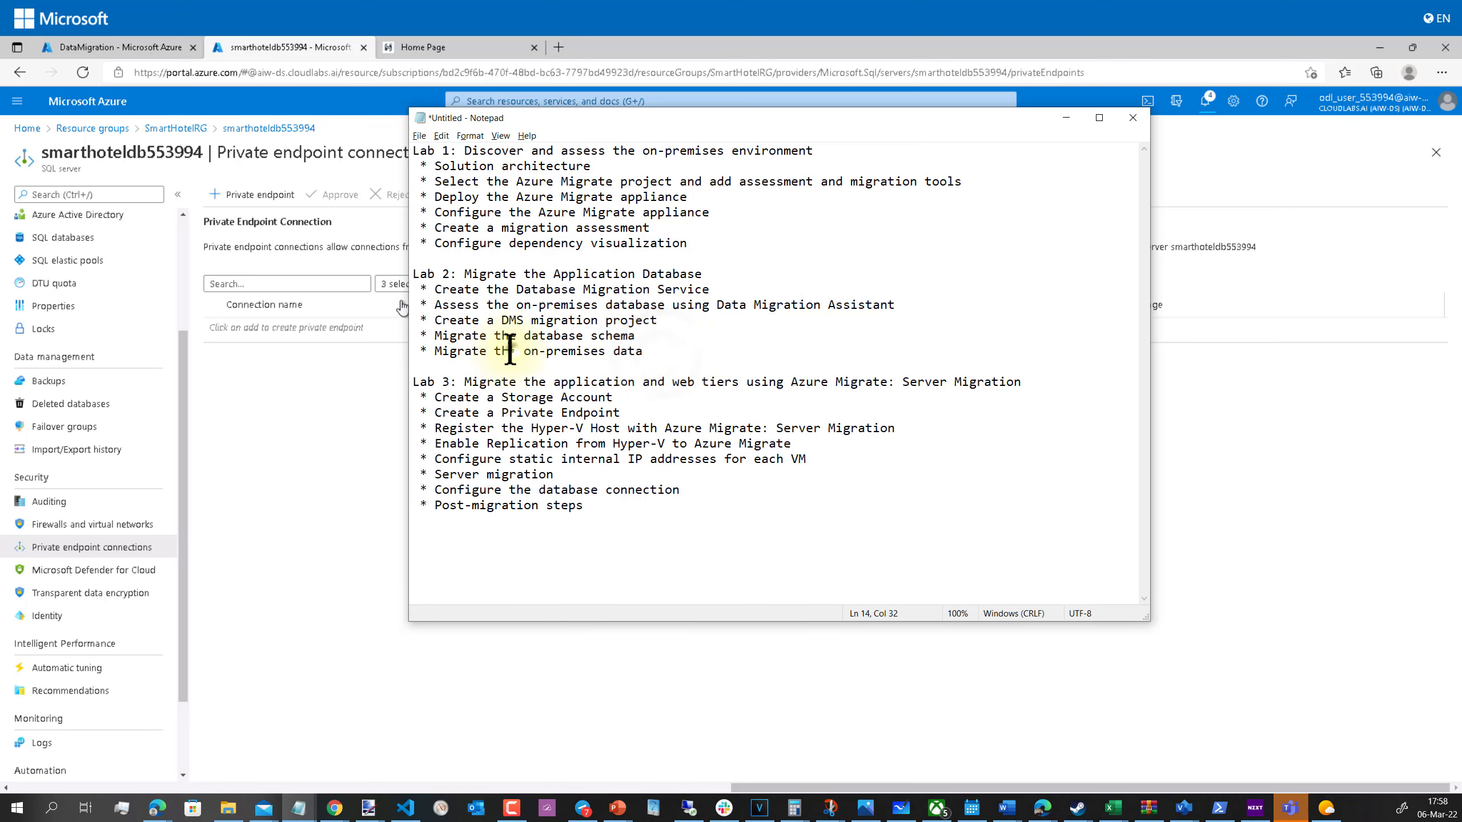
left_click_drag(509, 350, 412, 336)
left_click(661, 359)
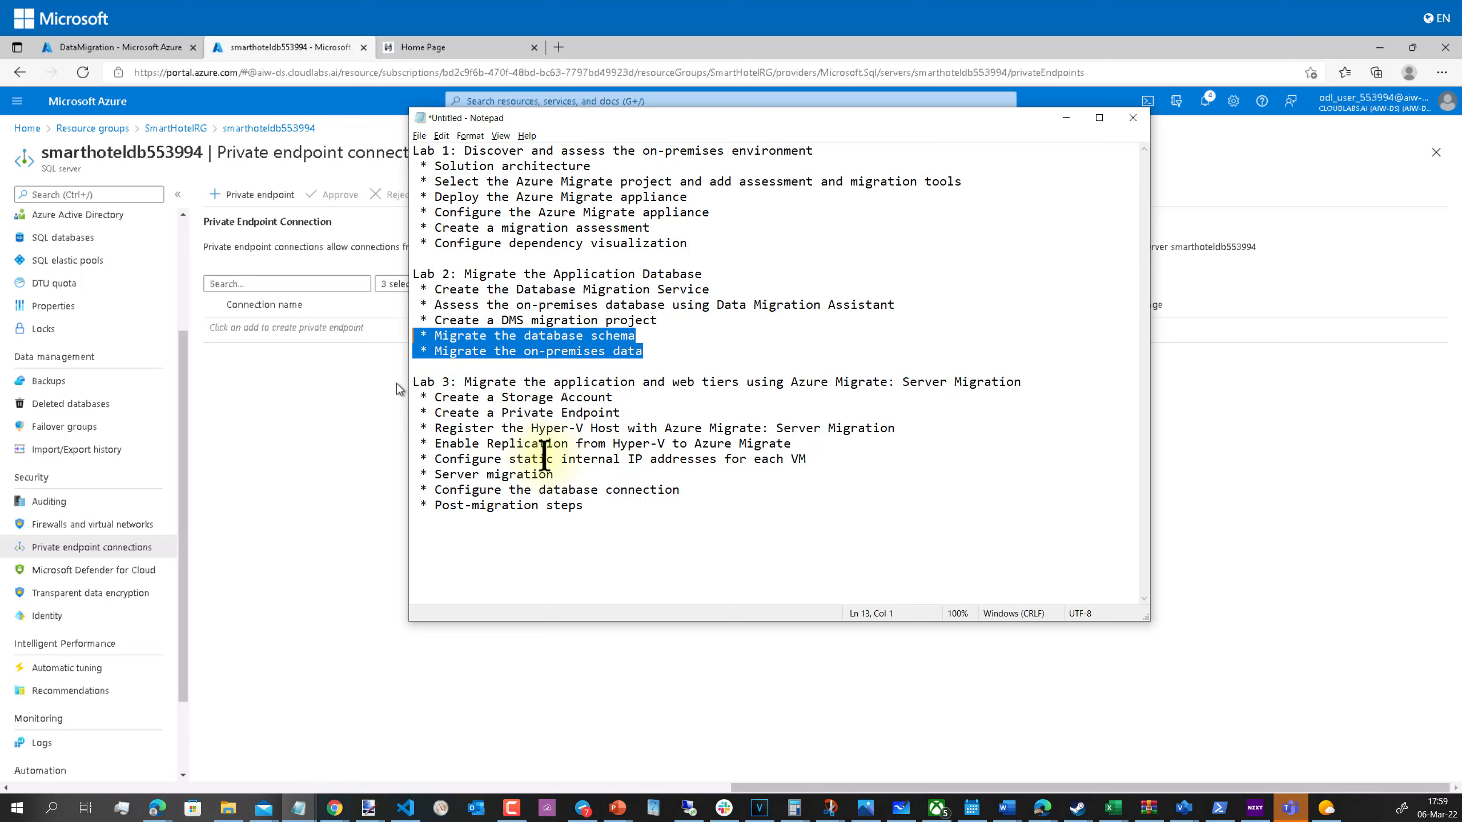
left_click(592, 507)
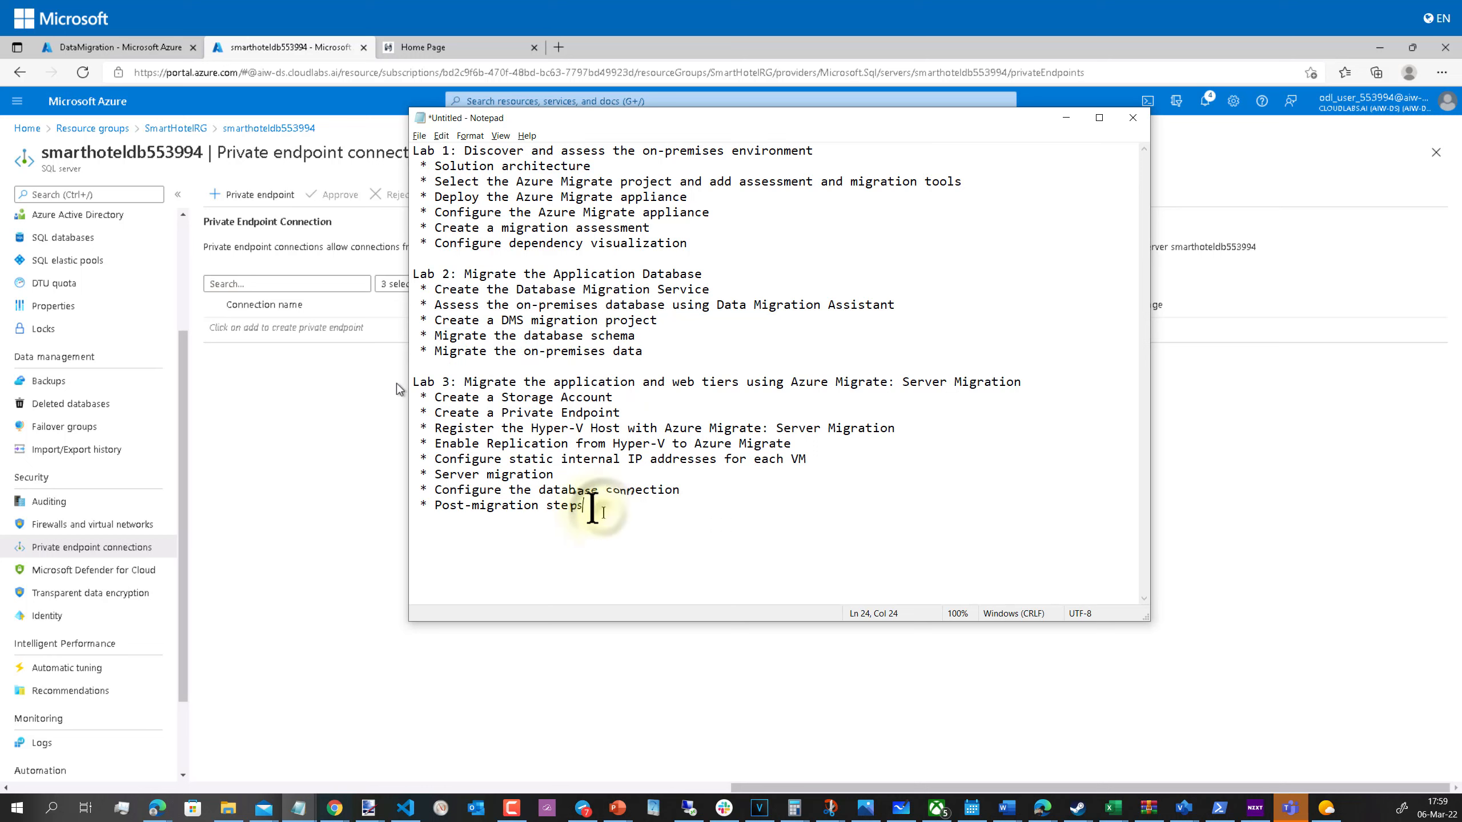
left_click_drag(592, 508, 417, 387)
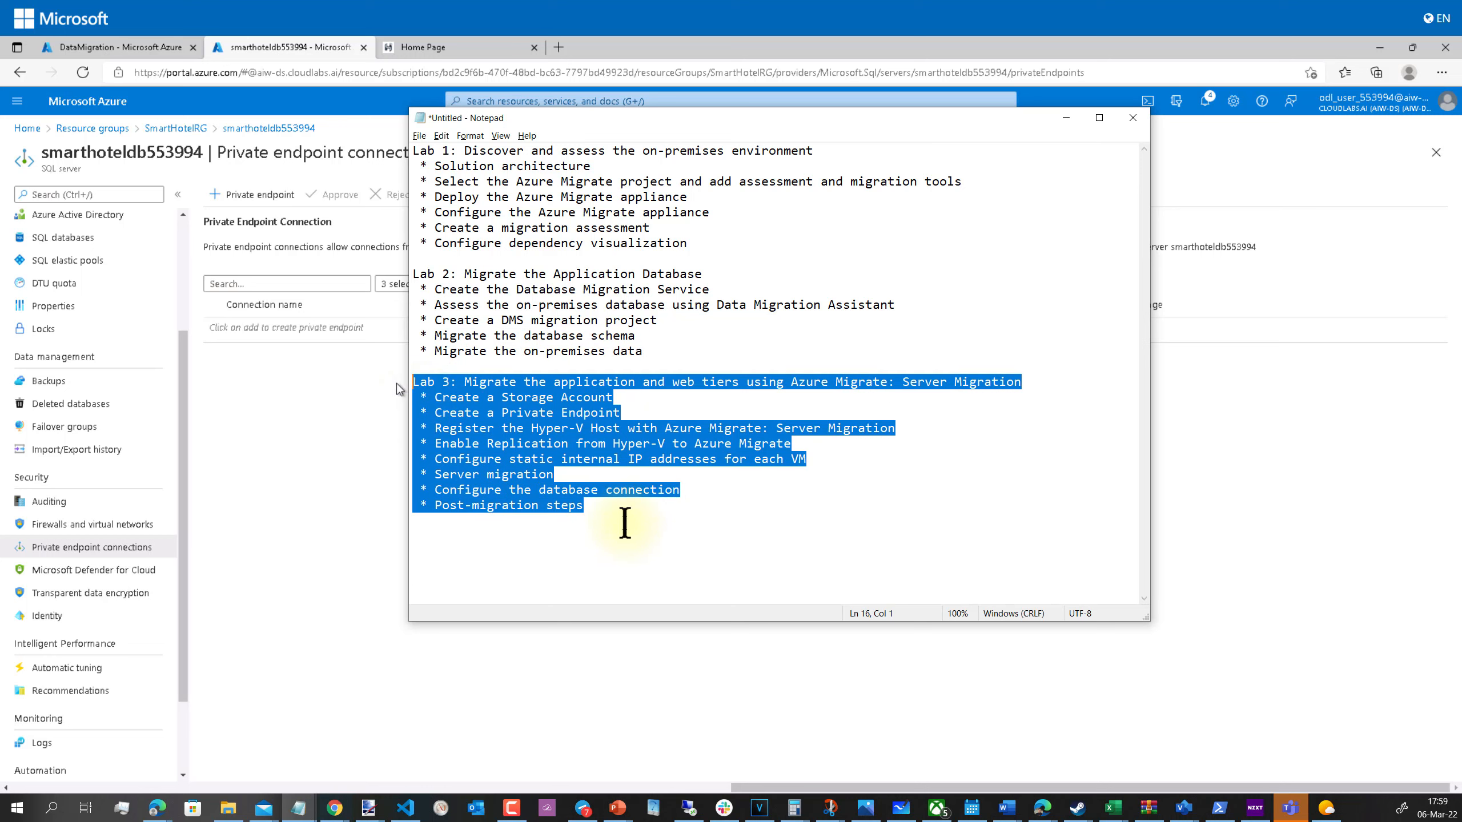
left_click_drag(688, 243, 414, 144)
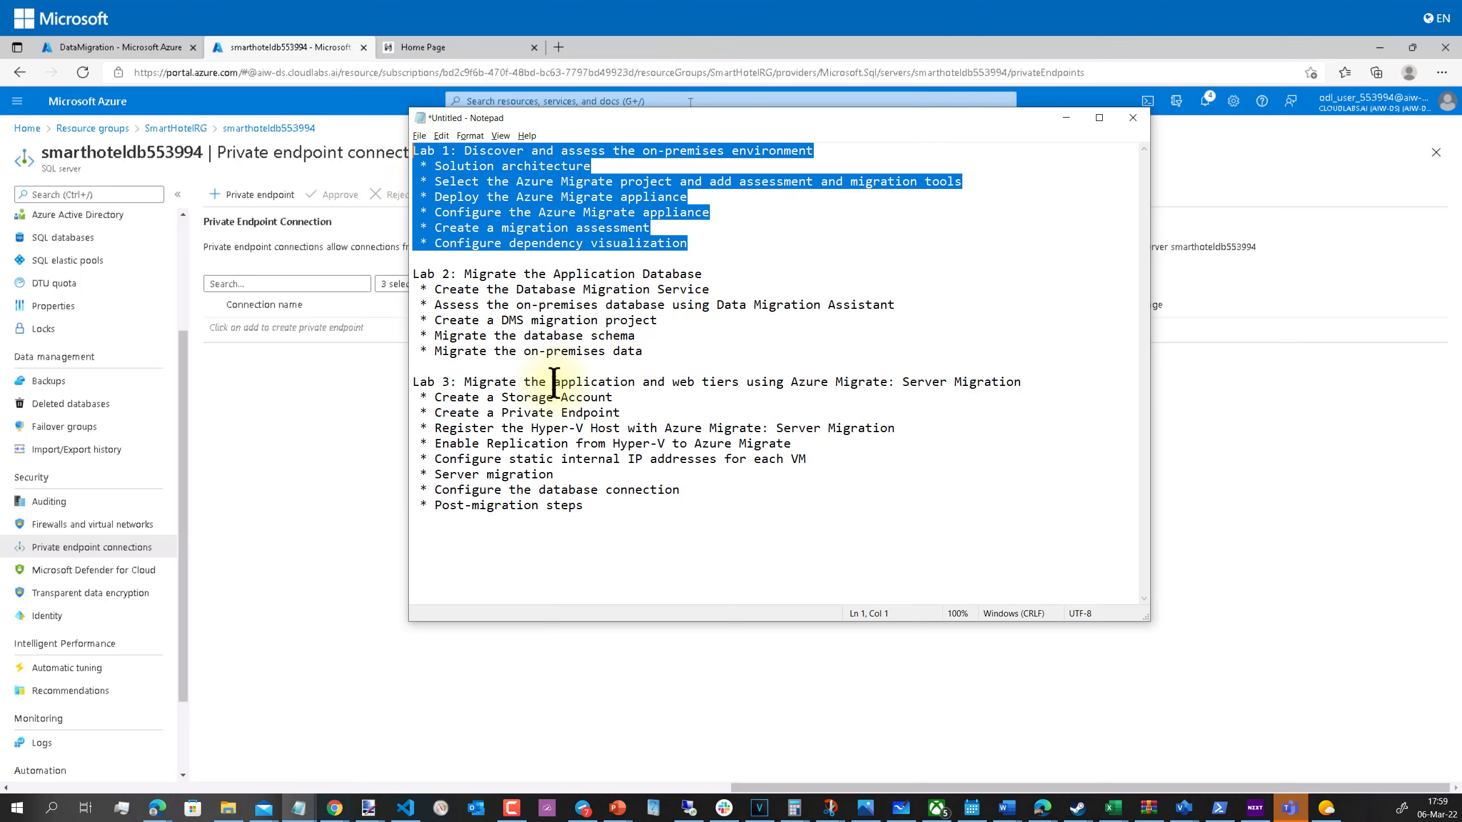